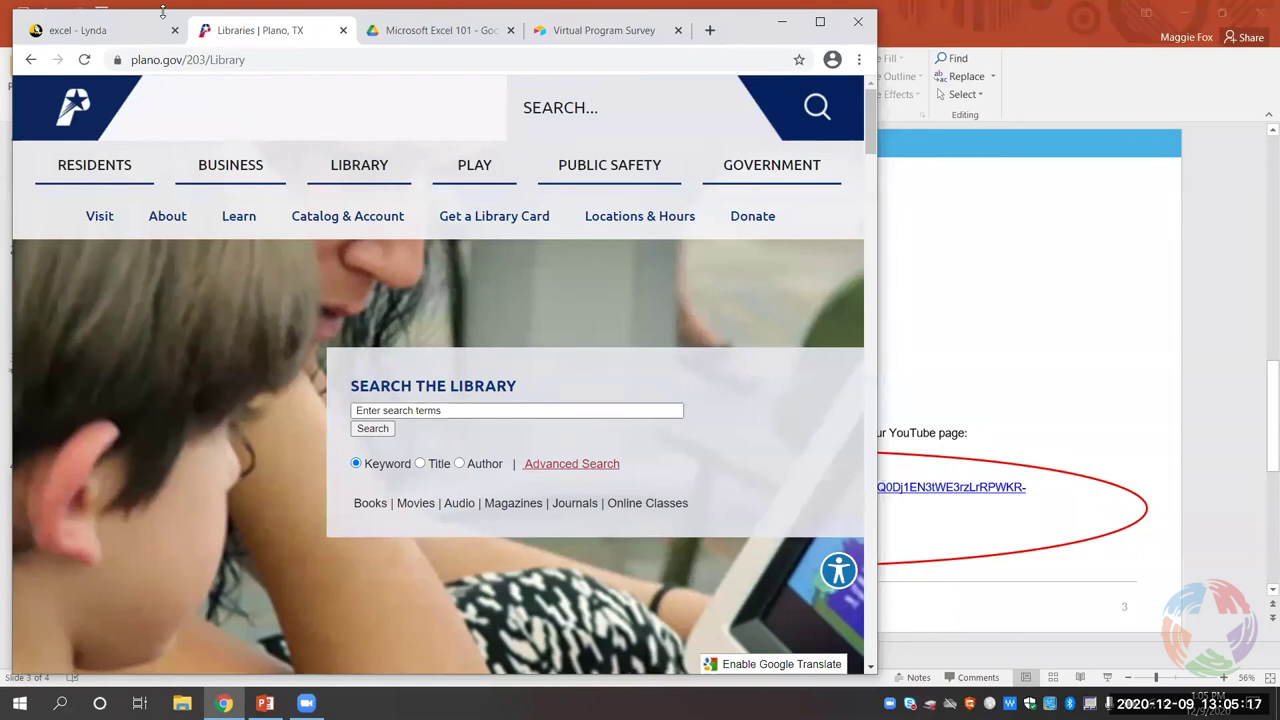
Step: Open Sales By Employee and Month-Start.xlsx from the Microsoft Excel 101 Google Drive folder and download it
drag(163, 11, 245, 52)
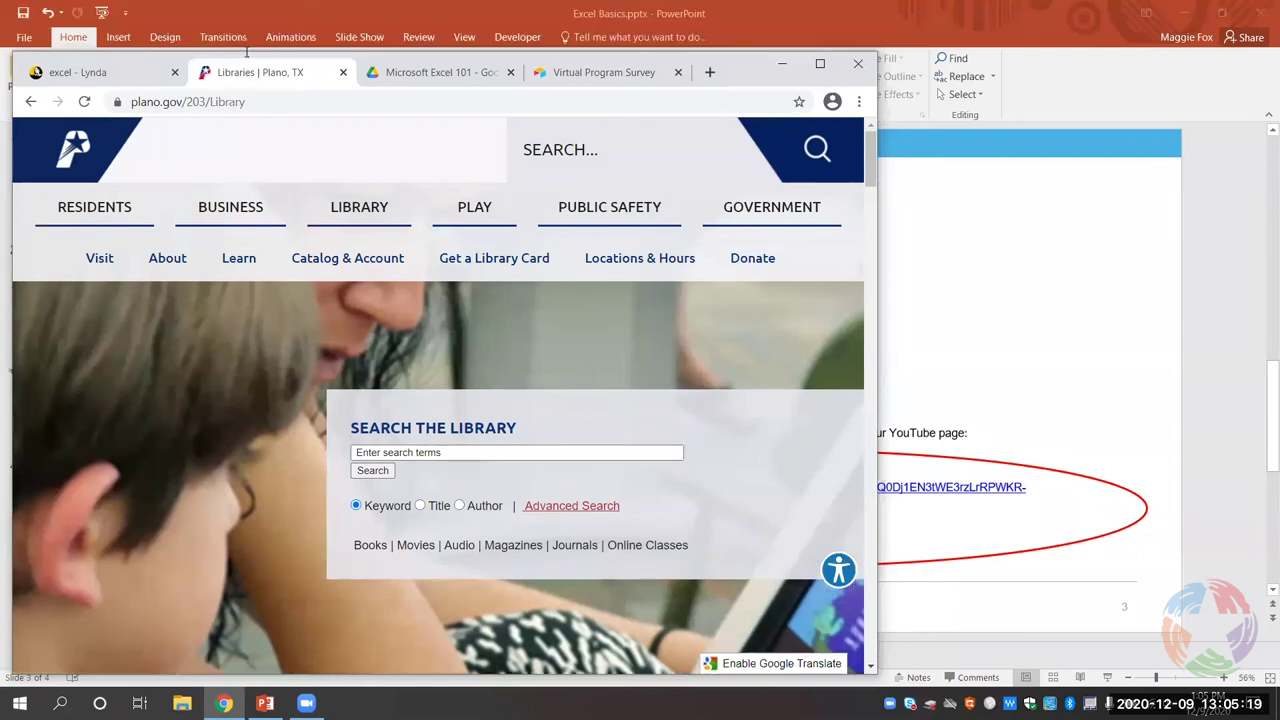
click(390, 80)
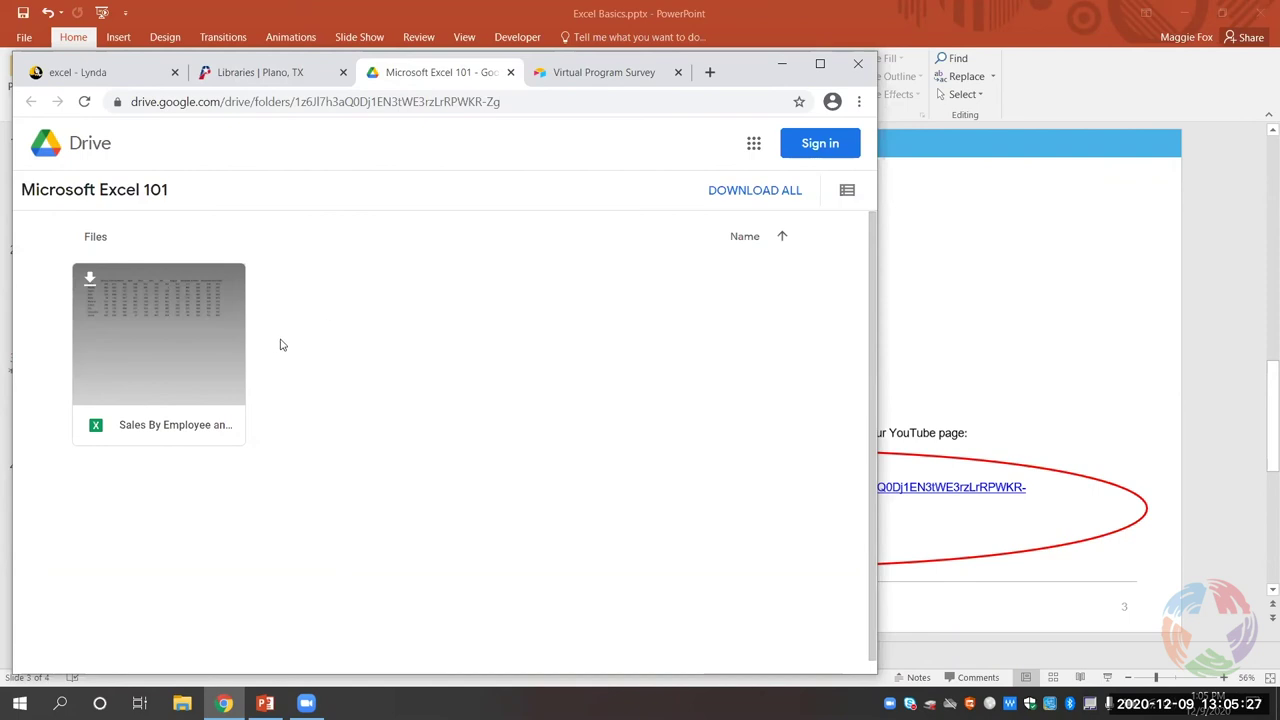
double_click(113, 300)
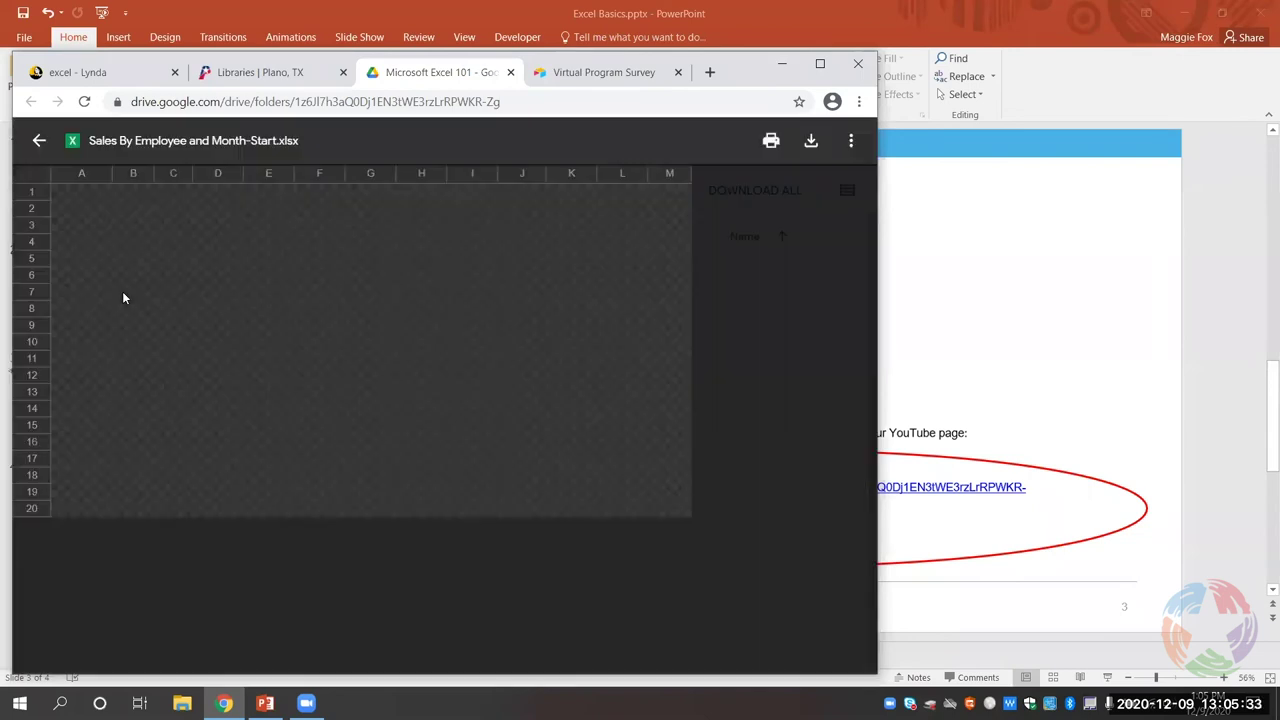
click(811, 143)
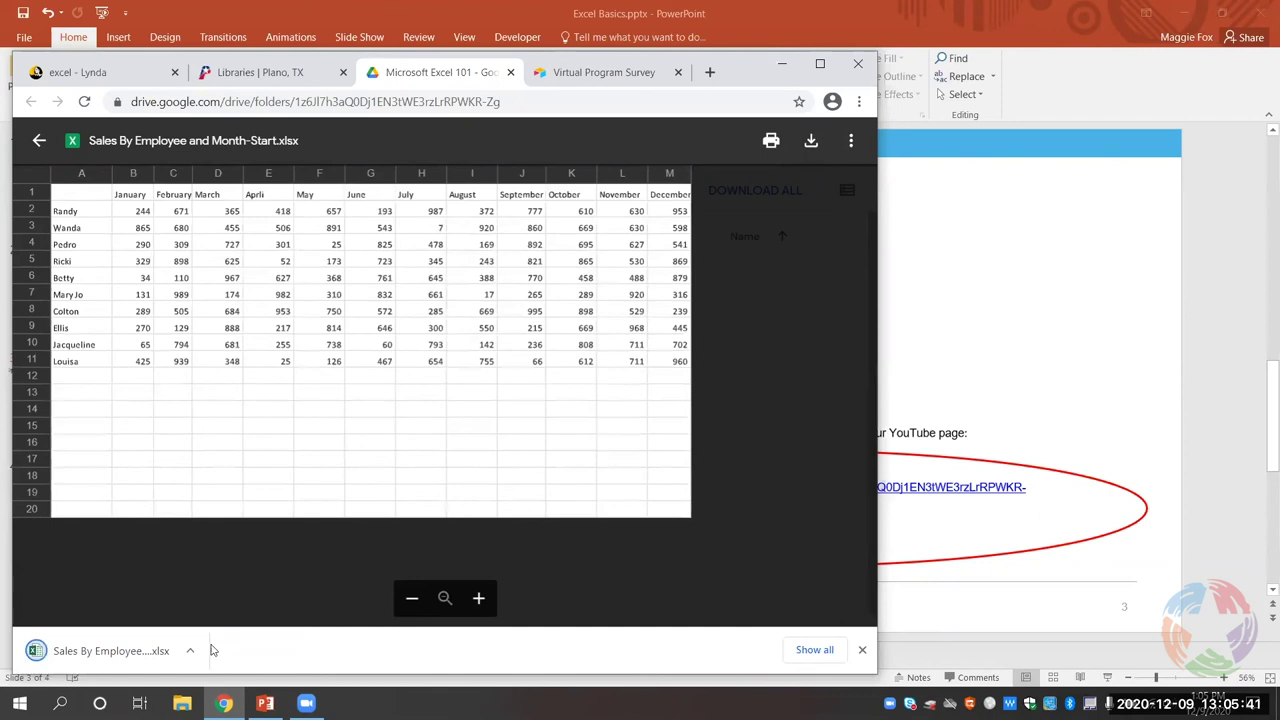
Step: Open the downloaded sales workbook in Excel and enable editing to leave Protected View
click(105, 662)
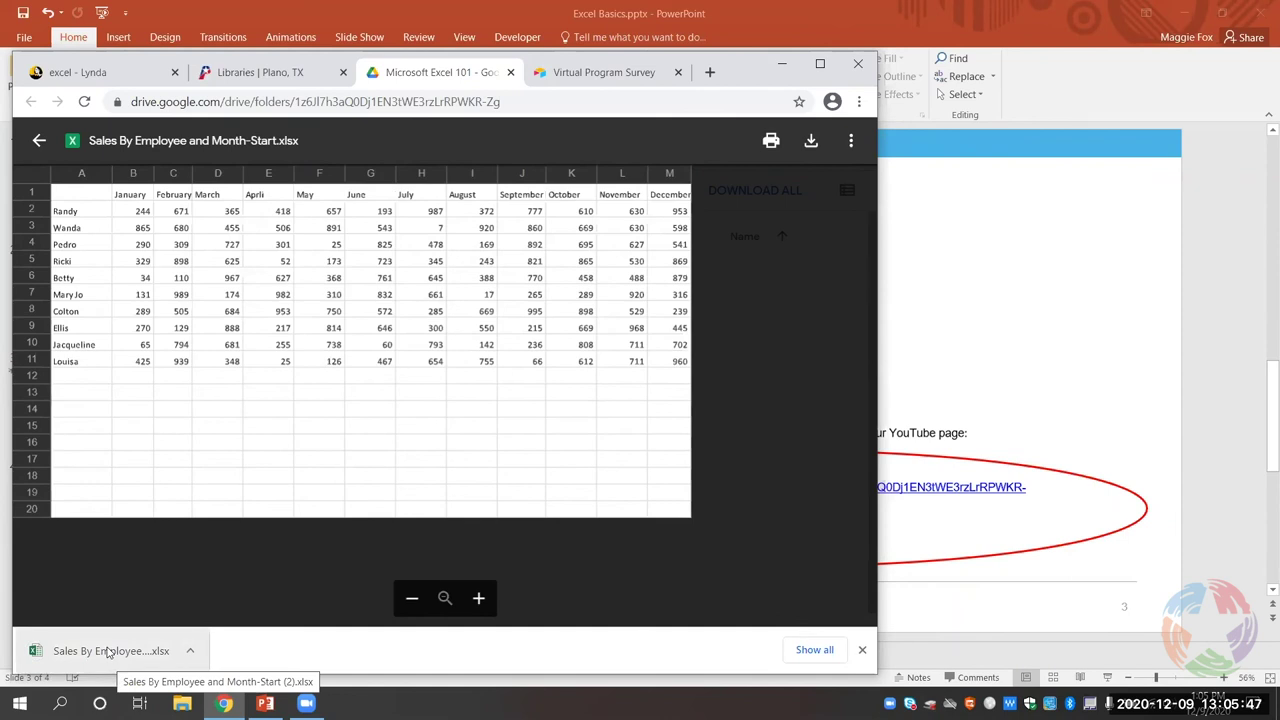
click(107, 651)
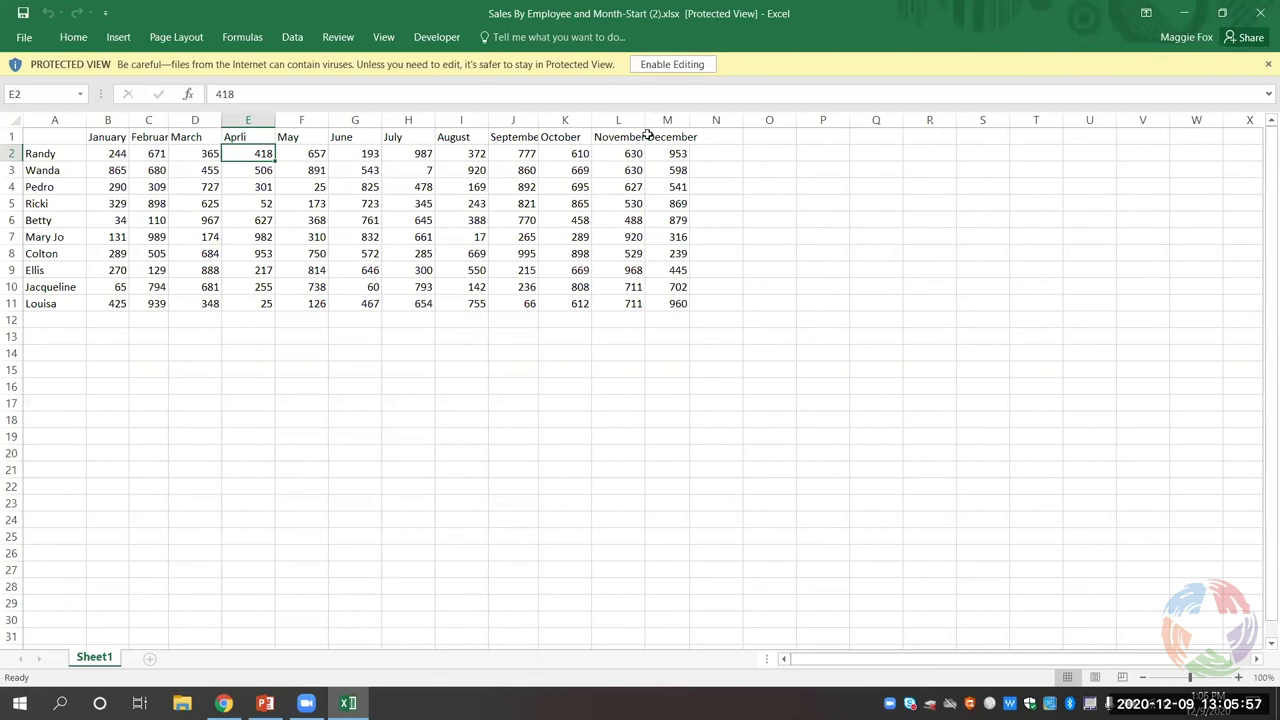
click(667, 65)
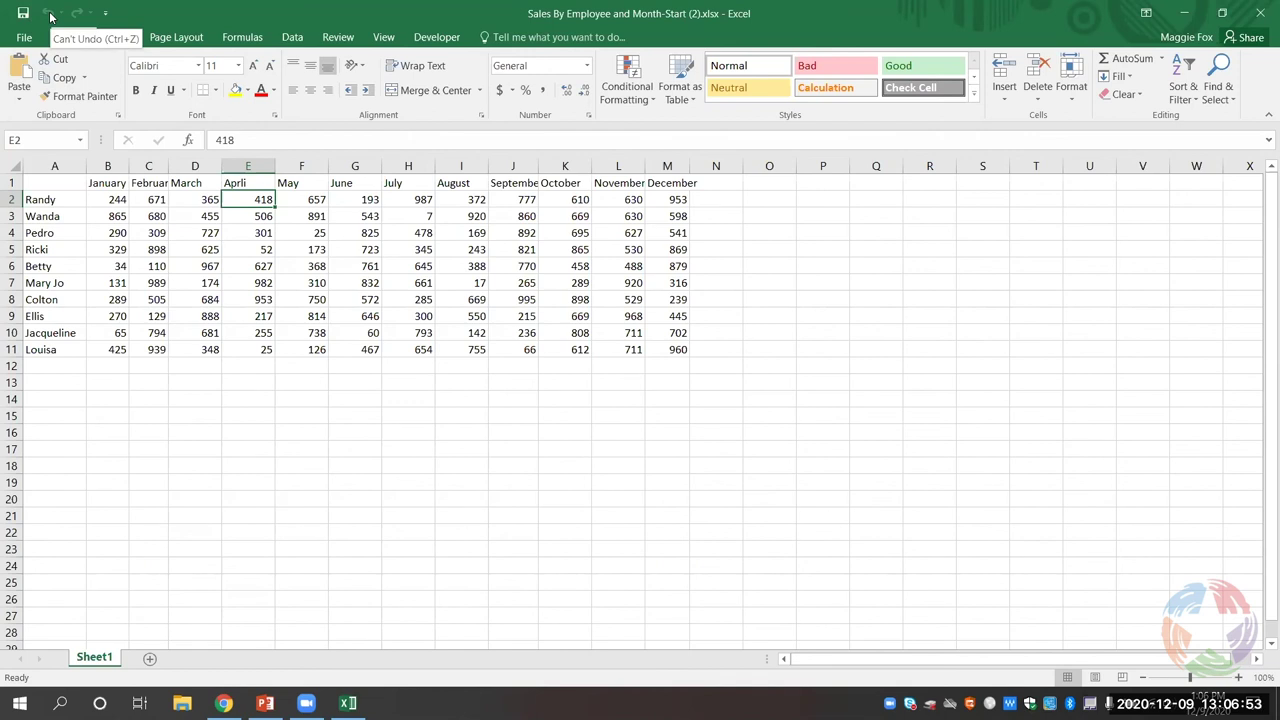
Step: Add the Spelling command to the Quick Access Toolbar
click(106, 19)
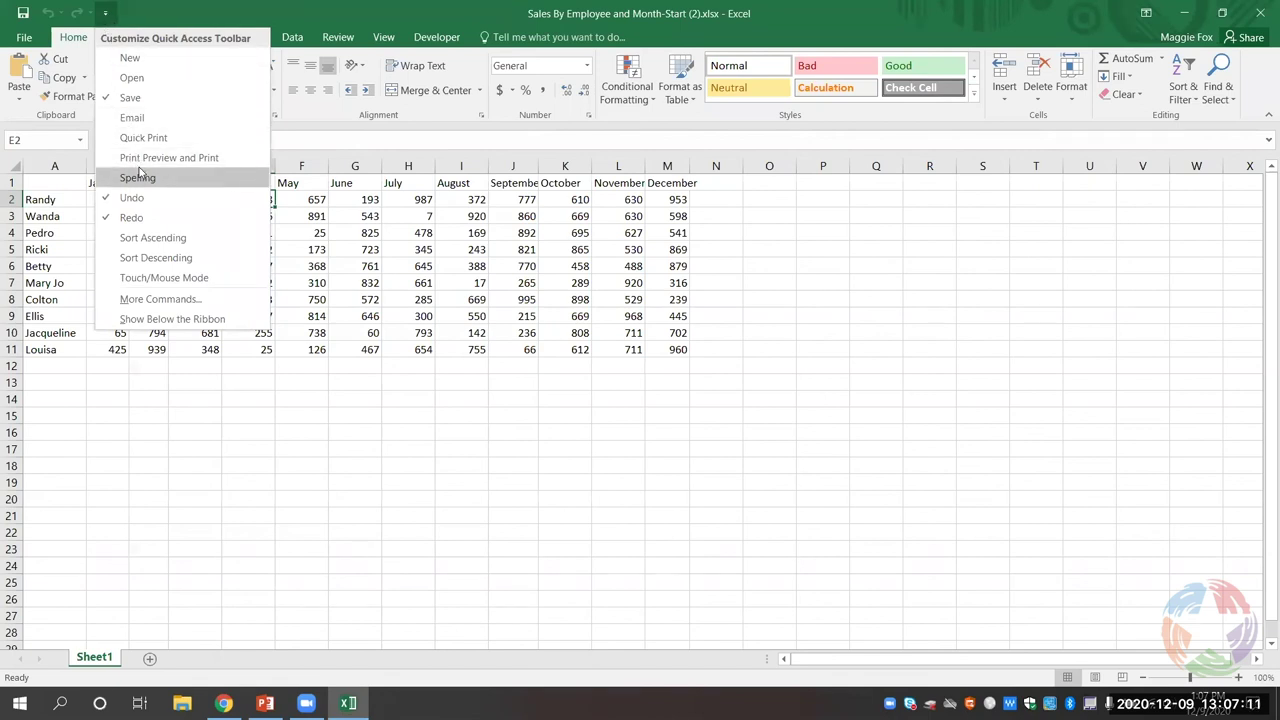
key(Escape)
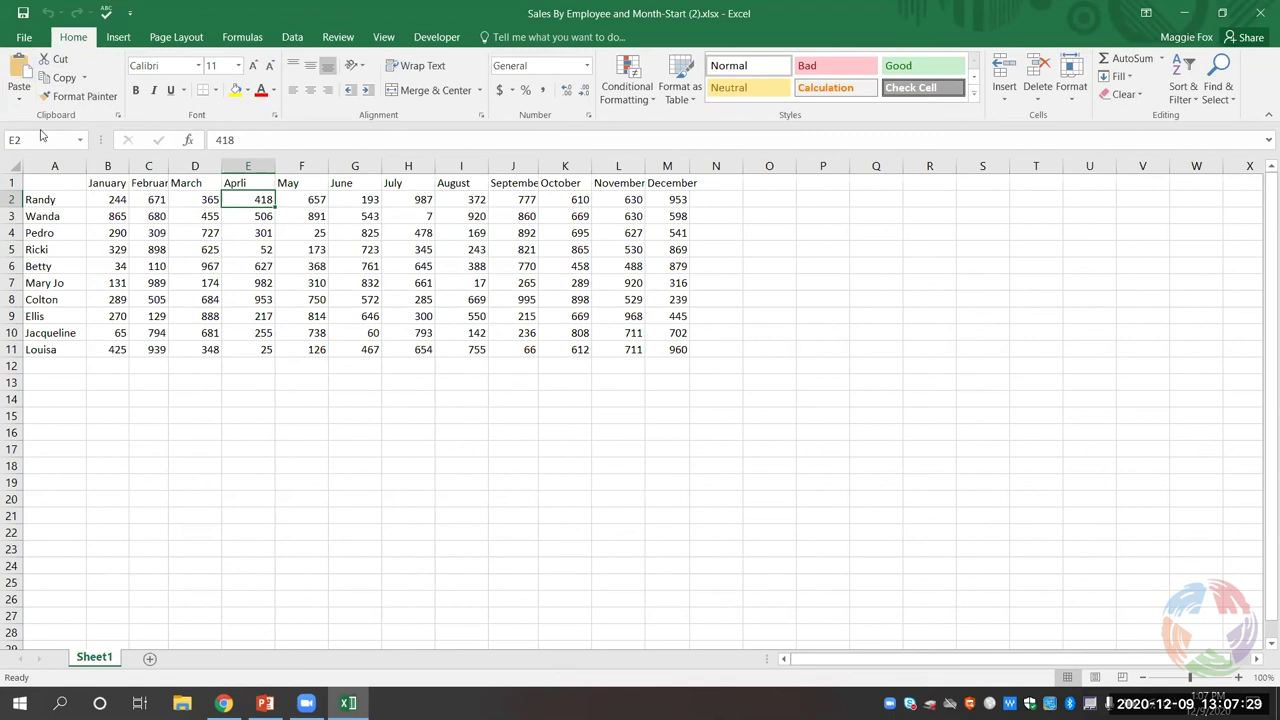
Step: Look over the workbook's Info page, then examine the page layout and formula commands available
click(25, 38)
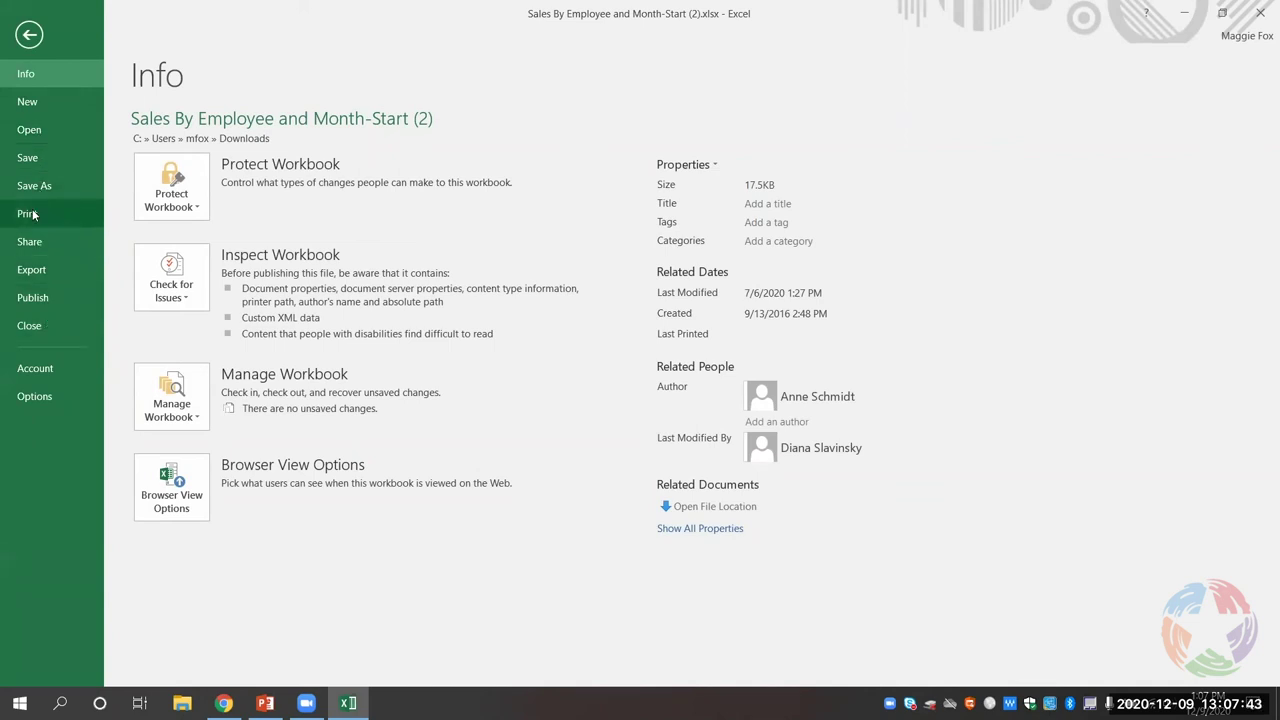
click(30, 37)
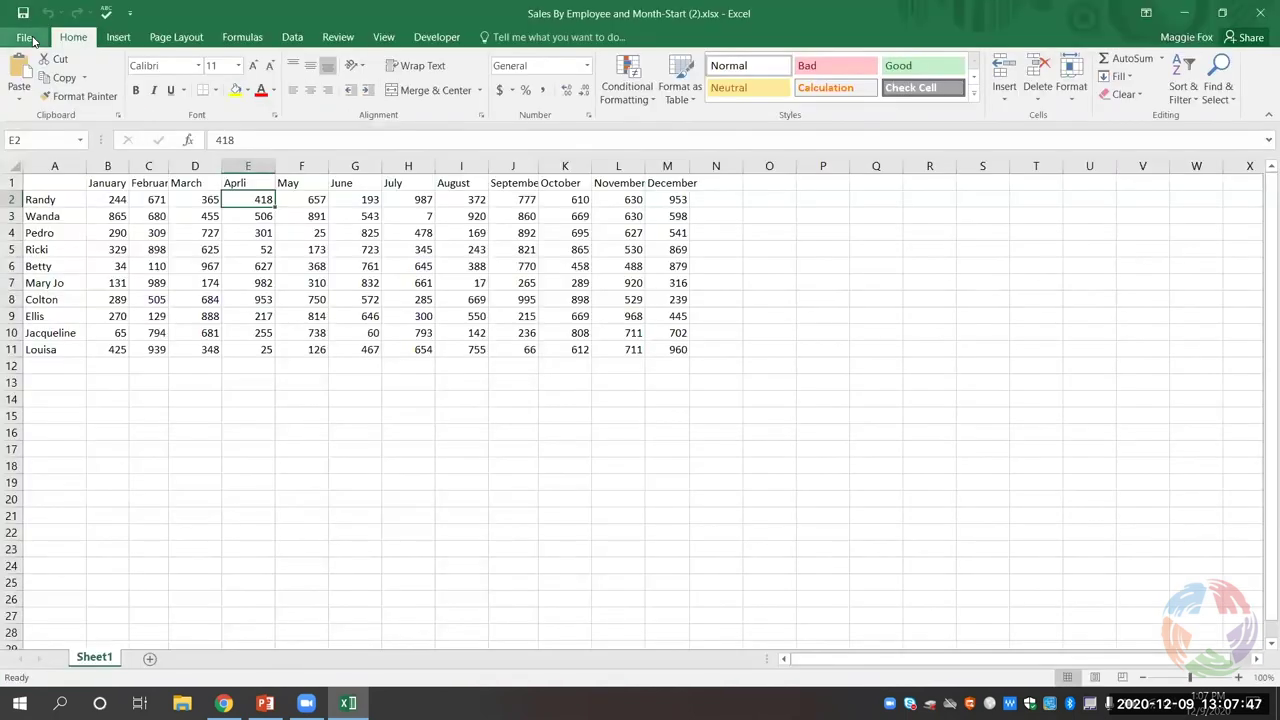
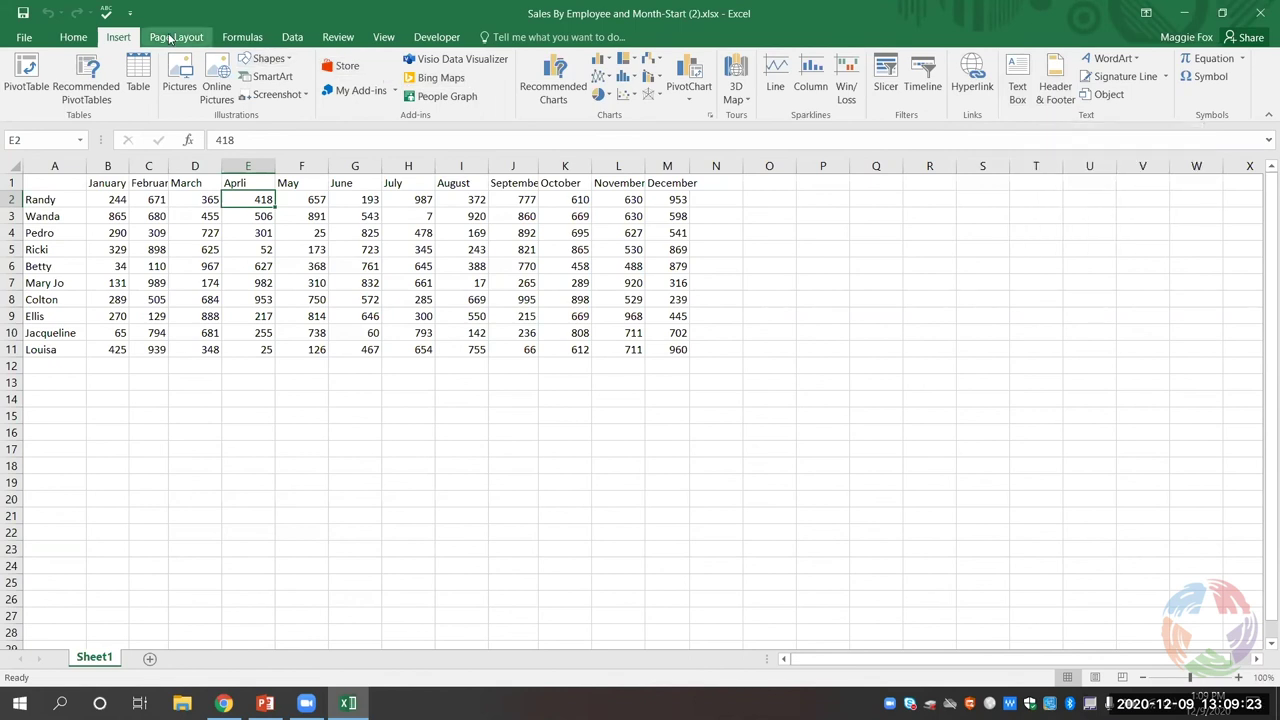
click(170, 38)
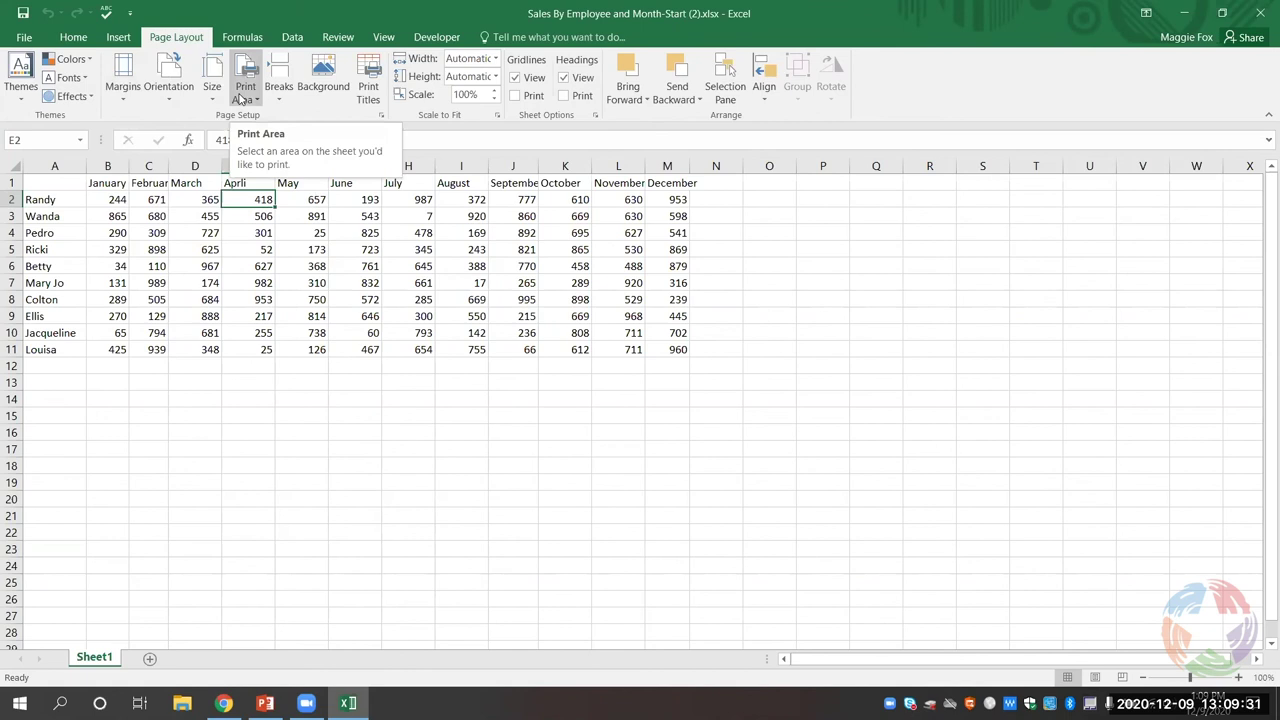
click(240, 42)
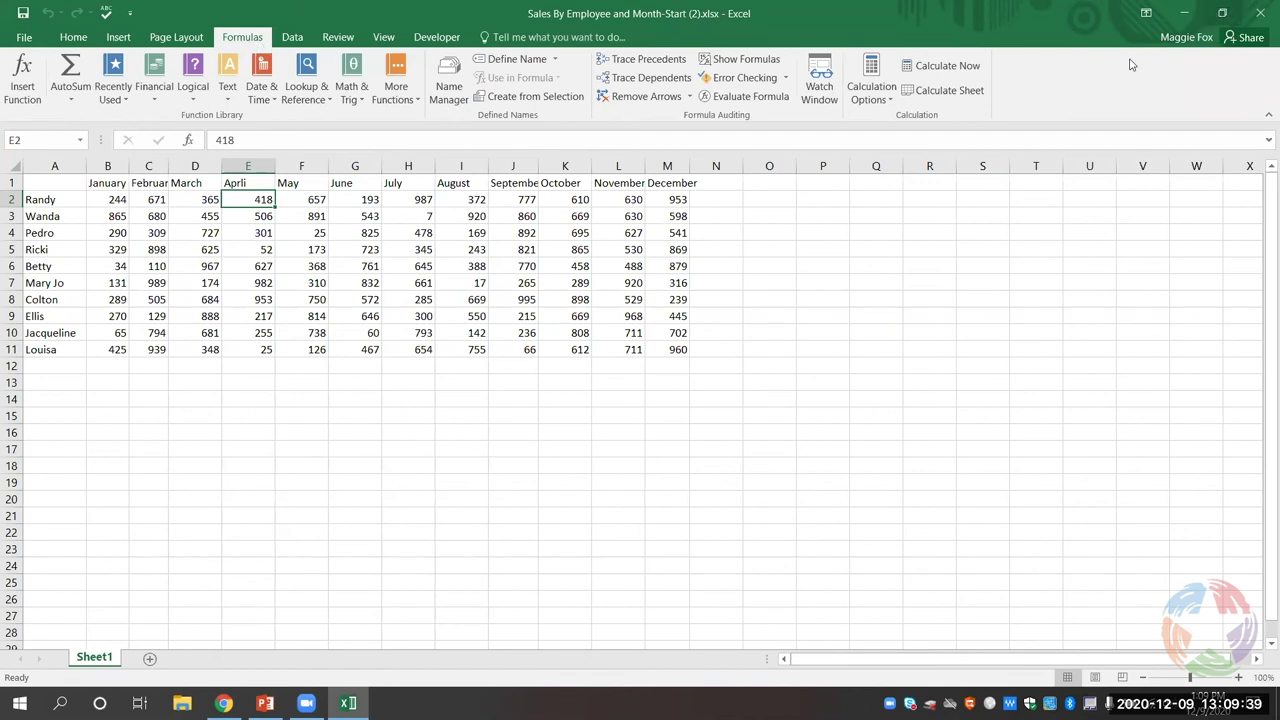
Step: Restore the Excel window from full screen and enlarge it to cover most of the screen
key(super+Down)
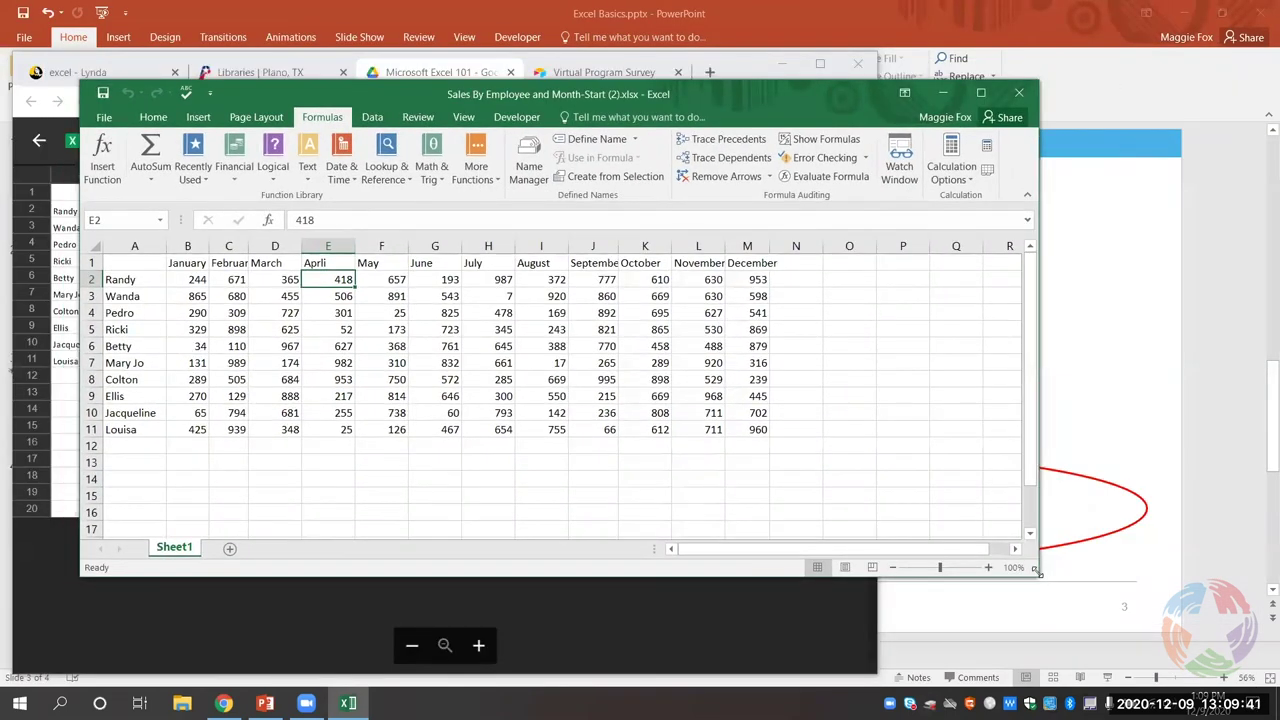
drag(1037, 571, 1261, 678)
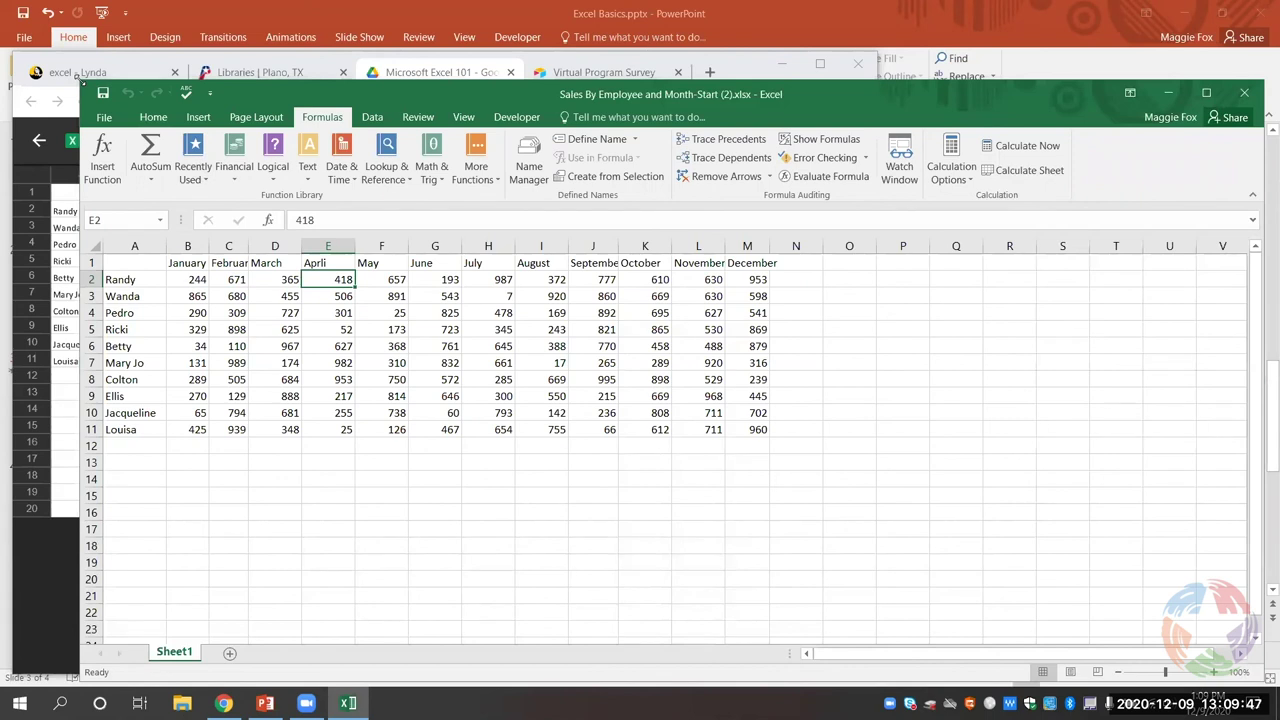
drag(81, 81, 10, 45)
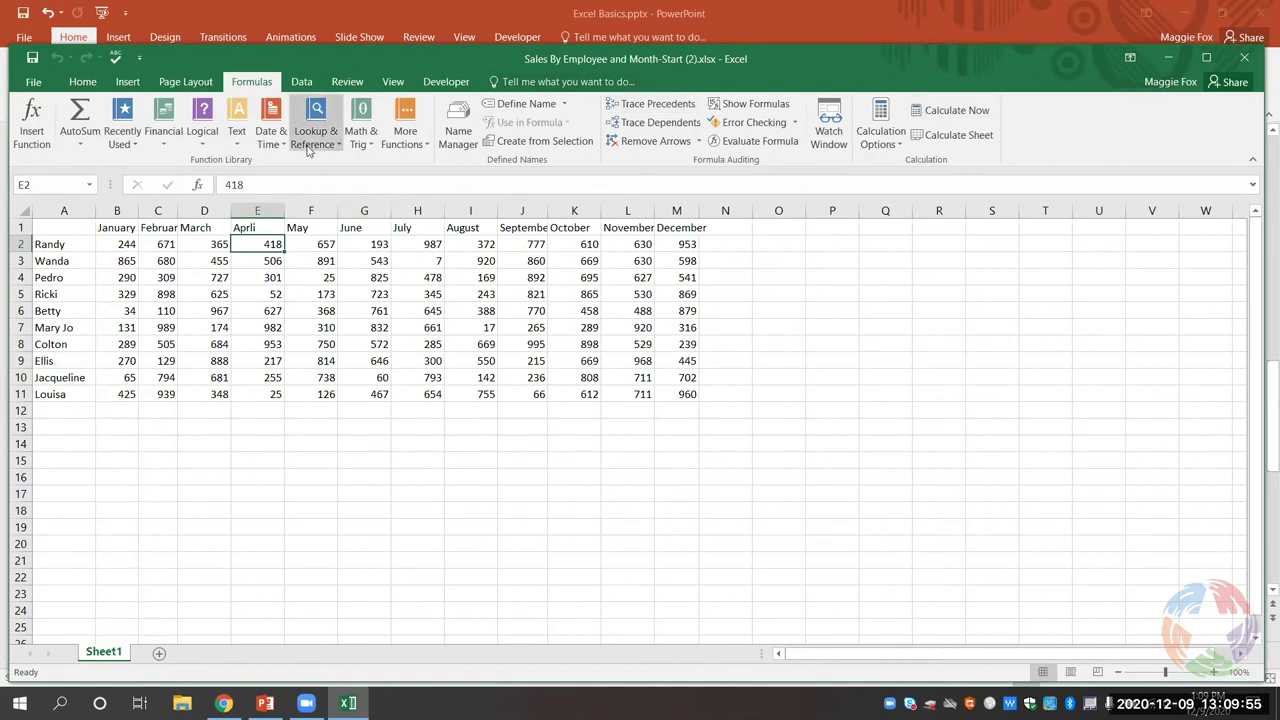
Step: Examine the data, review, view and developer commands, and return to the Home commands
click(300, 84)
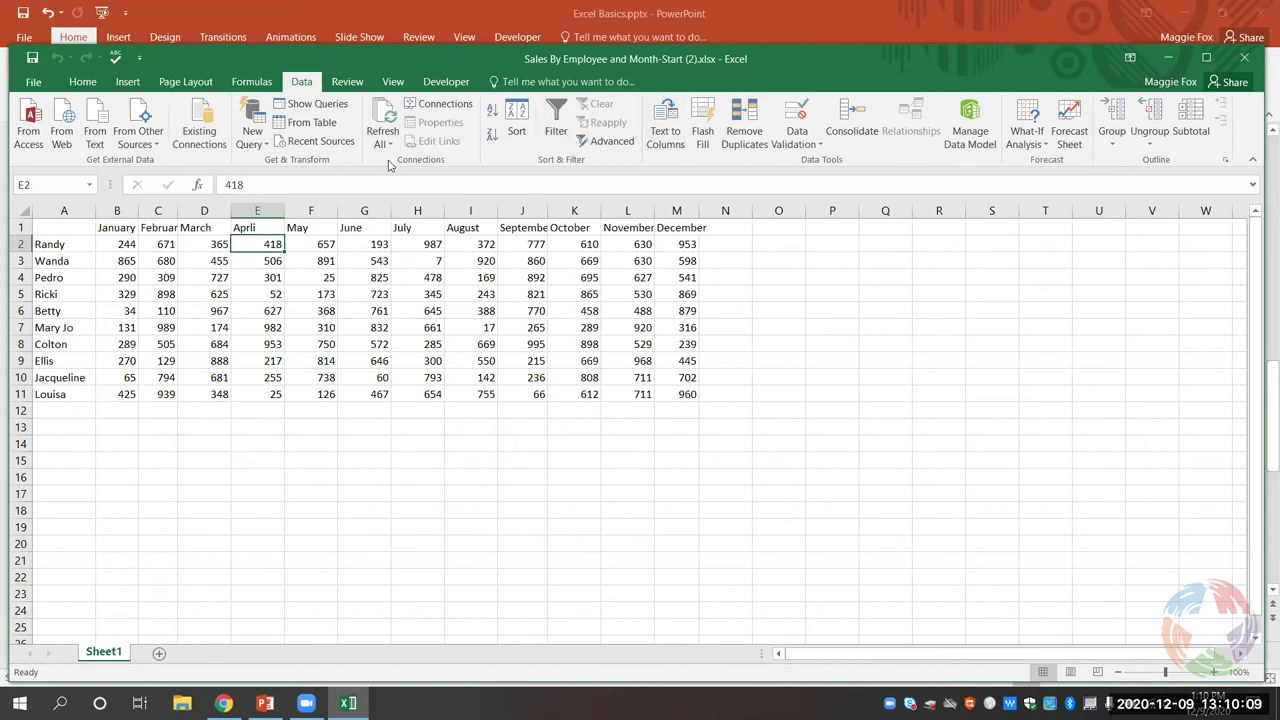
click(347, 82)
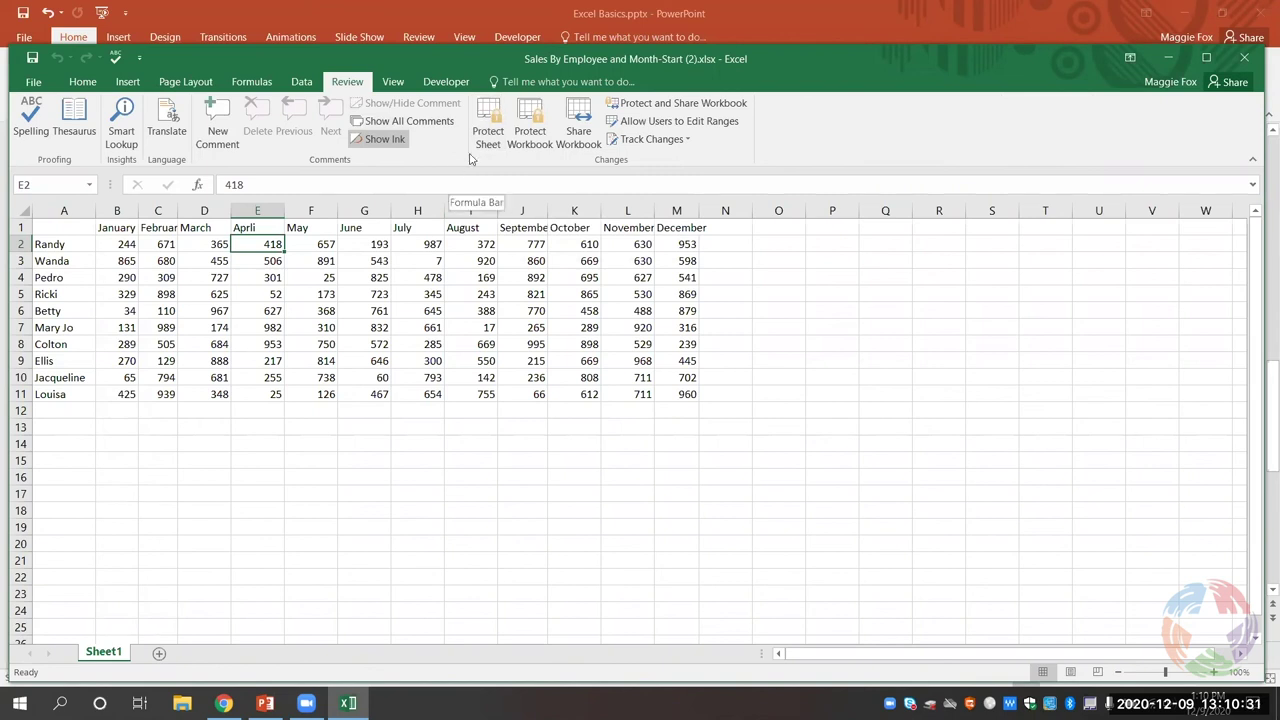
click(393, 84)
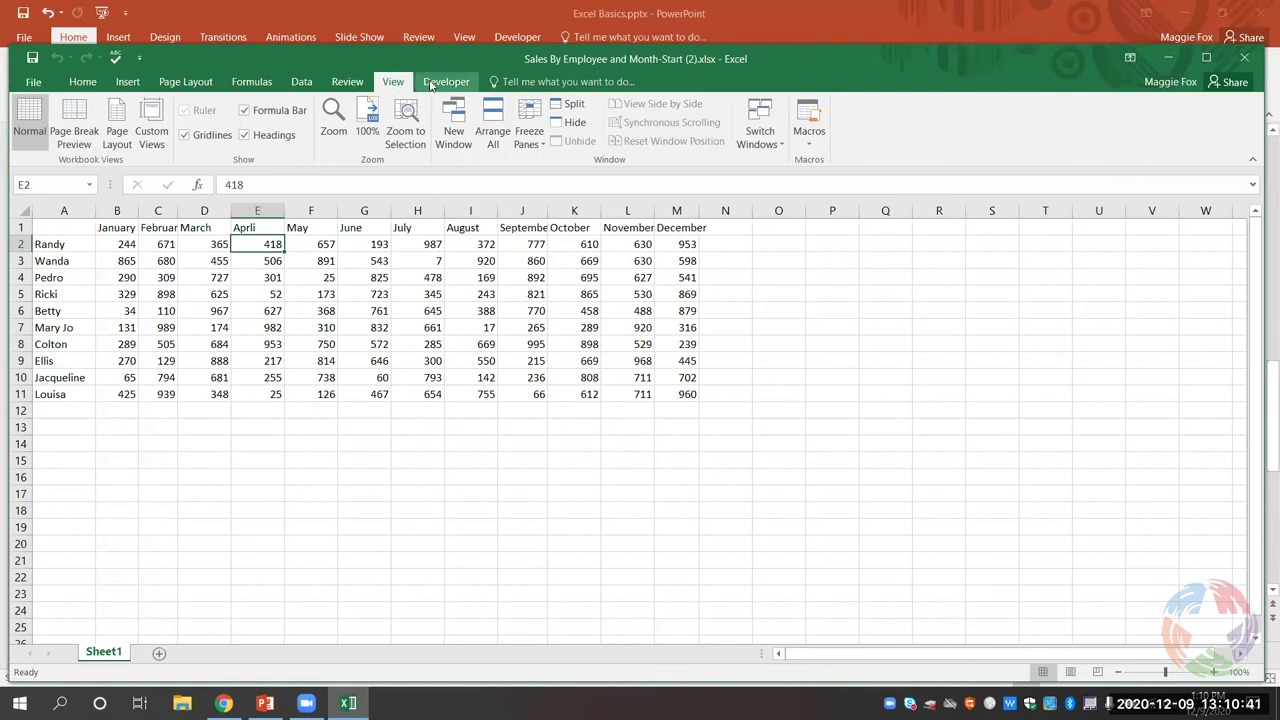
click(432, 84)
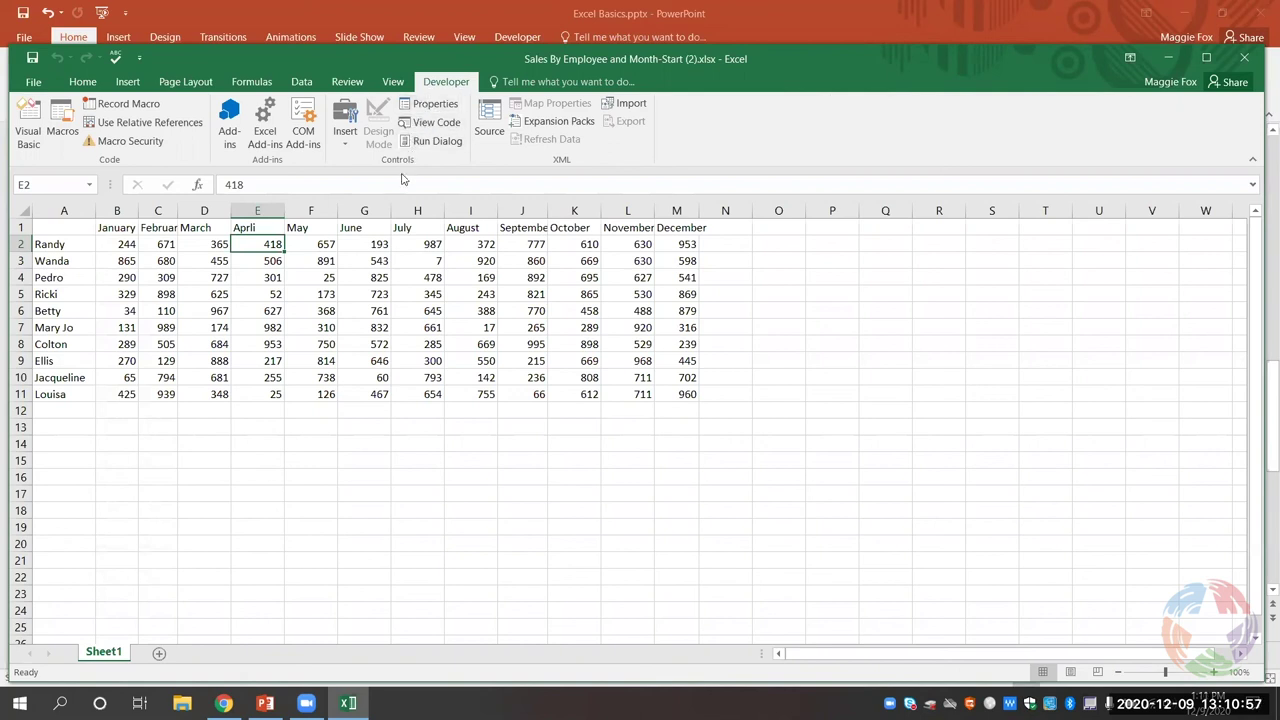
click(82, 84)
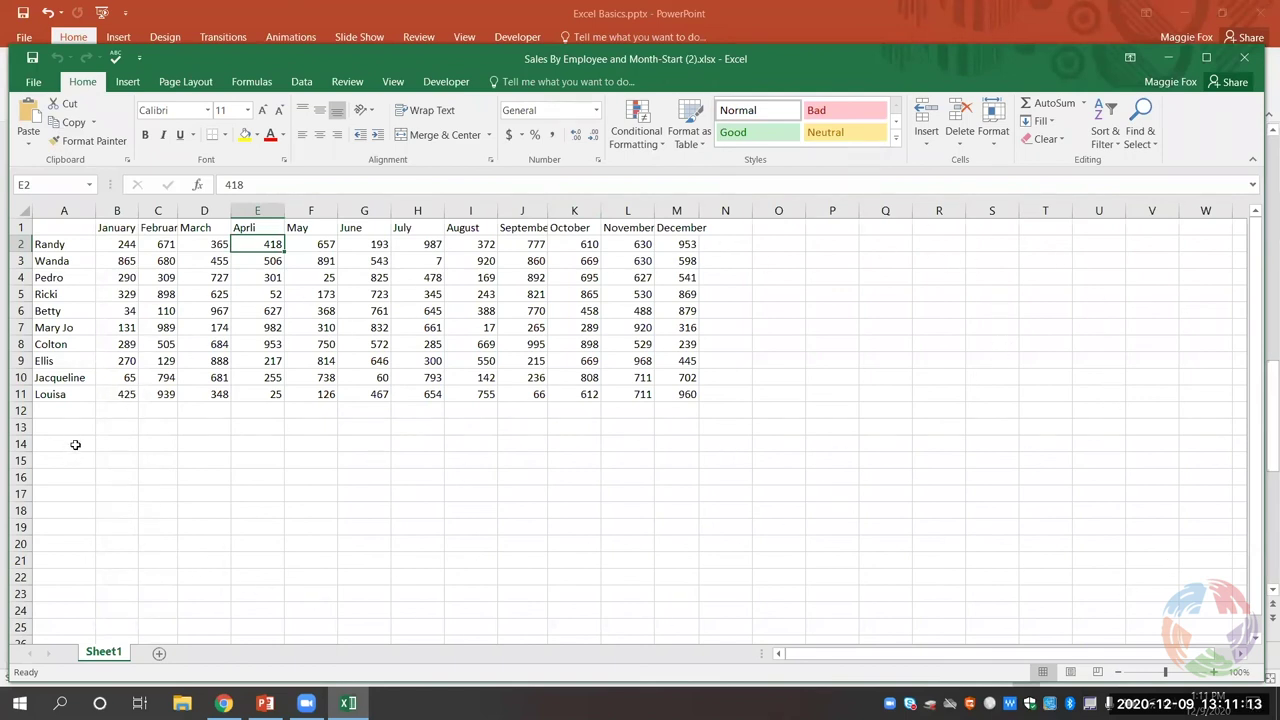
Step: Inspect the contents of cell C3 and the March header in cell D1
click(157, 261)
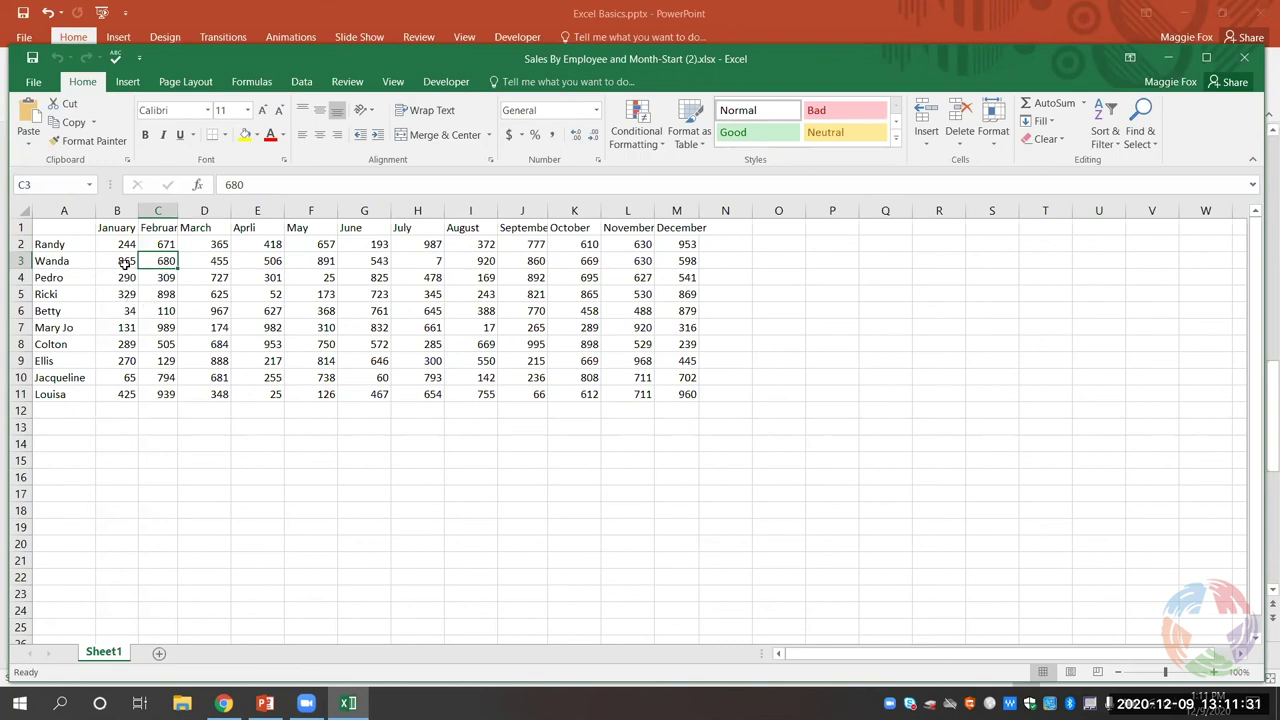
click(203, 226)
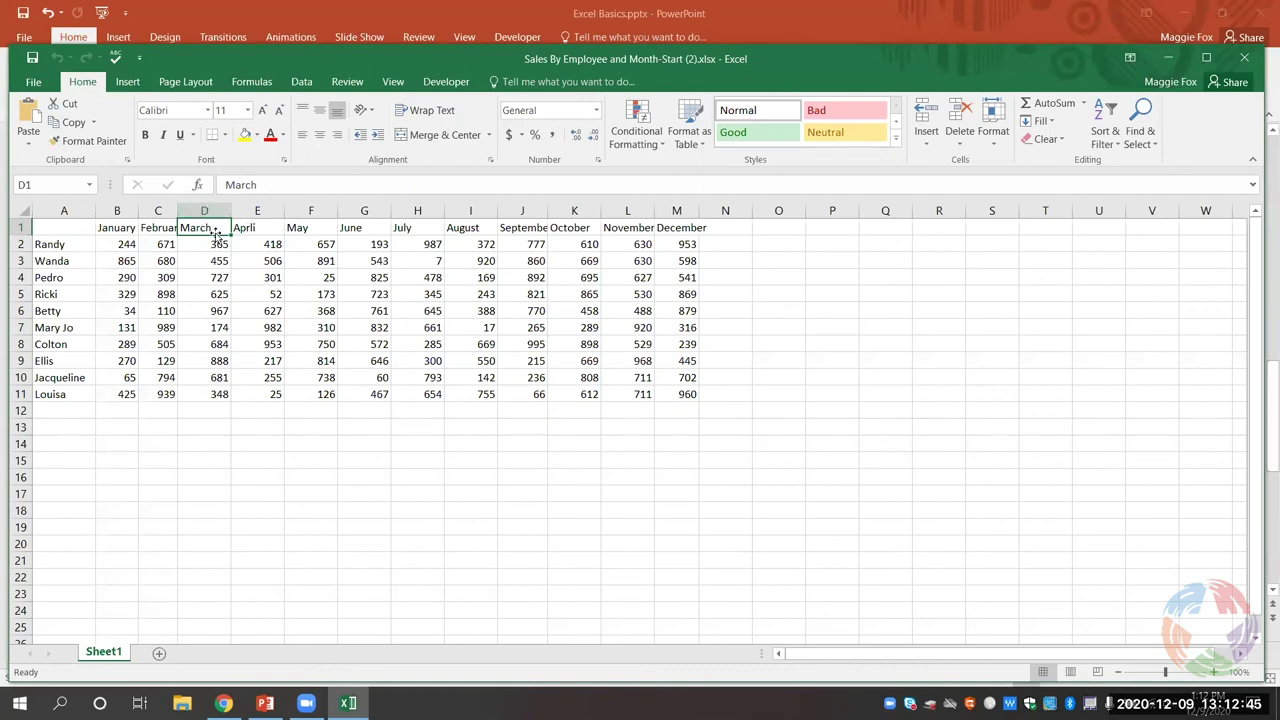
Step: Try editing the value in cell F3 by appending a 2 and removing it, in the formula bar and in the cell, and move to H7
click(304, 258)
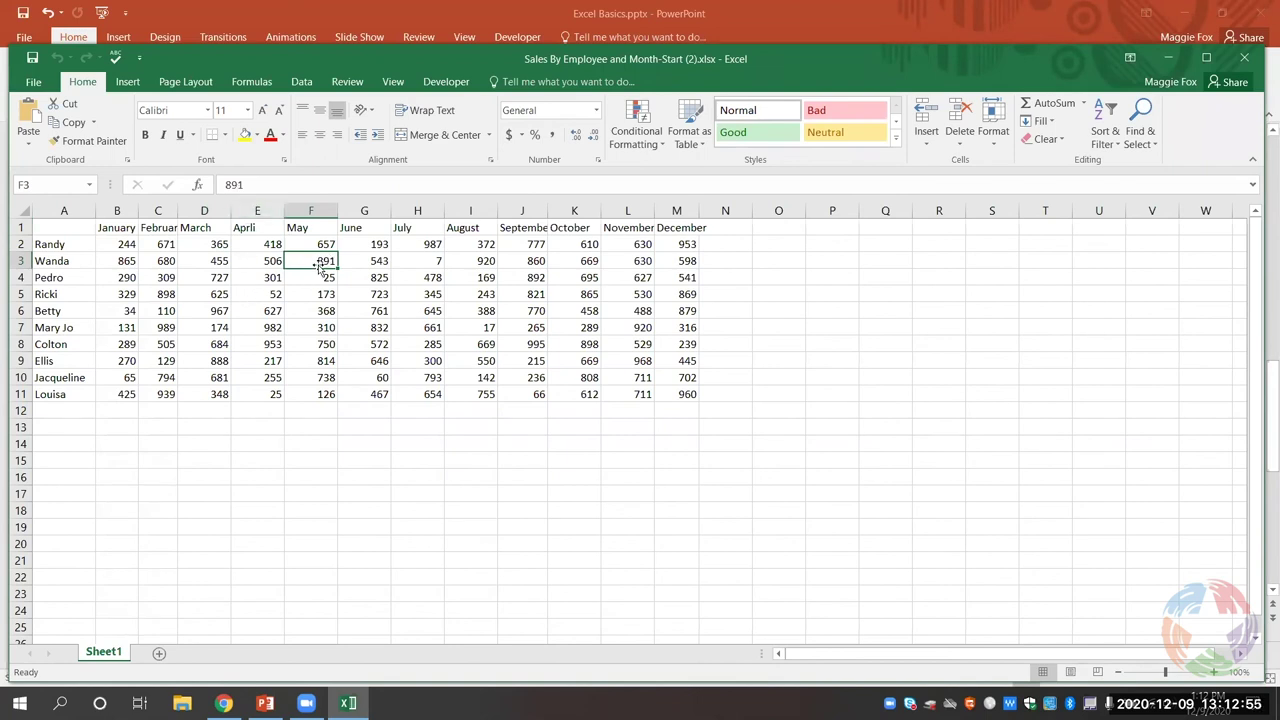
click(256, 185)
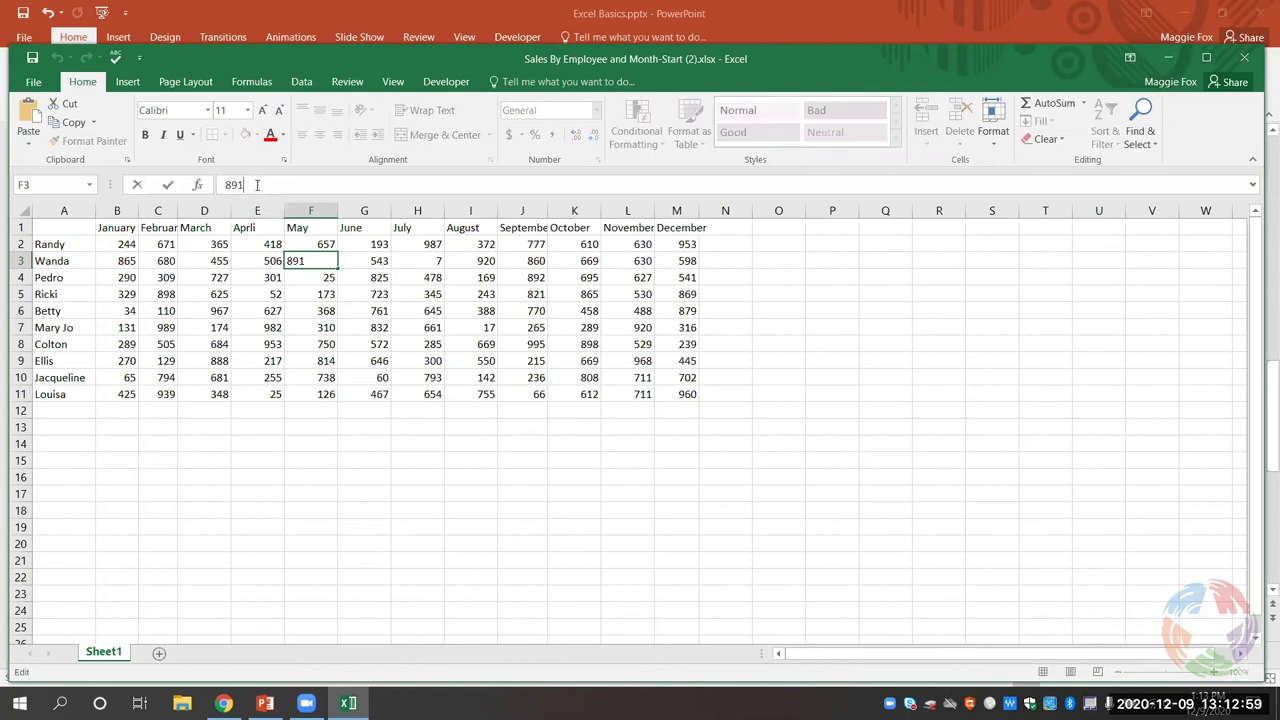
text(2)
key(BackSpace)
double_click(302, 261)
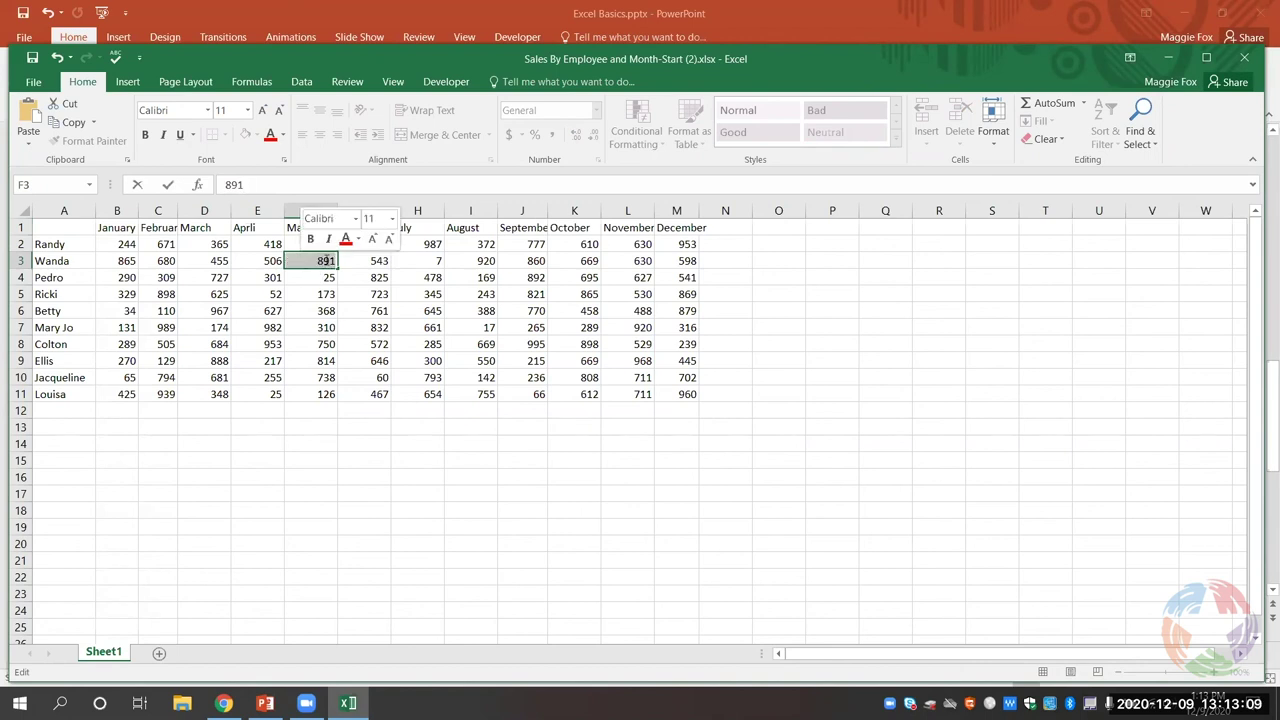
key(Return)
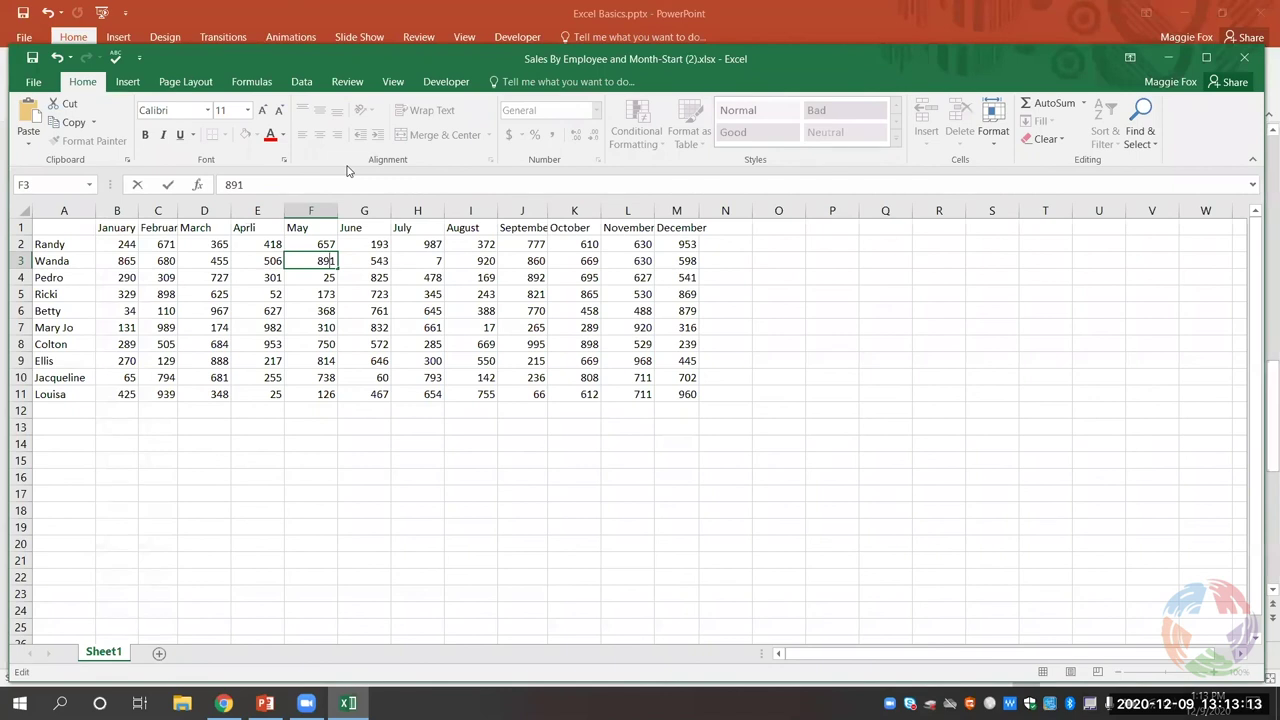
click(406, 331)
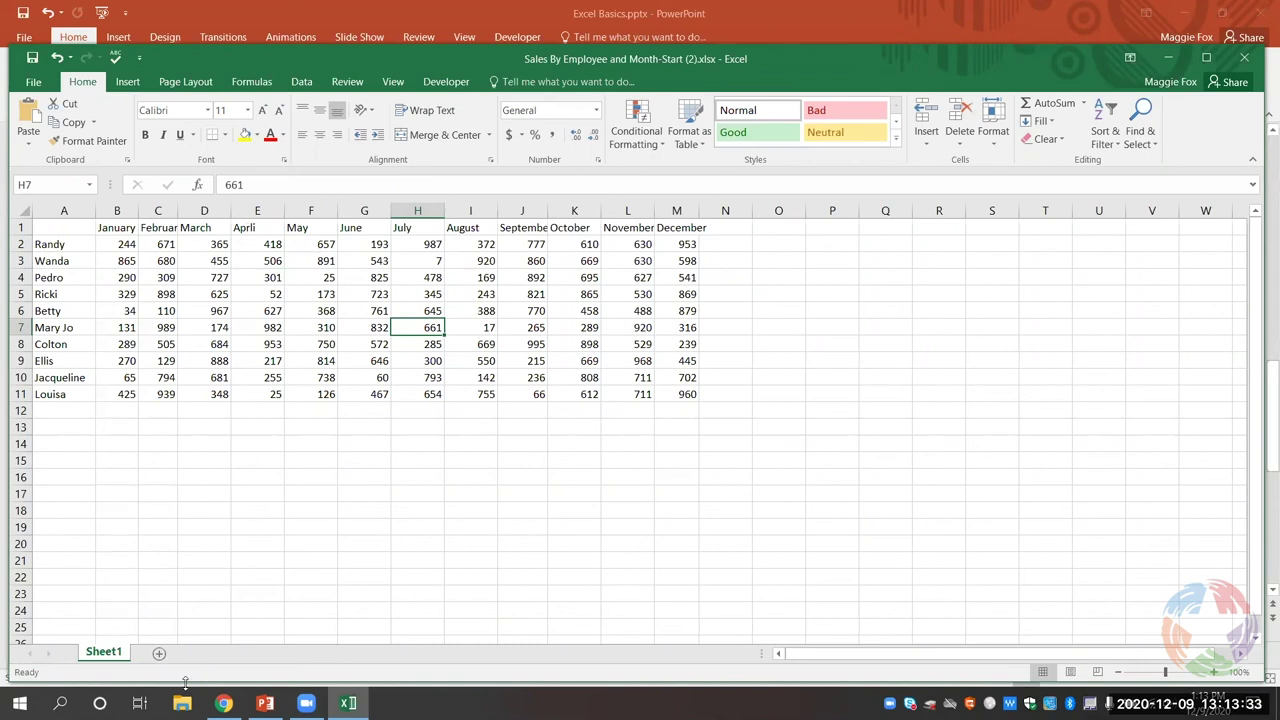
Step: Increase the worksheet's zoom level to 150%
click(1216, 672)
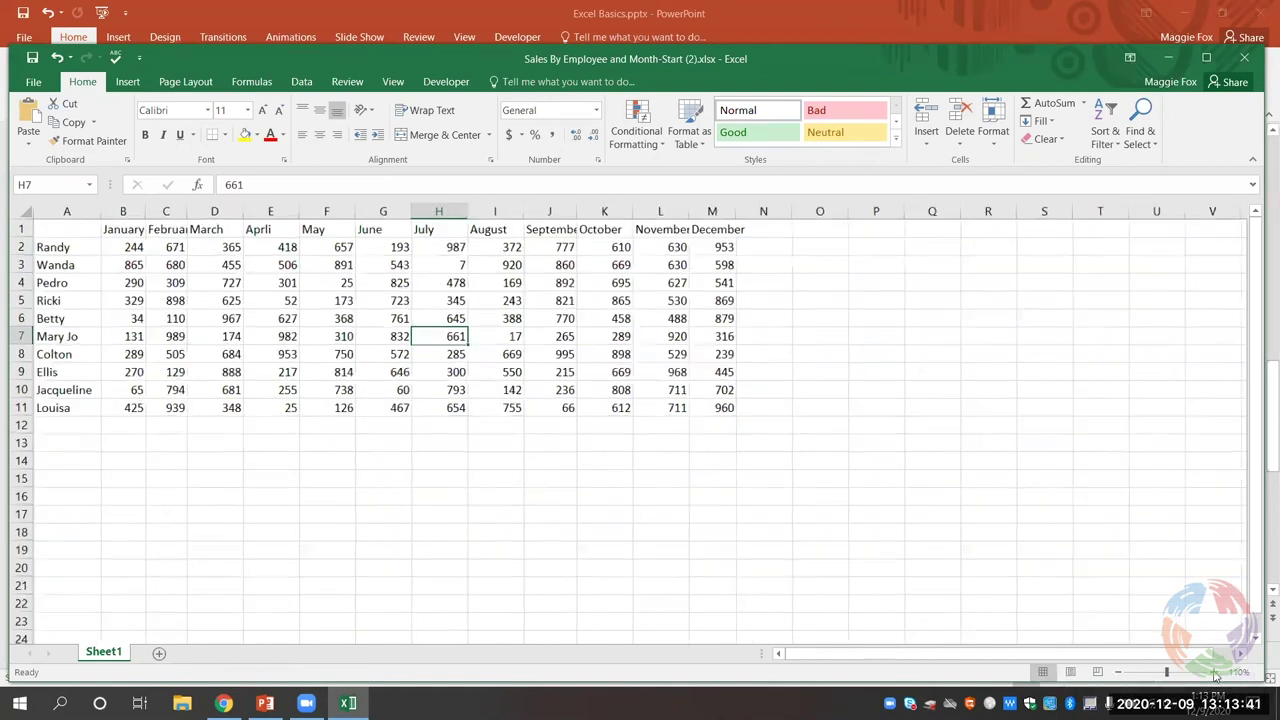
click(1216, 672)
click(1216, 672)
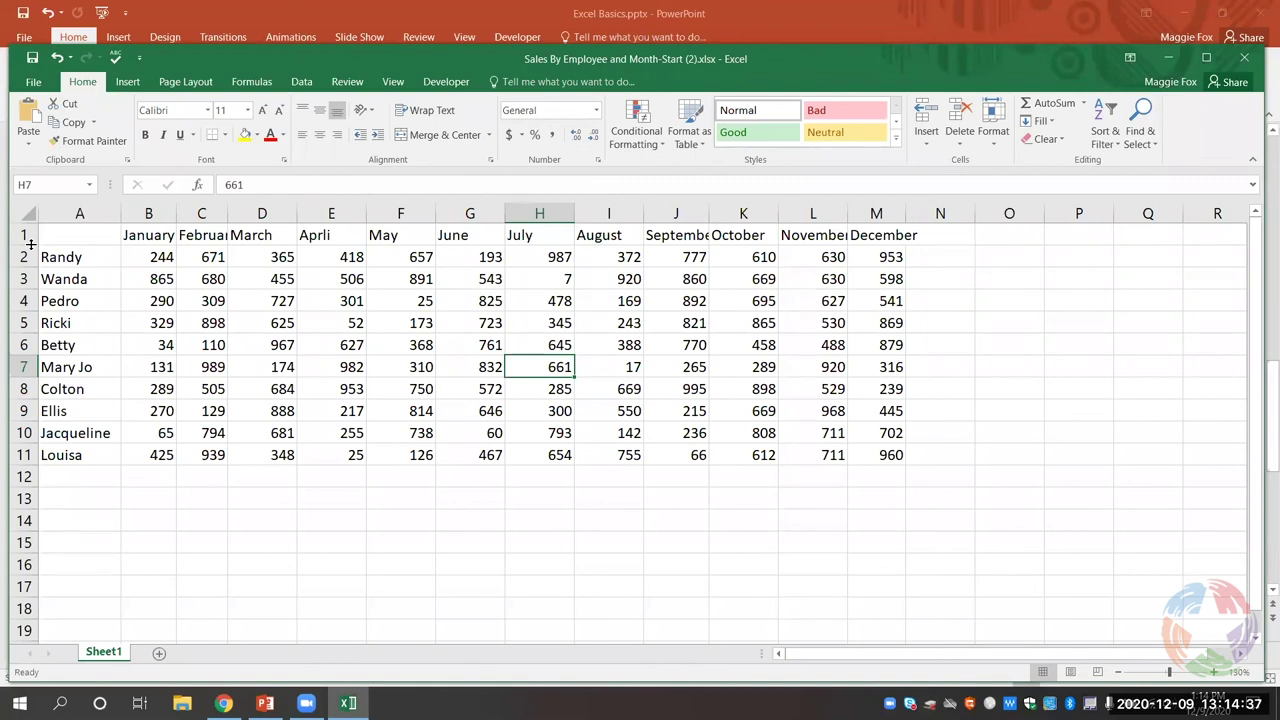
Step: Autofit the widths of columns B and C to the January and February headers
double_click(174, 214)
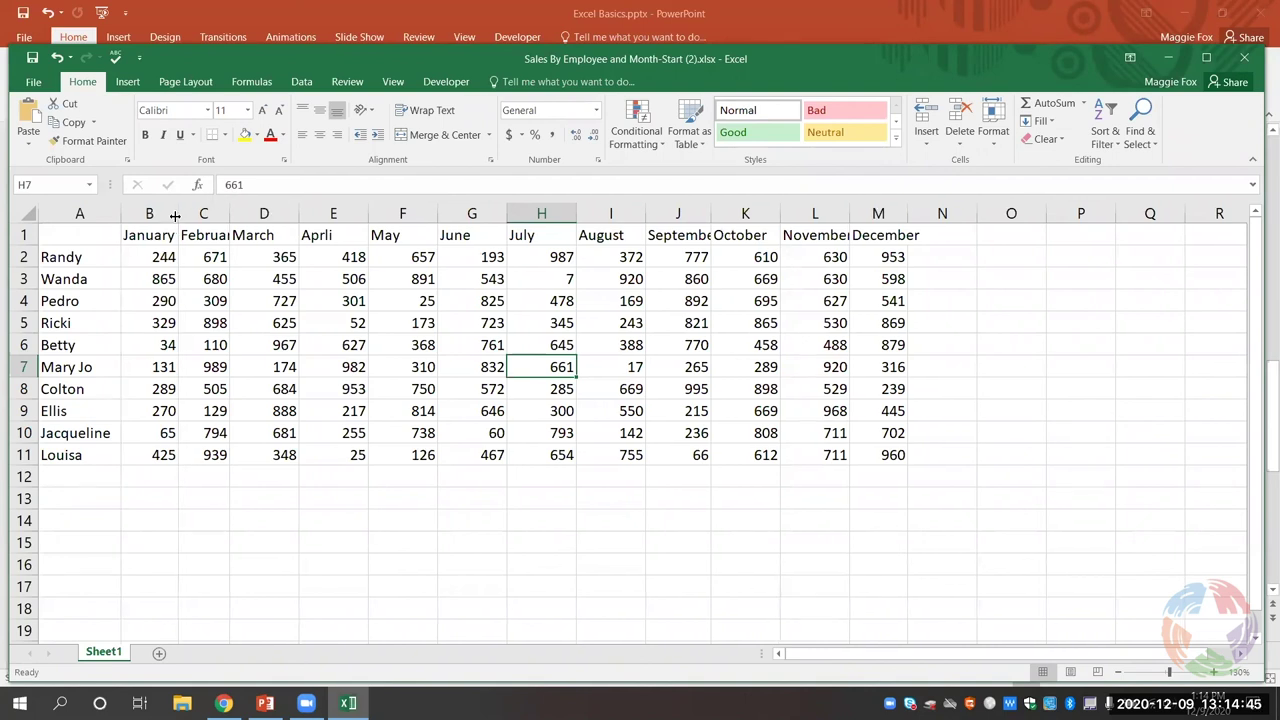
double_click(229, 210)
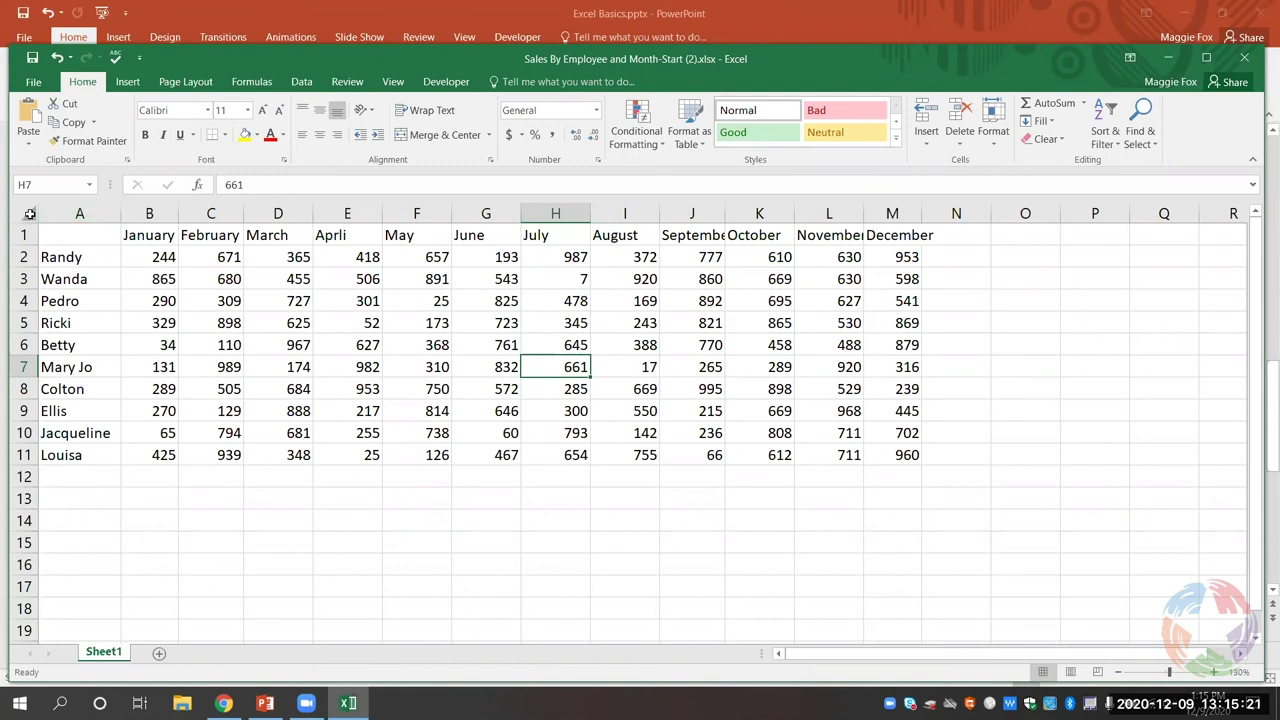
Step: Set the width of all columns in the worksheet to 3
click(28, 214)
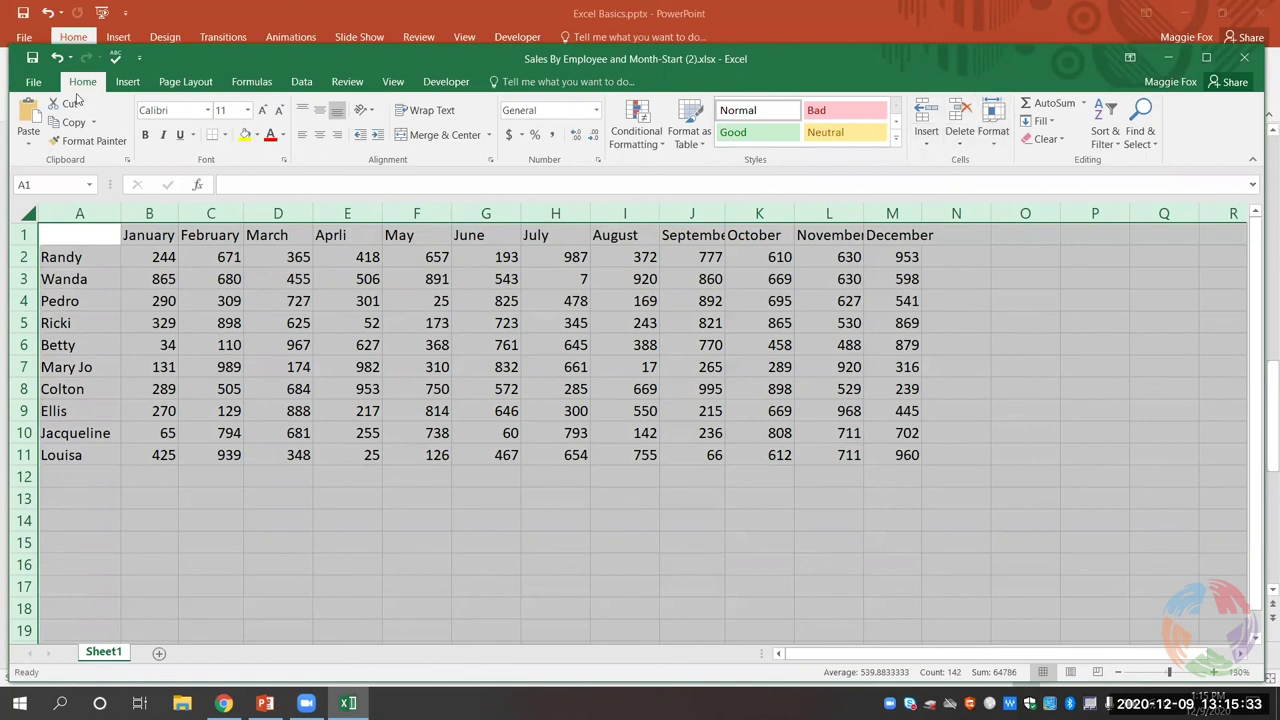
click(993, 140)
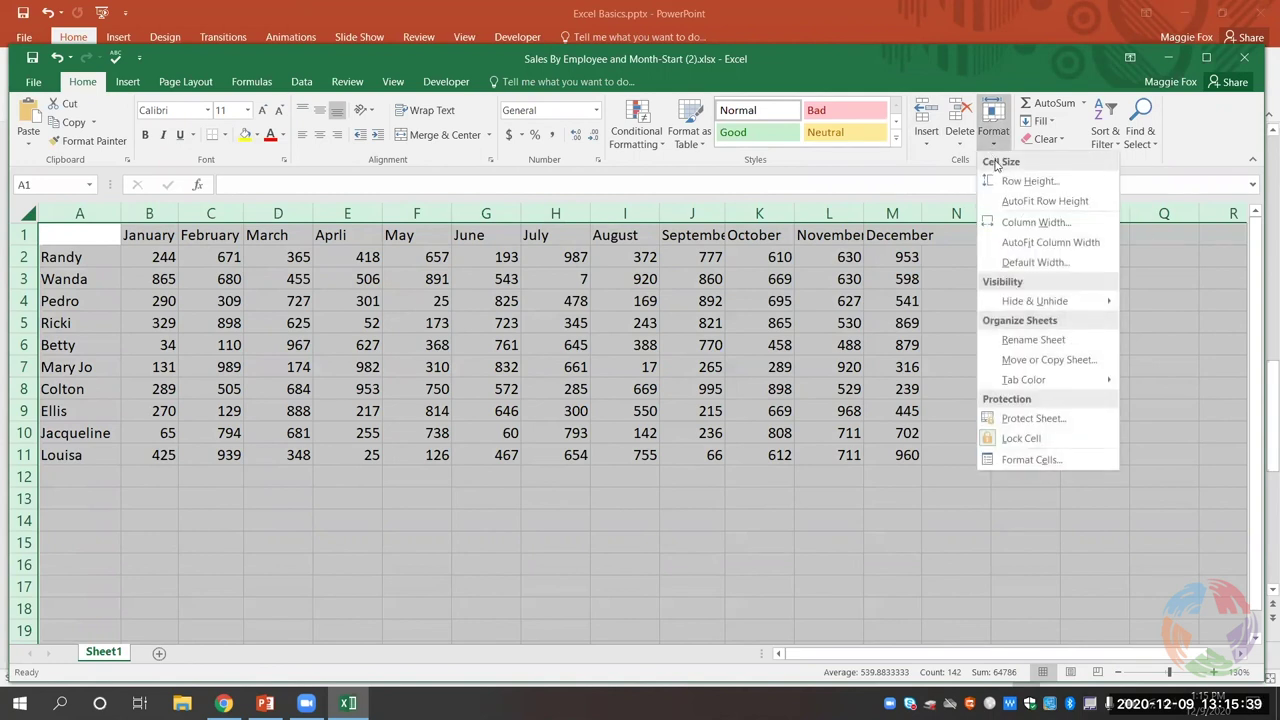
click(1020, 223)
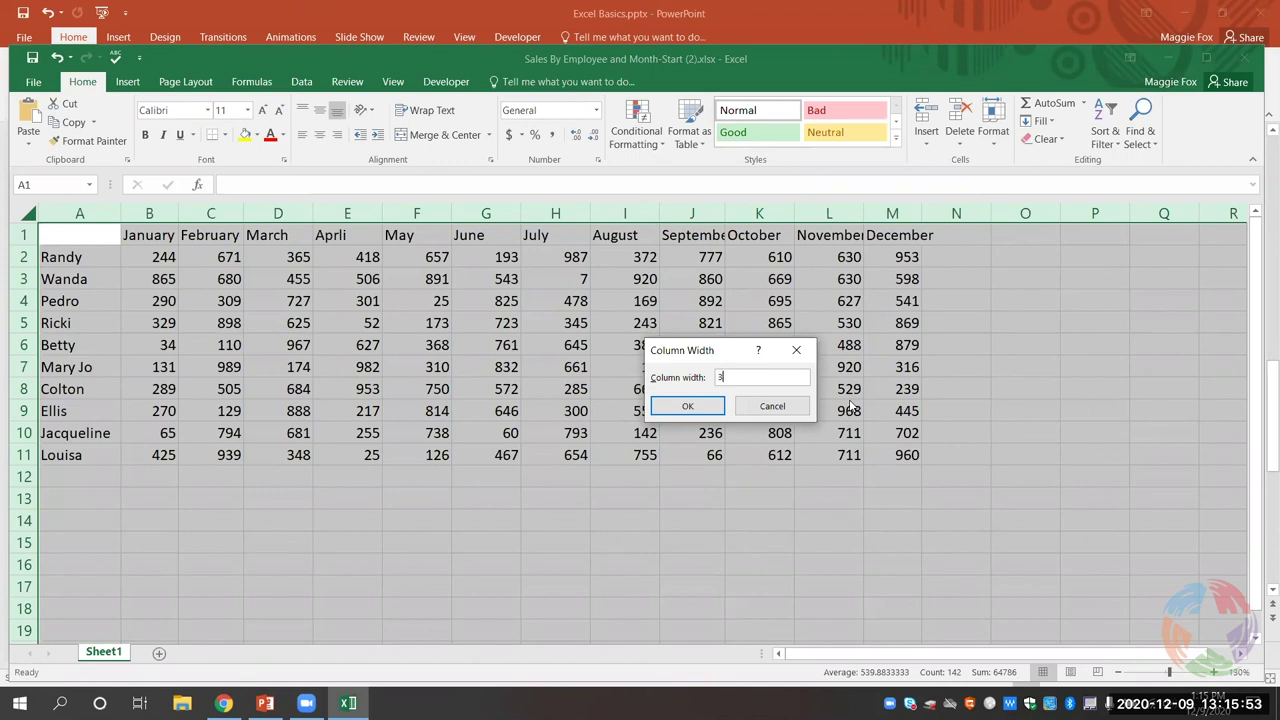
key(Return)
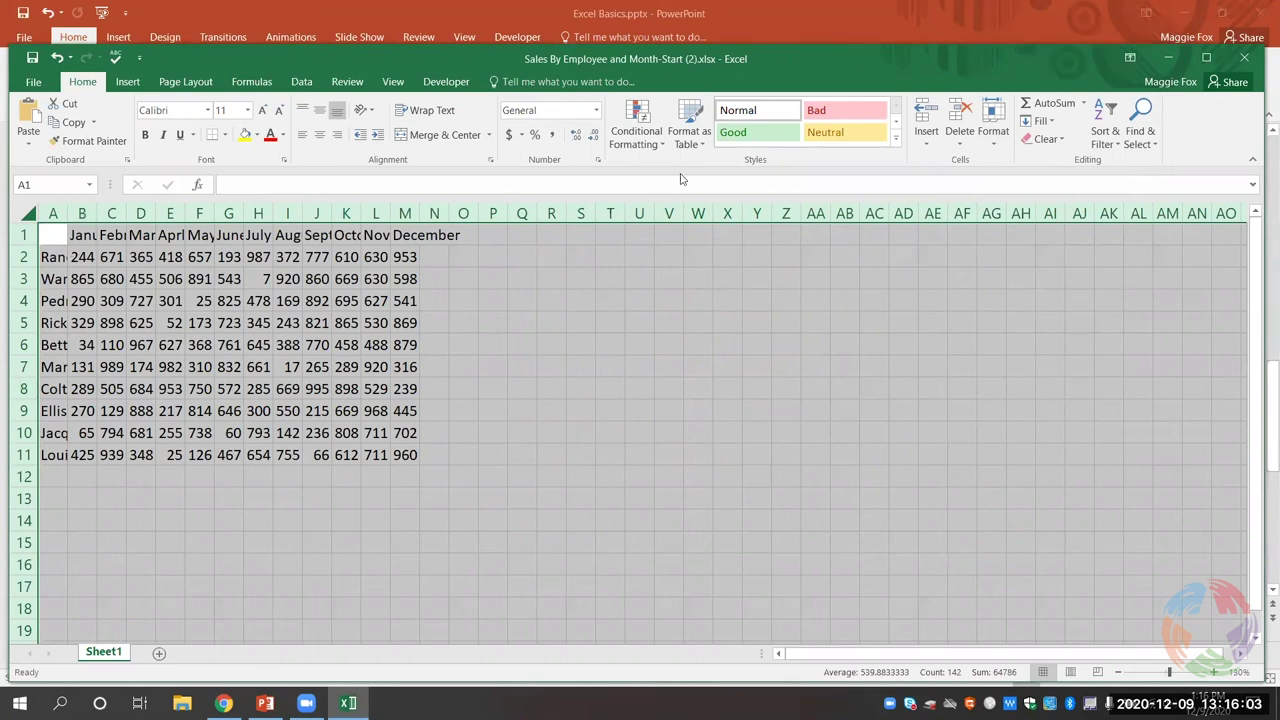
Step: Set the width of all the worksheet's columns to 10 and deselect the sheet
click(995, 151)
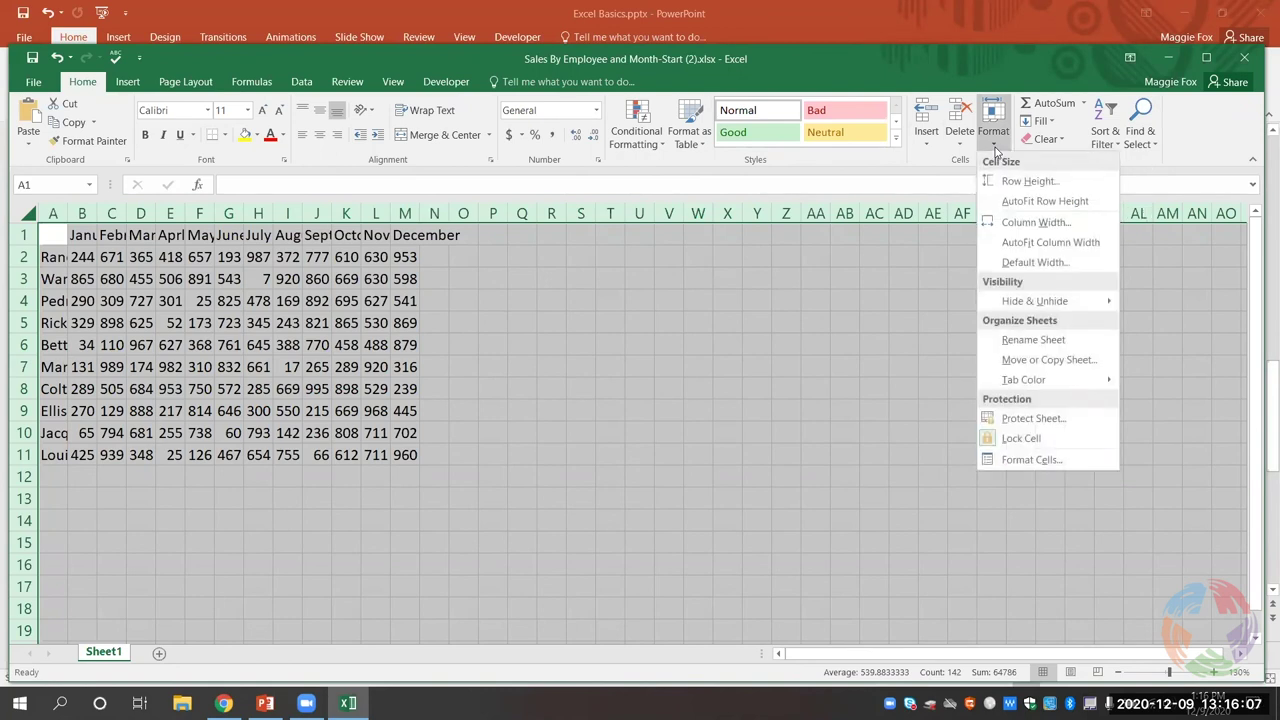
click(1022, 224)
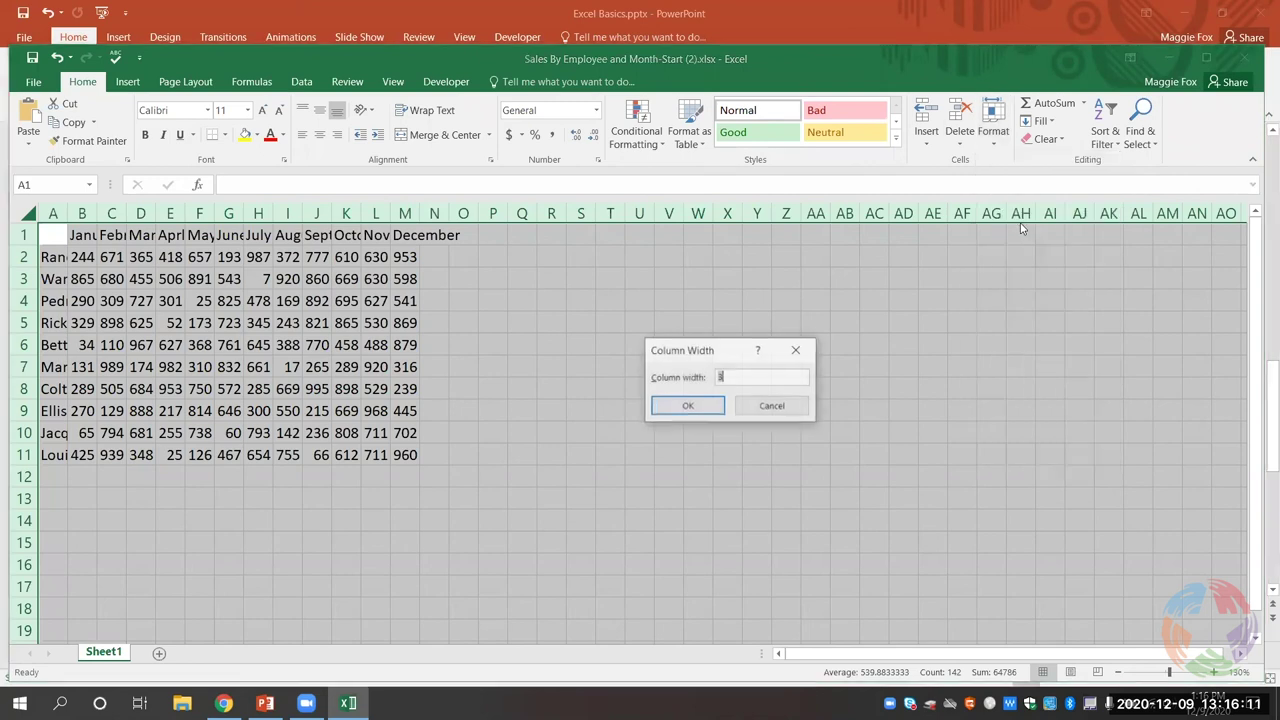
text(10)
key(Return)
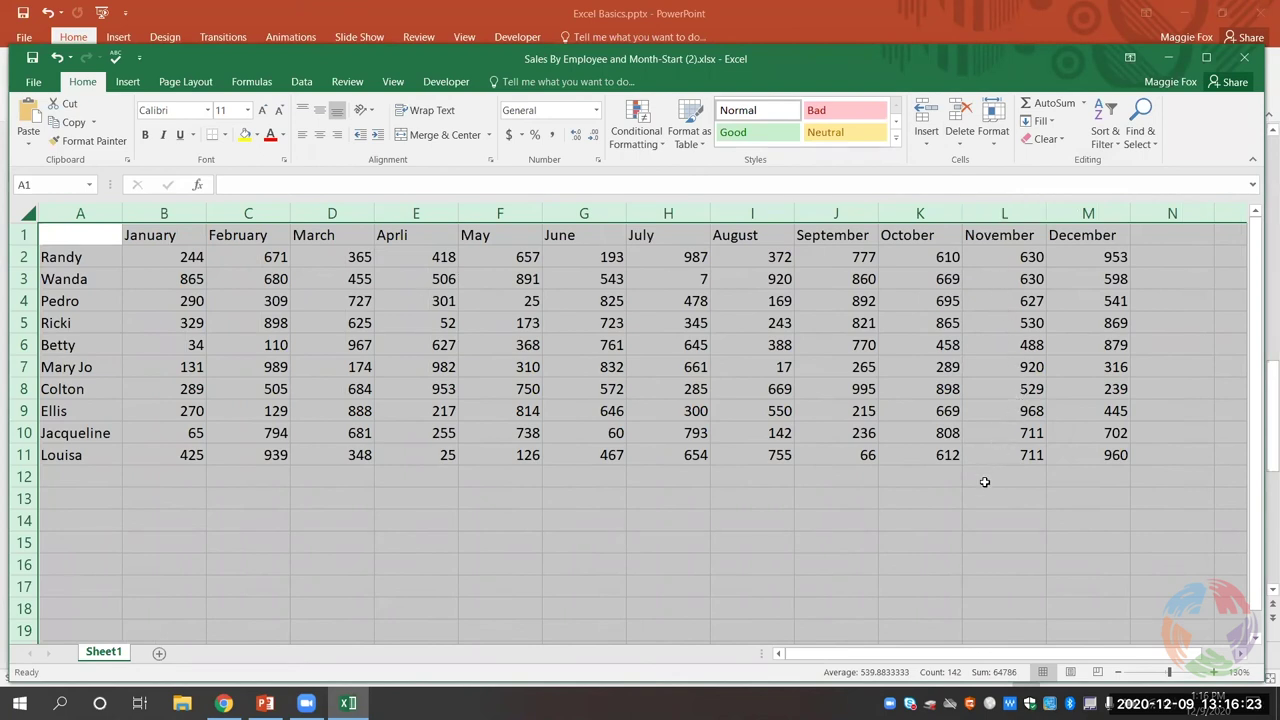
click(735, 526)
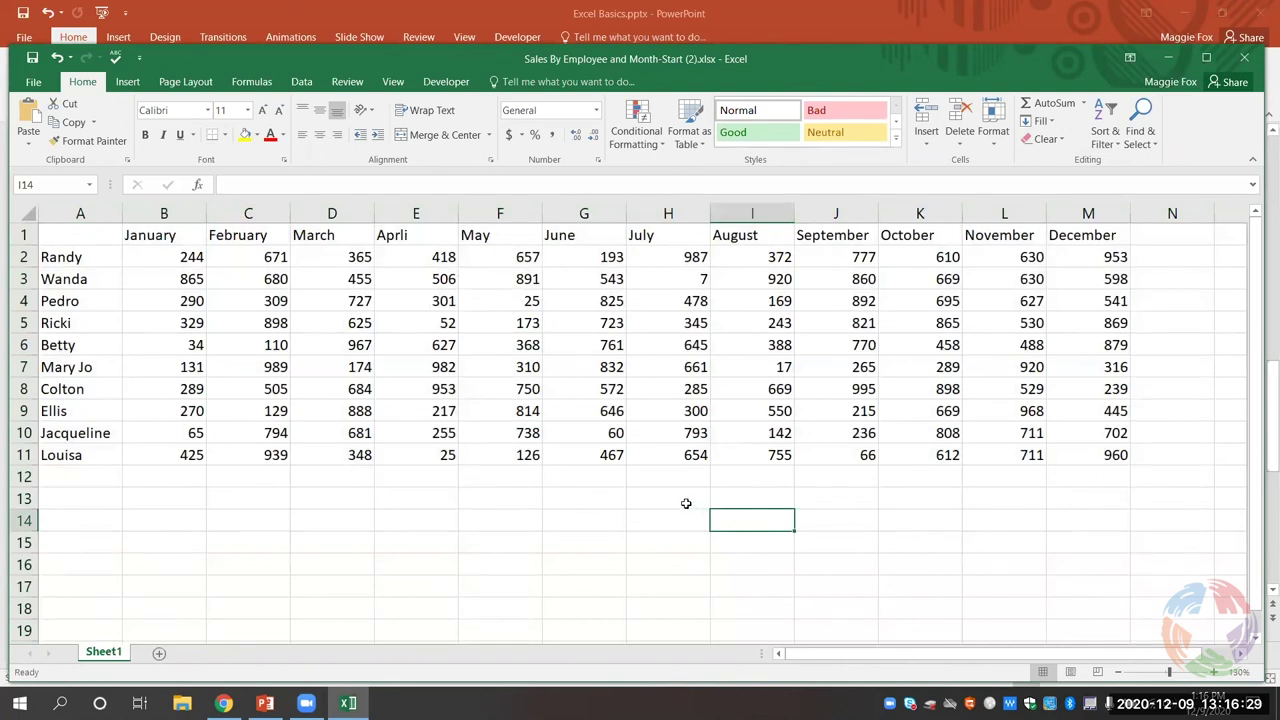
Step: Change the font of the entire worksheet to Arial
click(31, 214)
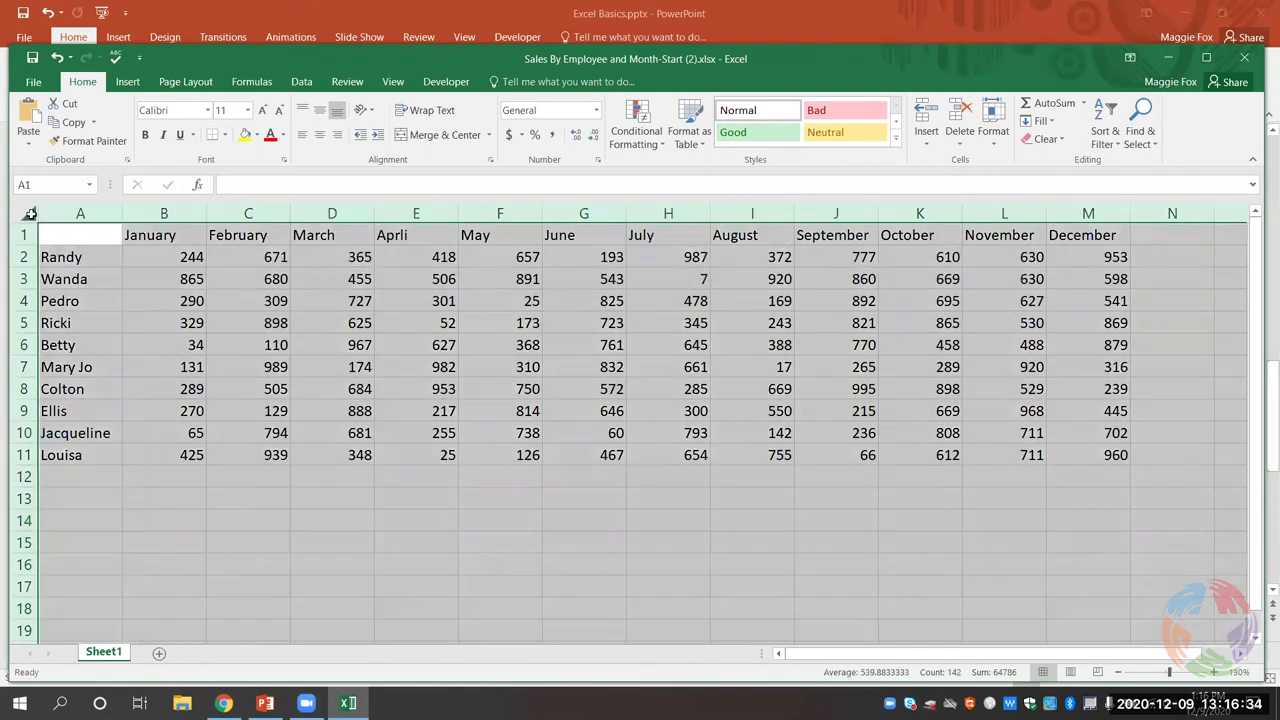
click(208, 113)
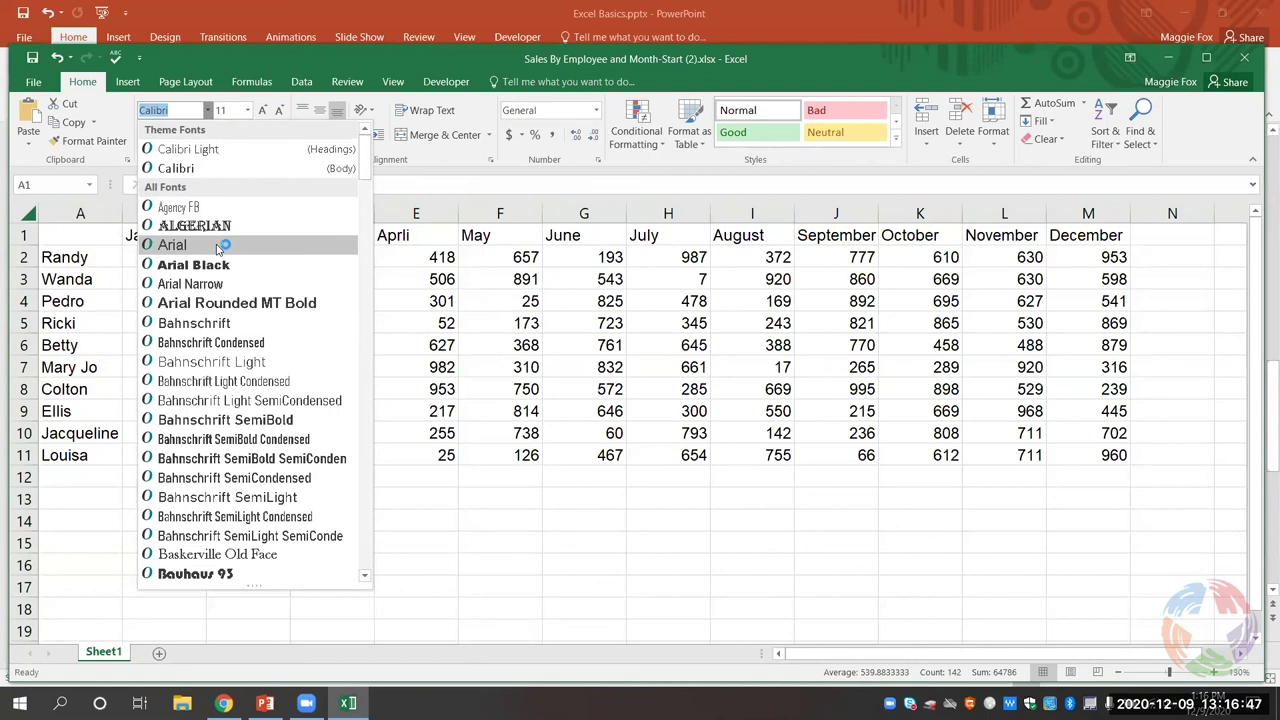
click(218, 248)
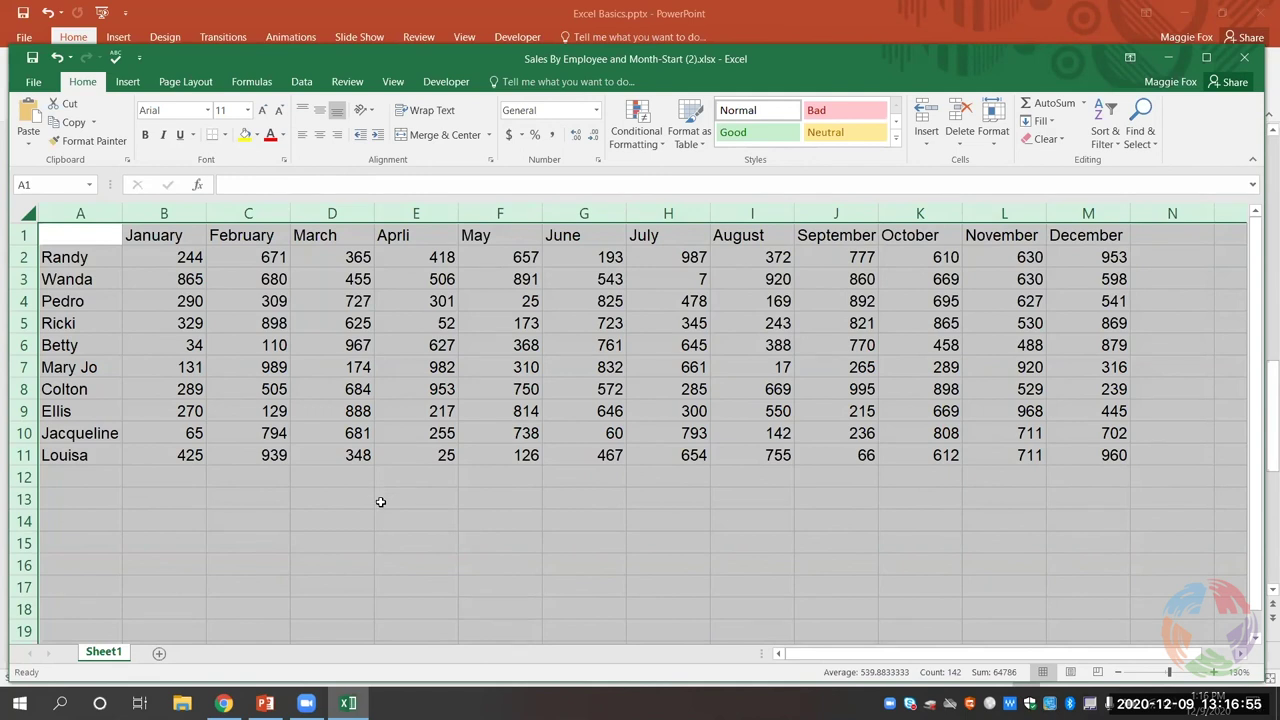
click(380, 501)
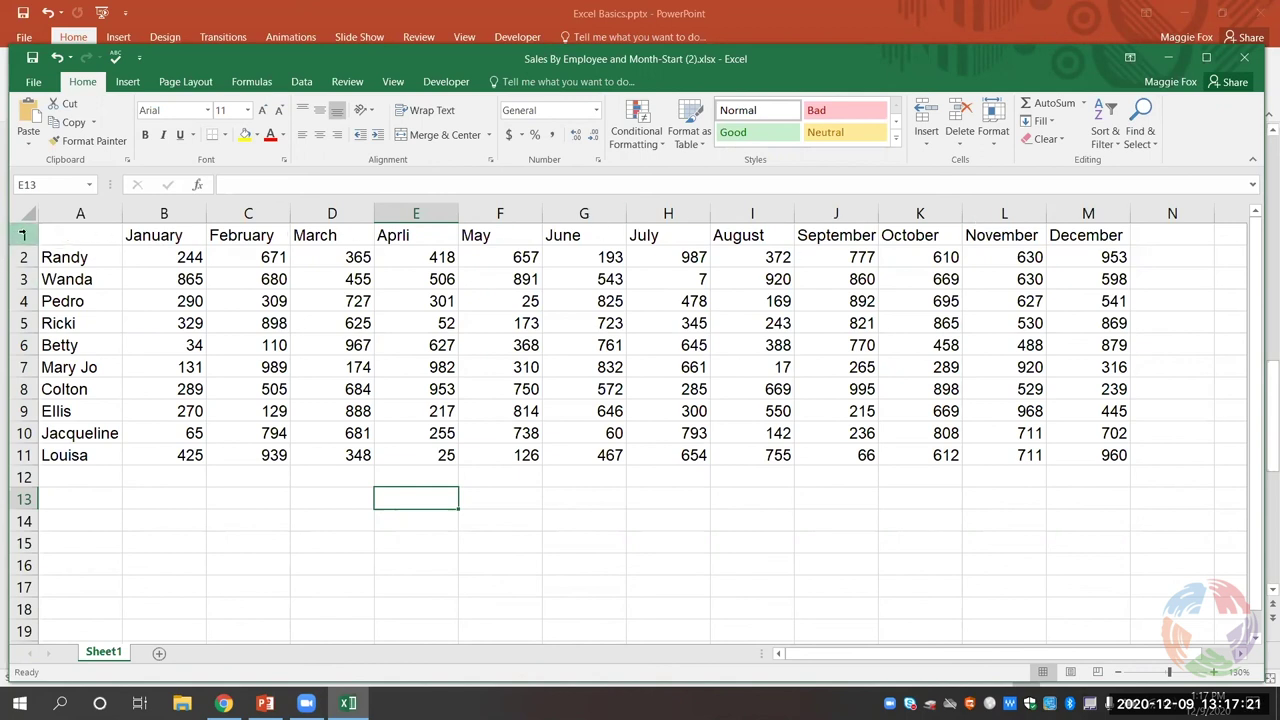
Step: Fill the month headers in B1:M1 with a medium gray theme color and center them horizontally
click(23, 235)
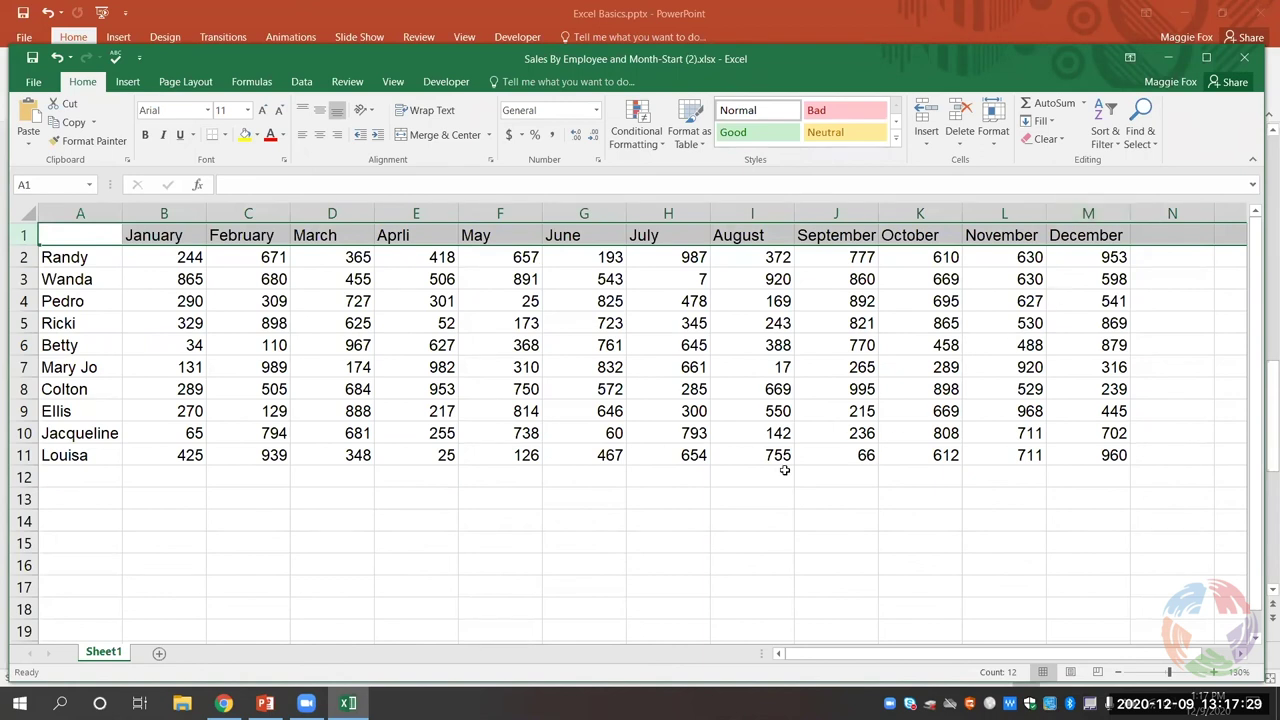
click(225, 285)
click(173, 236)
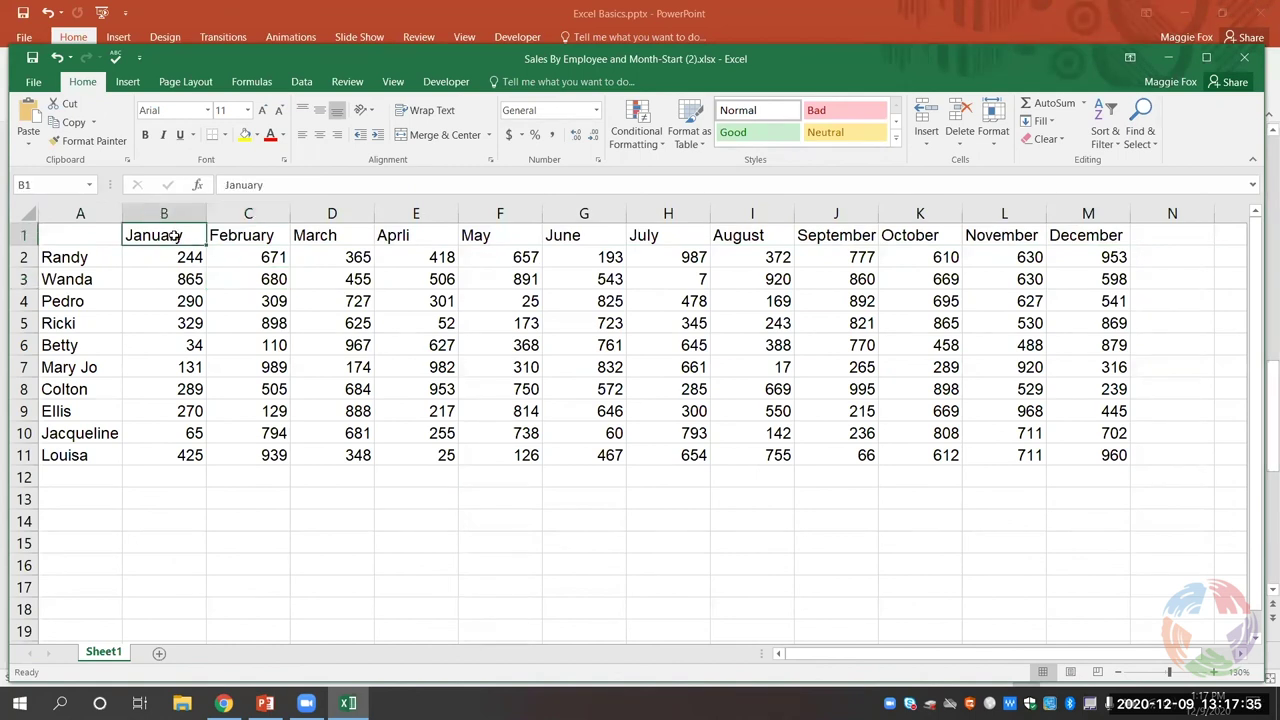
drag(212, 233, 1088, 237)
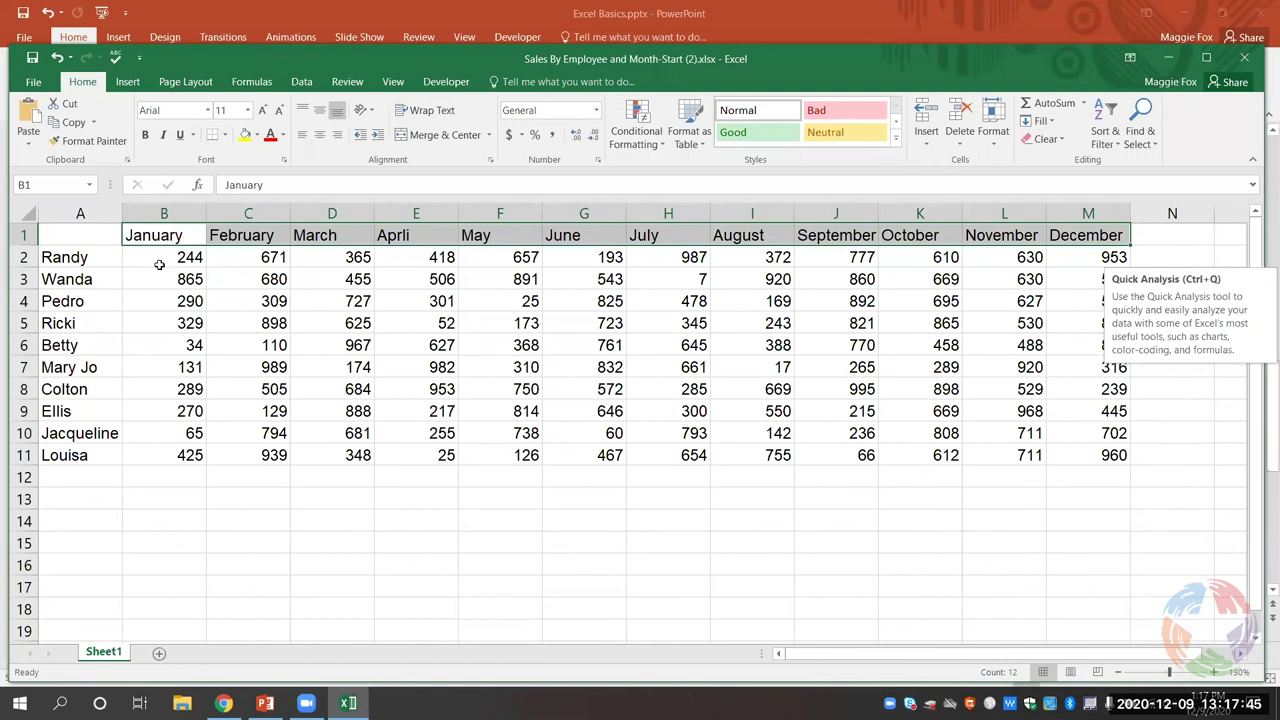
click(160, 257)
drag(146, 237, 1080, 238)
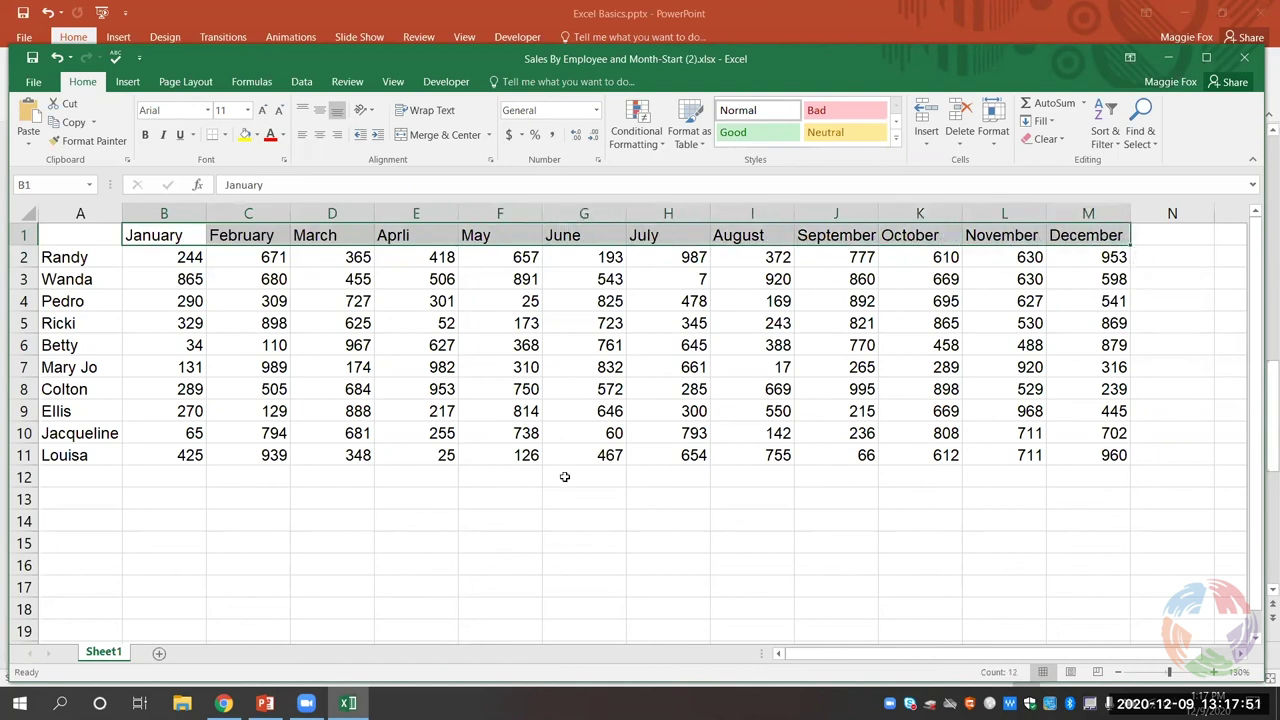
click(258, 137)
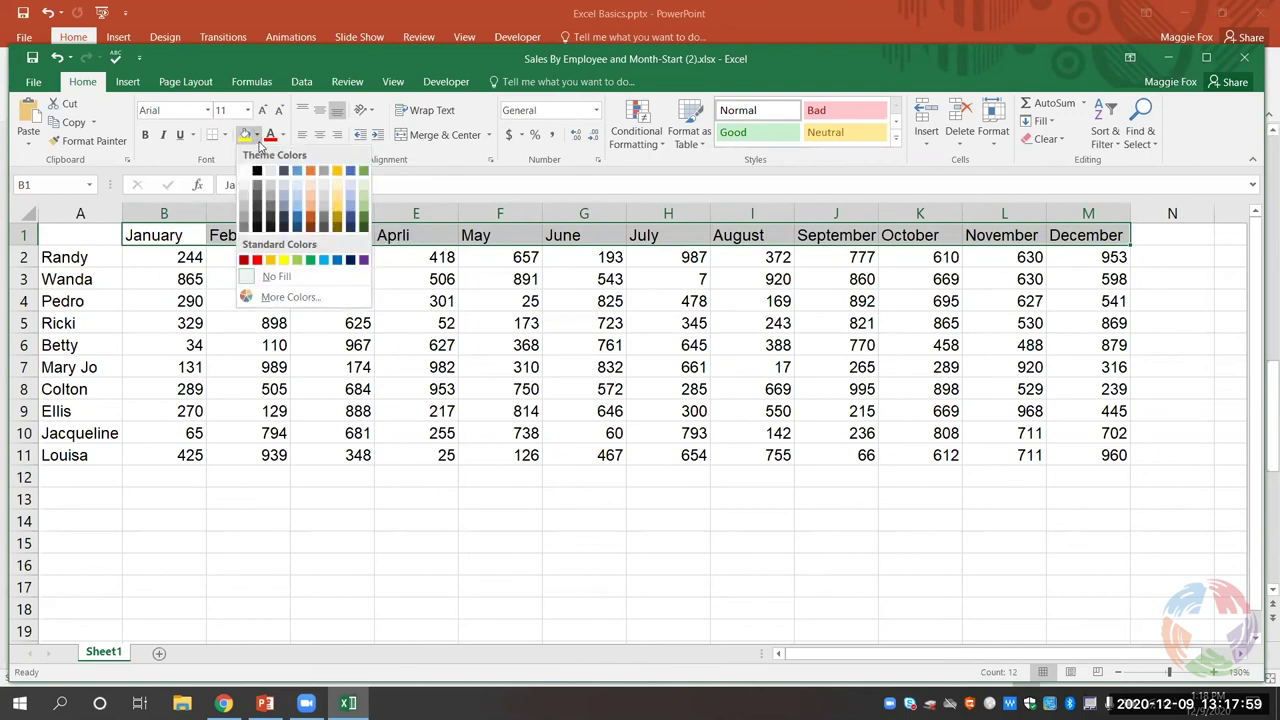
click(276, 198)
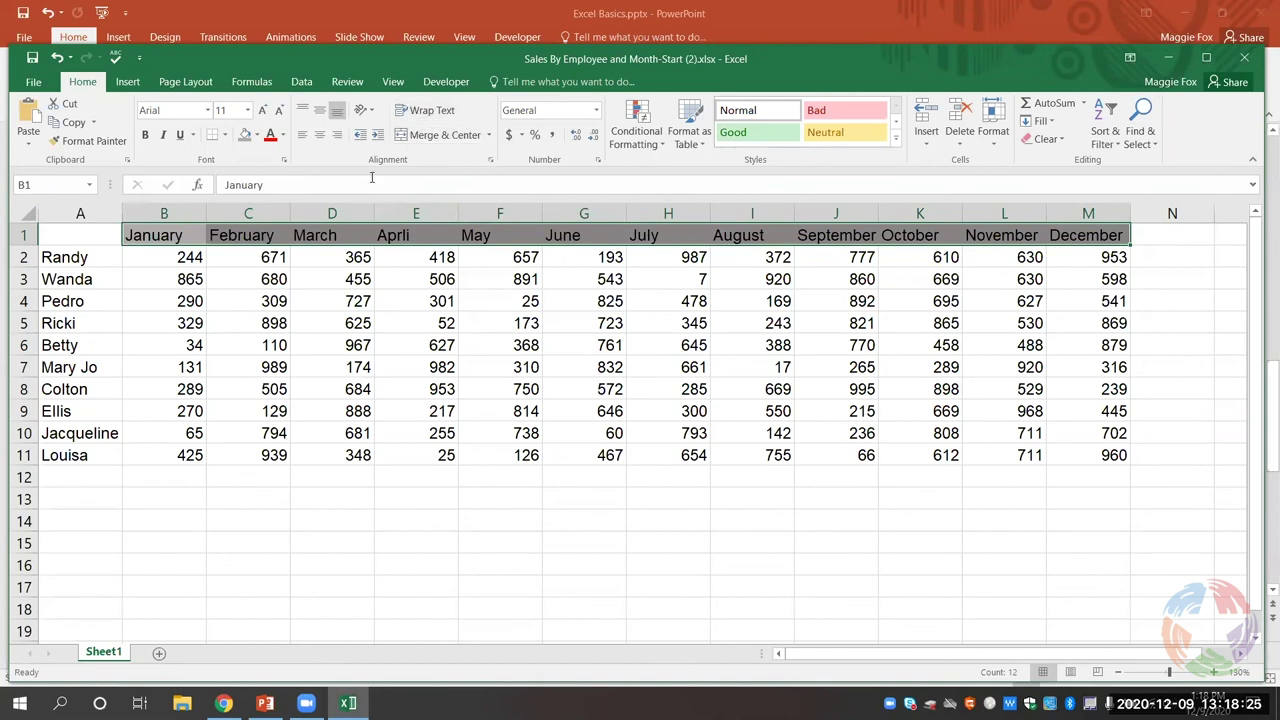
click(319, 138)
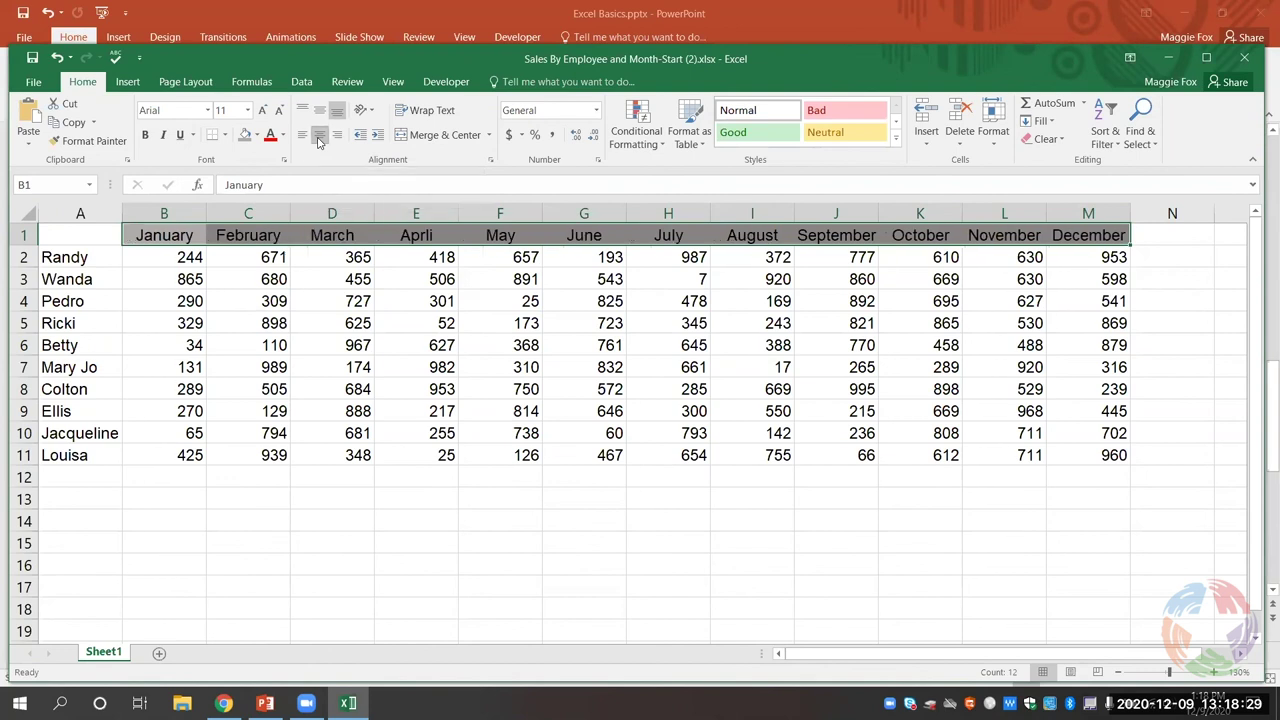
click(556, 430)
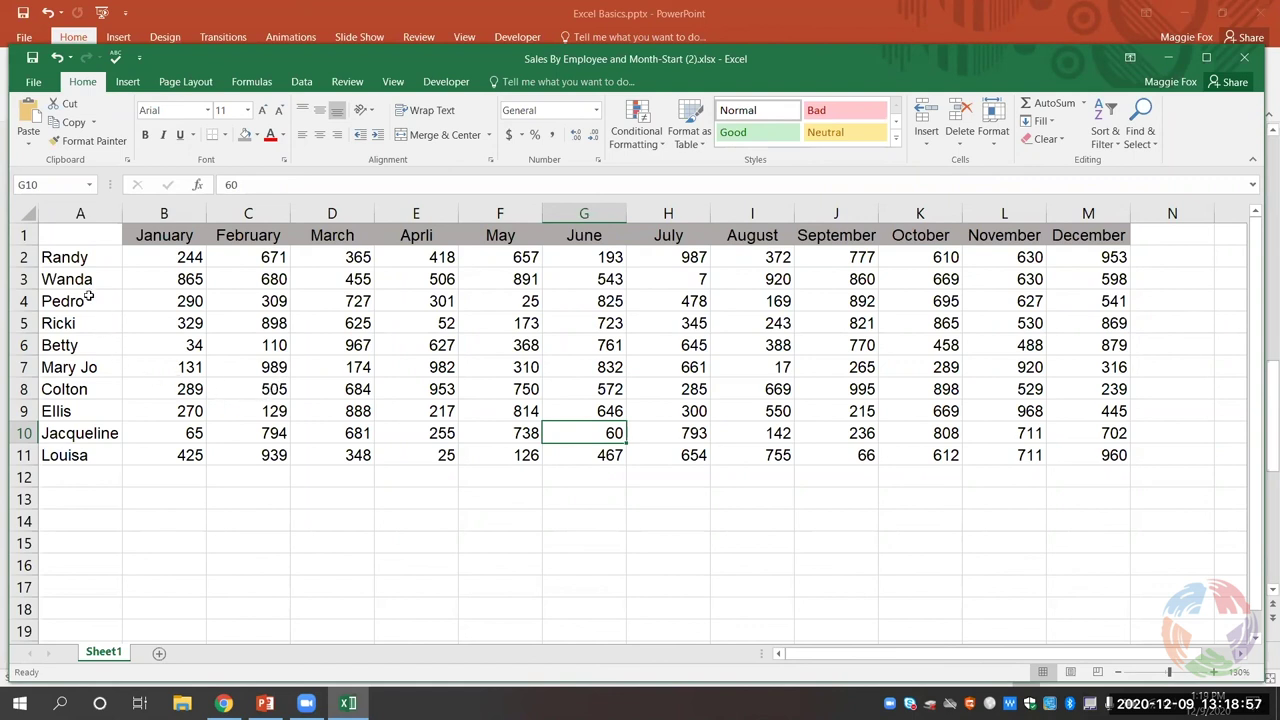
Step: Sort the employee names in column A from A to Z, expanding the selection to include the adjacent data
click(82, 213)
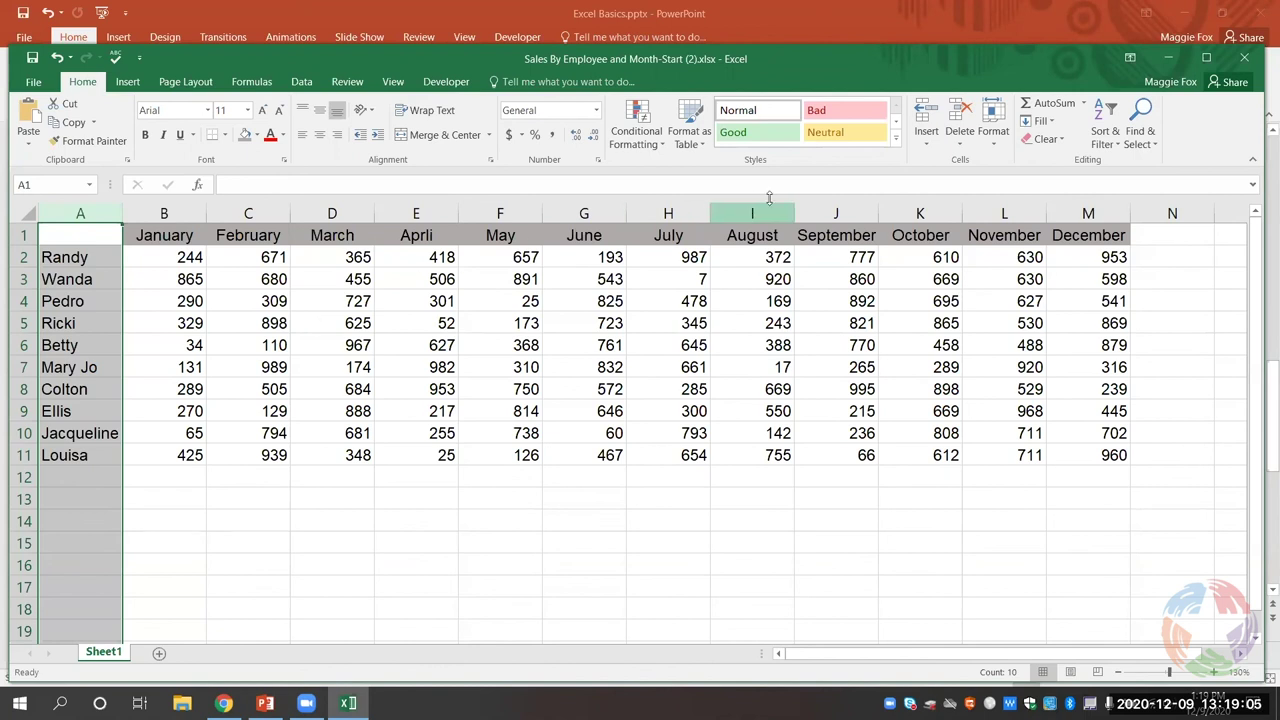
click(1116, 149)
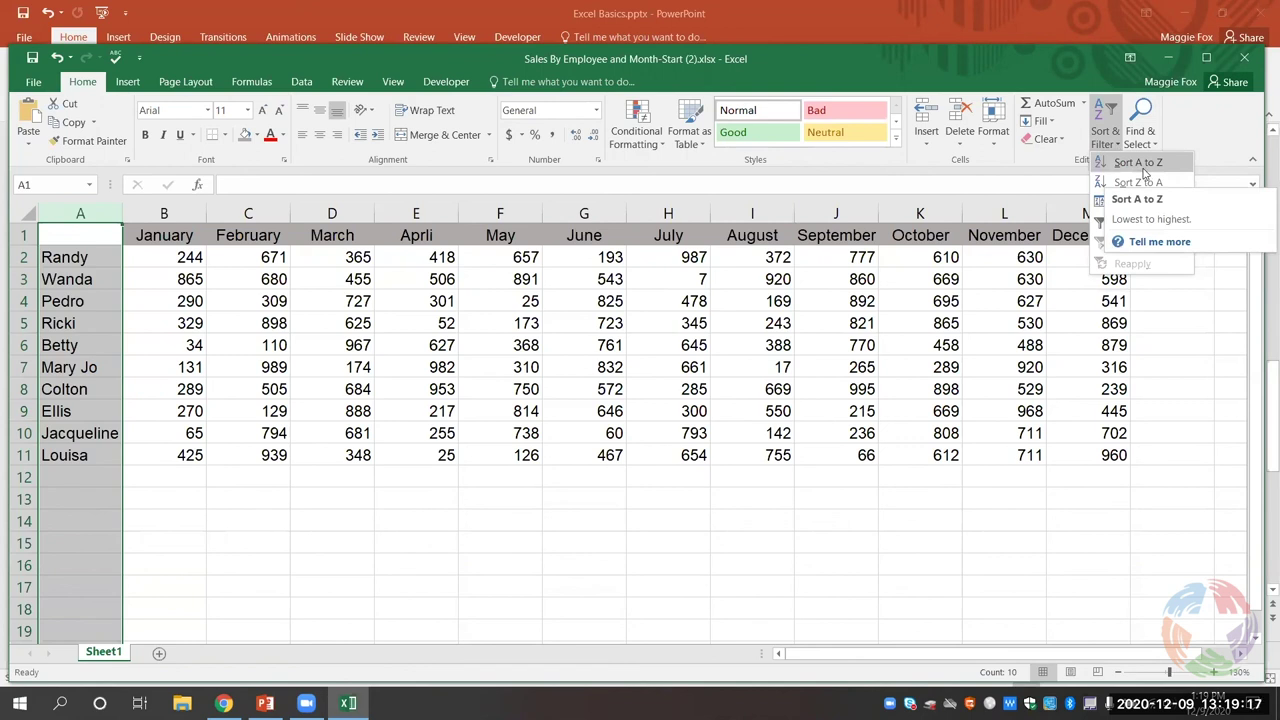
click(1143, 166)
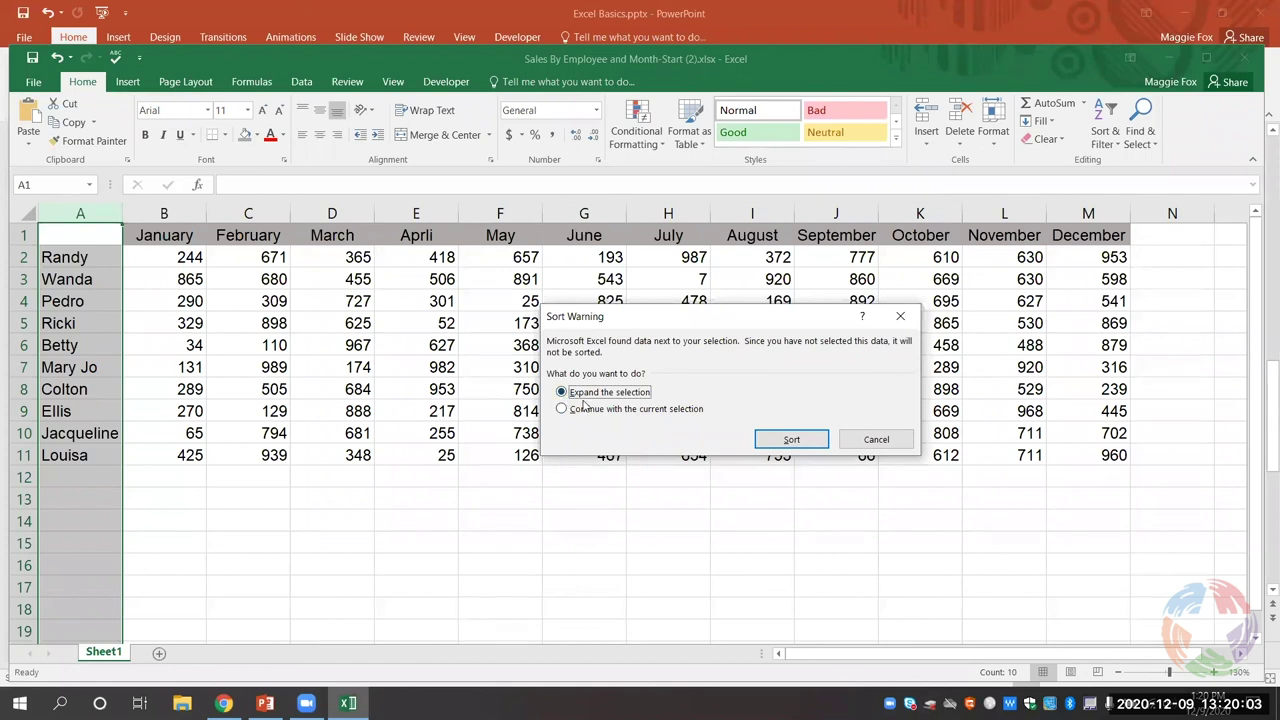
click(788, 440)
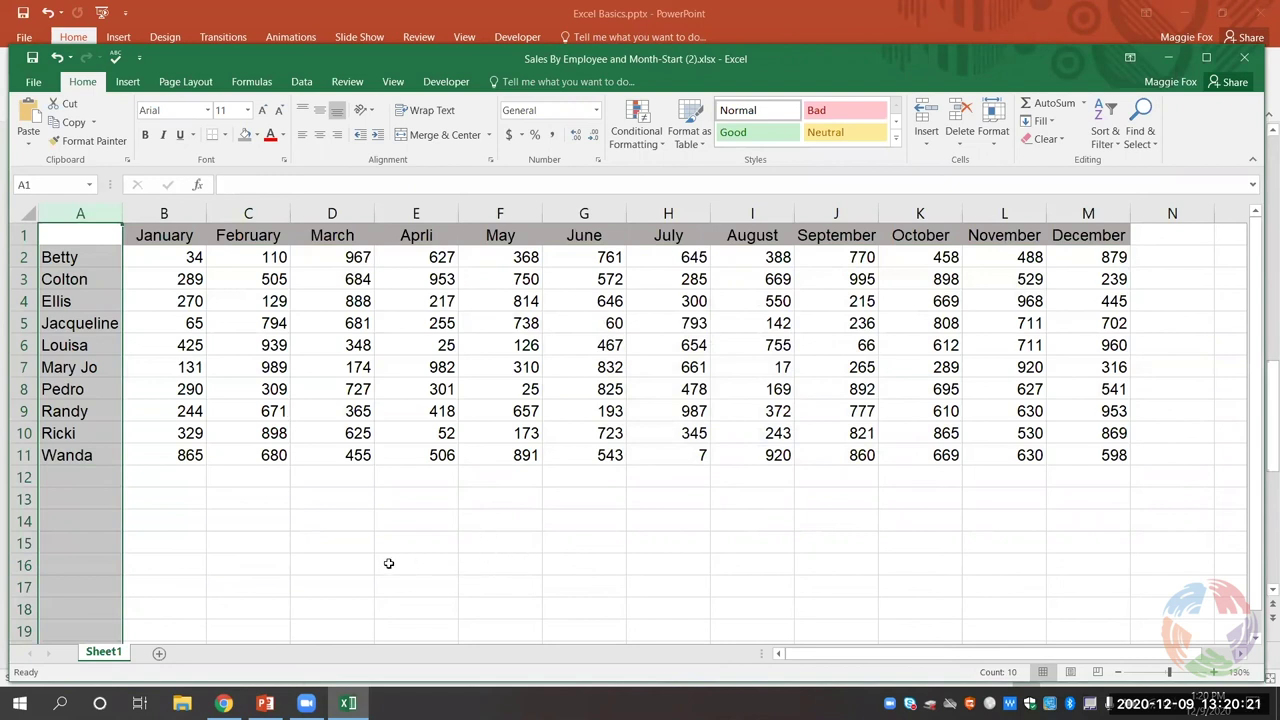
Step: Insert an entire row at cell C12, just below the last employee's data
click(221, 488)
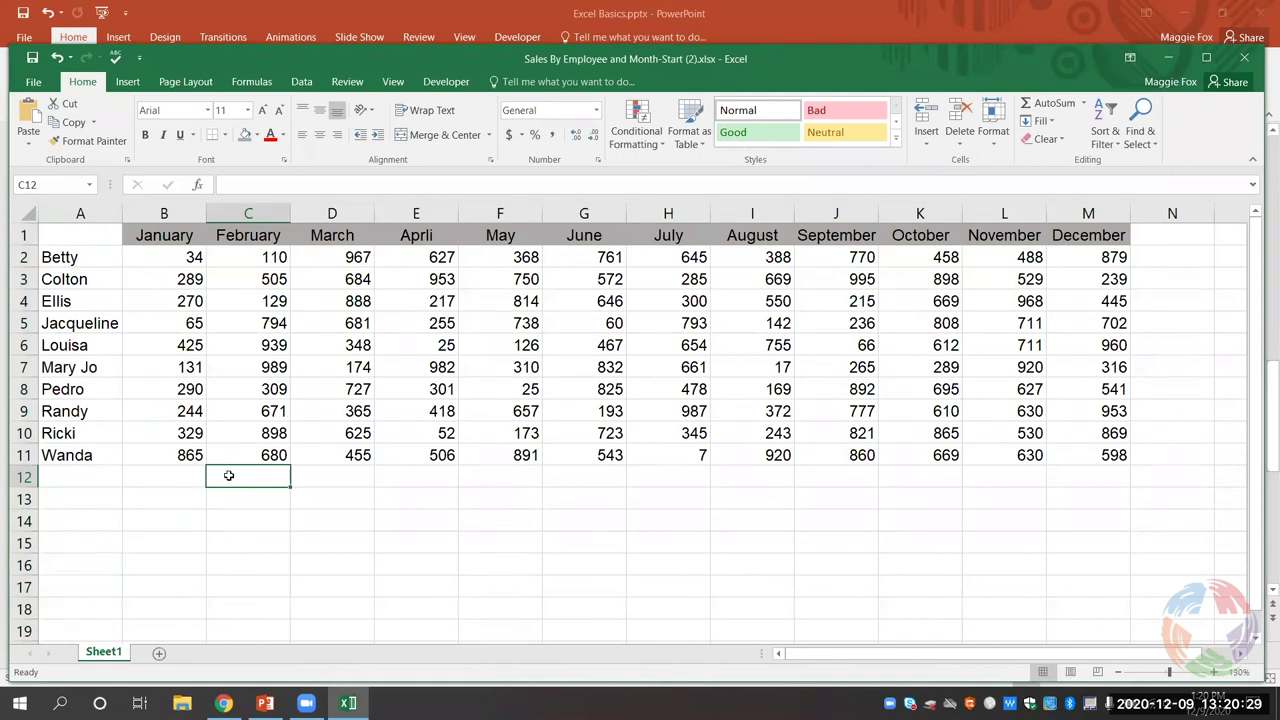
right_click(229, 477)
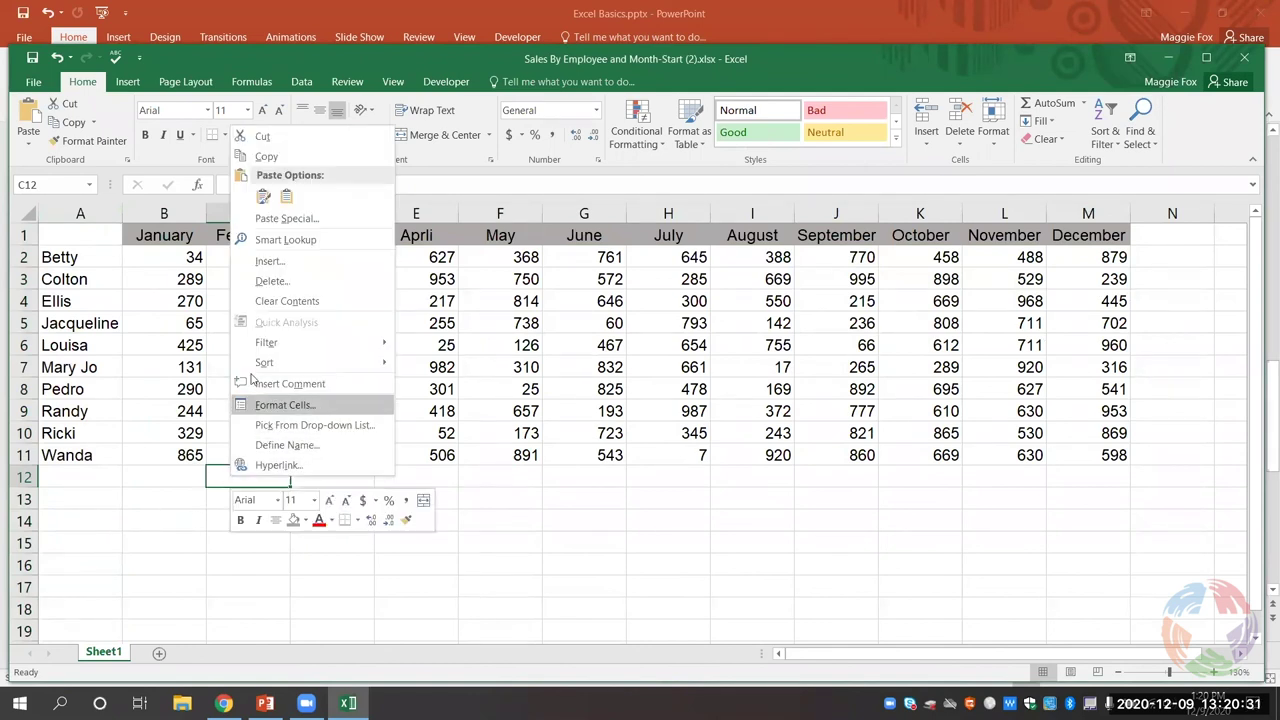
click(268, 261)
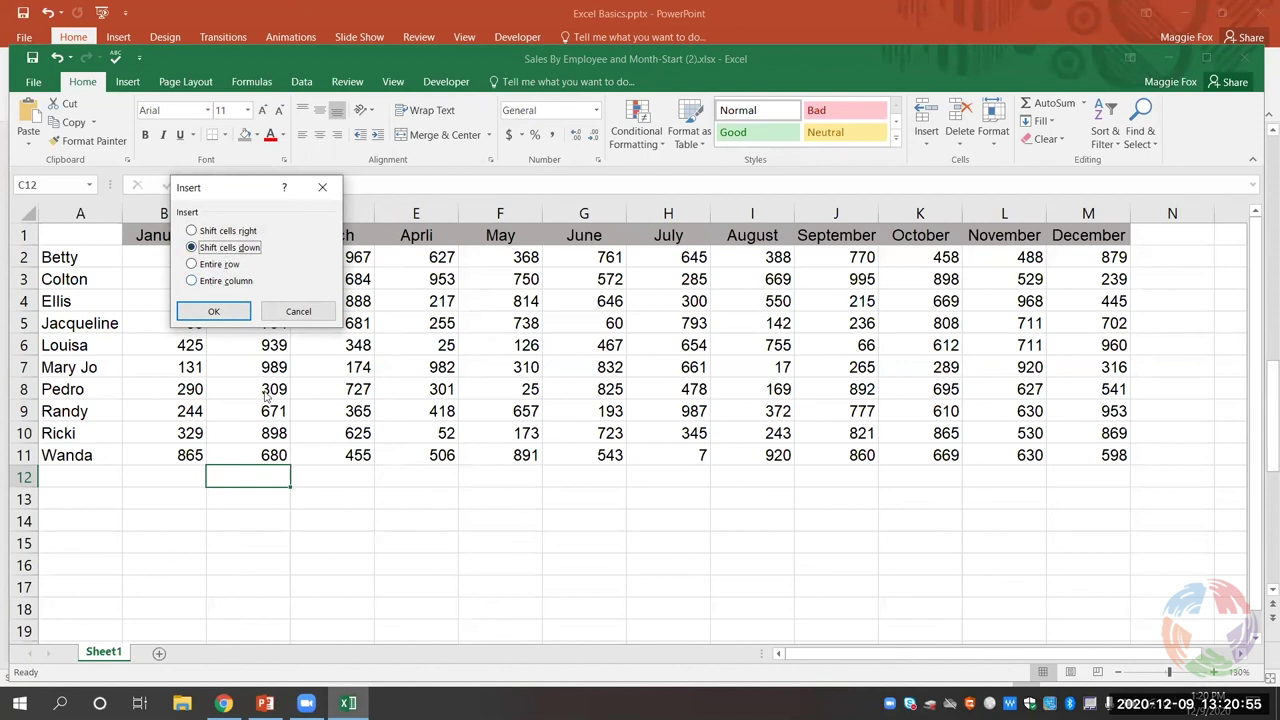
click(233, 268)
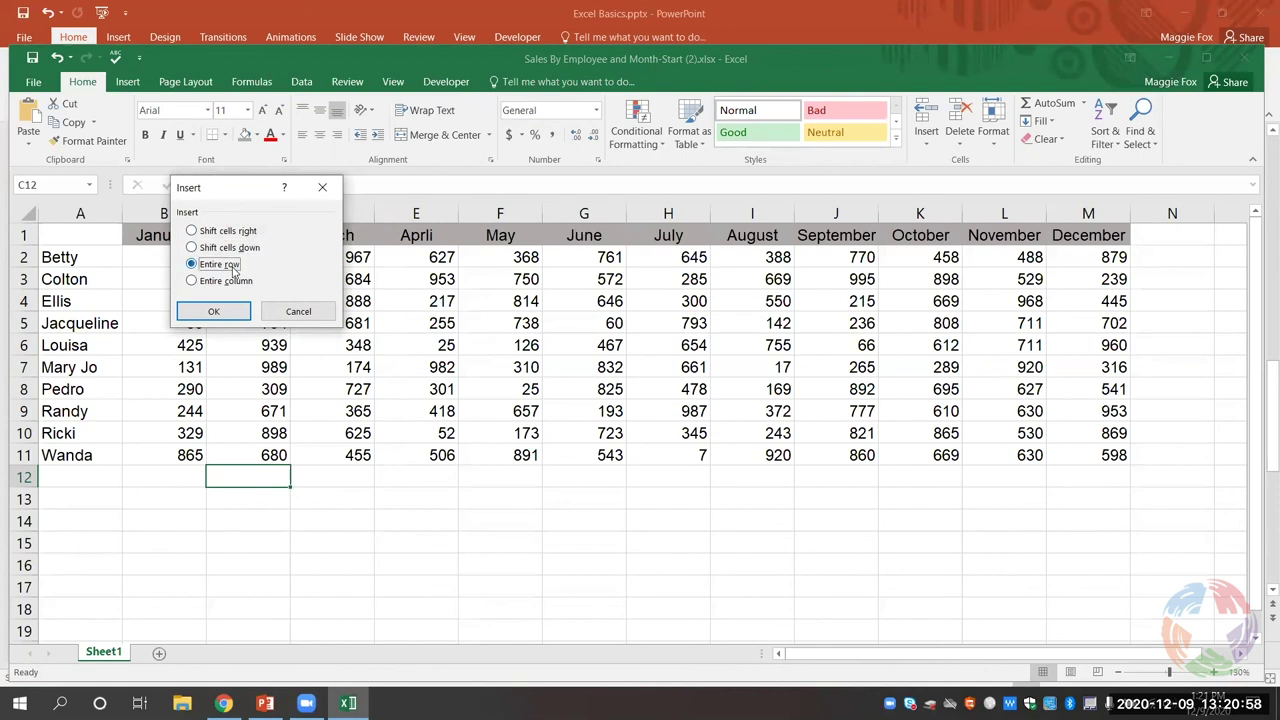
click(223, 311)
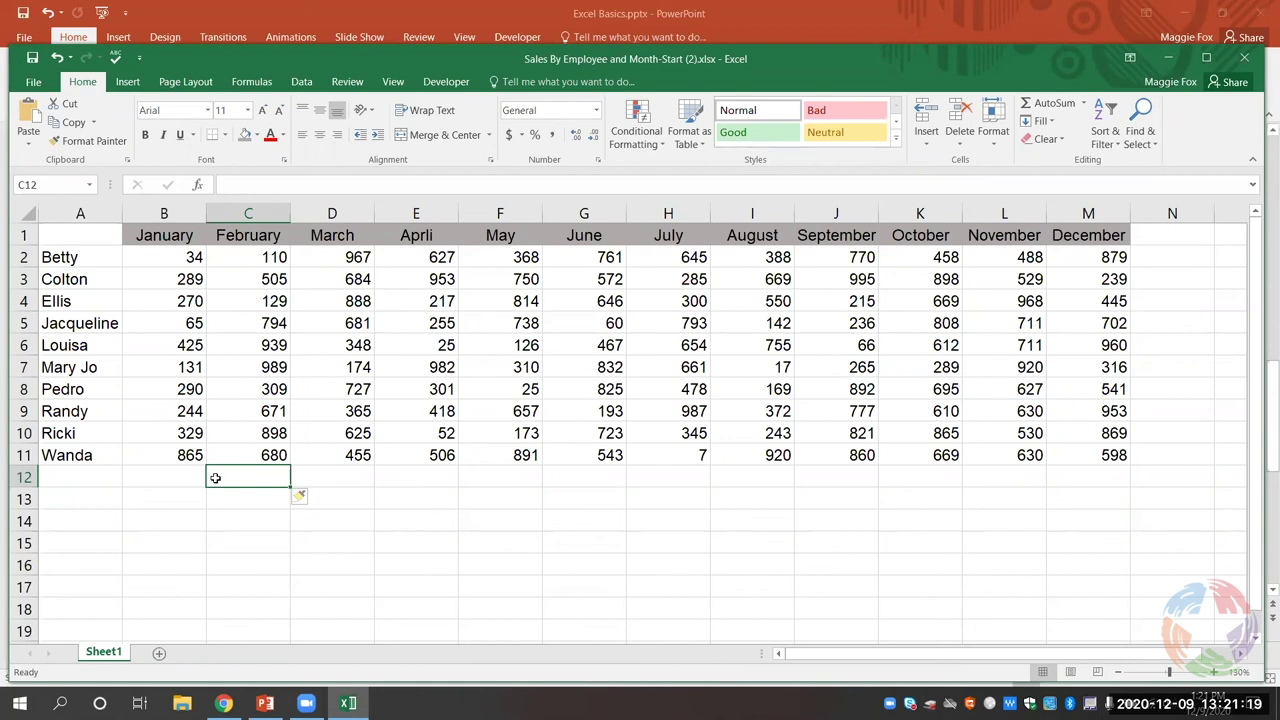
Step: Insert a new sheet row at row 11, above the last employee in the list
click(89, 457)
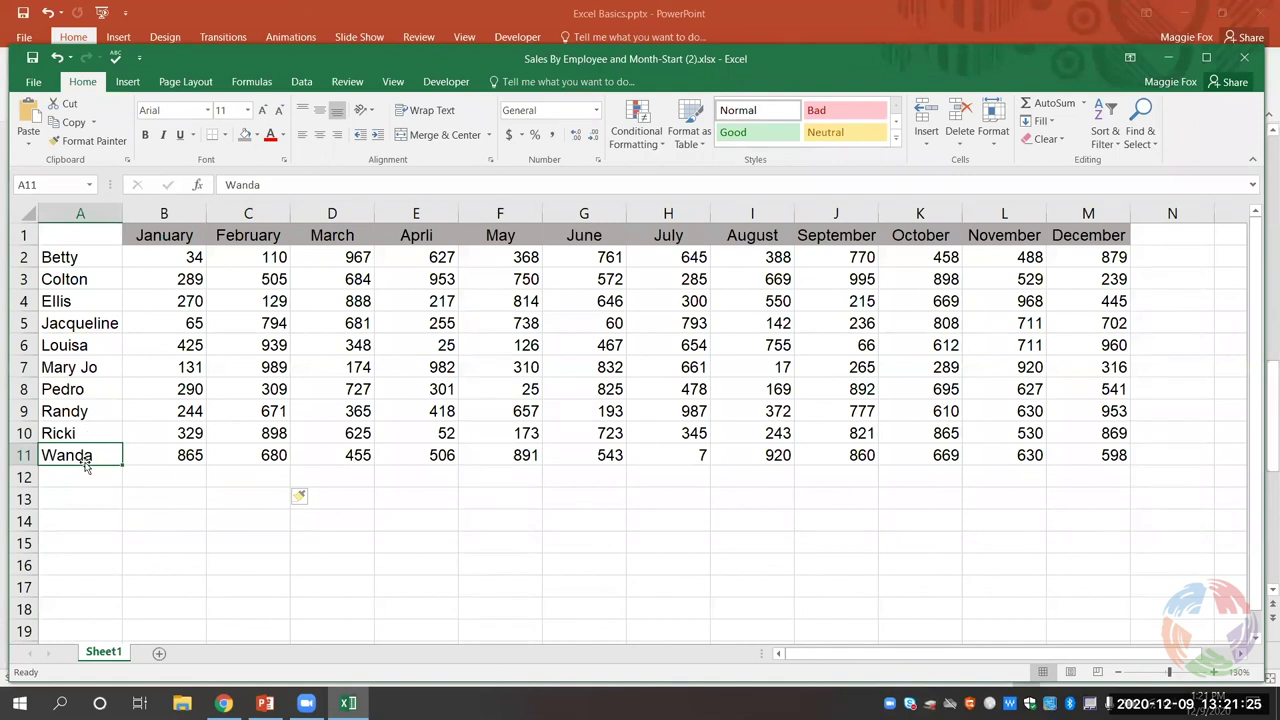
right_click(82, 449)
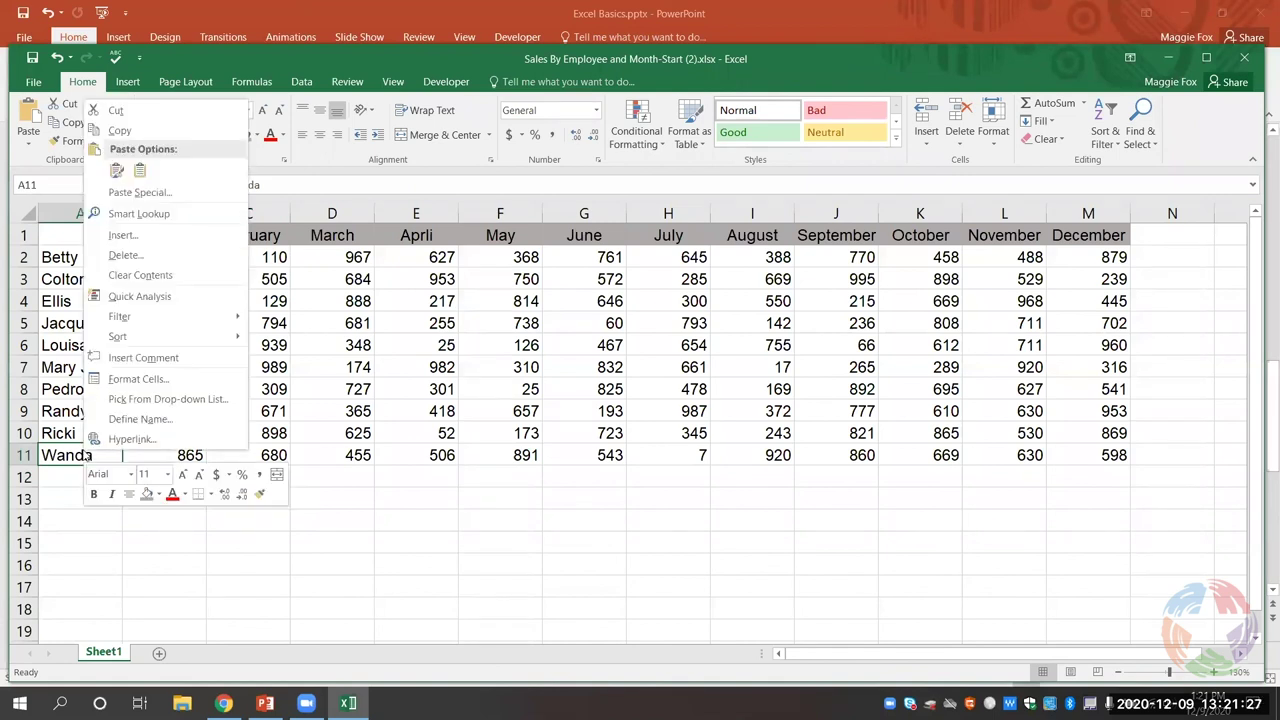
key(Escape)
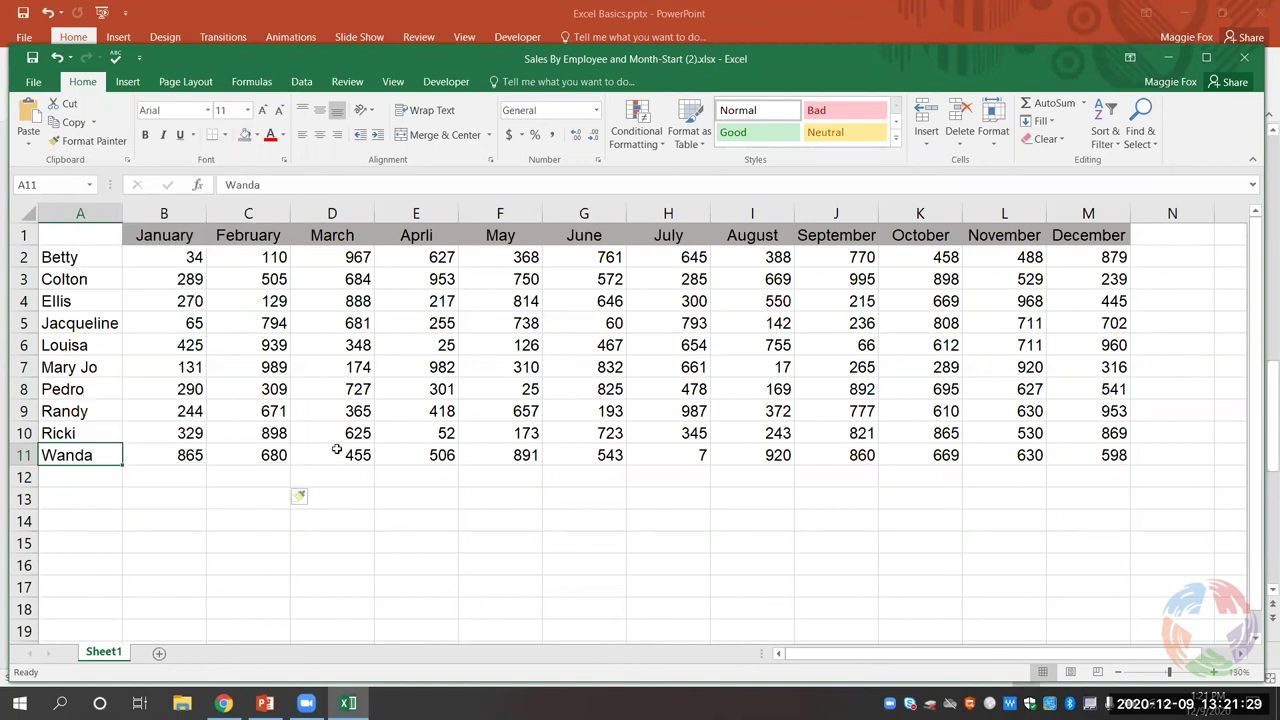
click(928, 148)
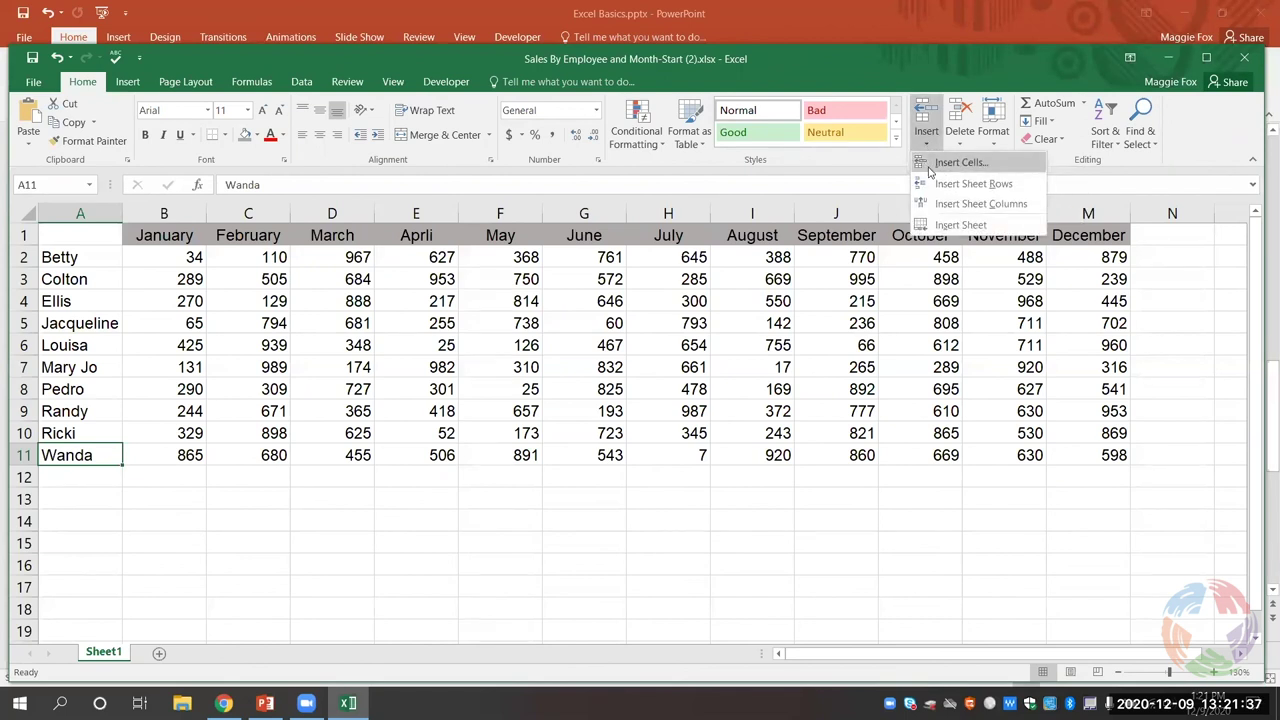
click(973, 184)
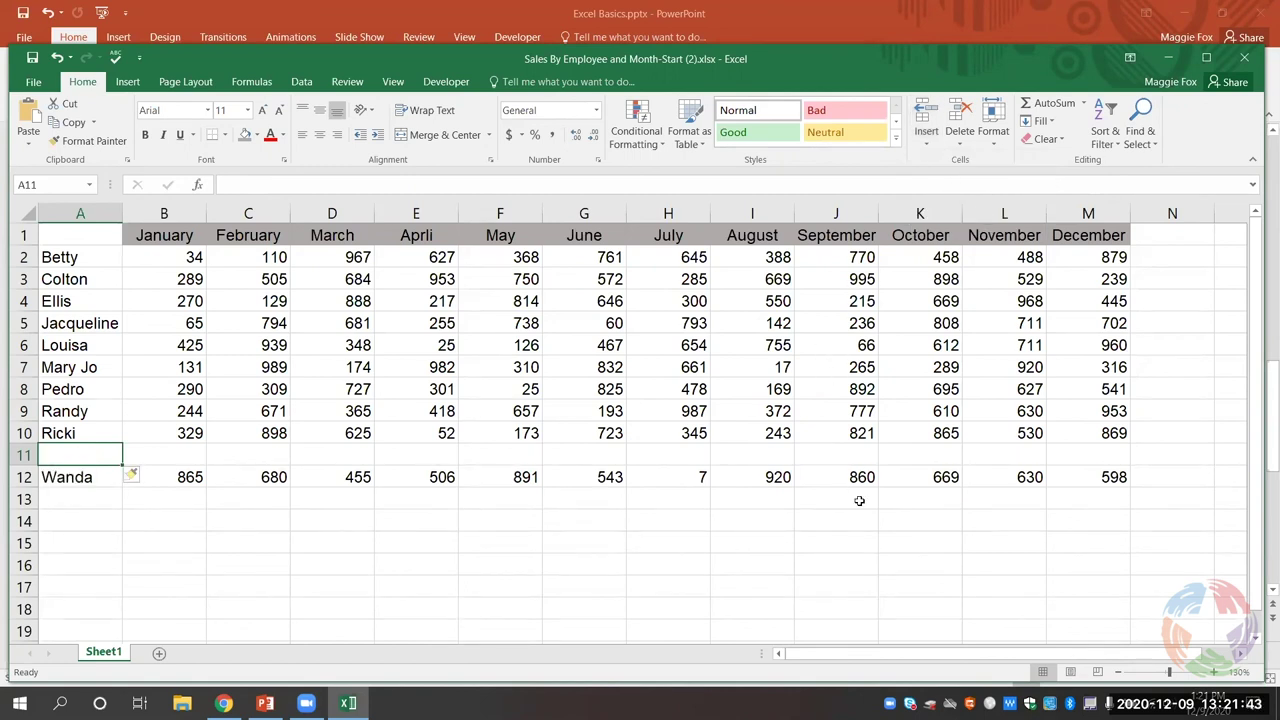
Step: Enter the new employee's first name in A11, with sales of 315 for January, 845 for February and 707 for March
text(St)
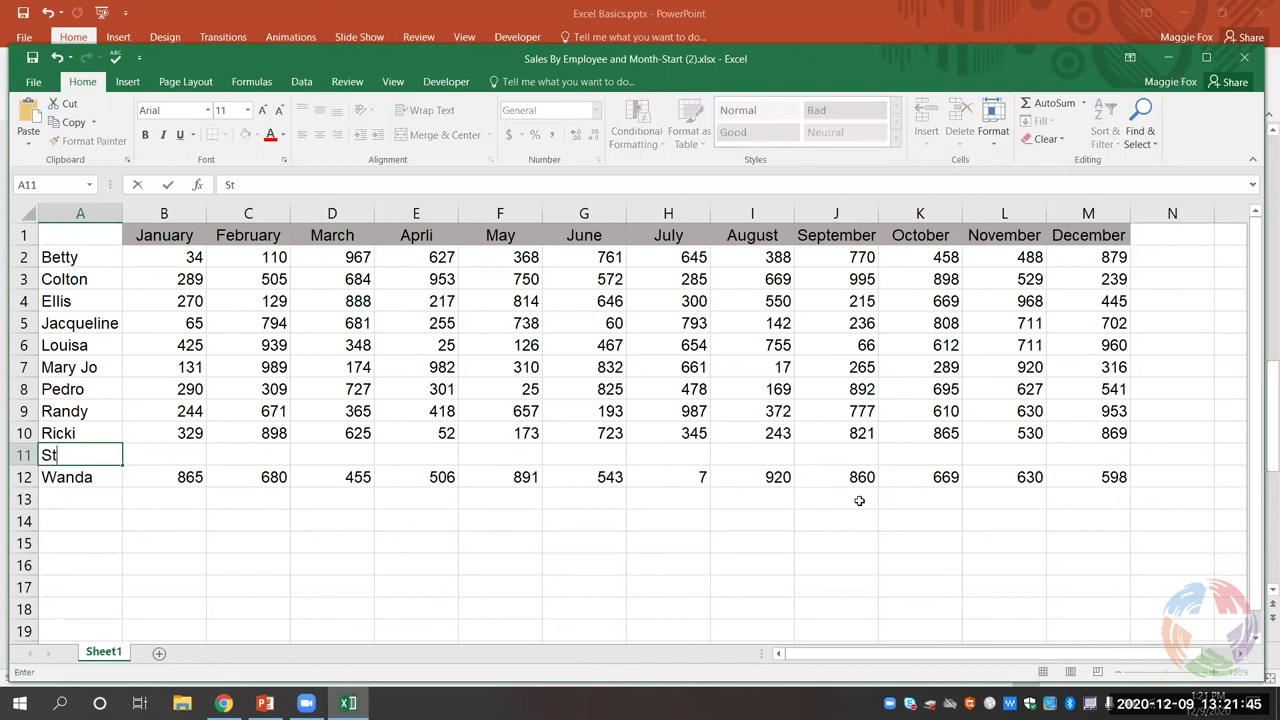
text(even)
key(Tab)
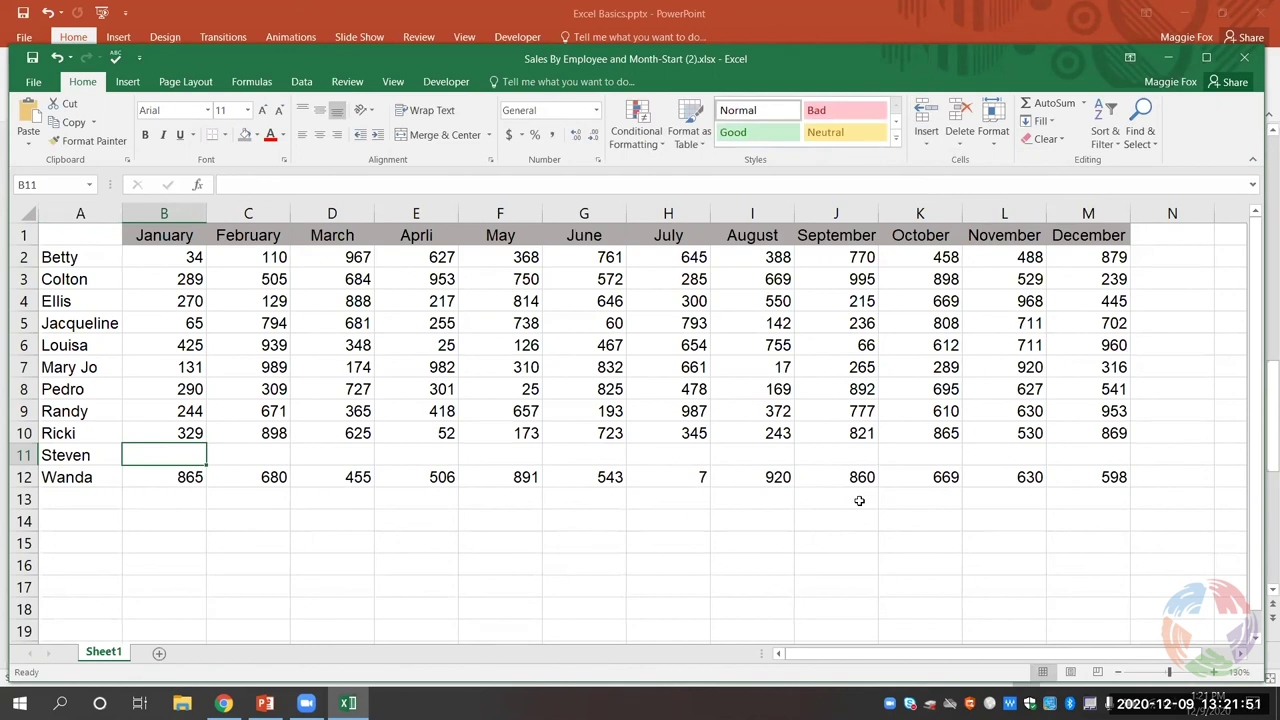
text(315)
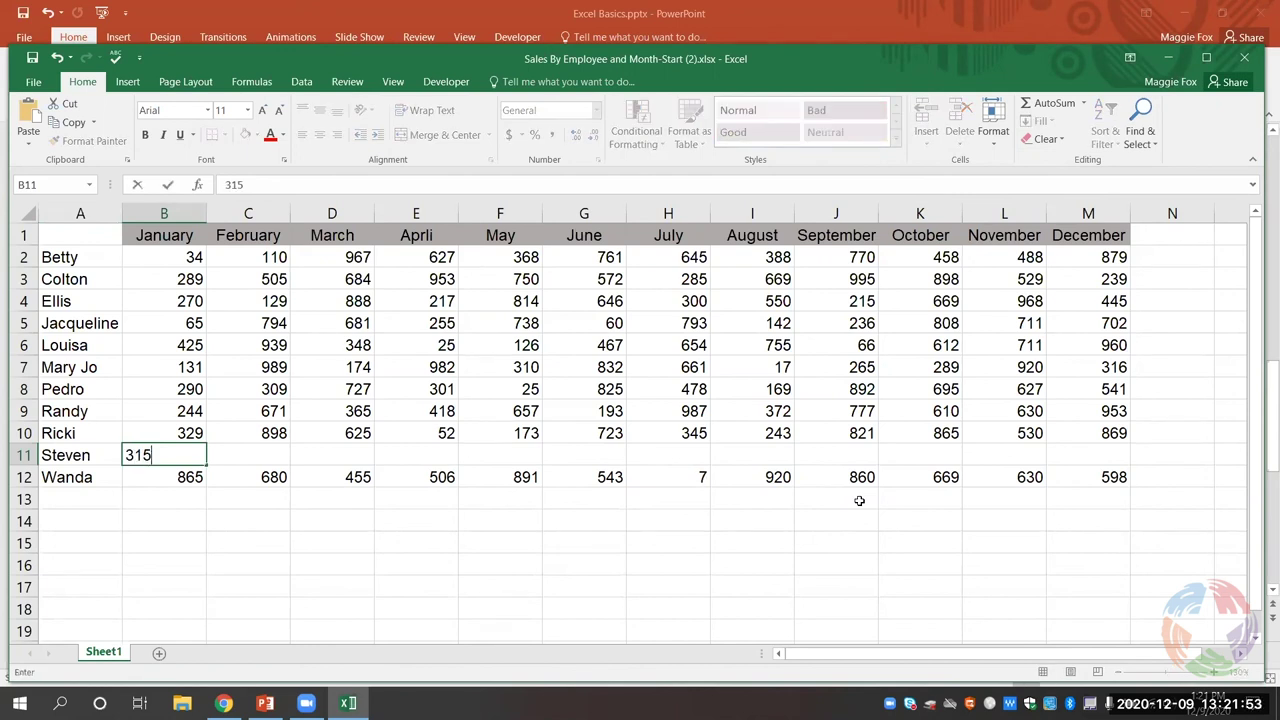
key(Tab)
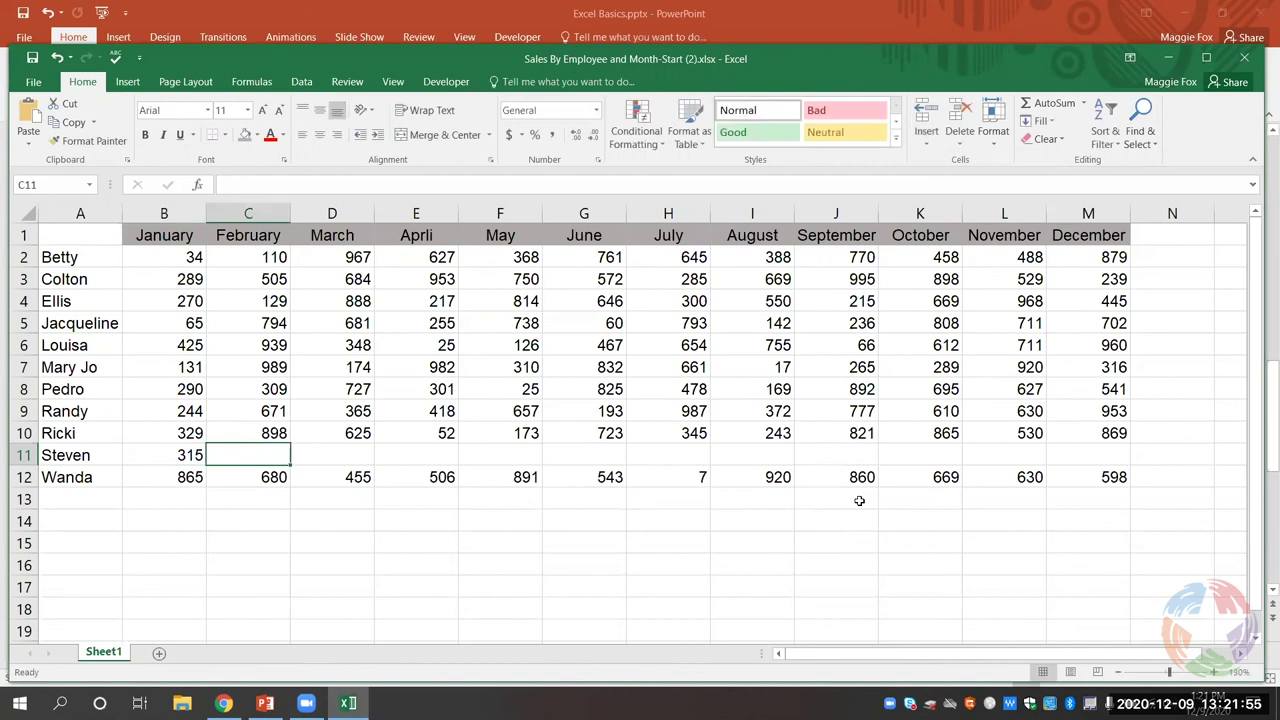
text(845)
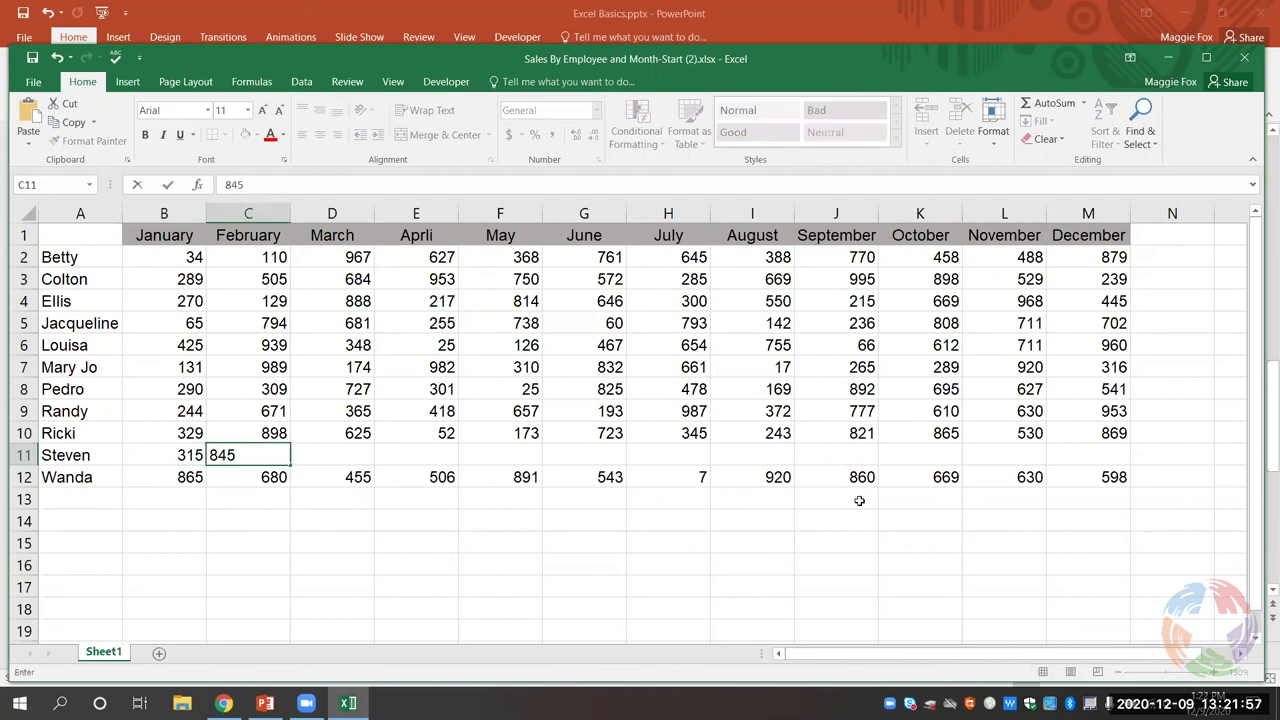
key(Tab)
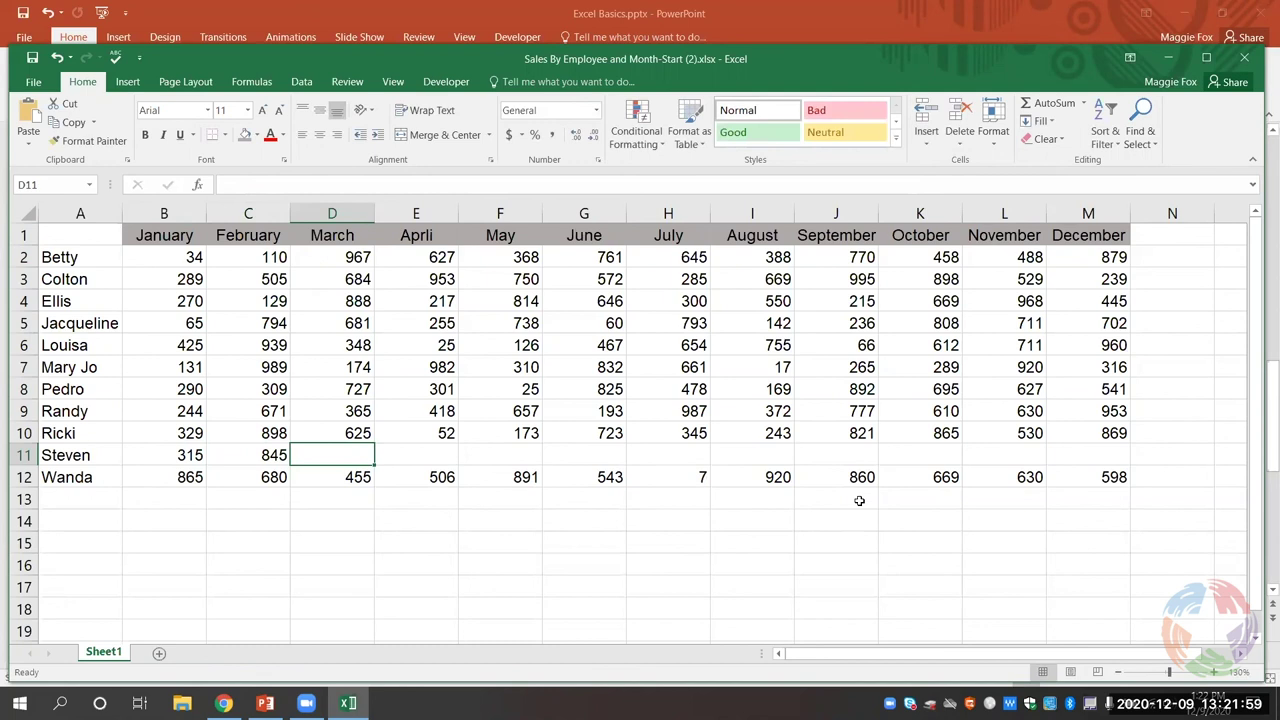
text(707)
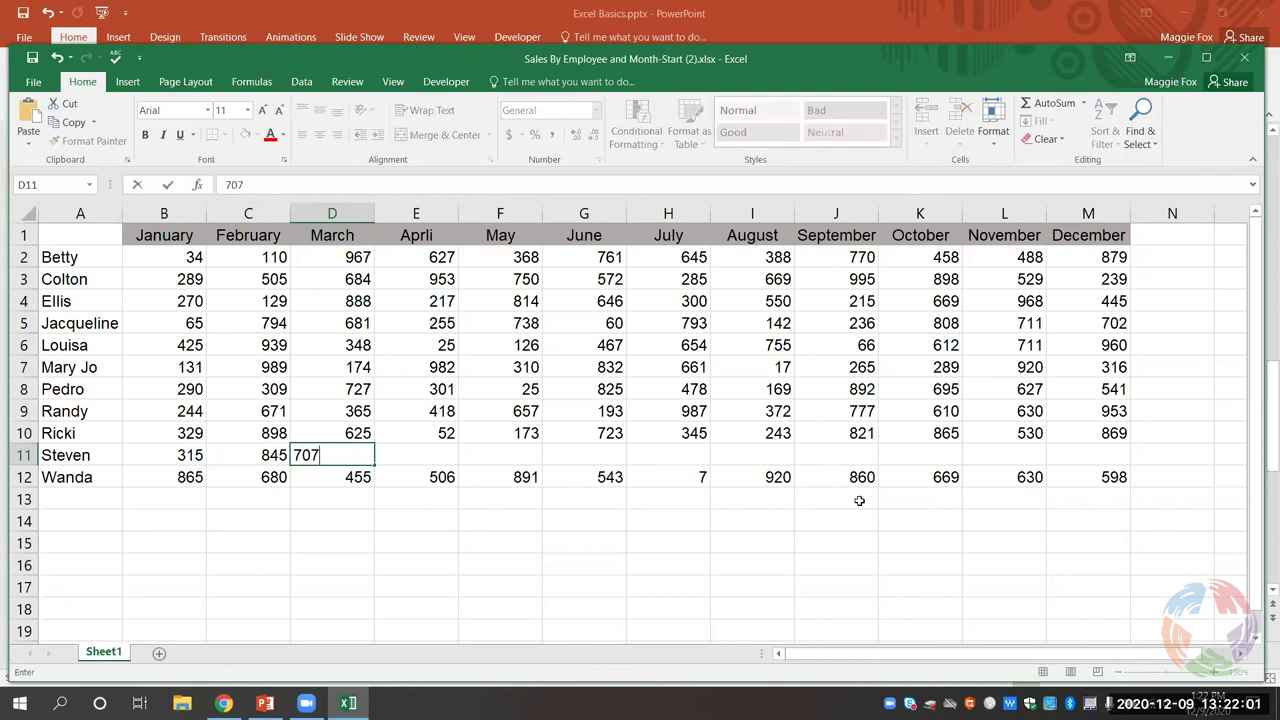
key(Tab)
Step: Fill row 11 with April through August sales of 928, 348, 46, 47 and 52 in cells E11:I11
text(928)
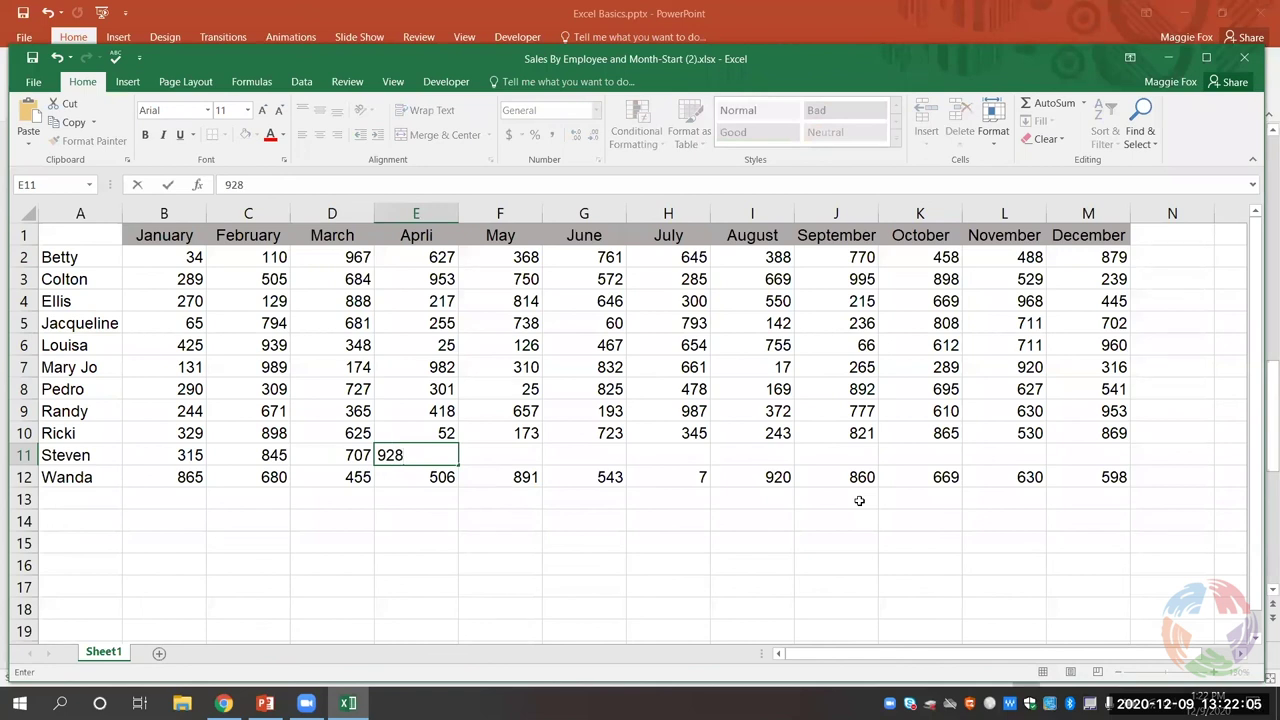
key(Tab)
text(348)
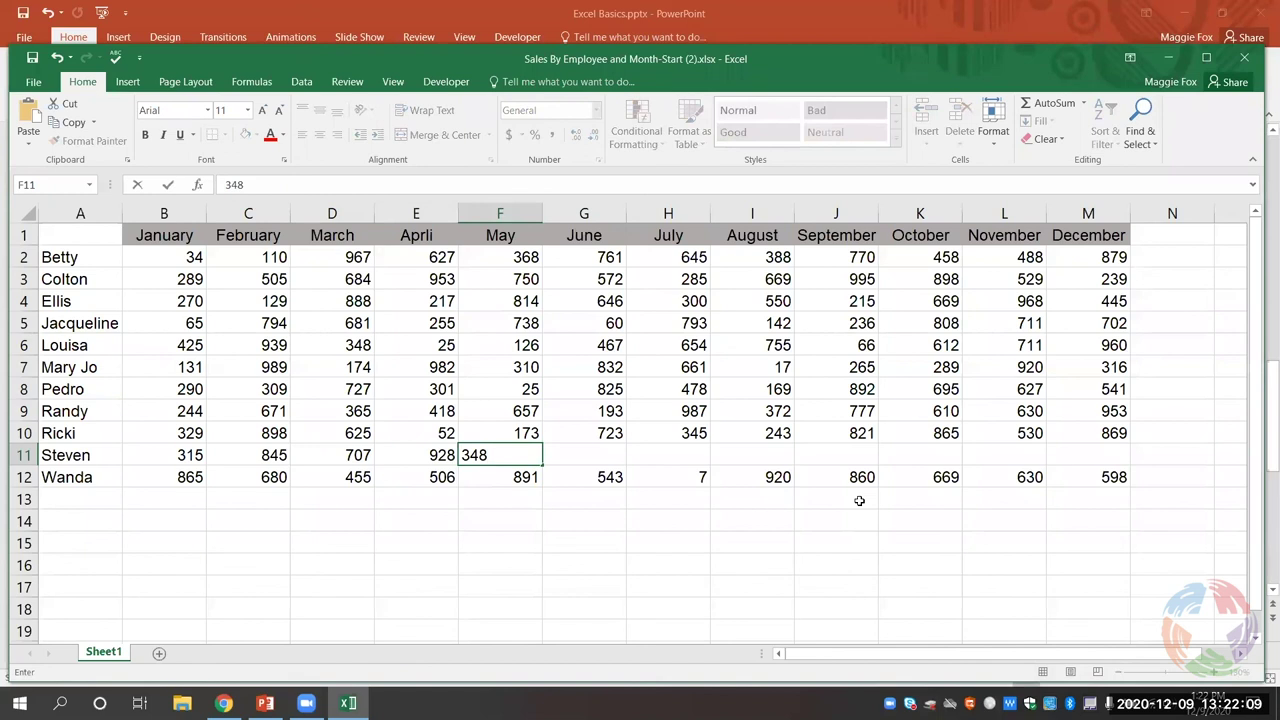
key(Tab)
text(46)
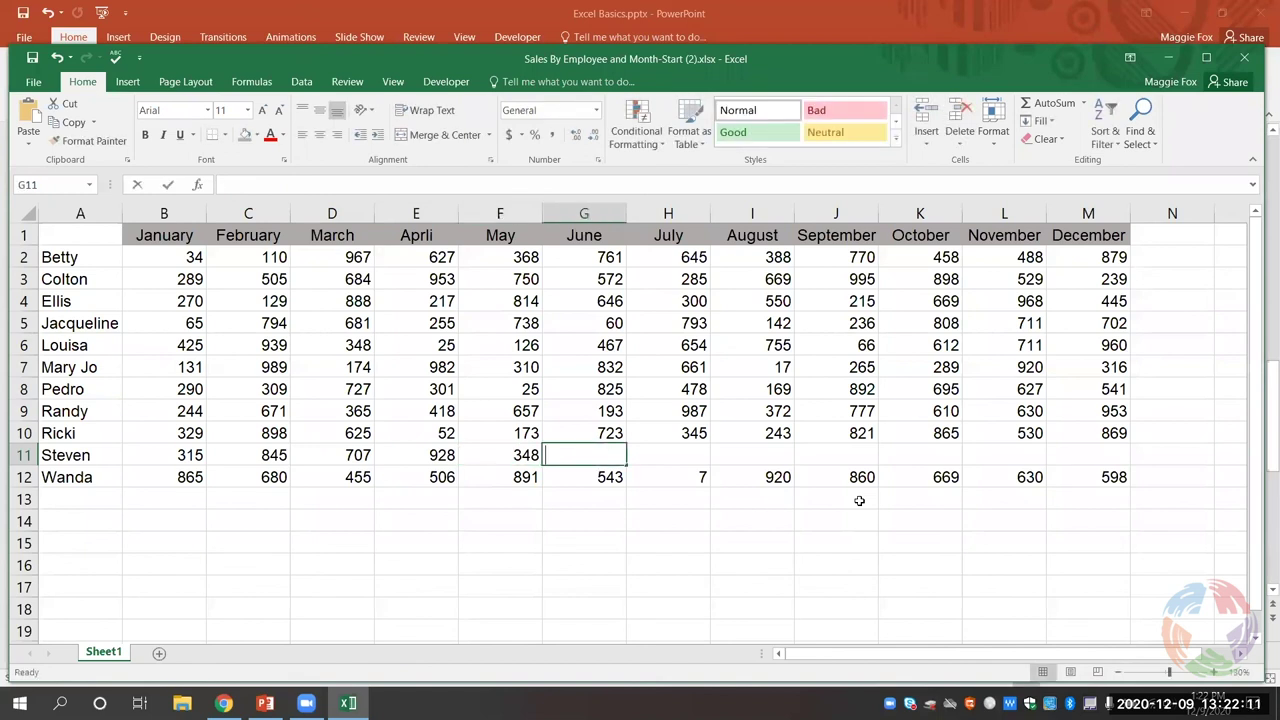
key(Tab)
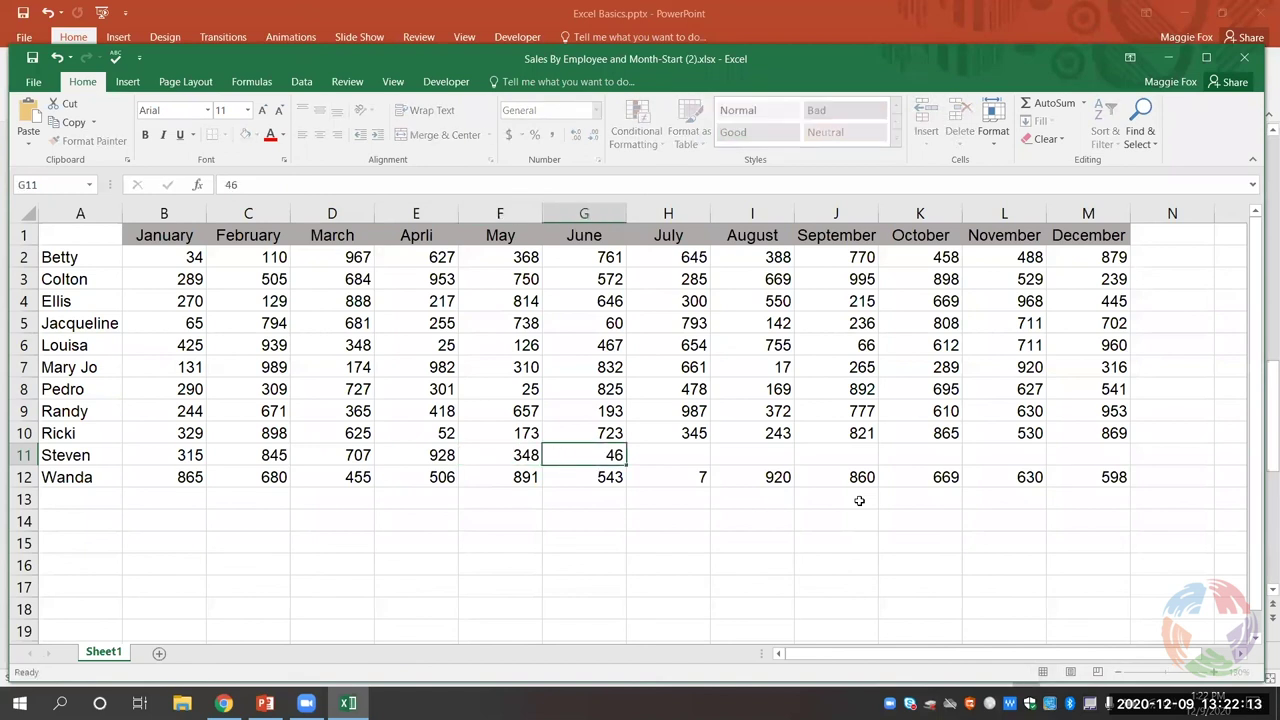
text(47)
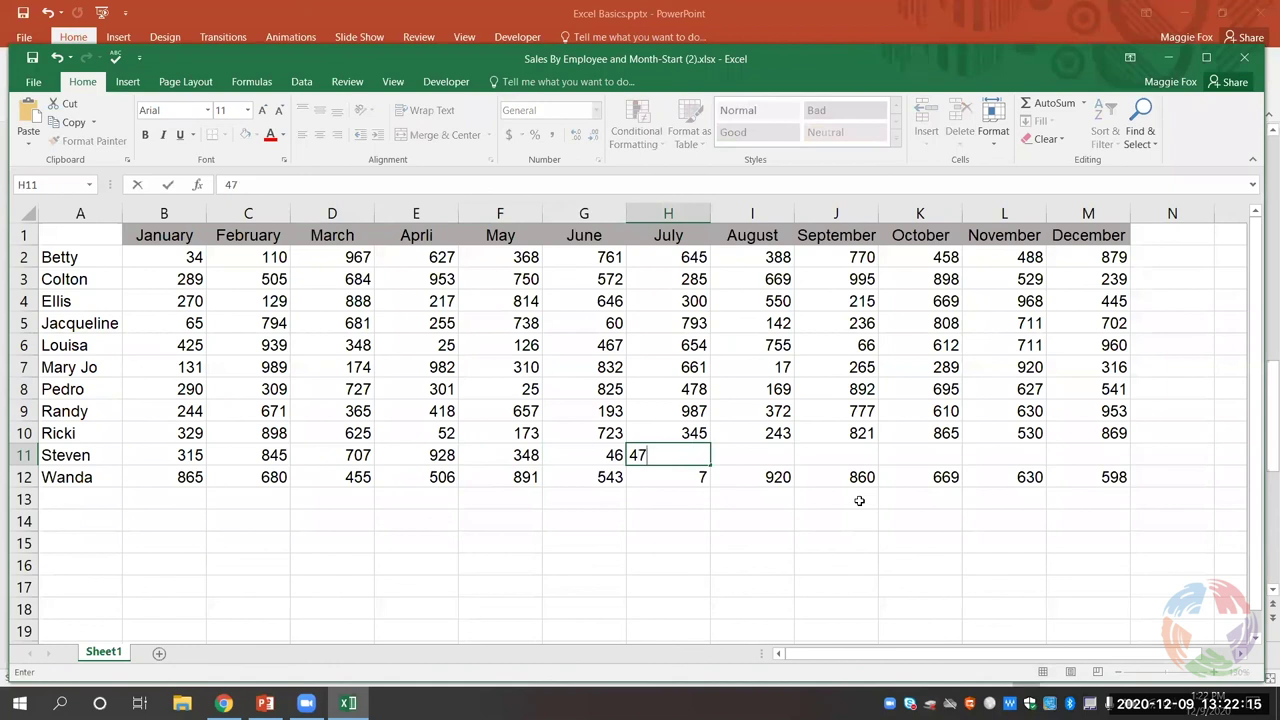
key(Tab)
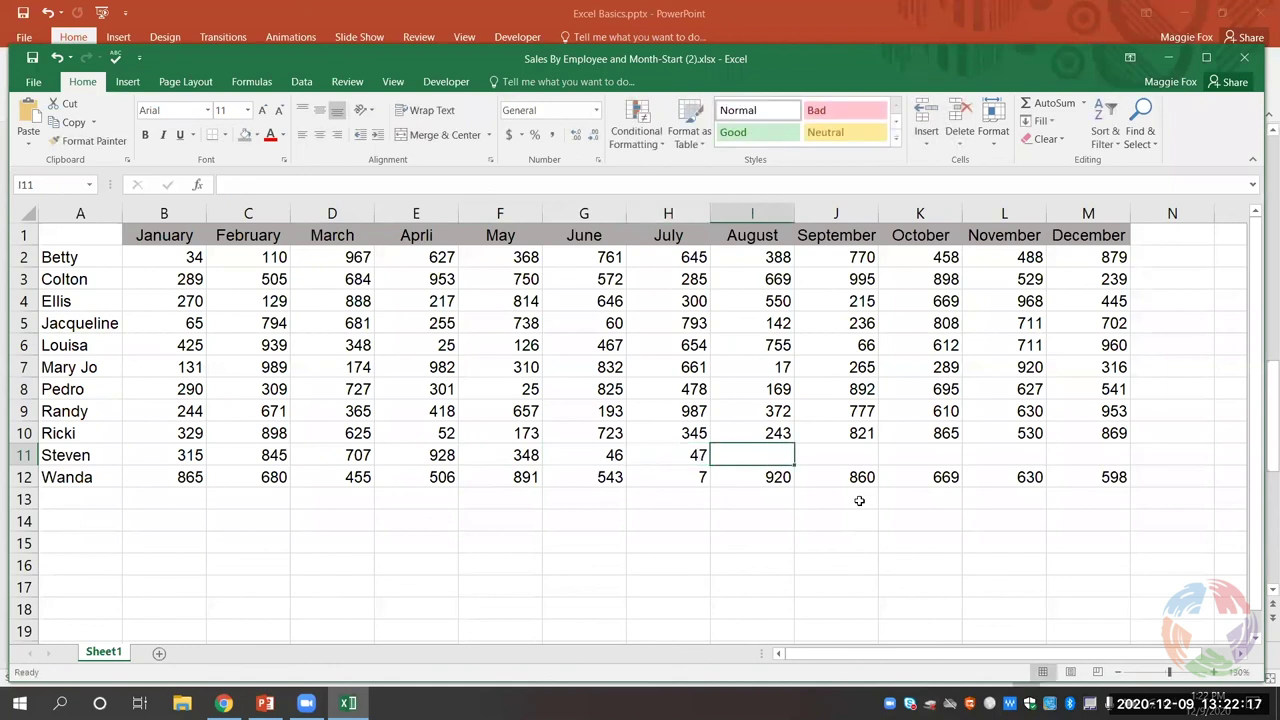
text(52)
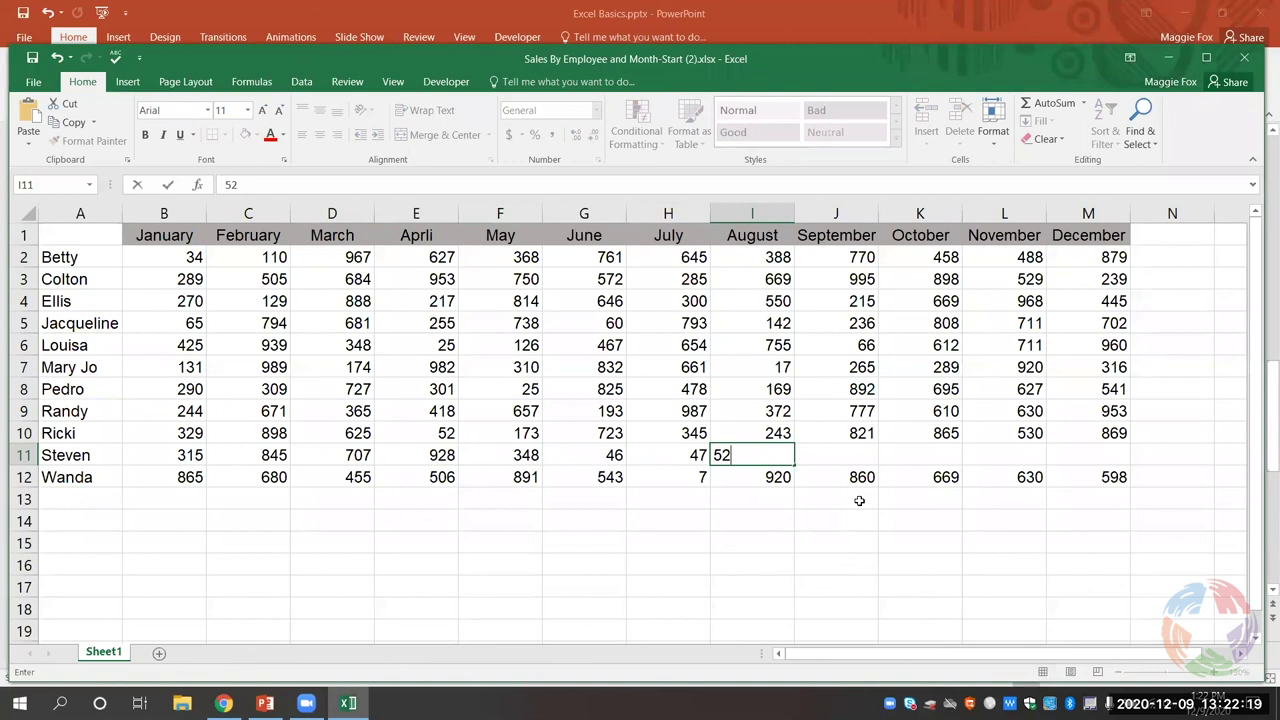
key(Tab)
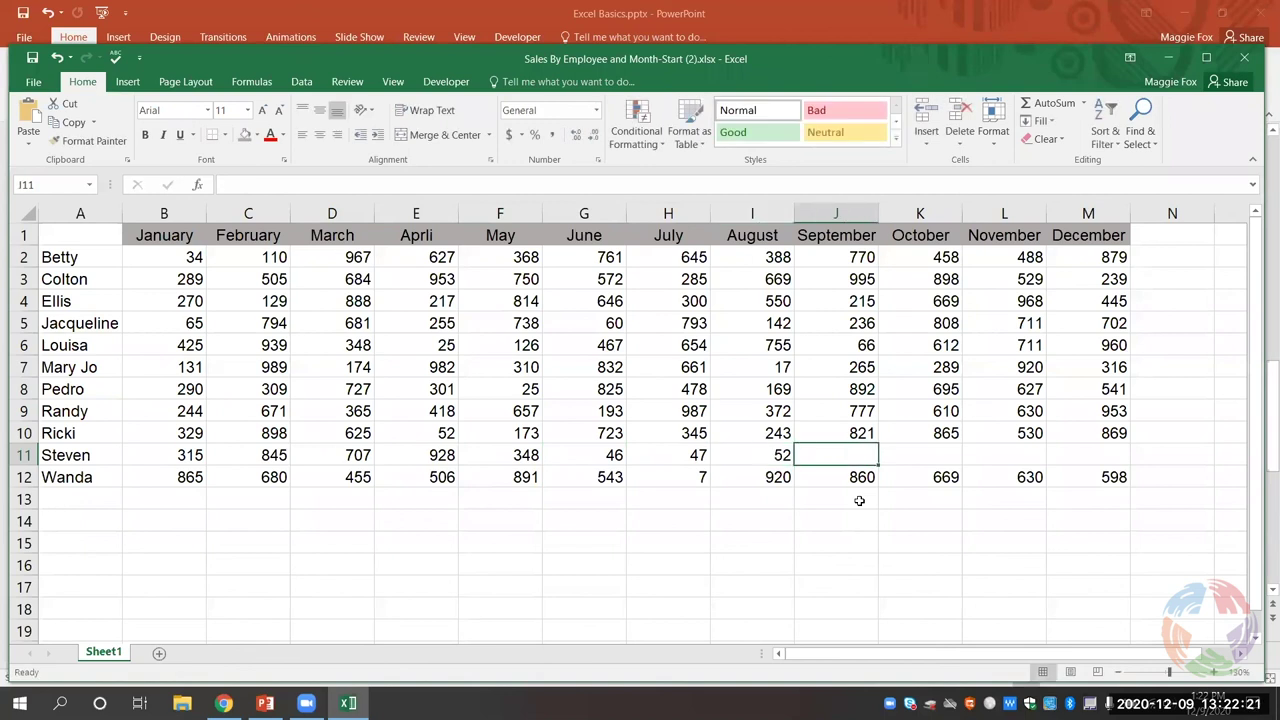
Step: Complete row 11 with September through December sales of 687, 768, 925 and 816 in cells J11:M11
text(687)
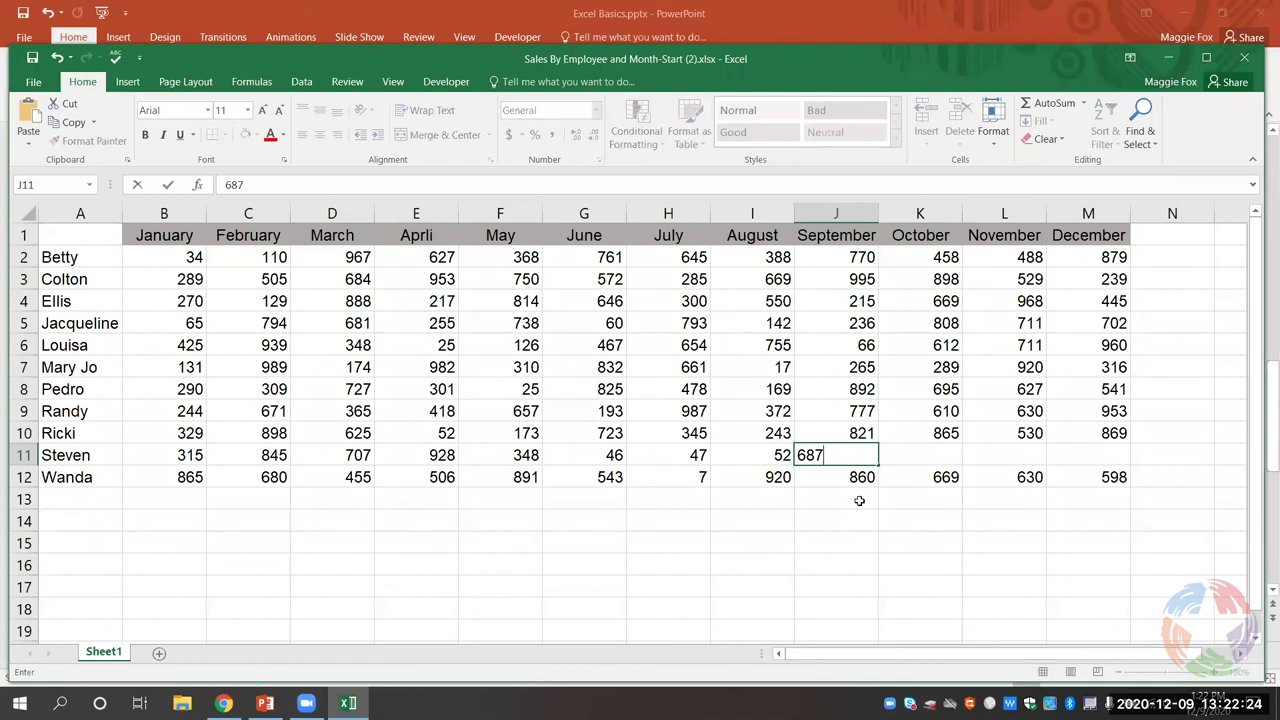
key(Tab)
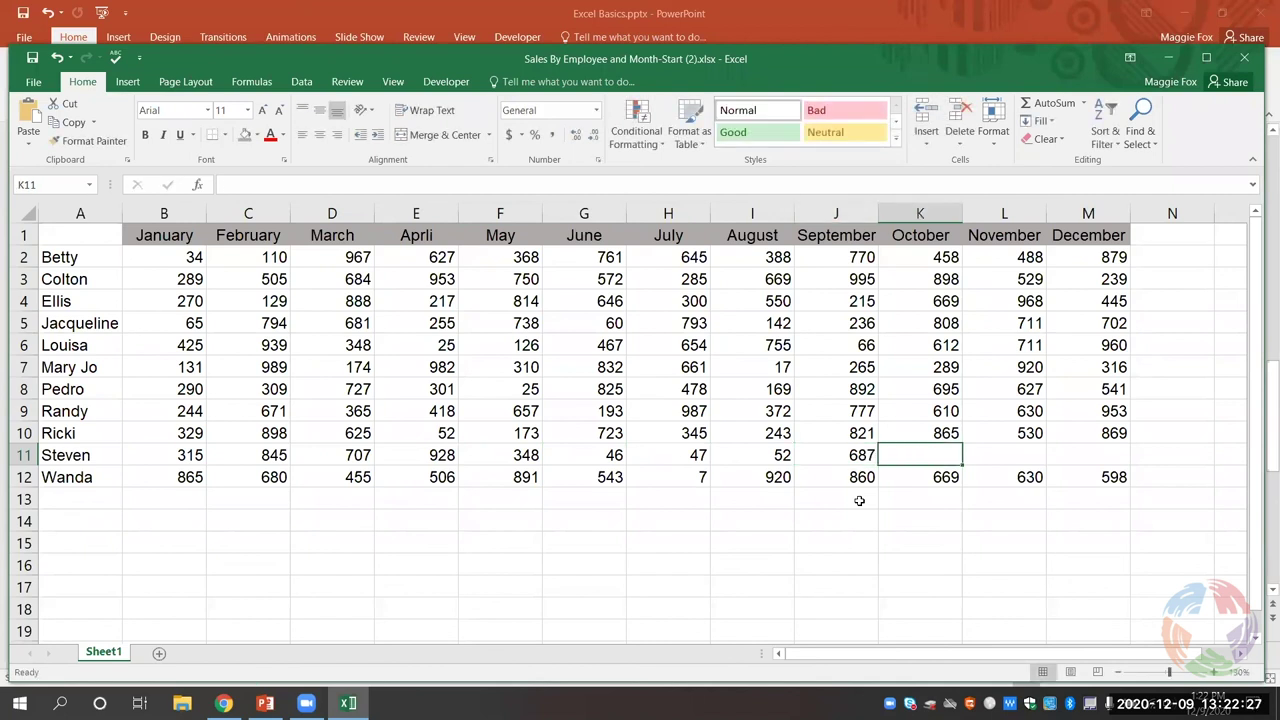
text(768)
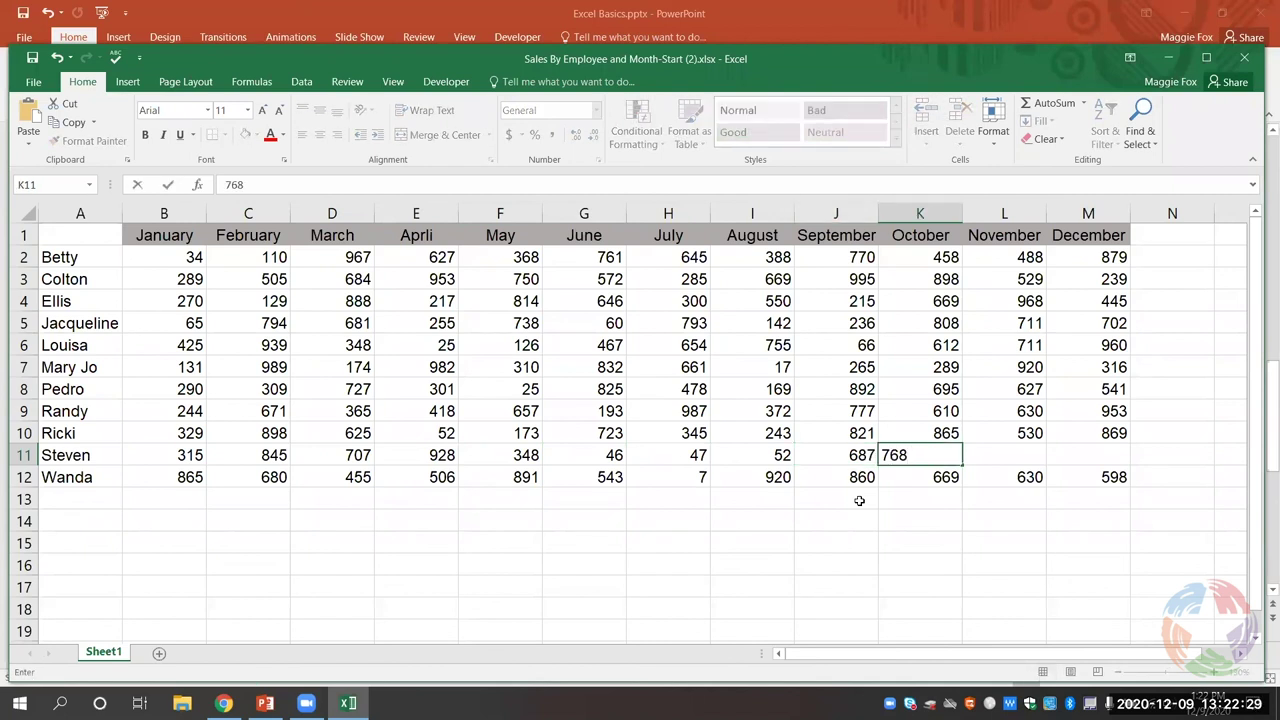
key(Tab)
text(925)
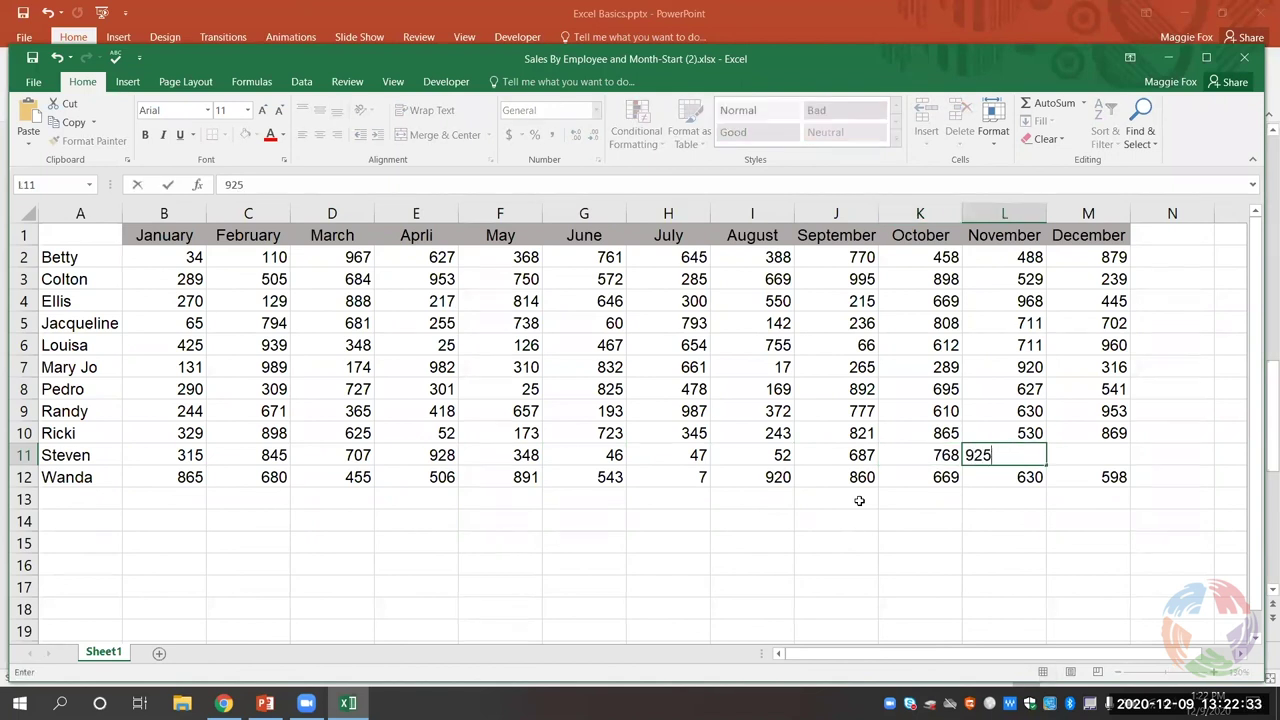
key(Tab)
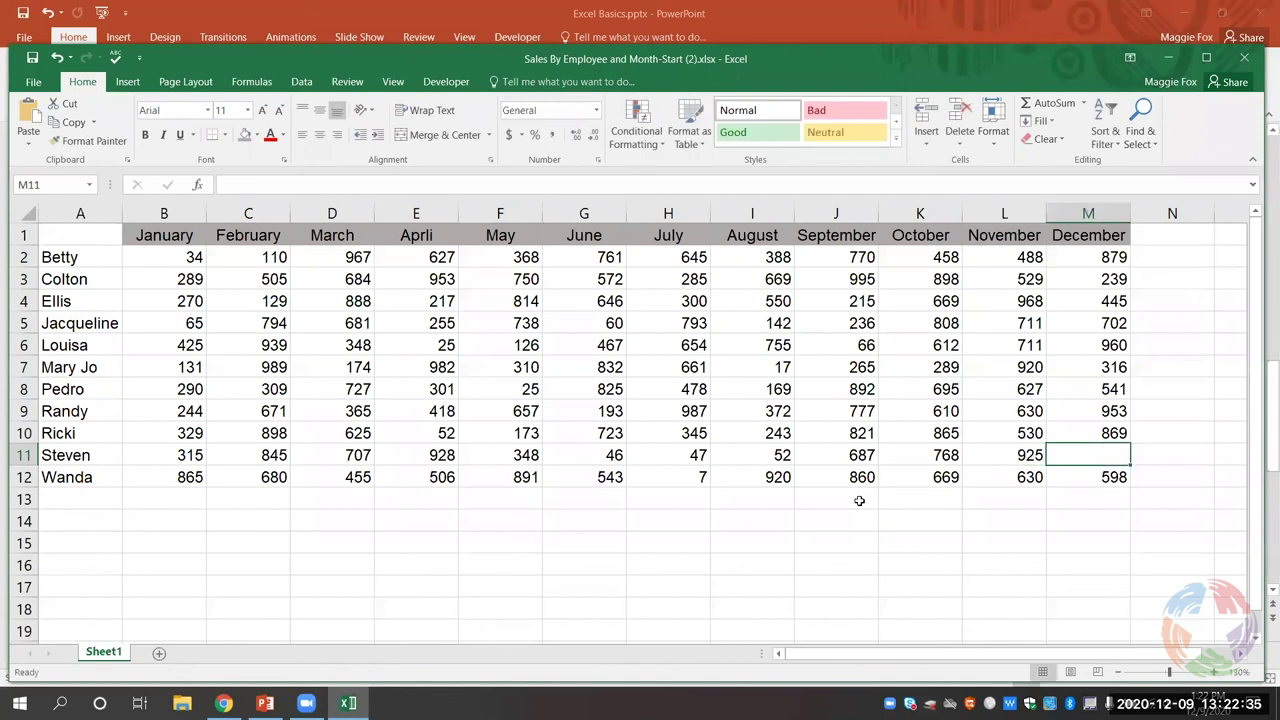
text(81)
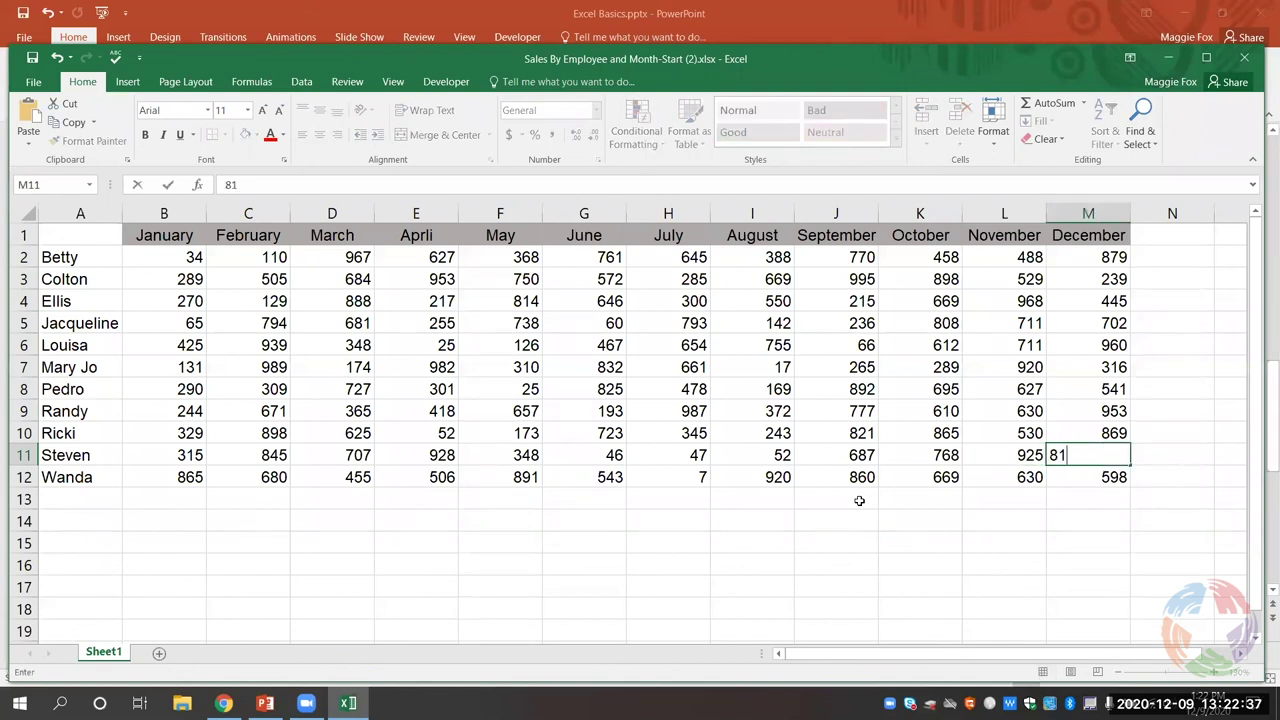
text(6)
click(873, 518)
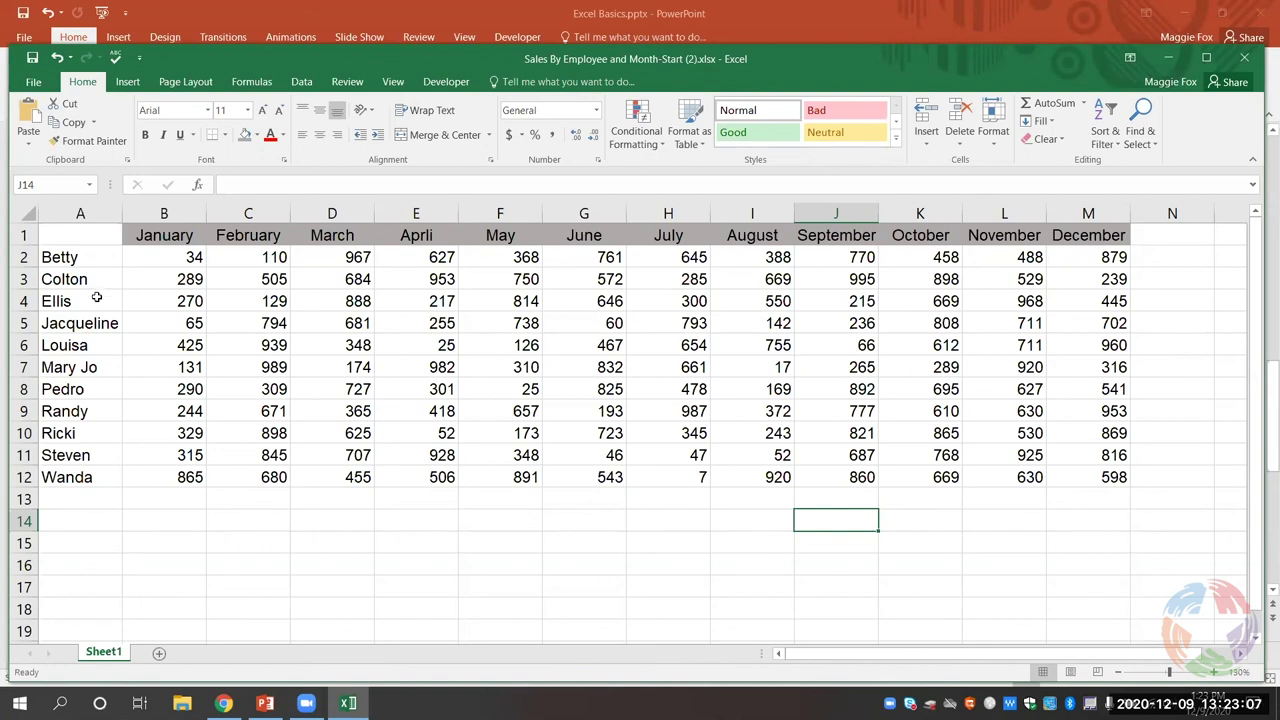
Step: Try inserting an entire column at cell G5, before the June column, and undo the insertion
click(174, 343)
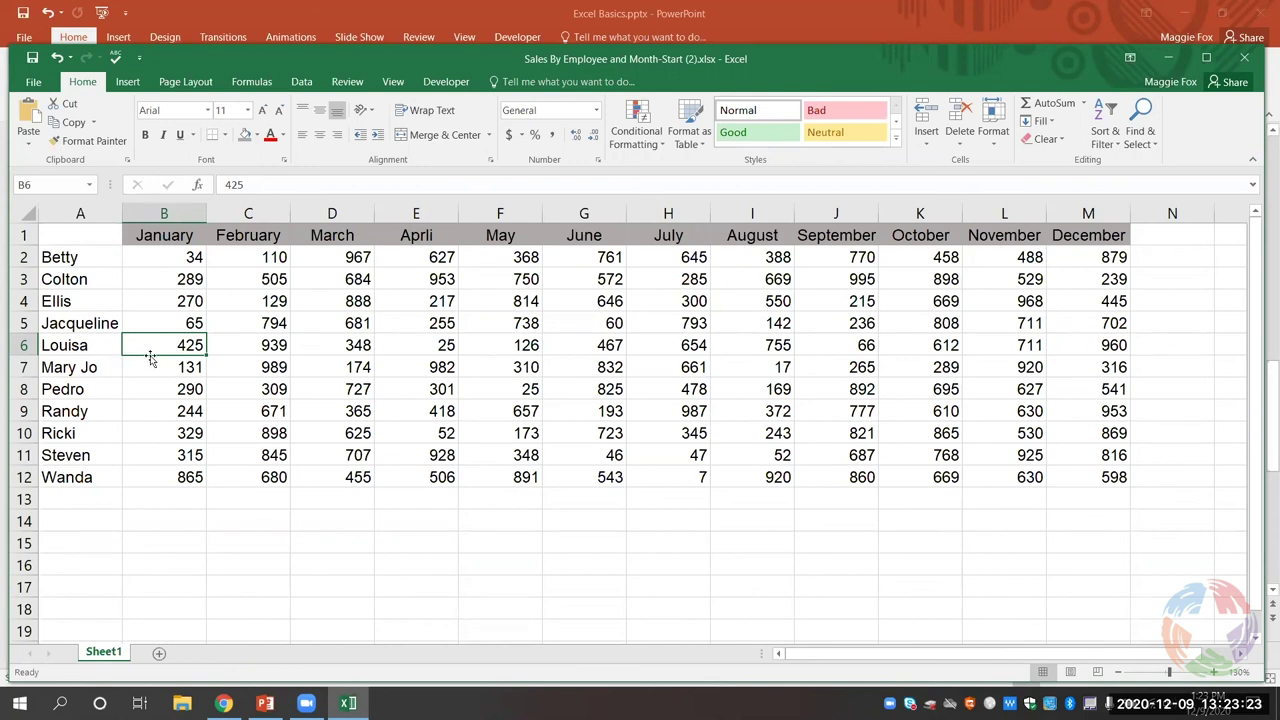
click(345, 344)
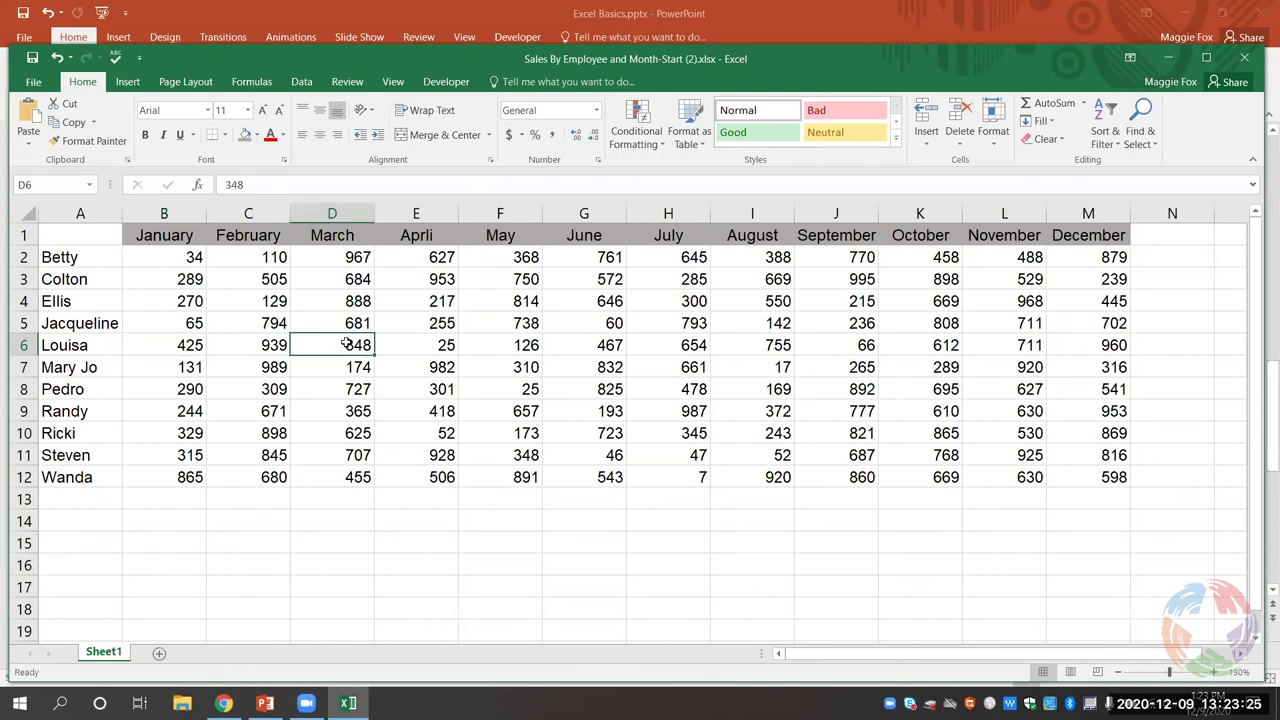
click(606, 323)
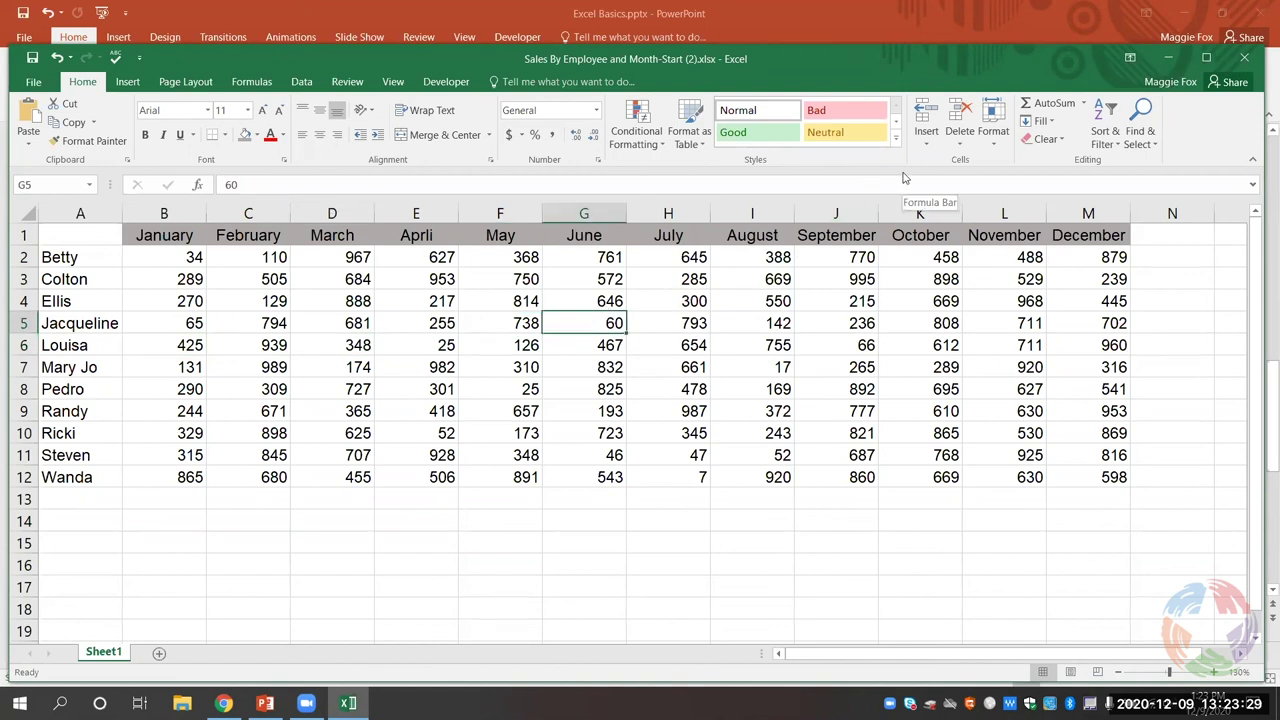
right_click(605, 322)
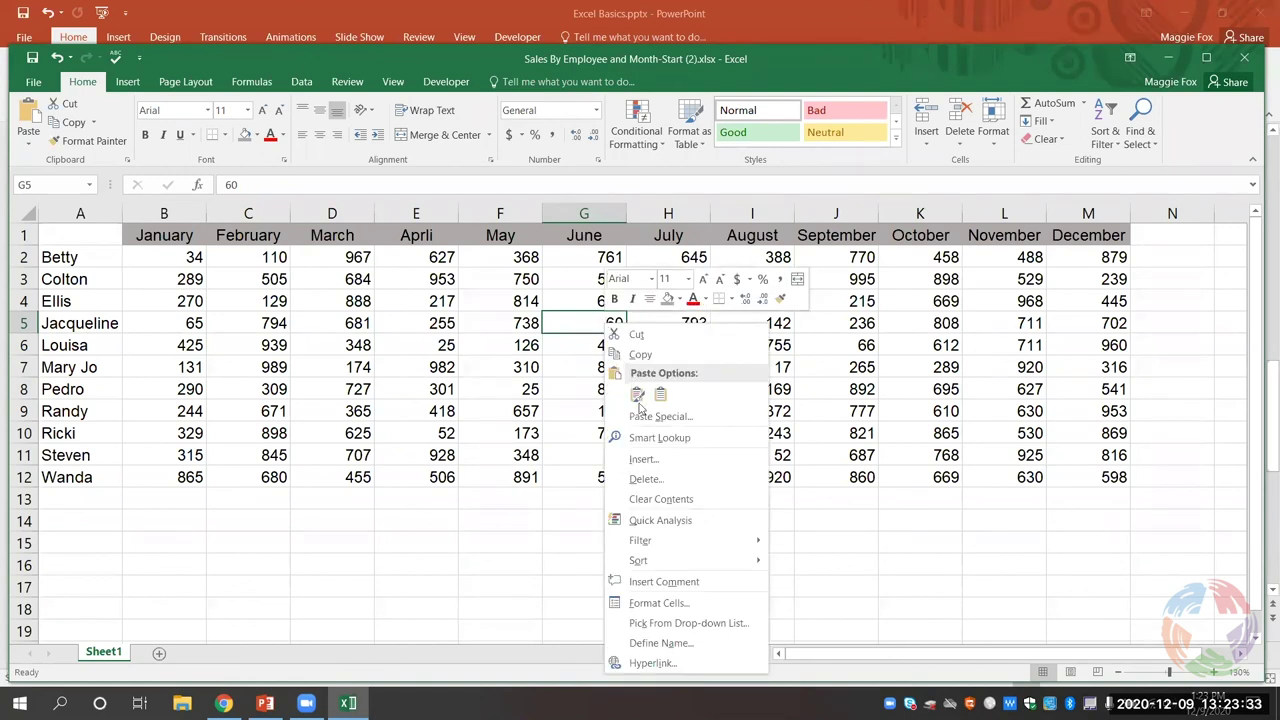
click(644, 459)
click(618, 477)
click(622, 506)
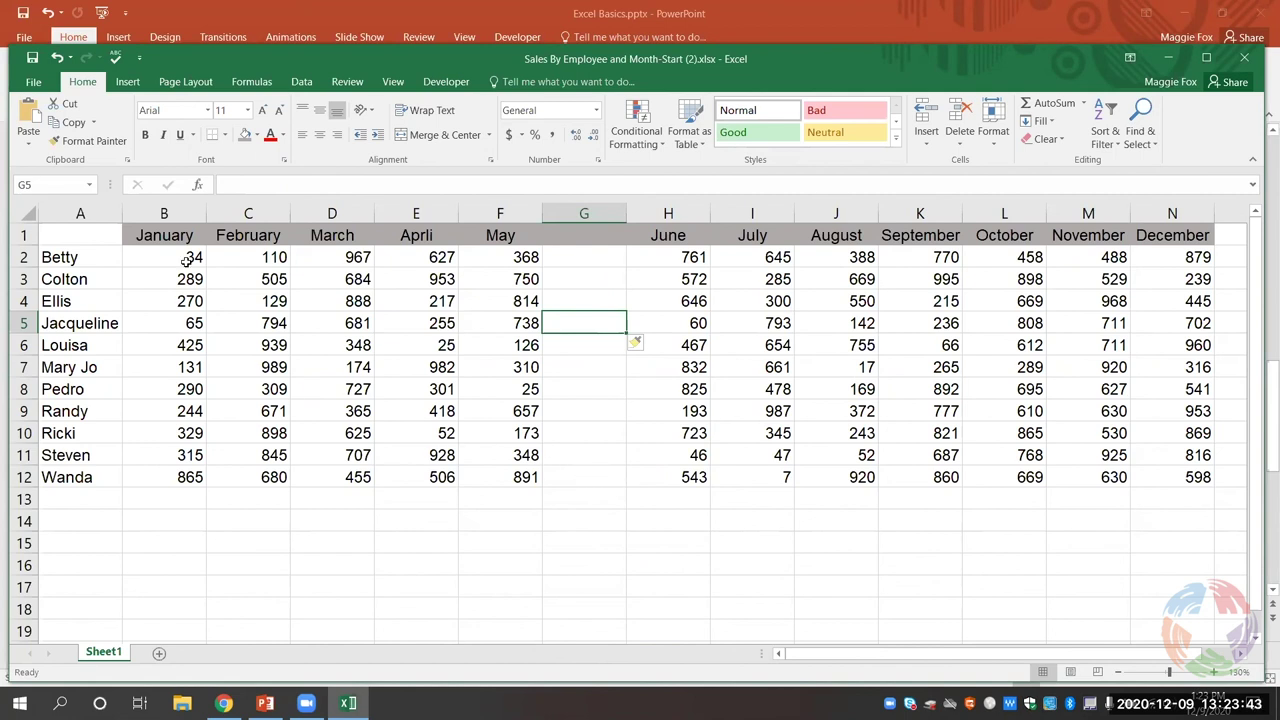
click(57, 60)
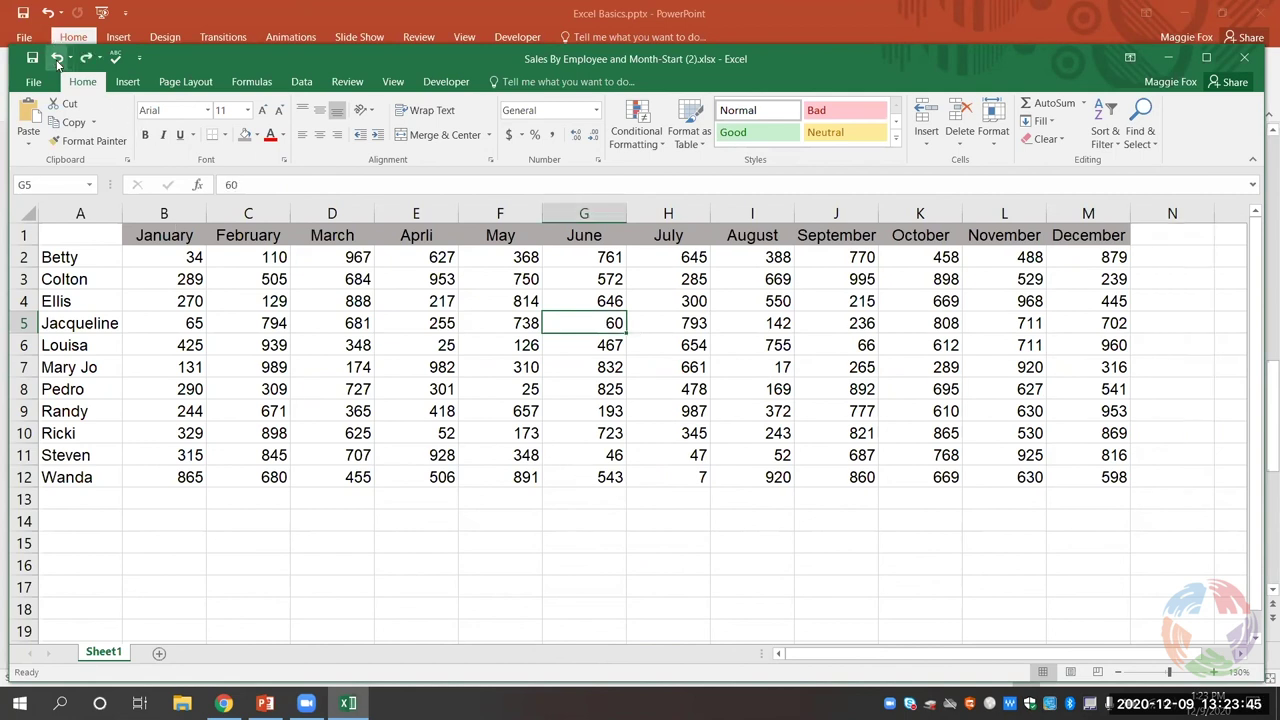
Step: Insert a new sheet column at cell B5, between the employee names and the January column
click(187, 318)
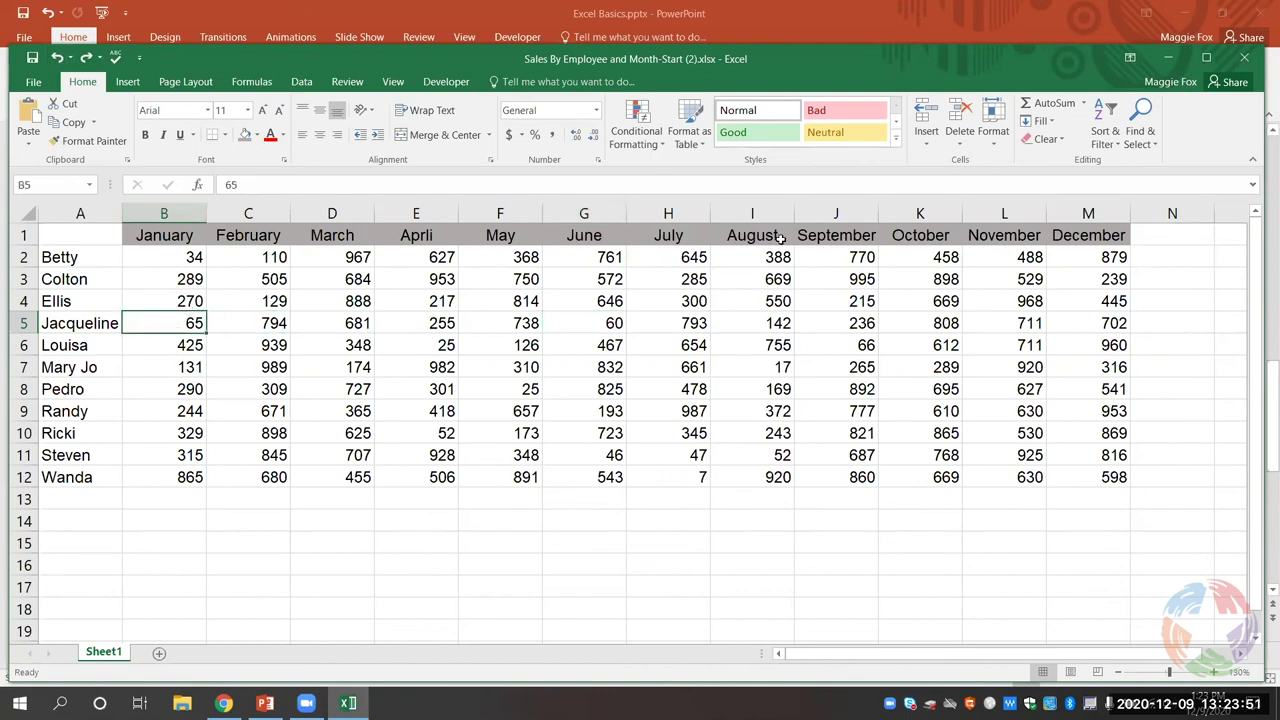
click(926, 143)
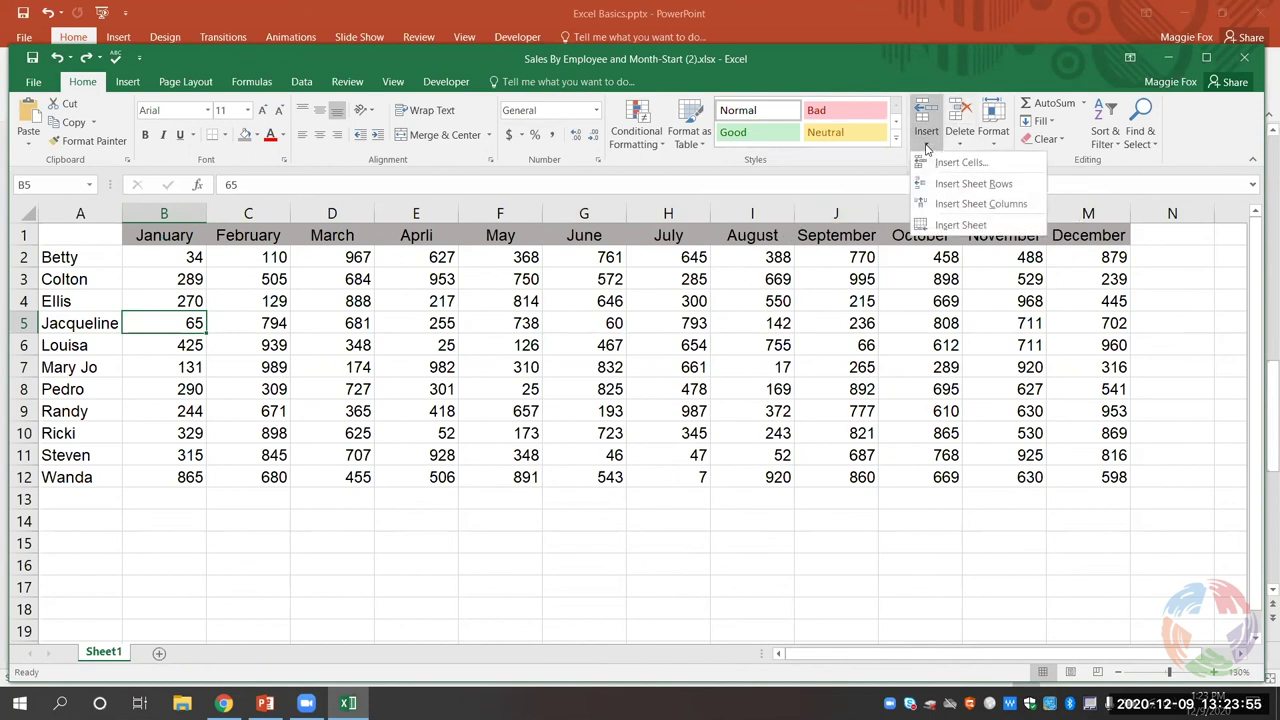
click(960, 203)
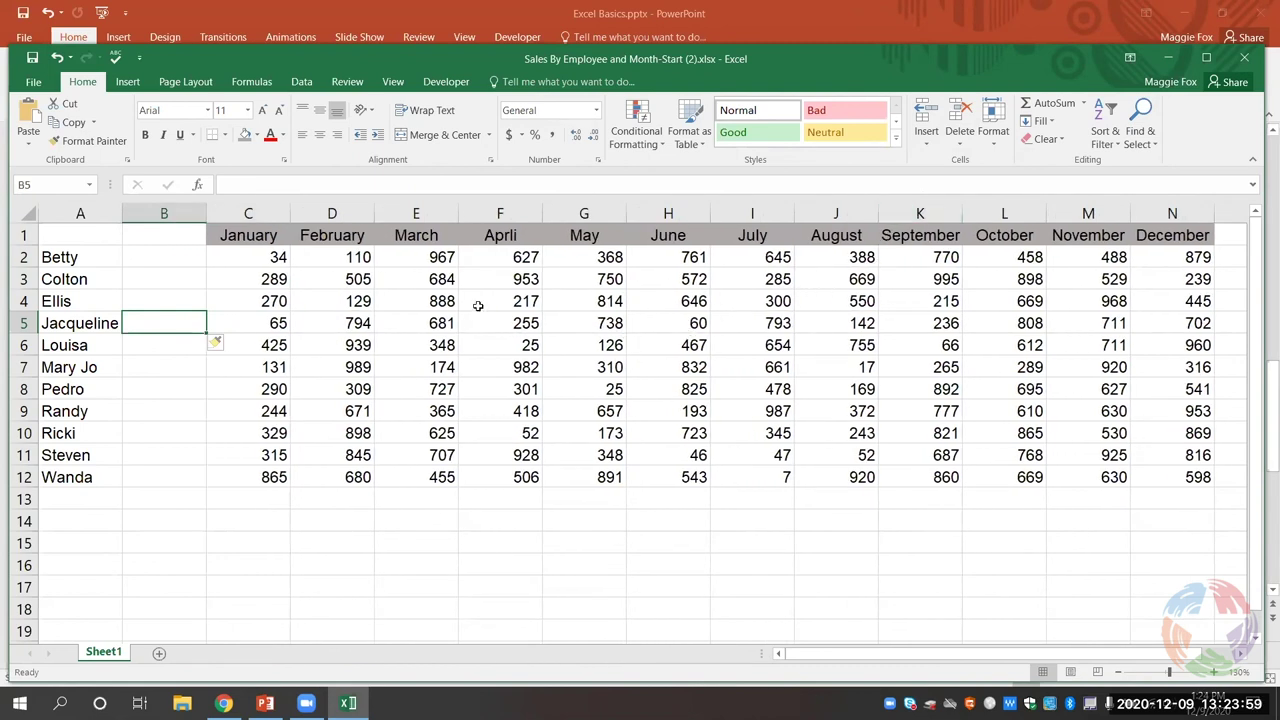
Step: Enter the heading "Total Sales" in cell B1 of the empty column and make it bold
click(150, 237)
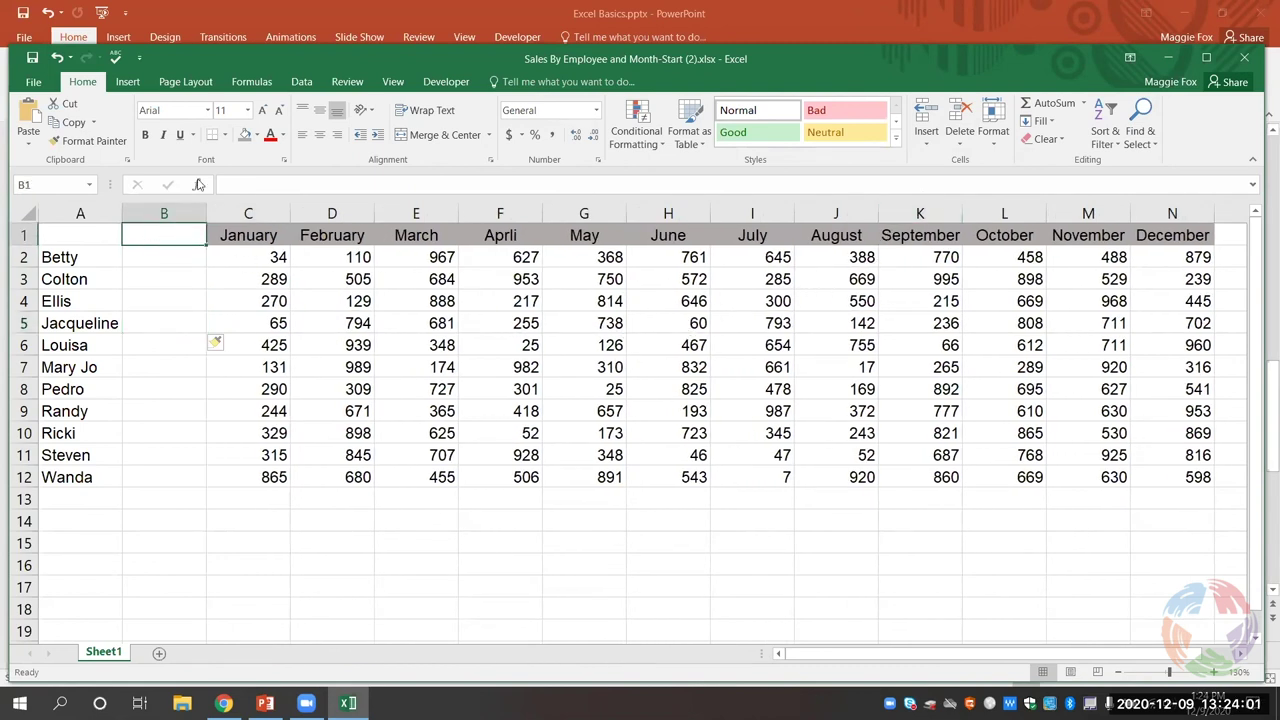
text(Total)
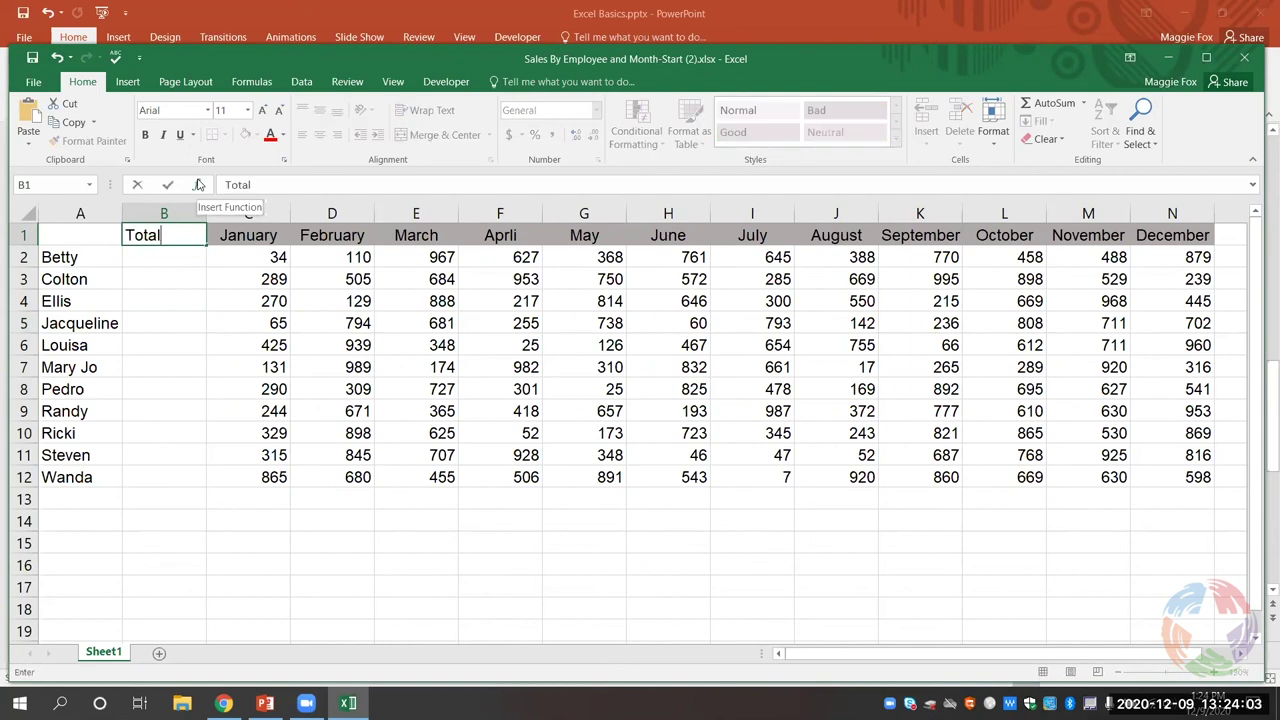
text( Sales)
drag(172, 262, 172, 276)
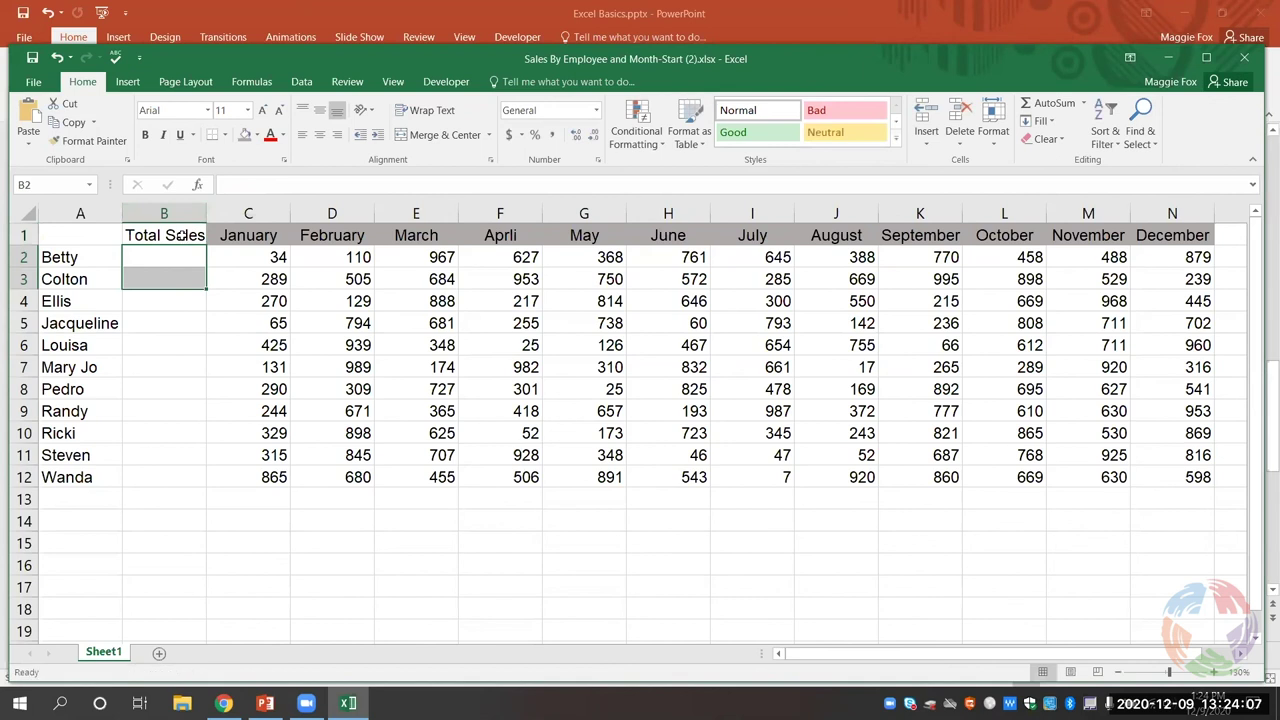
click(181, 236)
click(144, 136)
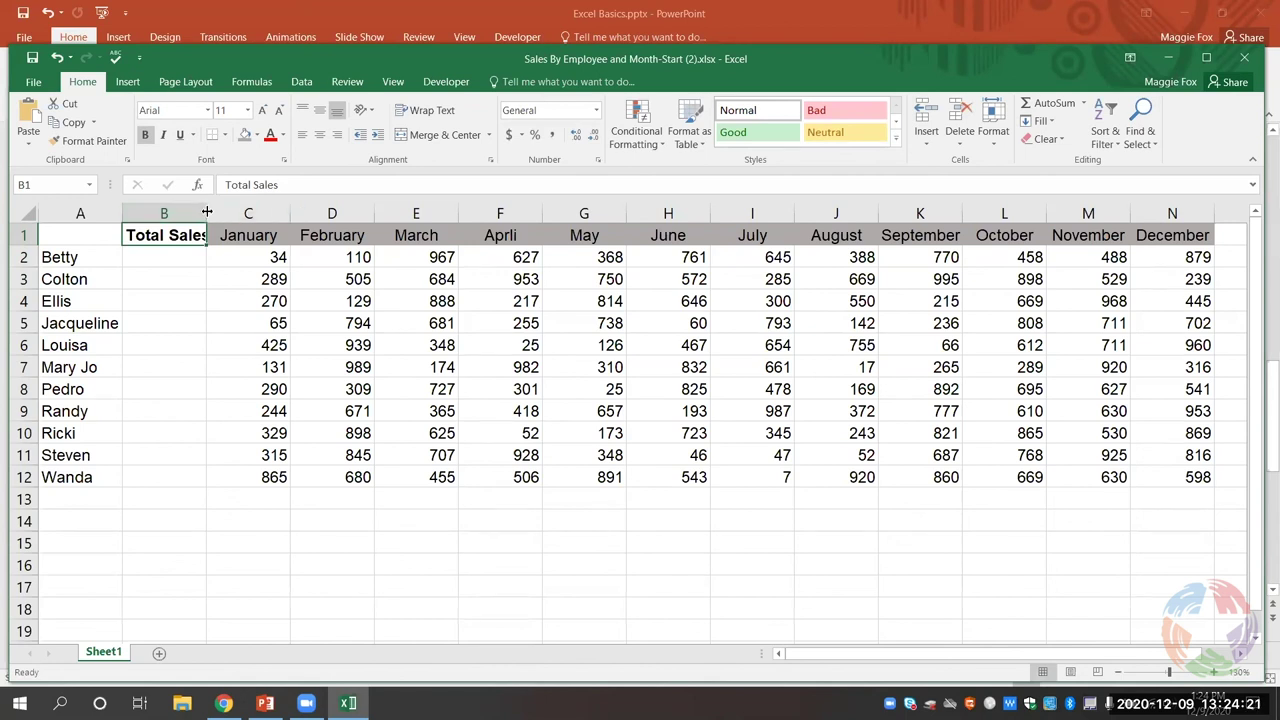
Step: Fit column B's width to its heading and total Betty's monthly sales C2:N2 in cell B2 with the Sum function
double_click(207, 212)
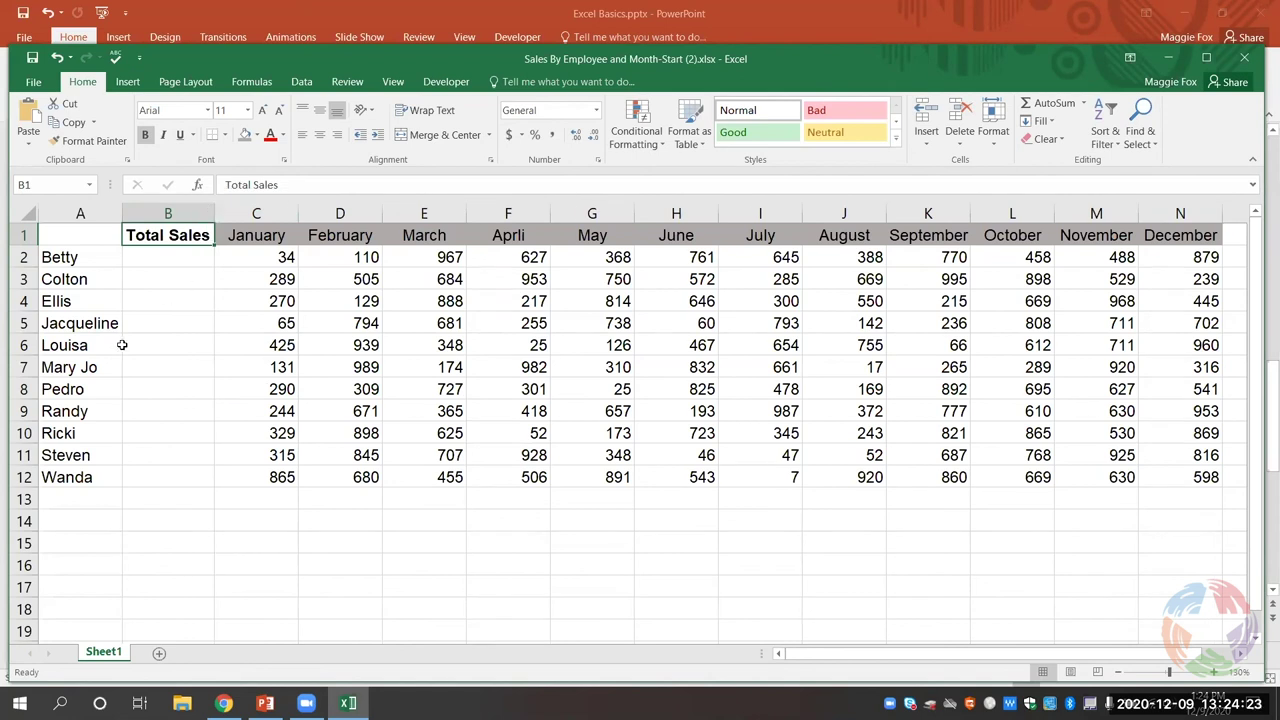
click(178, 258)
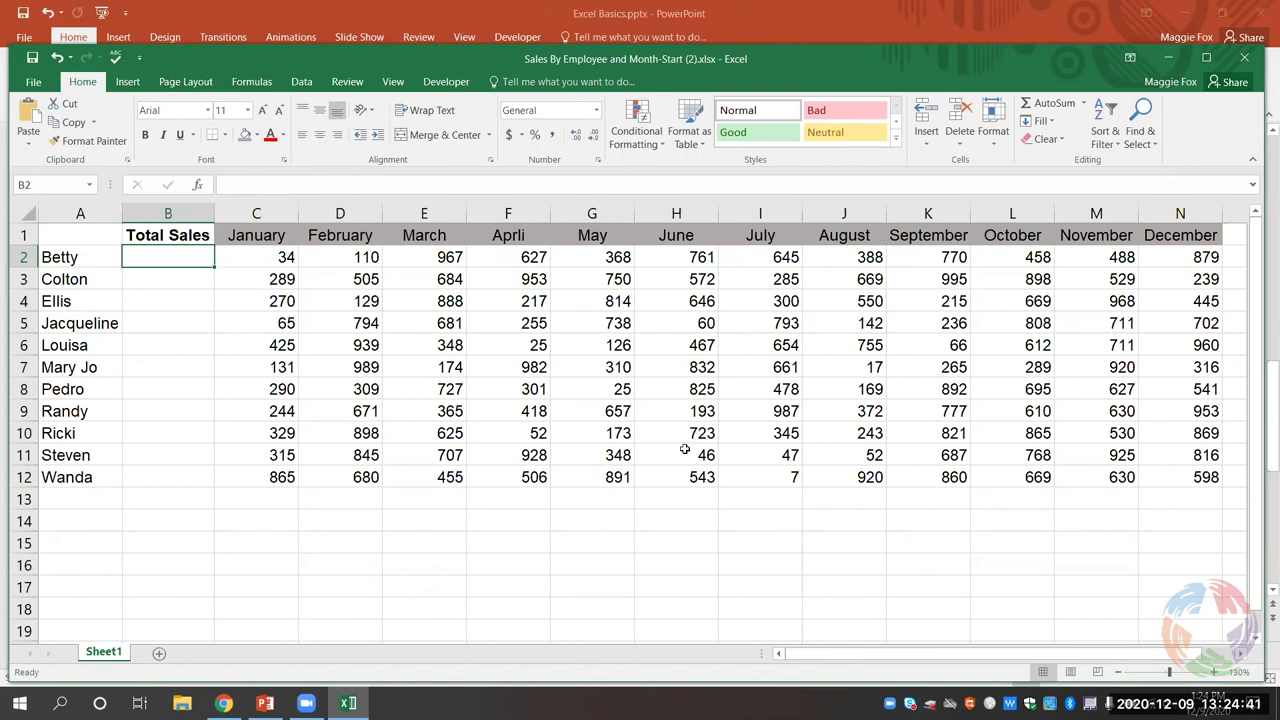
click(163, 277)
click(157, 256)
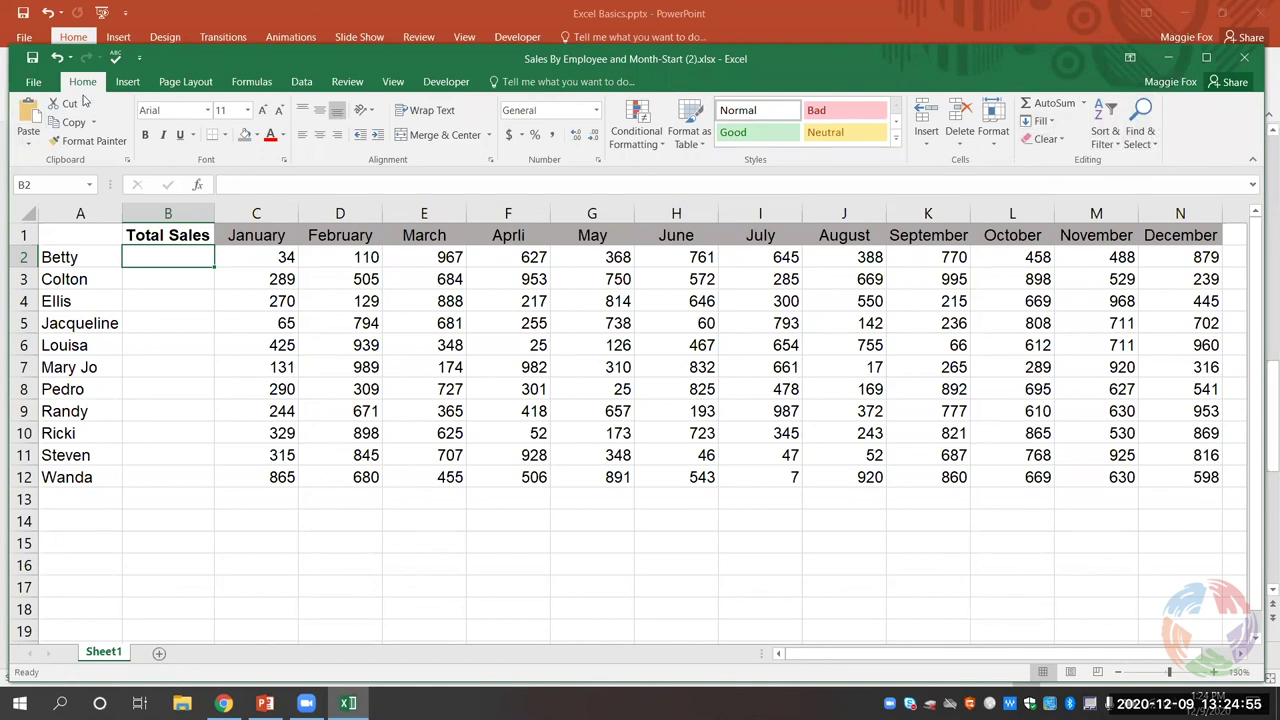
click(1084, 104)
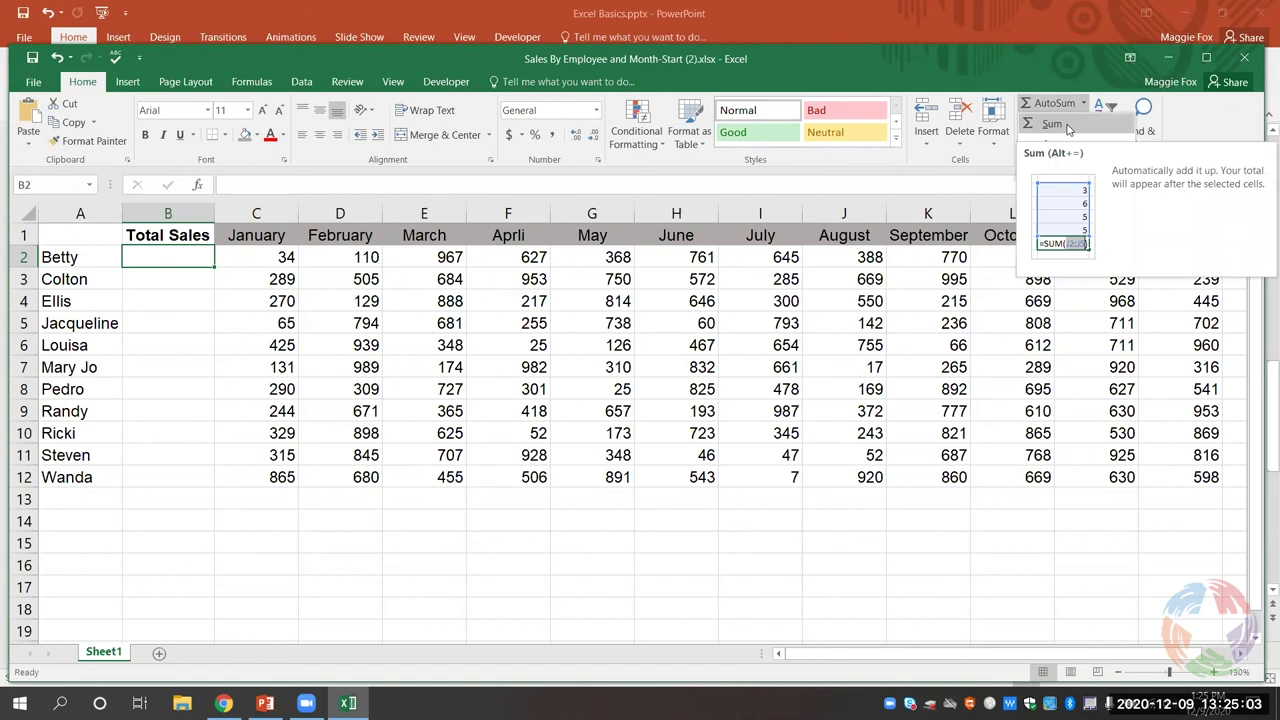
click(1052, 124)
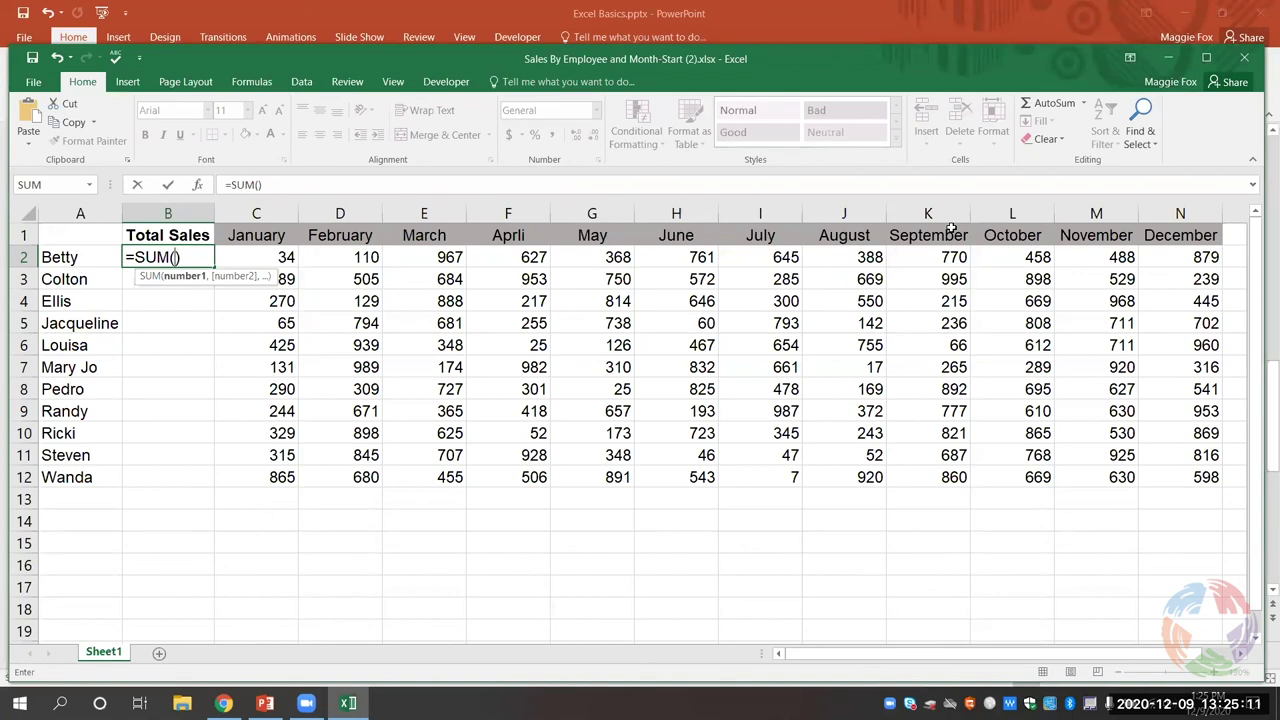
click(243, 256)
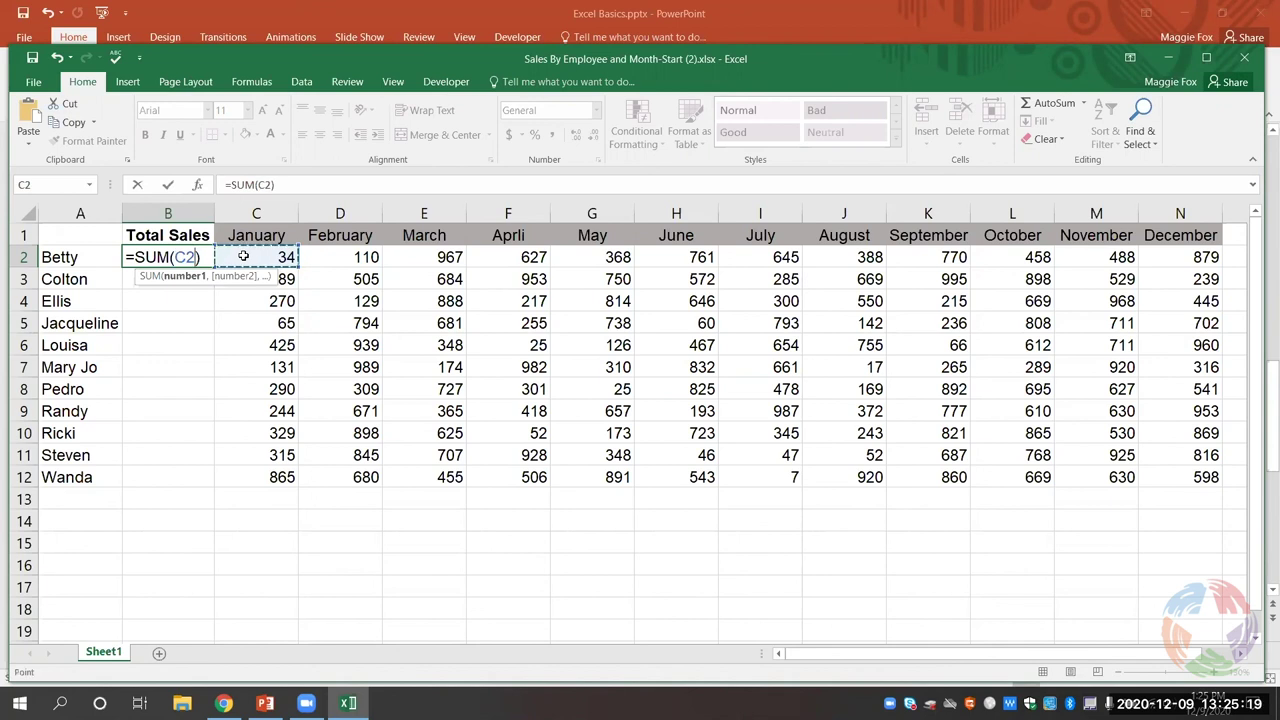
drag(287, 257, 1183, 255)
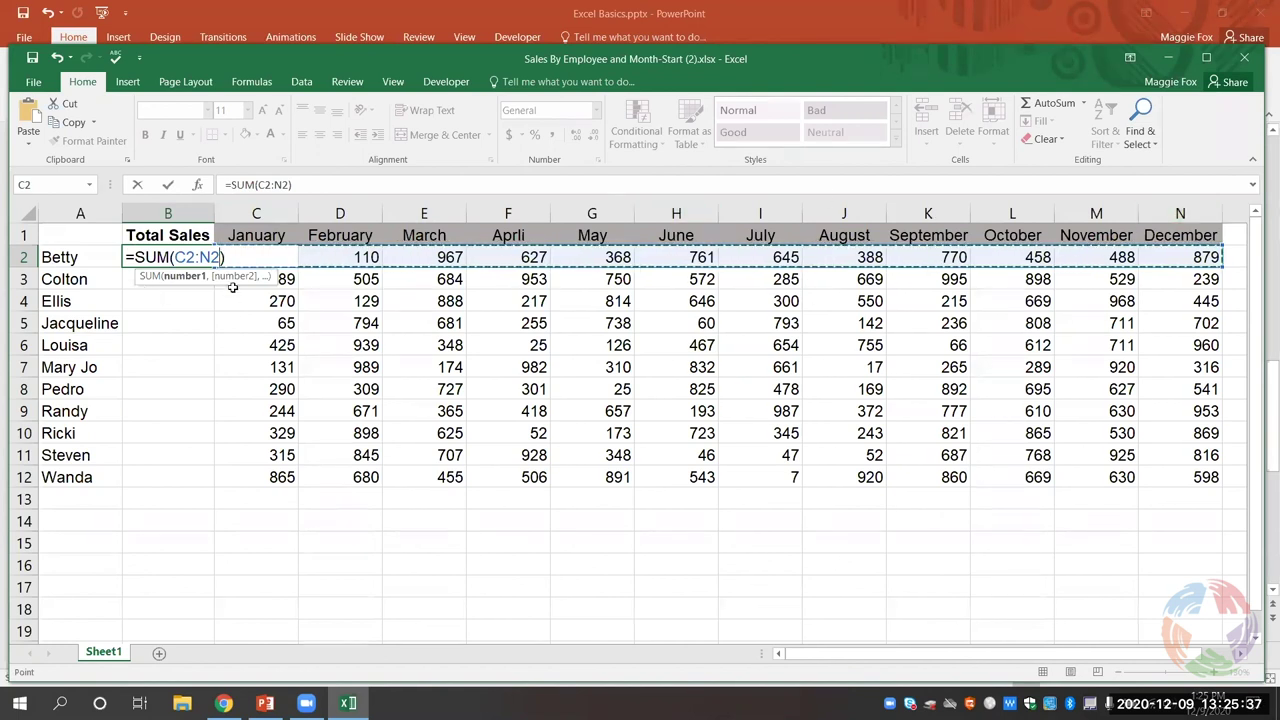
key(Return)
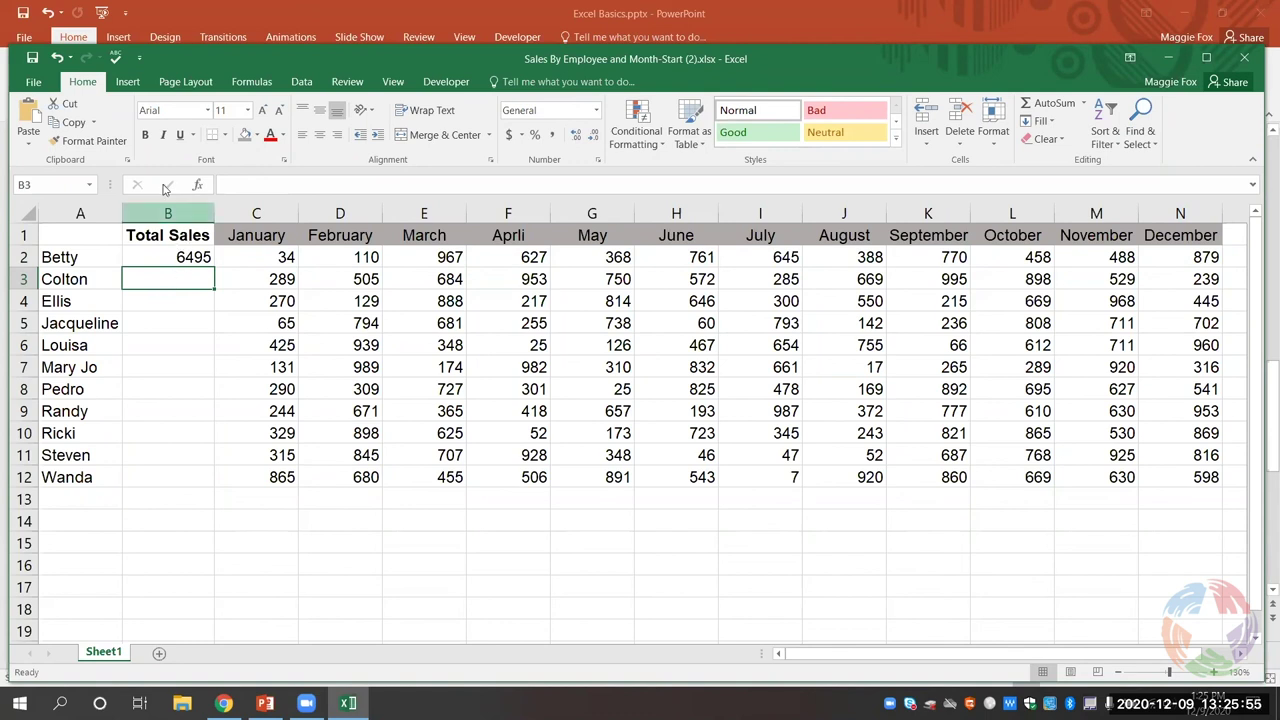
Step: Total the monthly sales C3:N3 in cell B3 with the Sum function
click(251, 82)
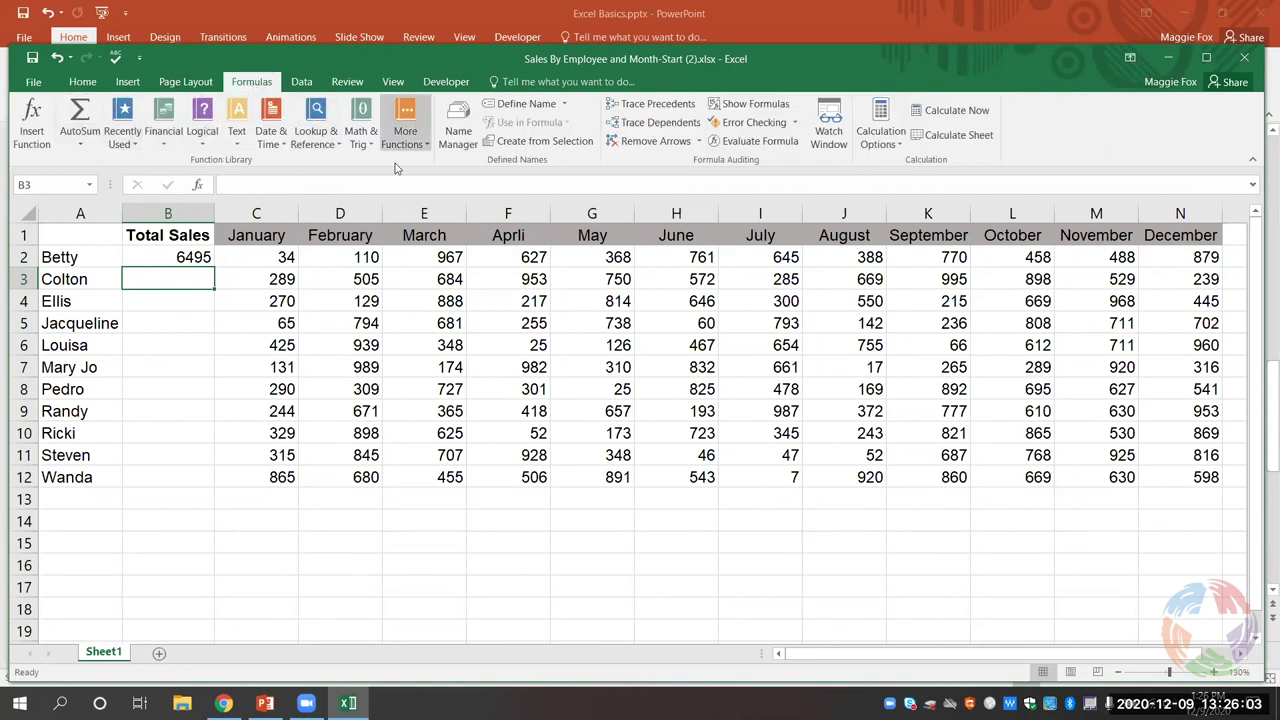
click(85, 148)
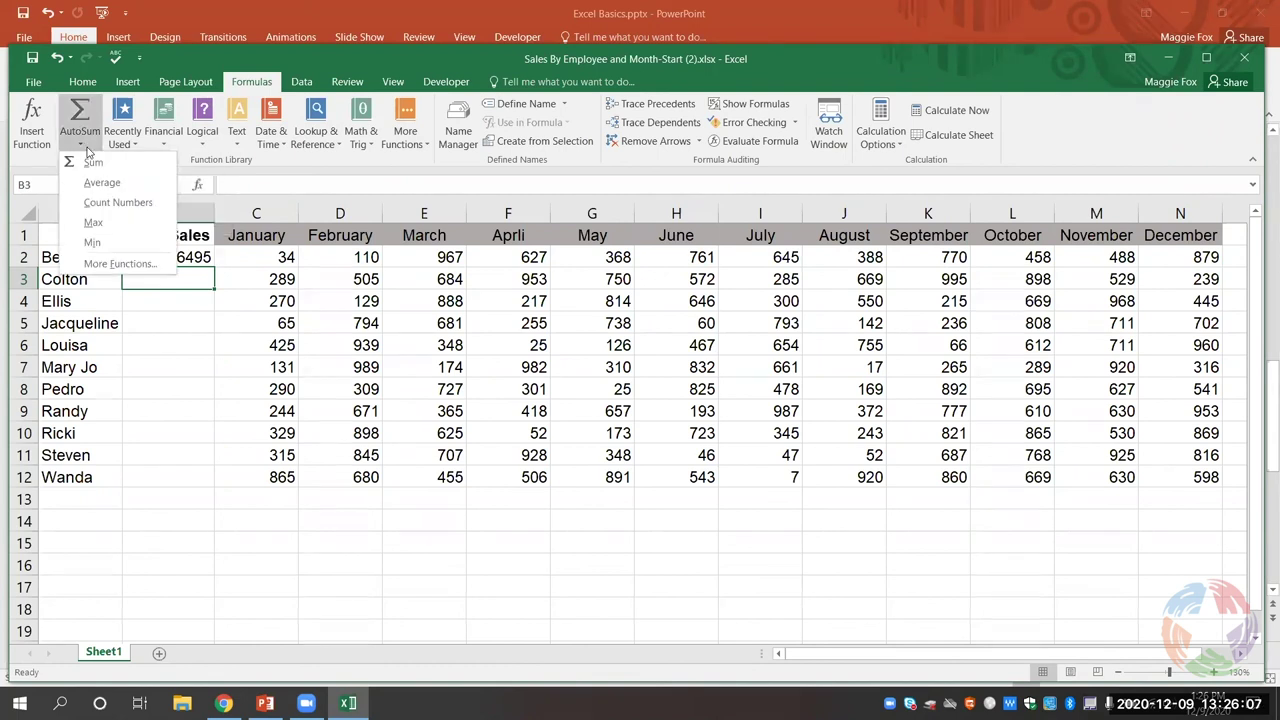
click(92, 163)
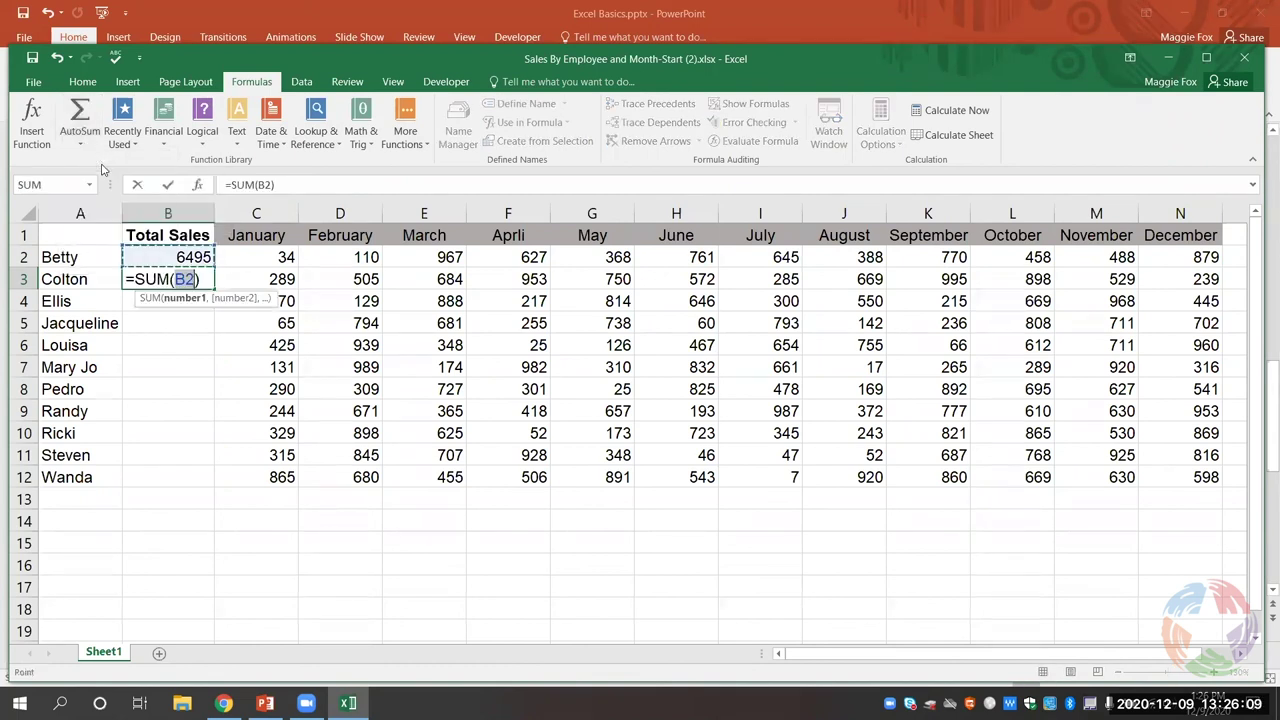
click(261, 279)
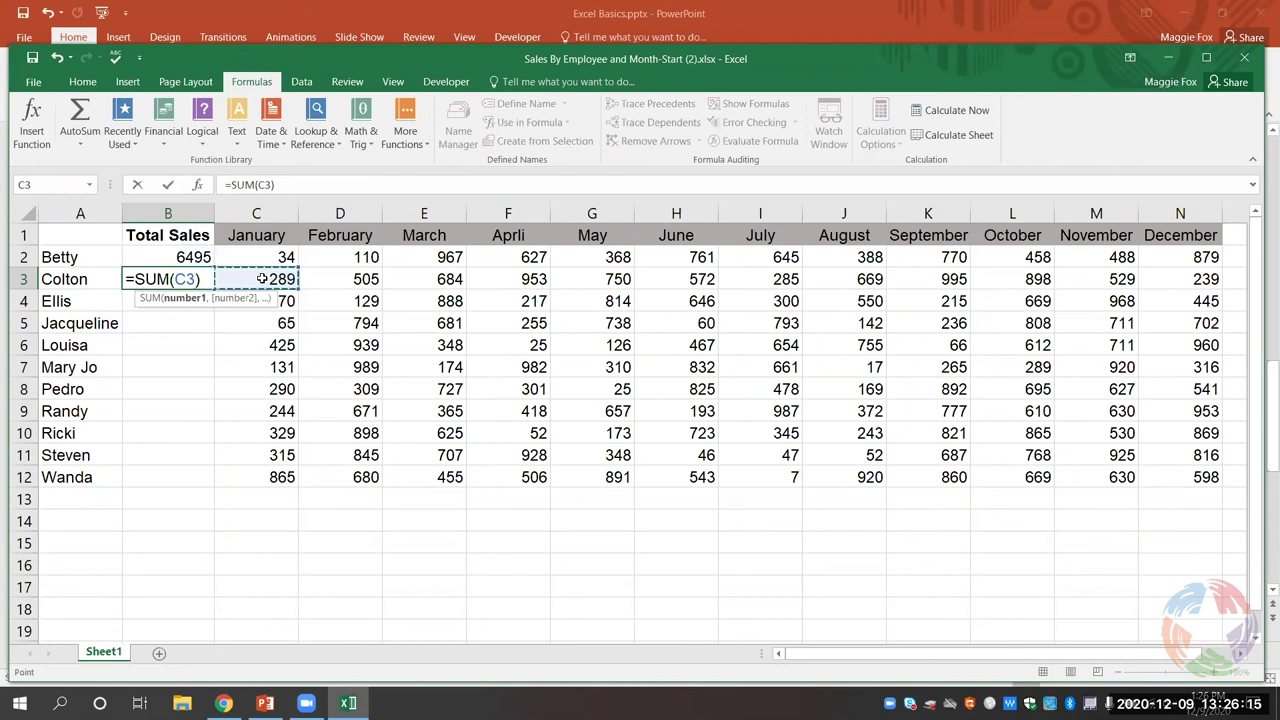
drag(262, 280, 1184, 281)
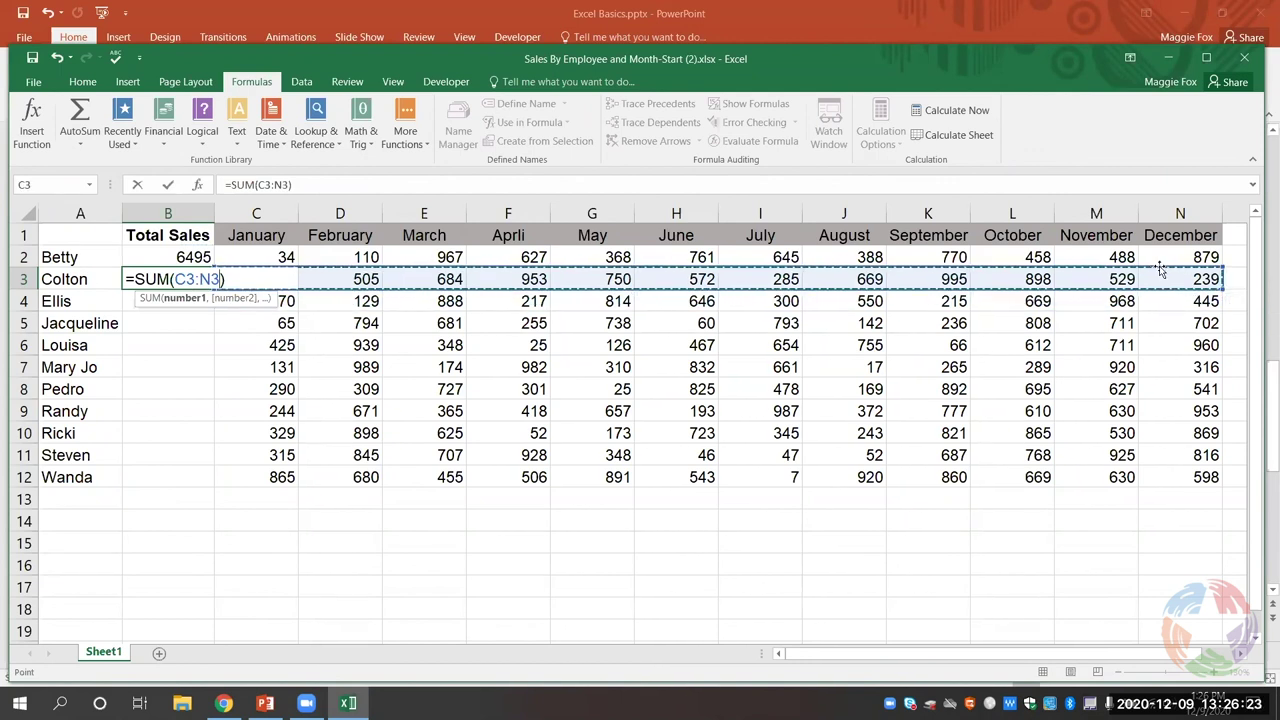
key(Return)
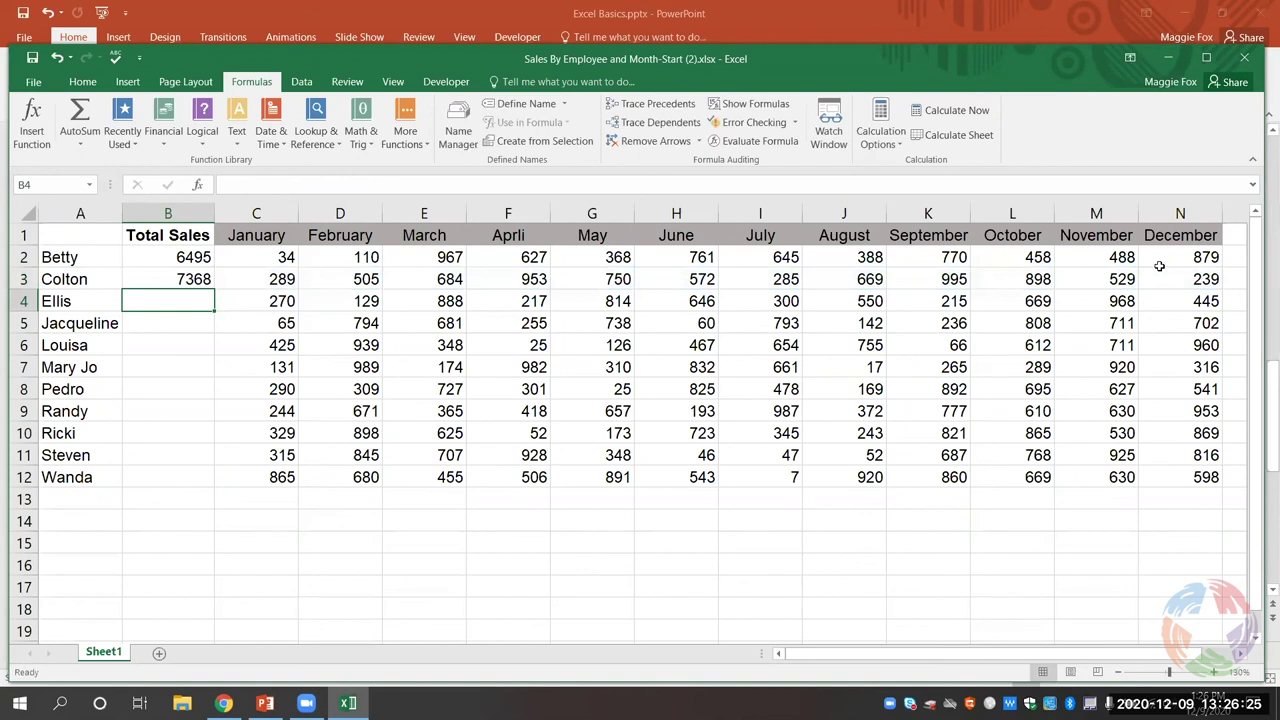
Step: Fill the sum formula from B3 down through B12, undo the fill once and repeat it over the same range
click(175, 279)
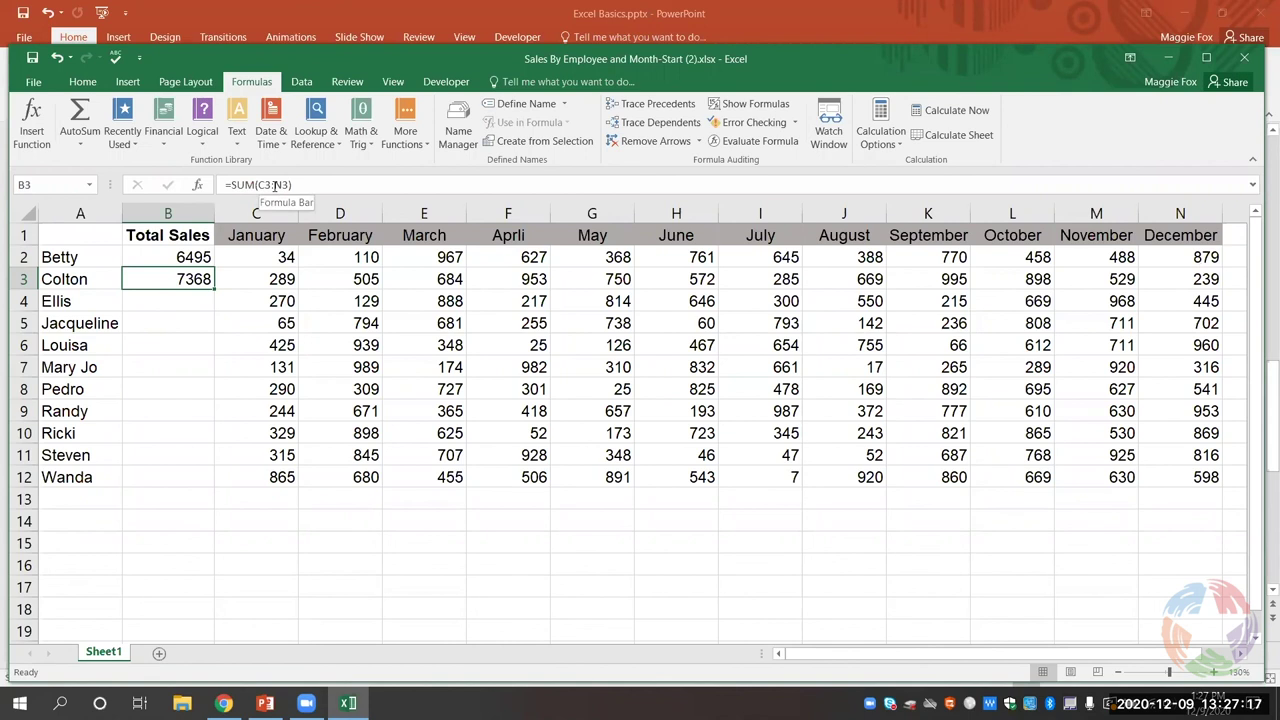
click(196, 298)
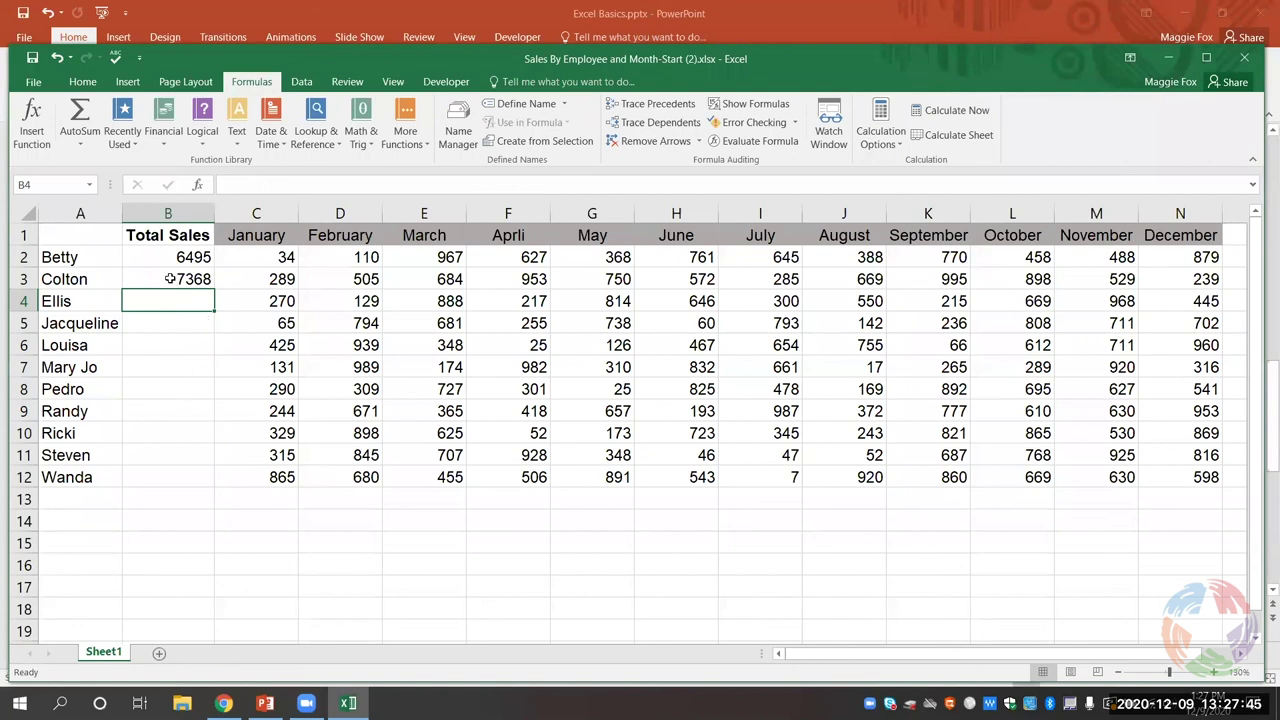
click(170, 278)
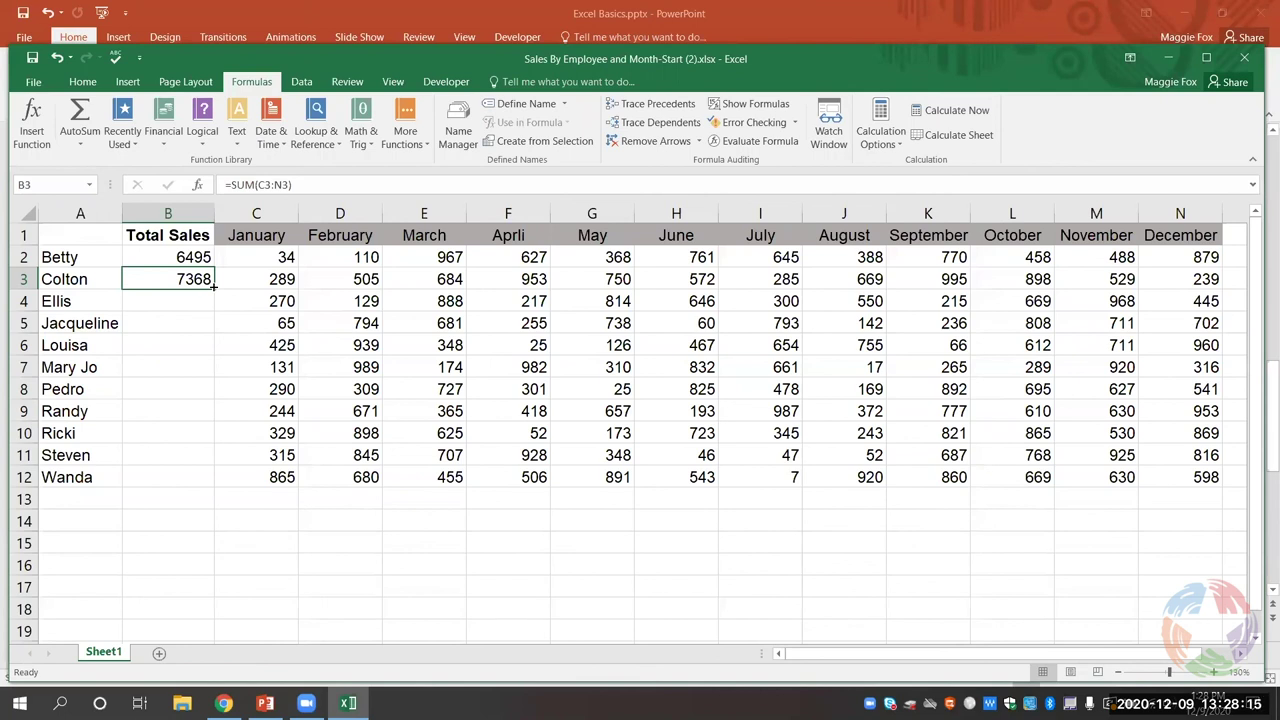
drag(213, 286, 211, 482)
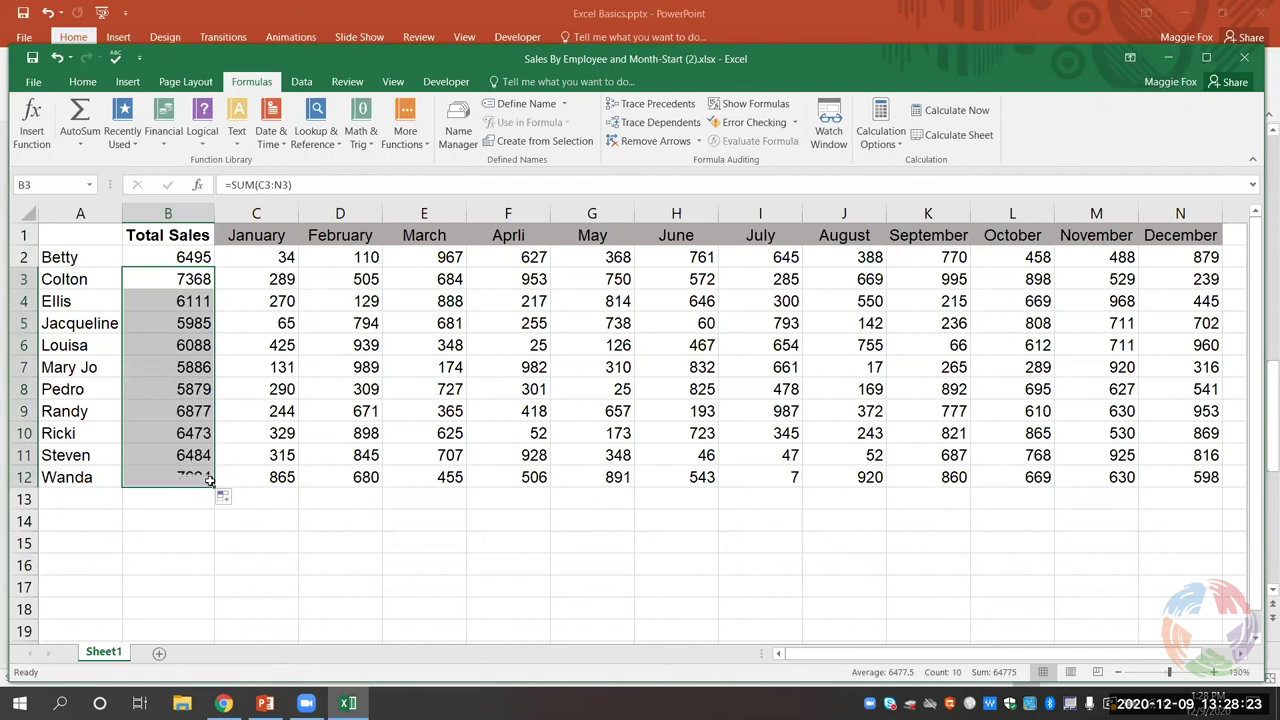
click(295, 550)
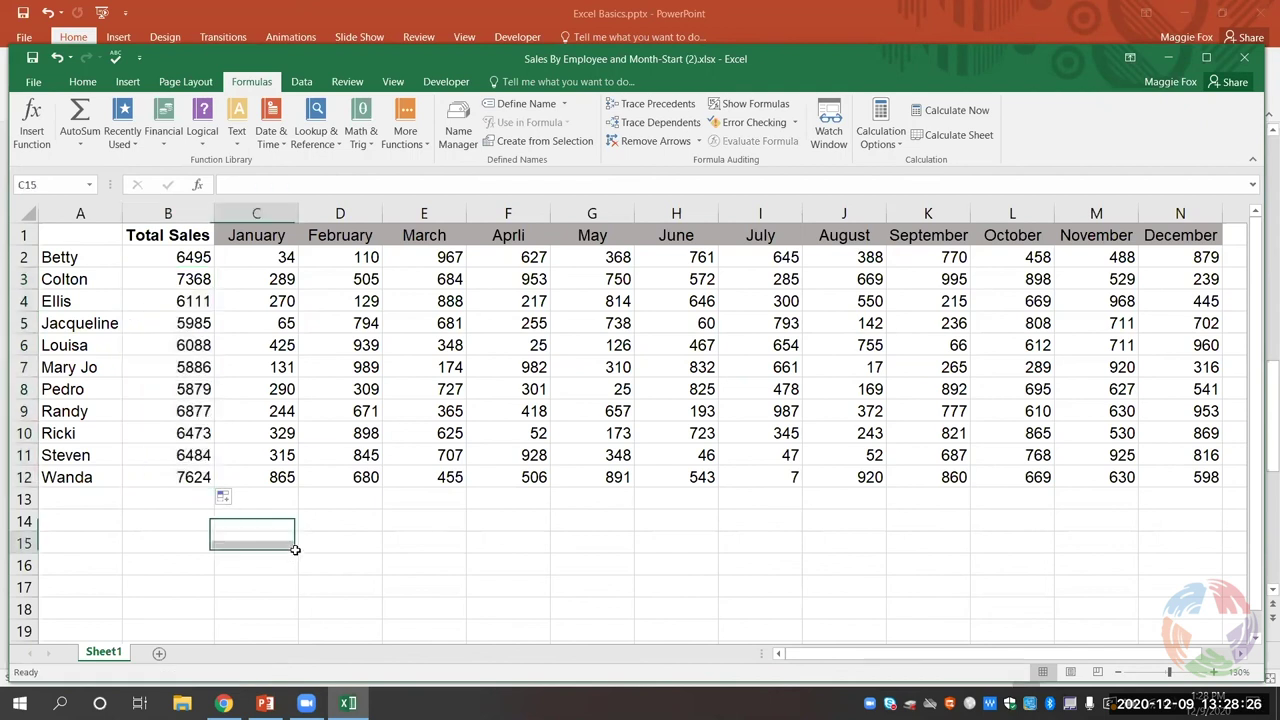
click(55, 58)
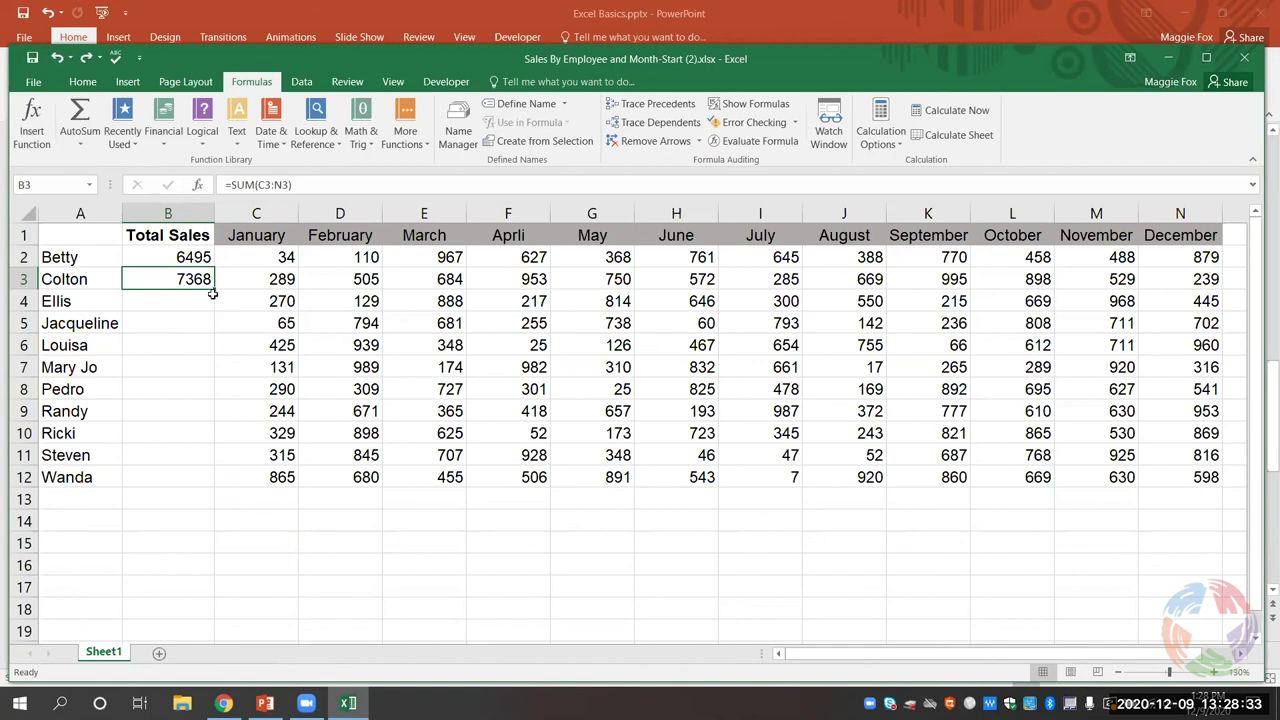
drag(213, 286, 204, 479)
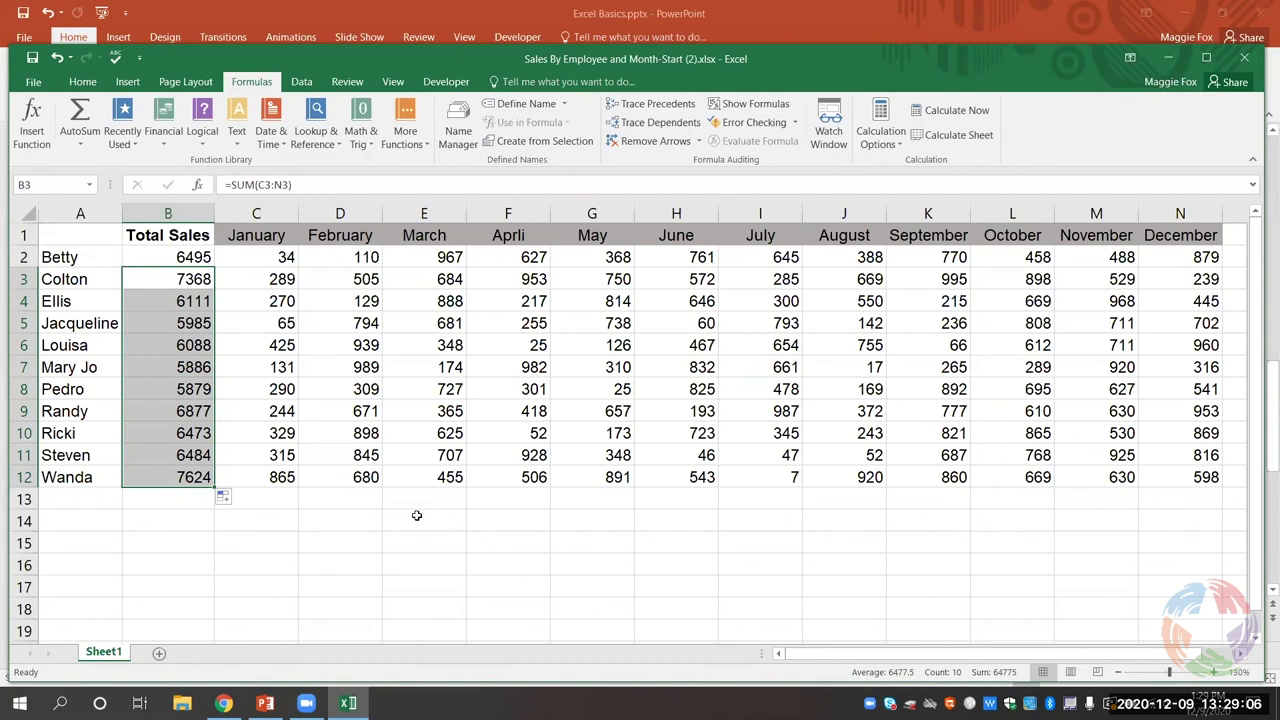
Step: Enter "Monday" in A14 and "Tuesday" in A15, and extend the weekday series down to A19
click(97, 522)
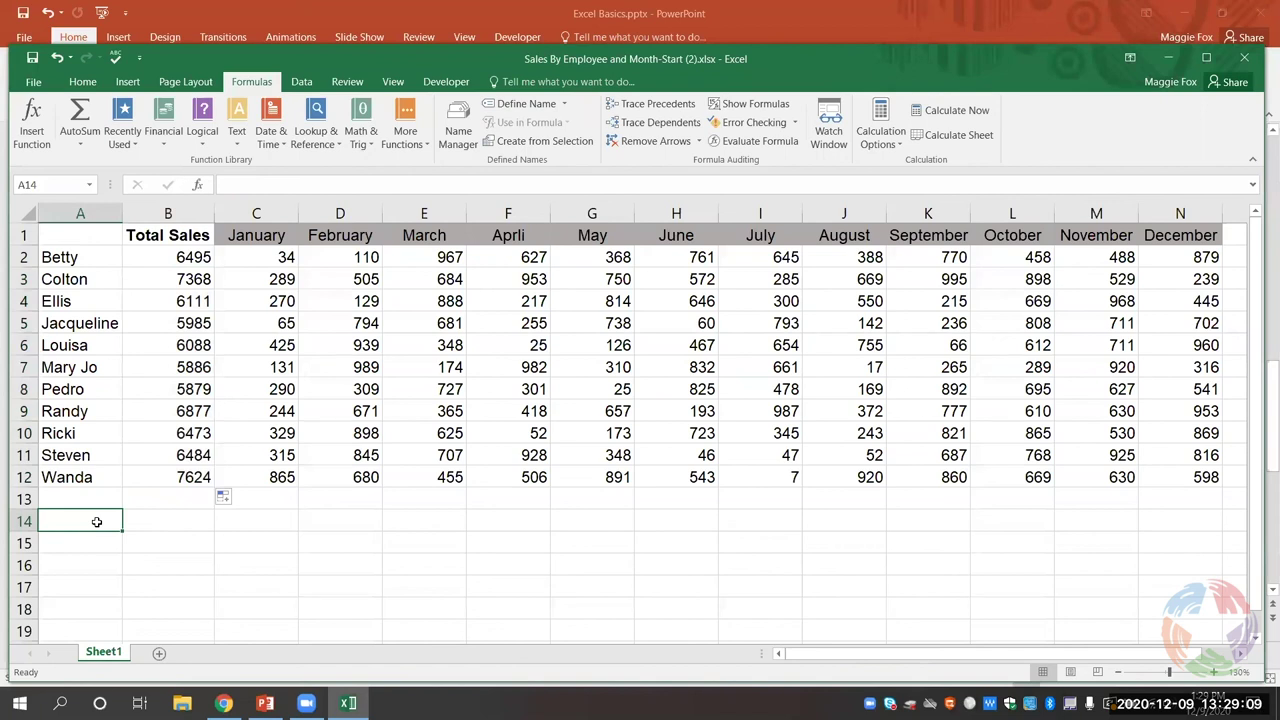
text(Monday)
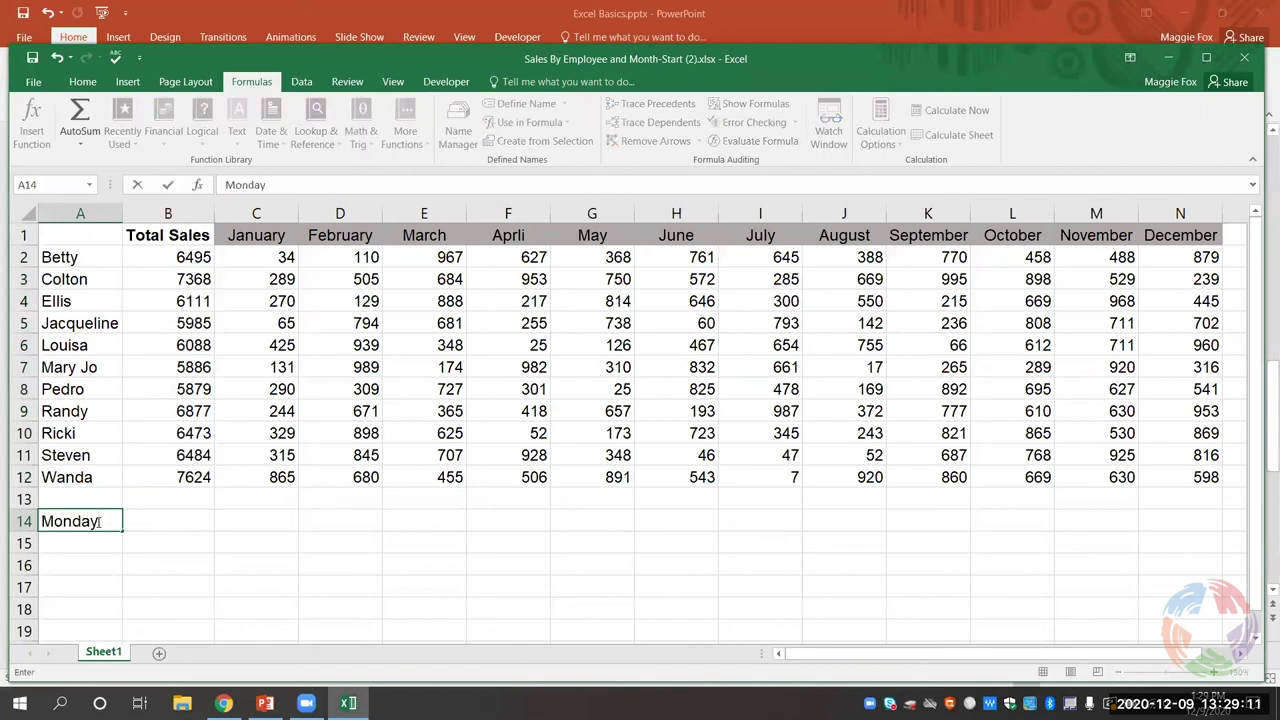
key(Return)
text(Tuesday)
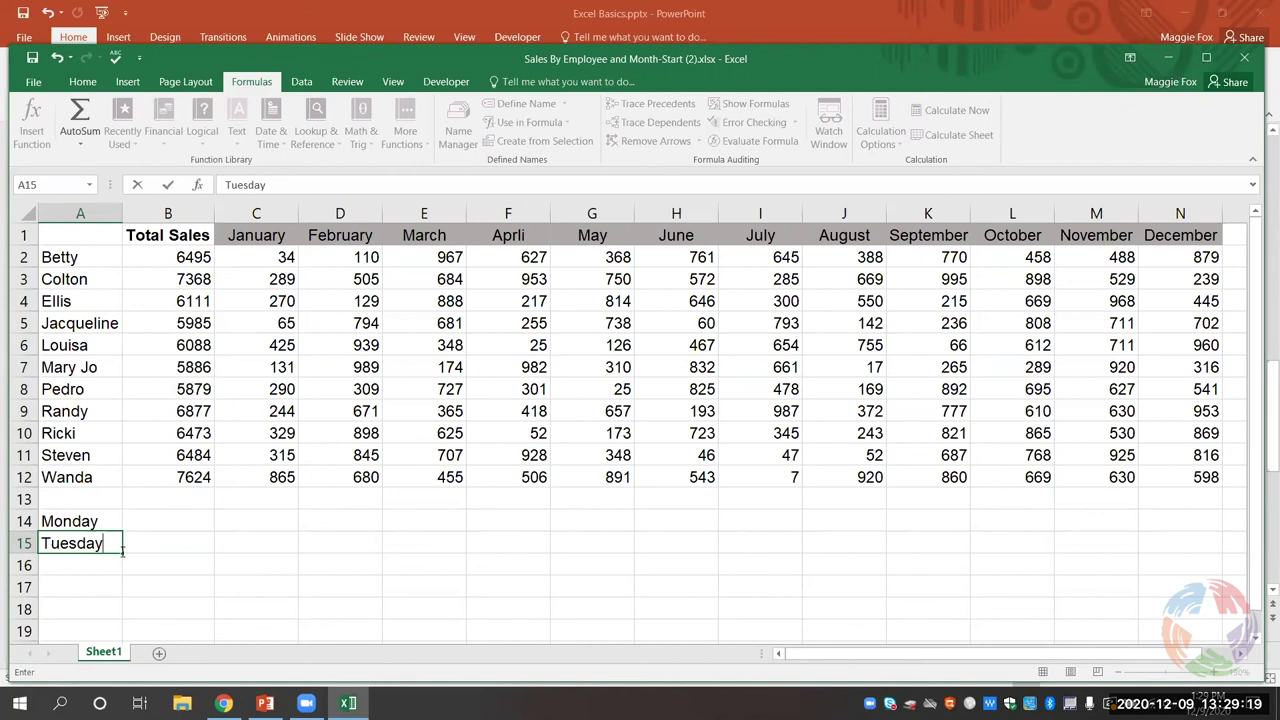
drag(121, 551, 123, 636)
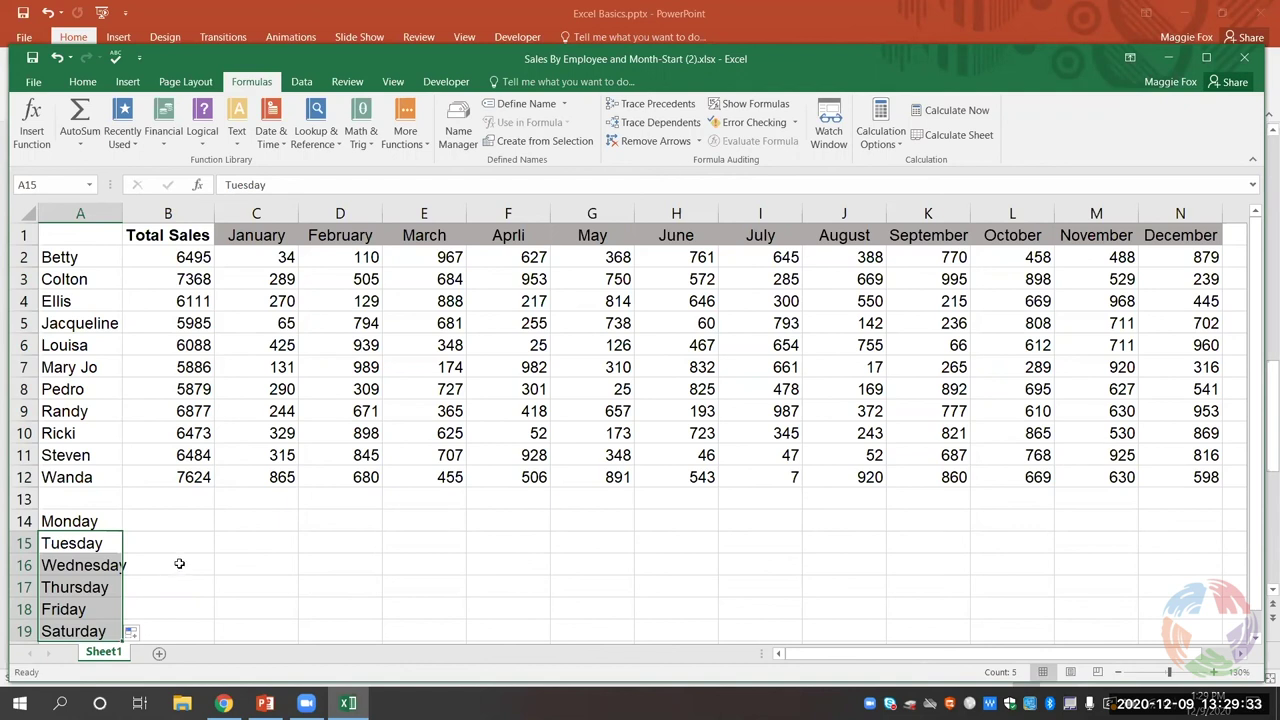
Step: Clear the weekday entries from cells A14:A19
click(107, 521)
drag(107, 521, 108, 630)
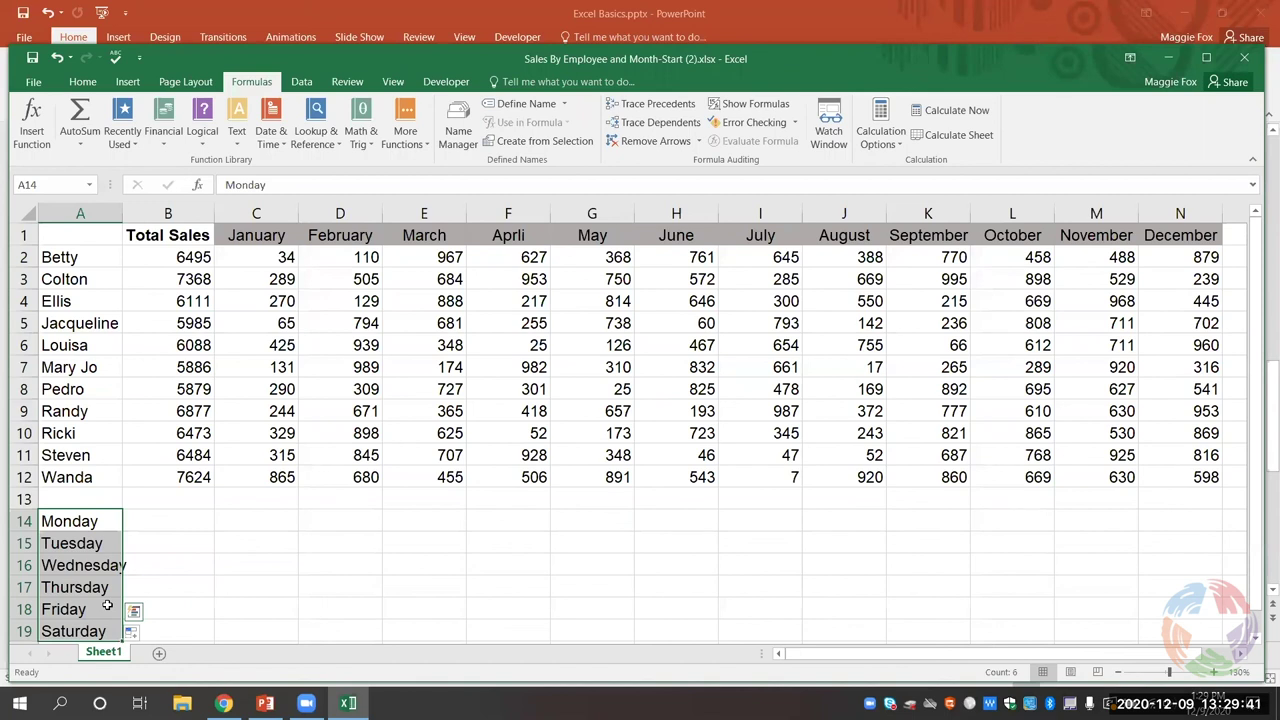
key(Delete)
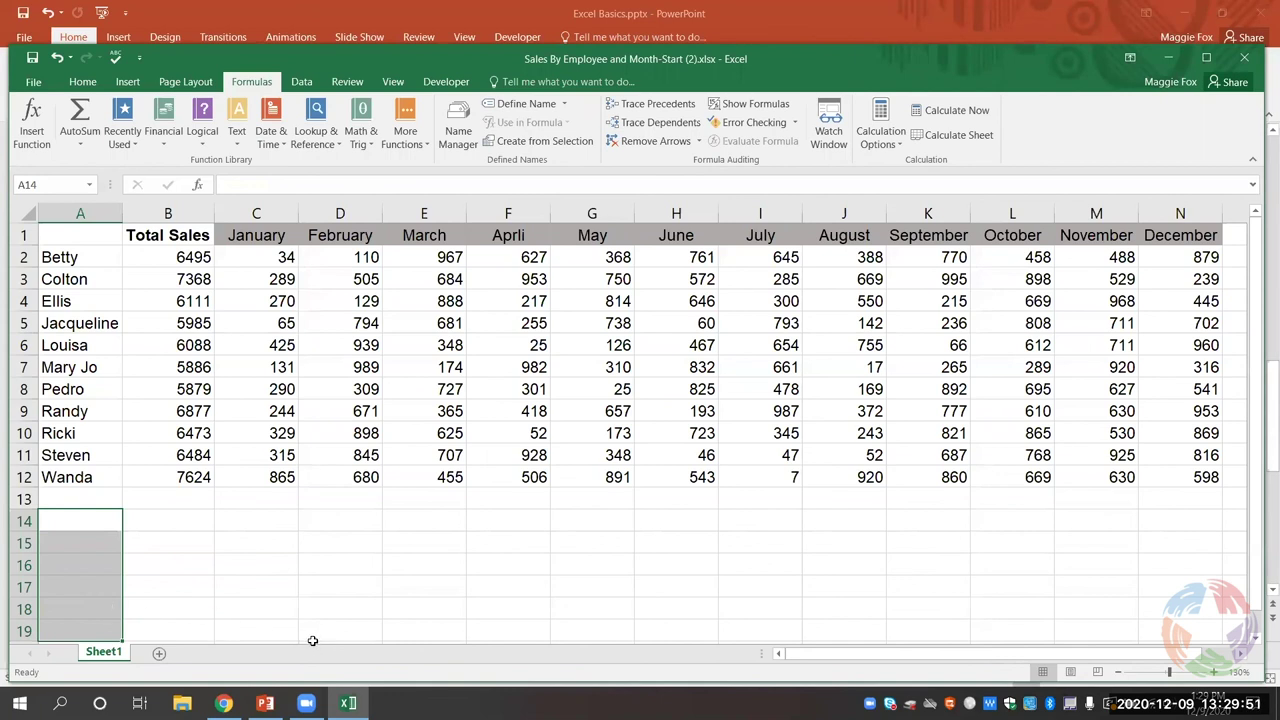
click(318, 598)
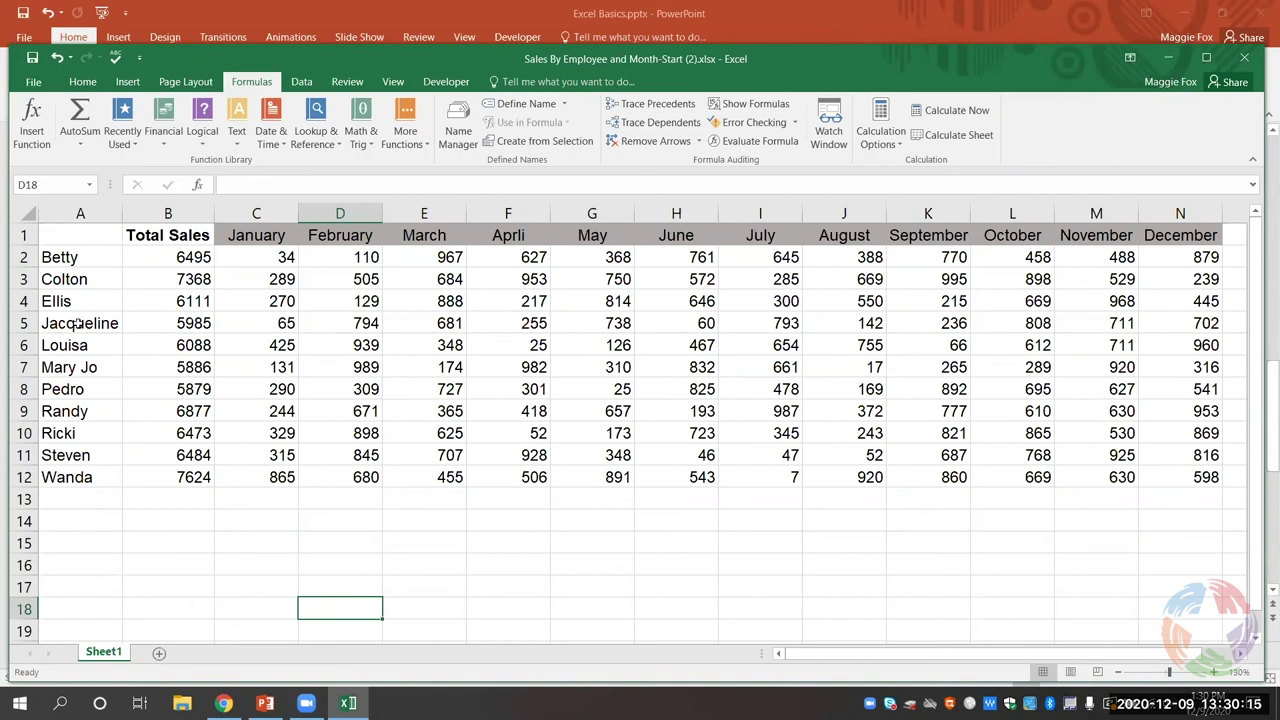
Step: Set up a custom sort of the whole sheet by Total Sales, on values, in largest to smallest order
click(31, 214)
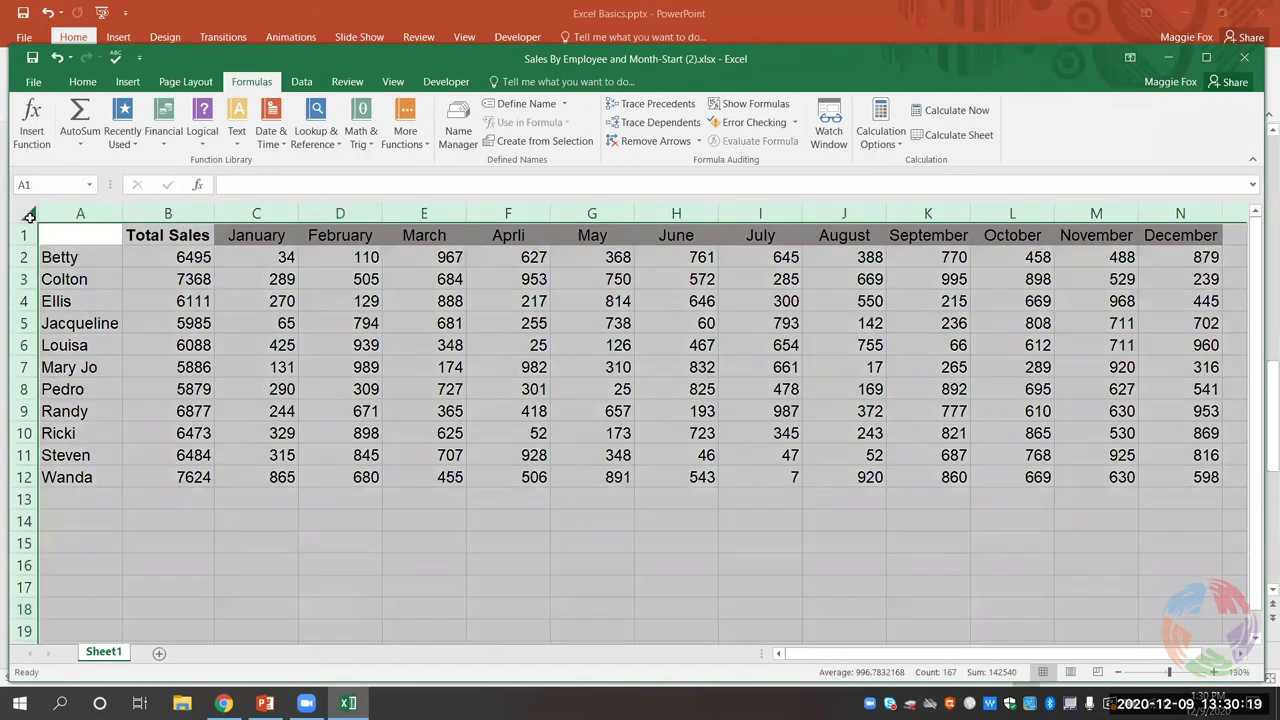
click(82, 84)
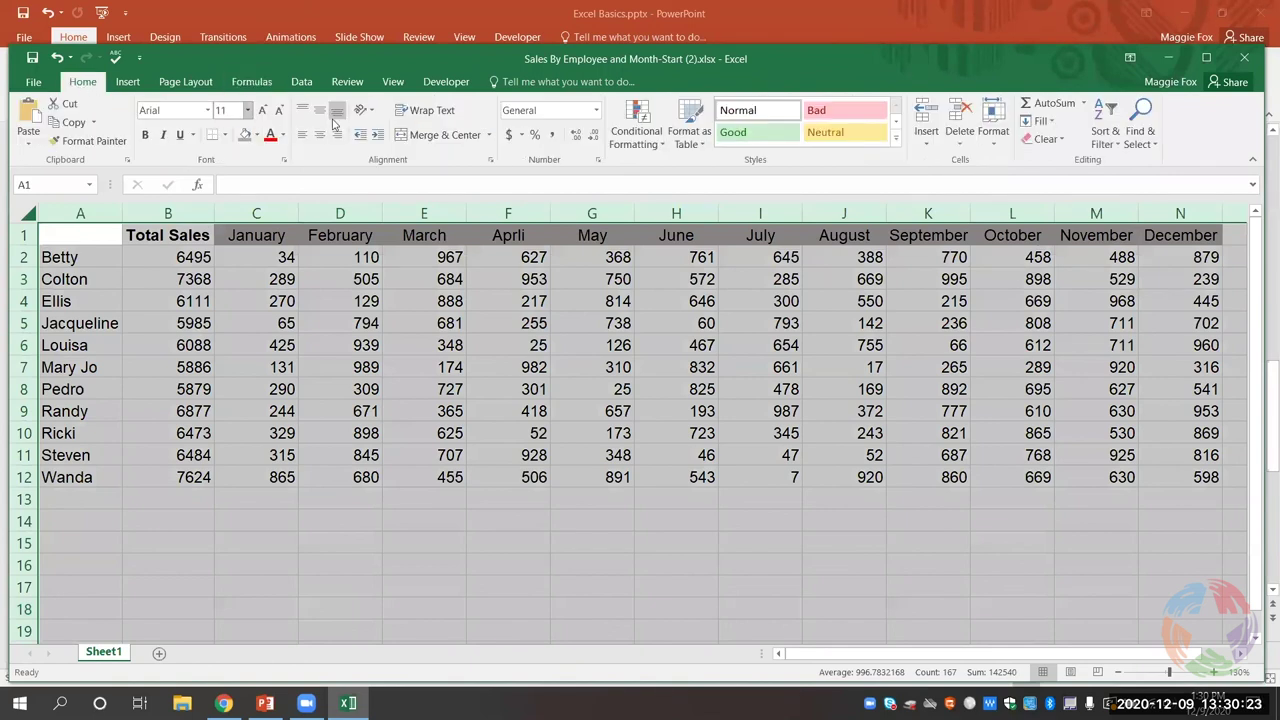
click(1113, 148)
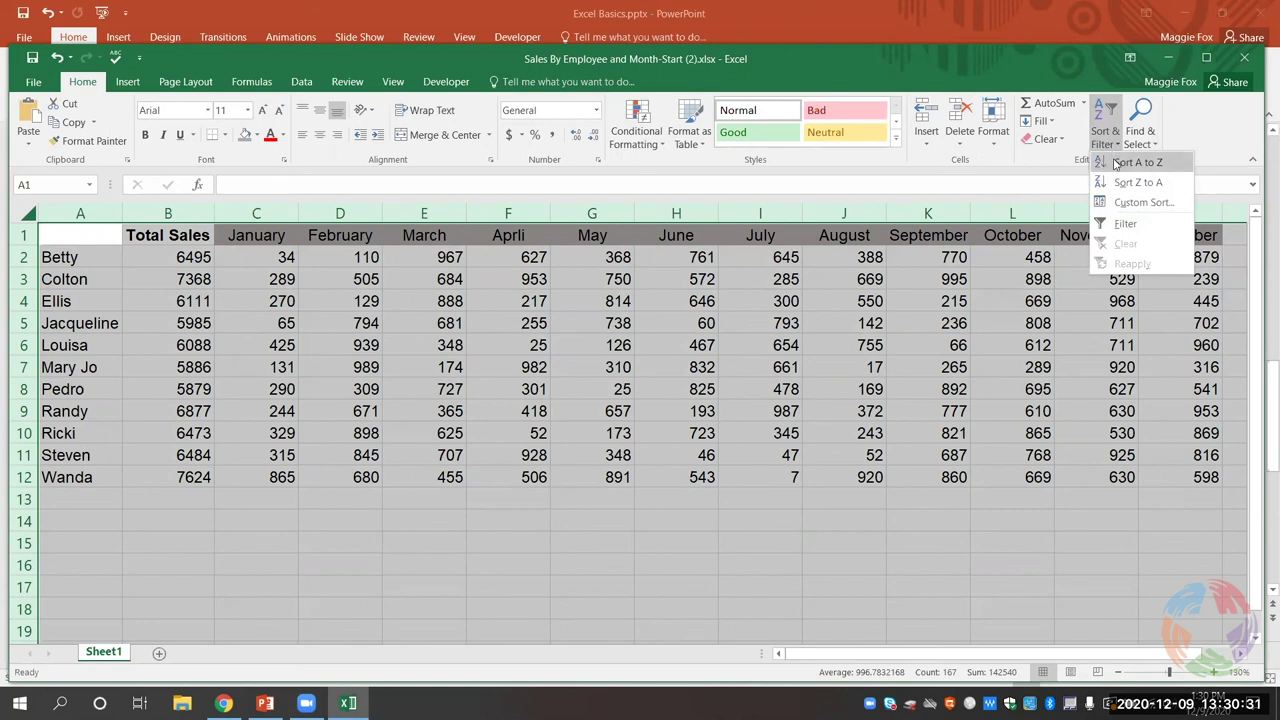
click(1141, 203)
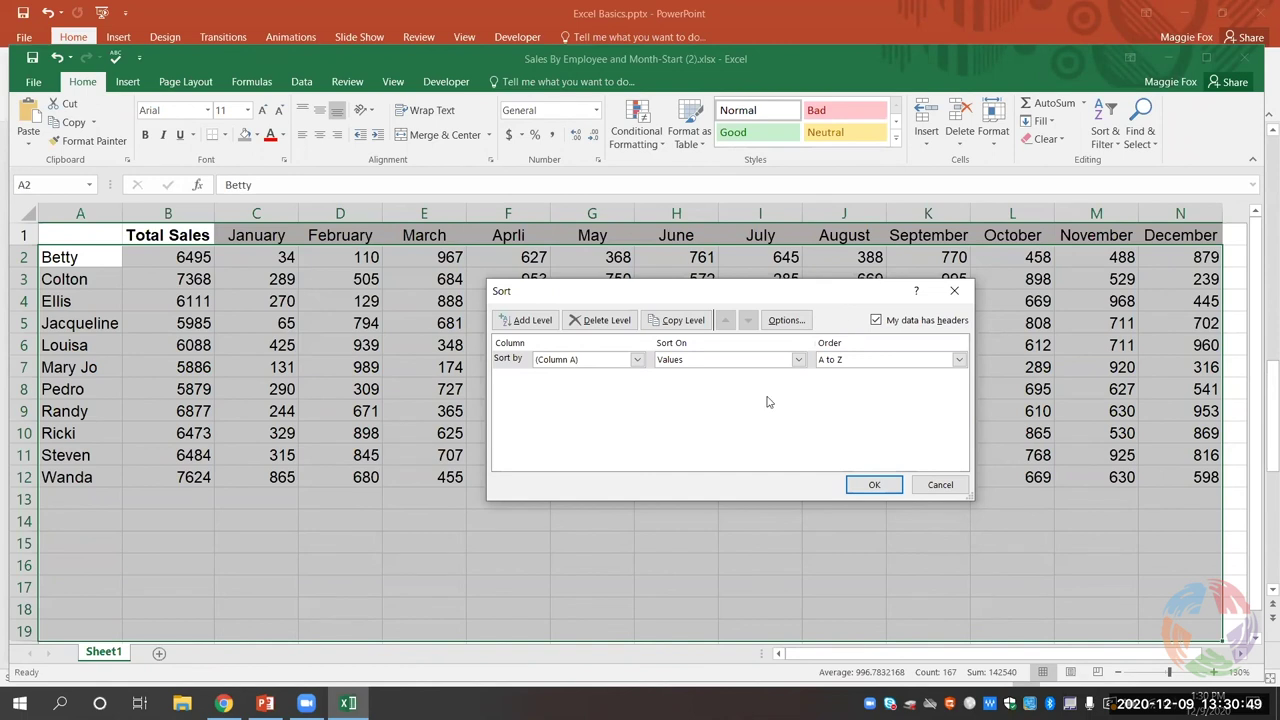
click(548, 360)
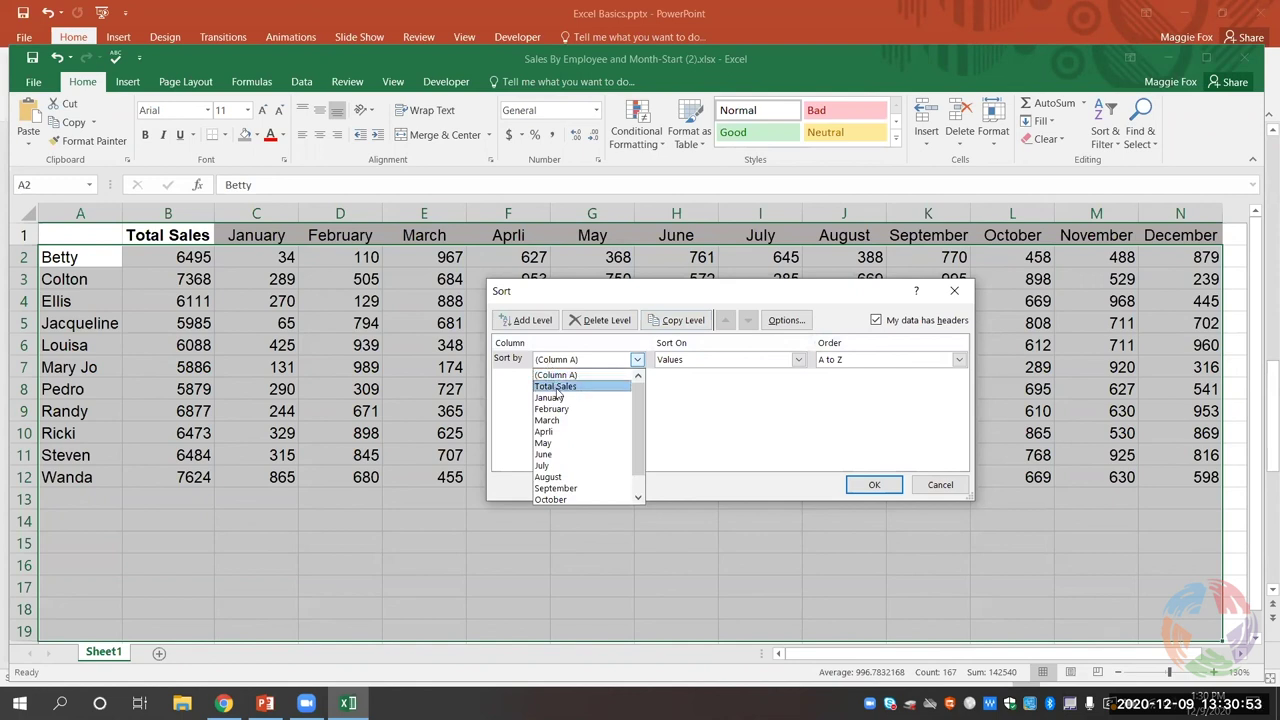
click(557, 389)
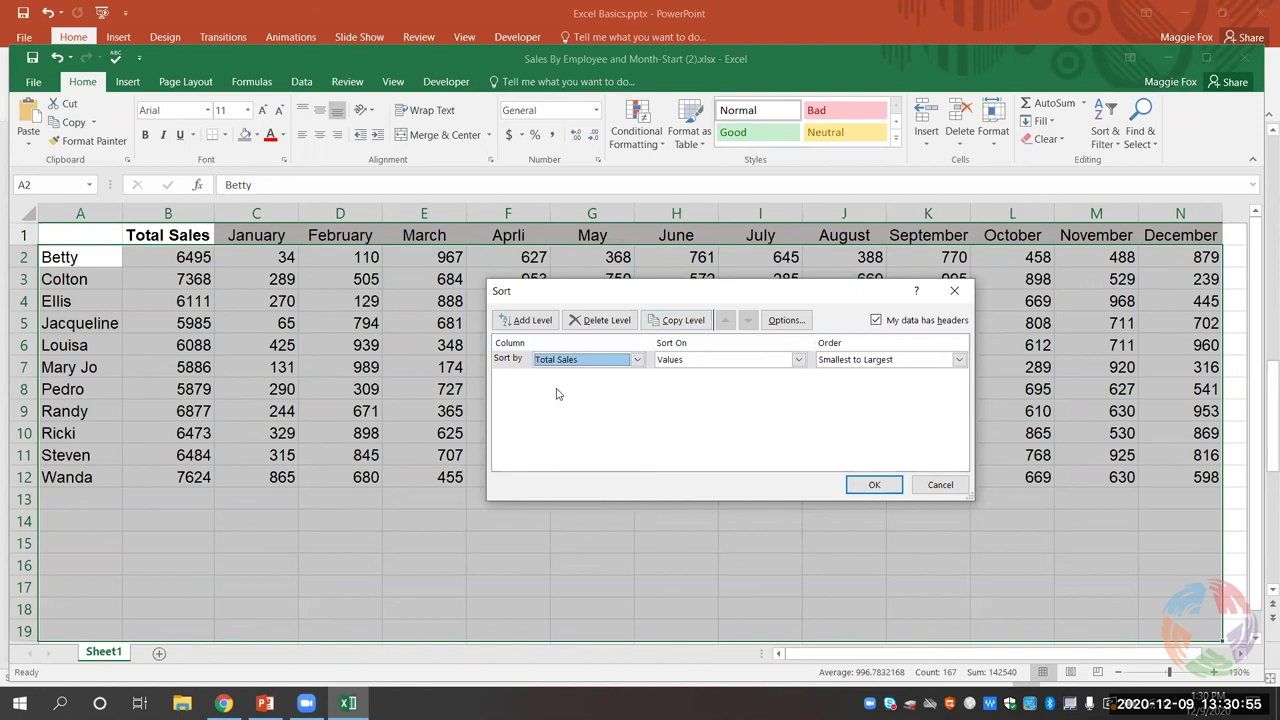
click(687, 364)
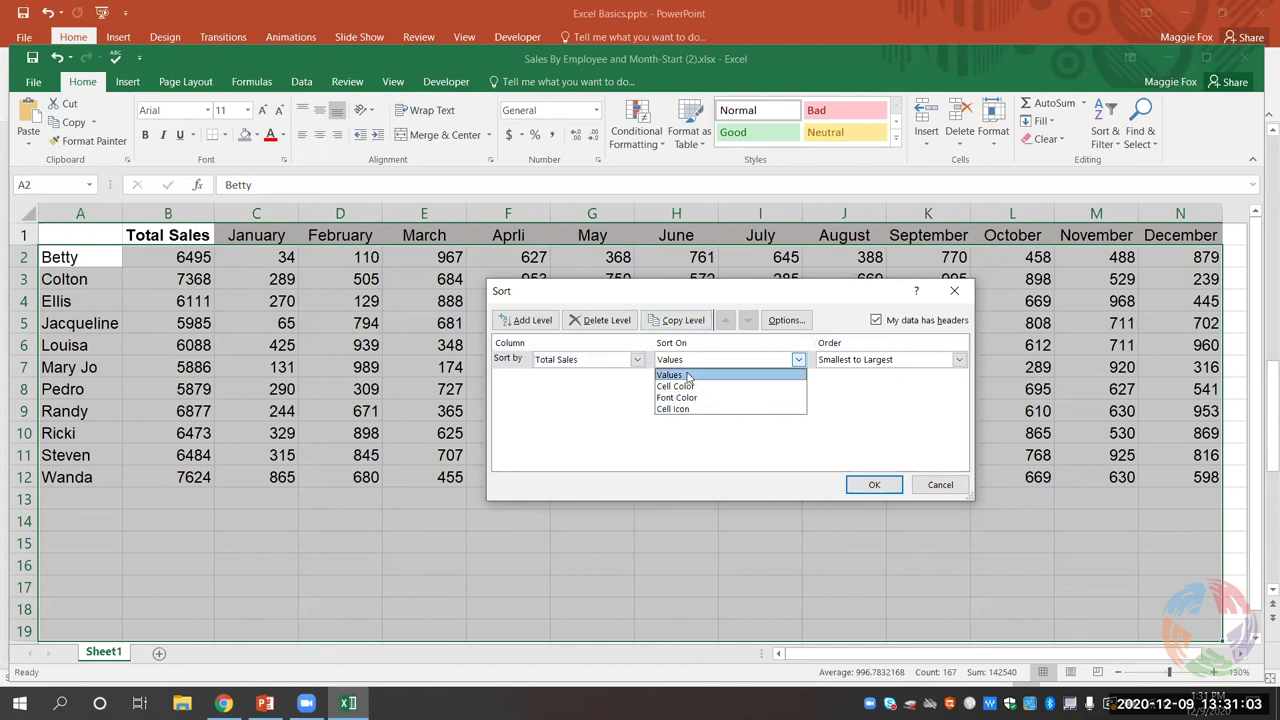
click(688, 376)
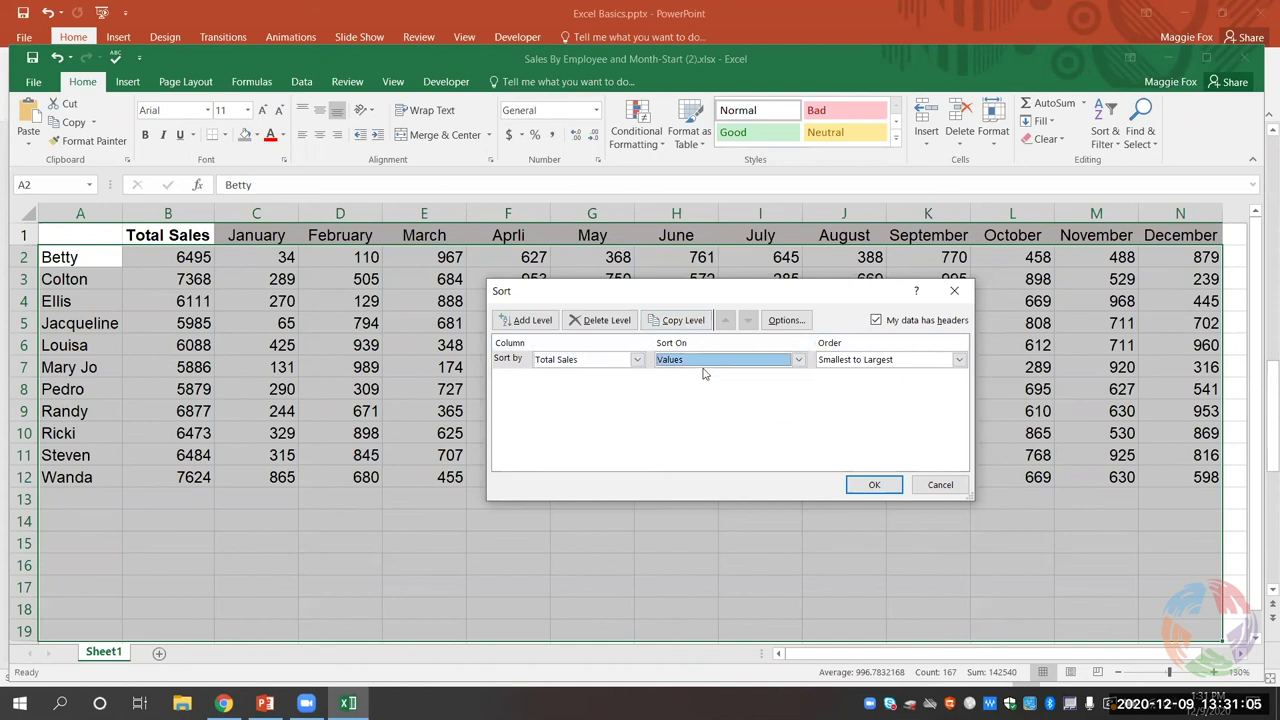
click(829, 366)
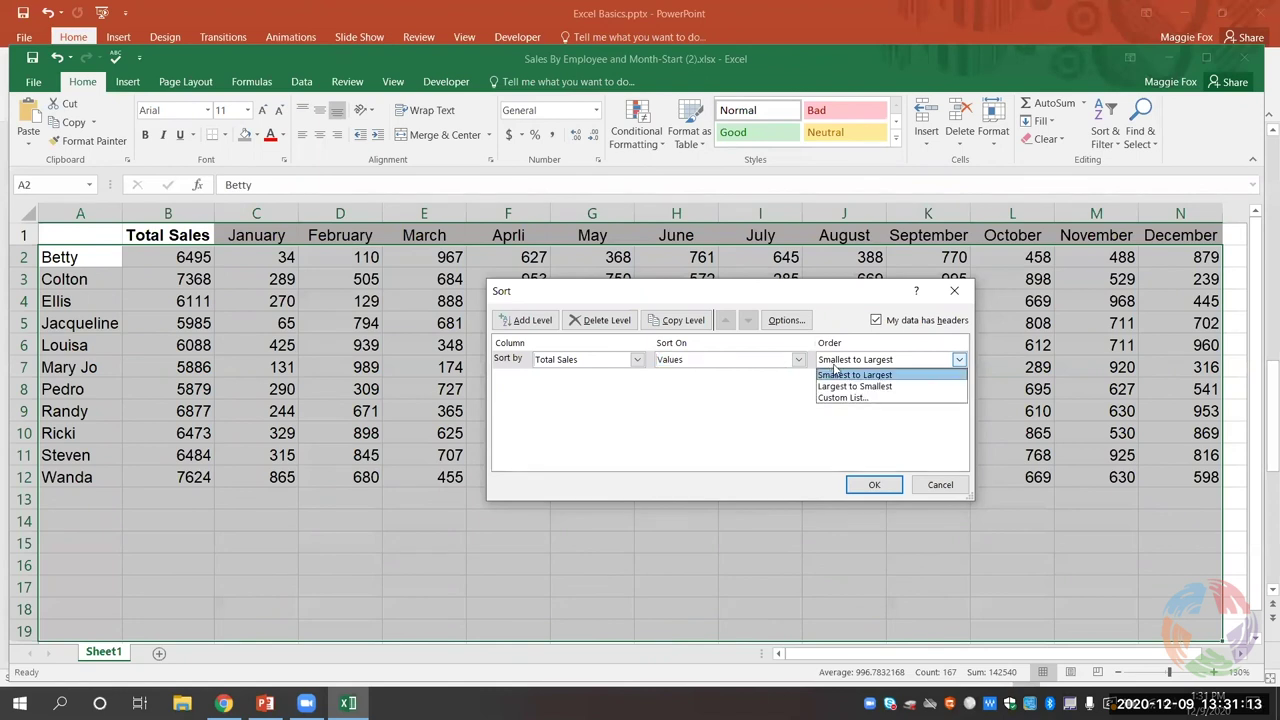
click(845, 387)
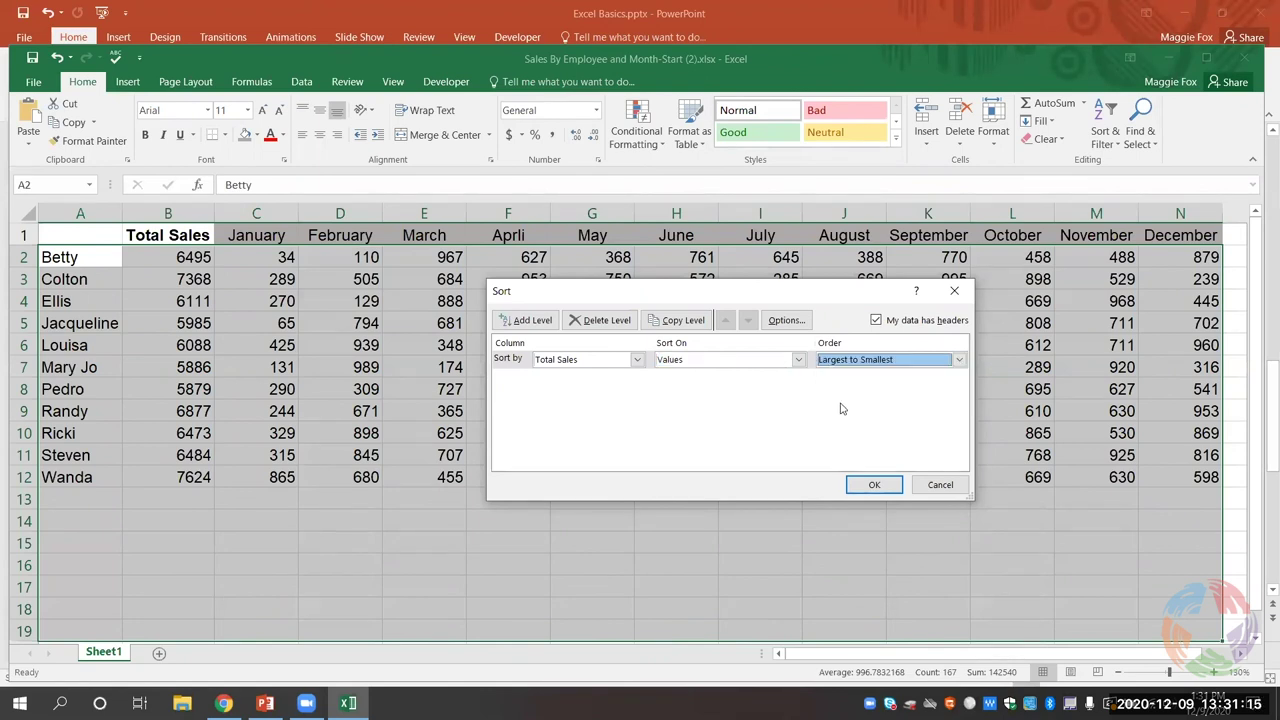
Step: Add a second sort level by Column A, on values, A to Z, and apply the sort
click(527, 321)
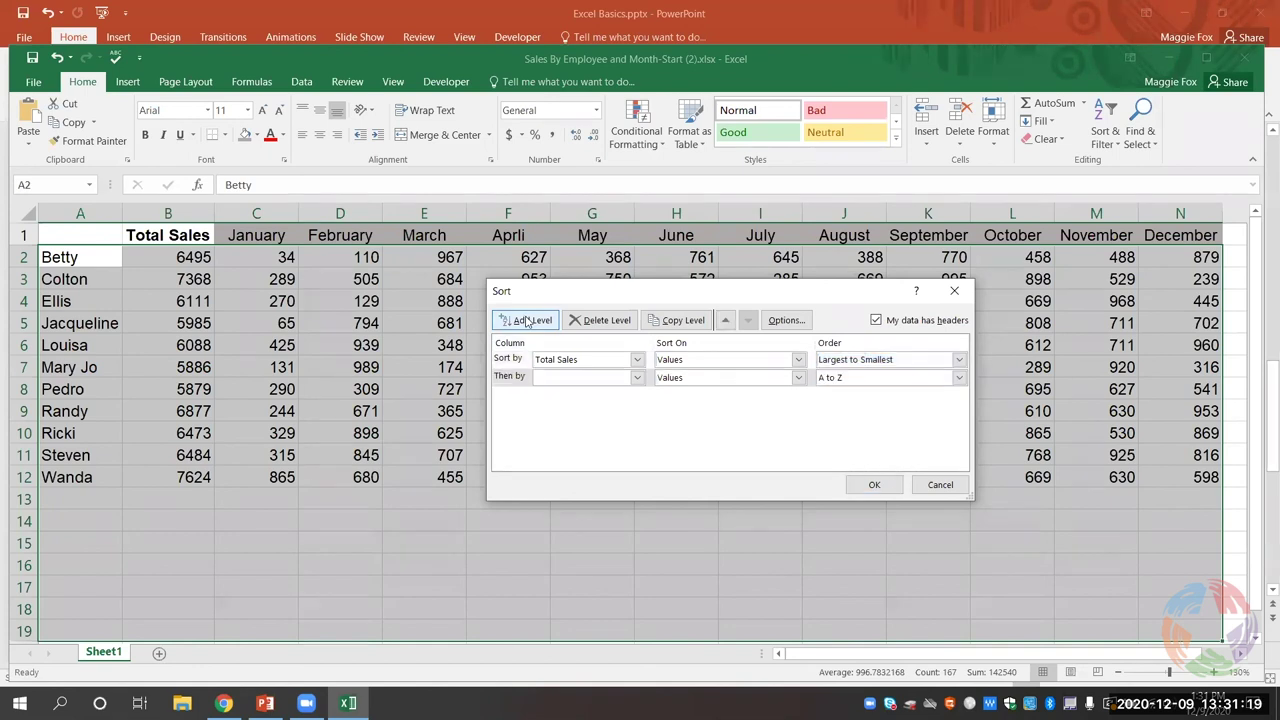
click(634, 379)
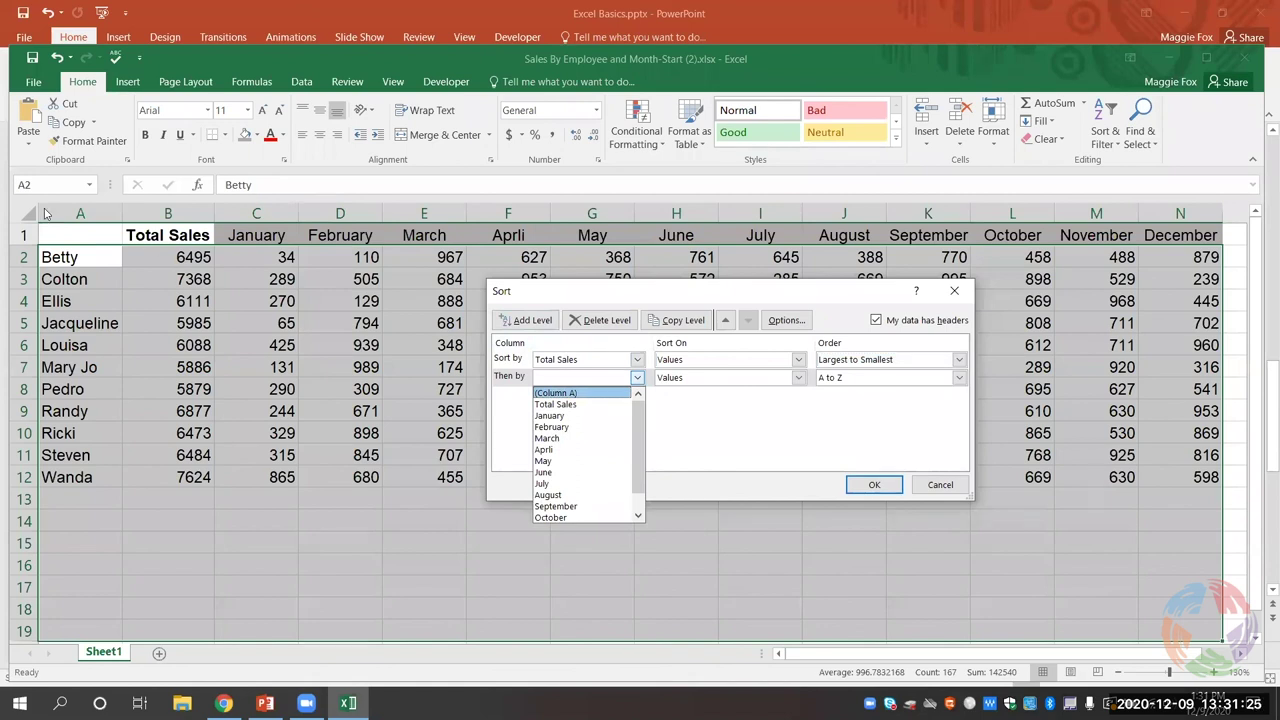
click(556, 393)
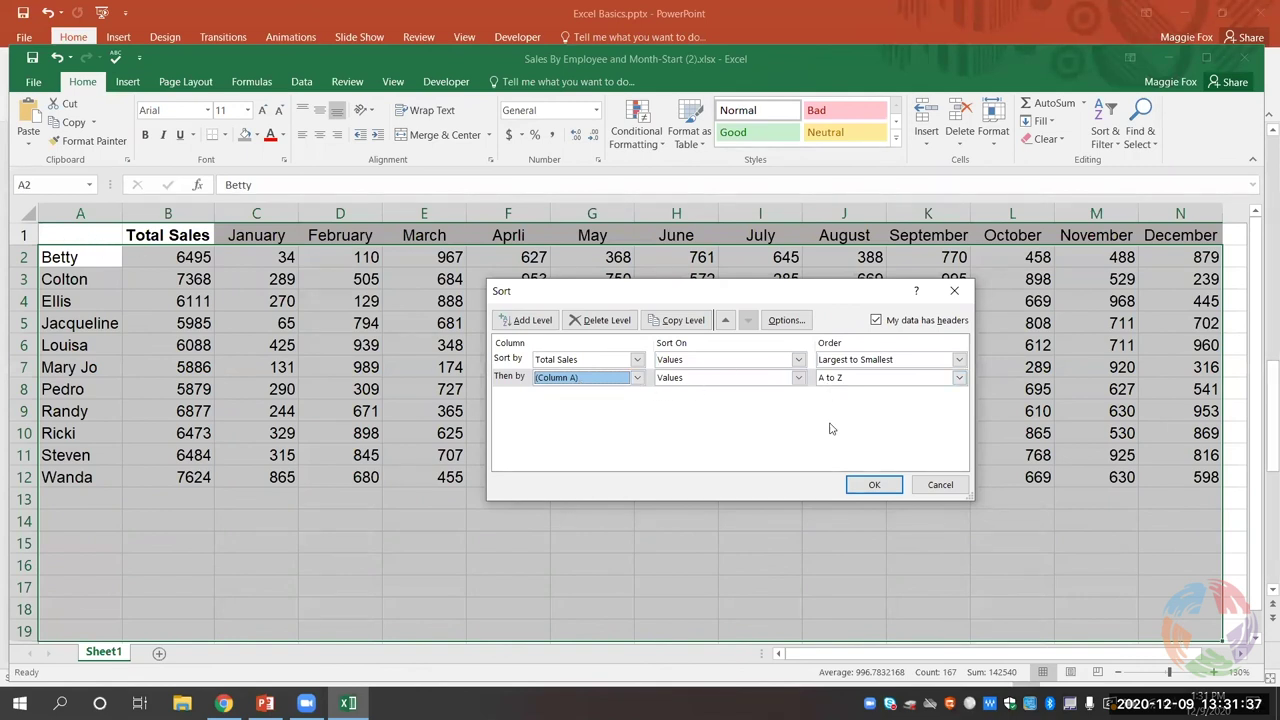
click(855, 484)
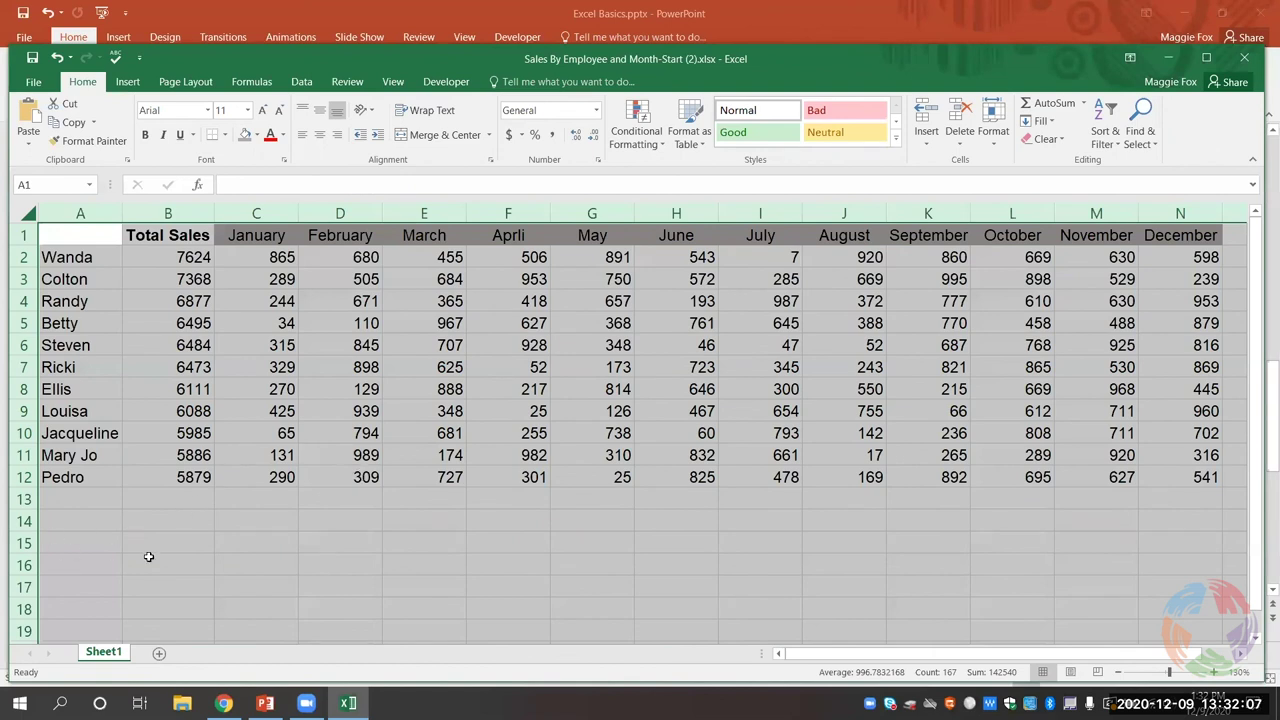
click(231, 568)
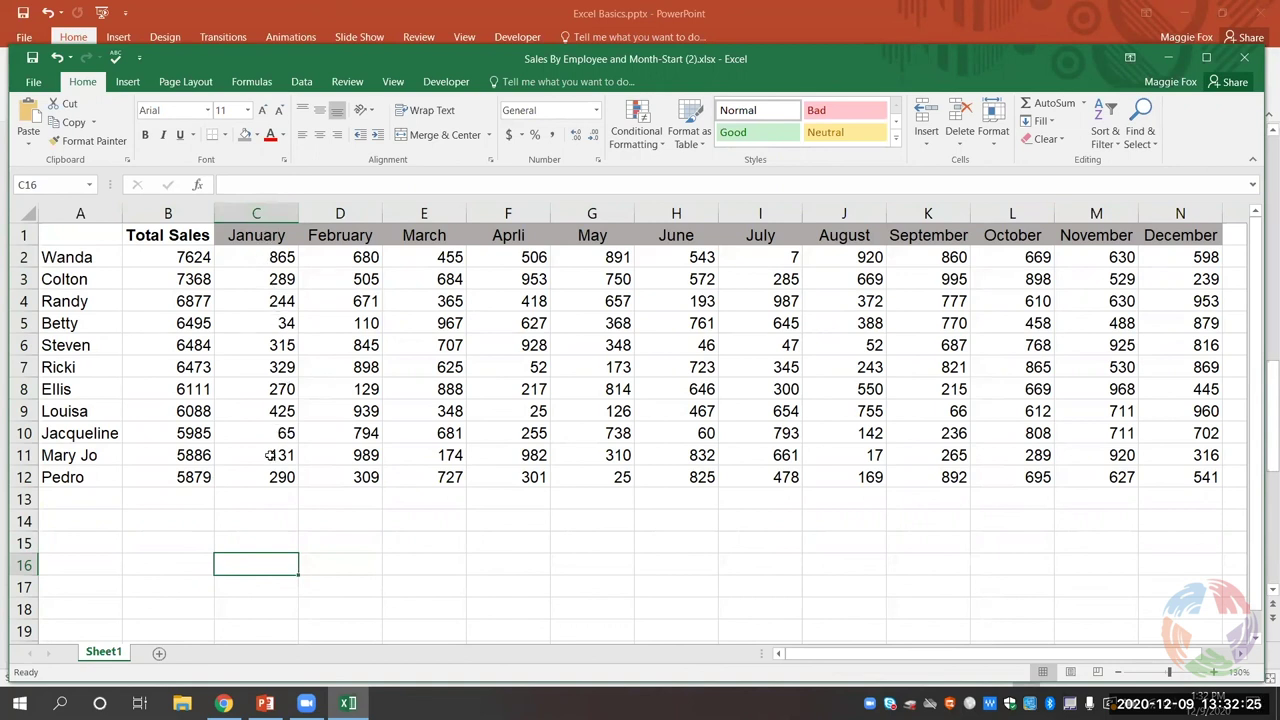
Step: Average the January sales C2:C12 in cell C13 with the Average function
click(270, 496)
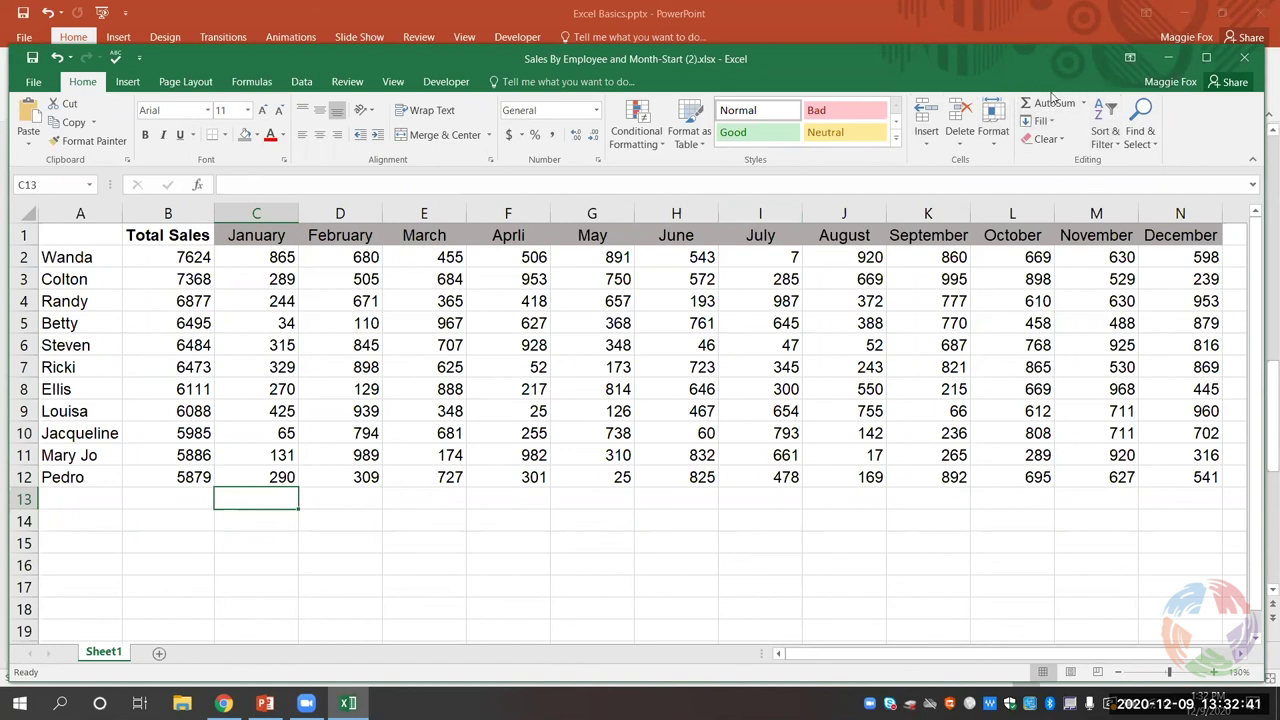
click(1083, 103)
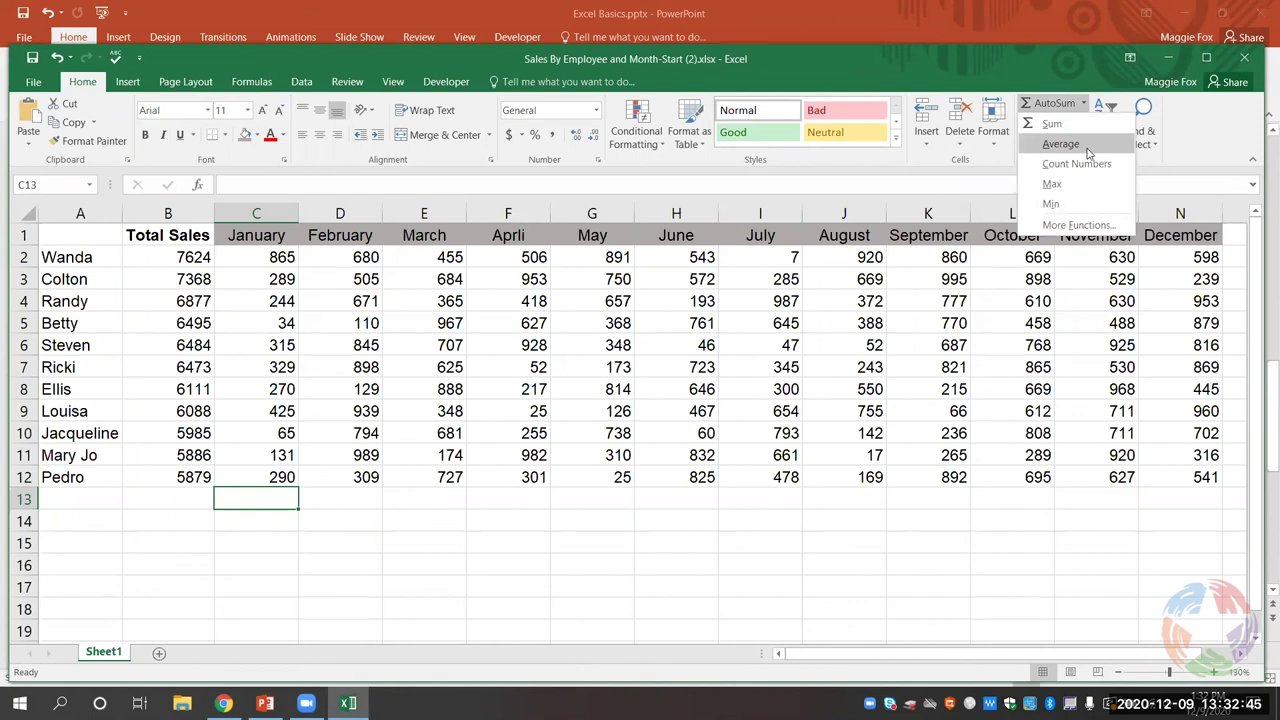
click(1060, 145)
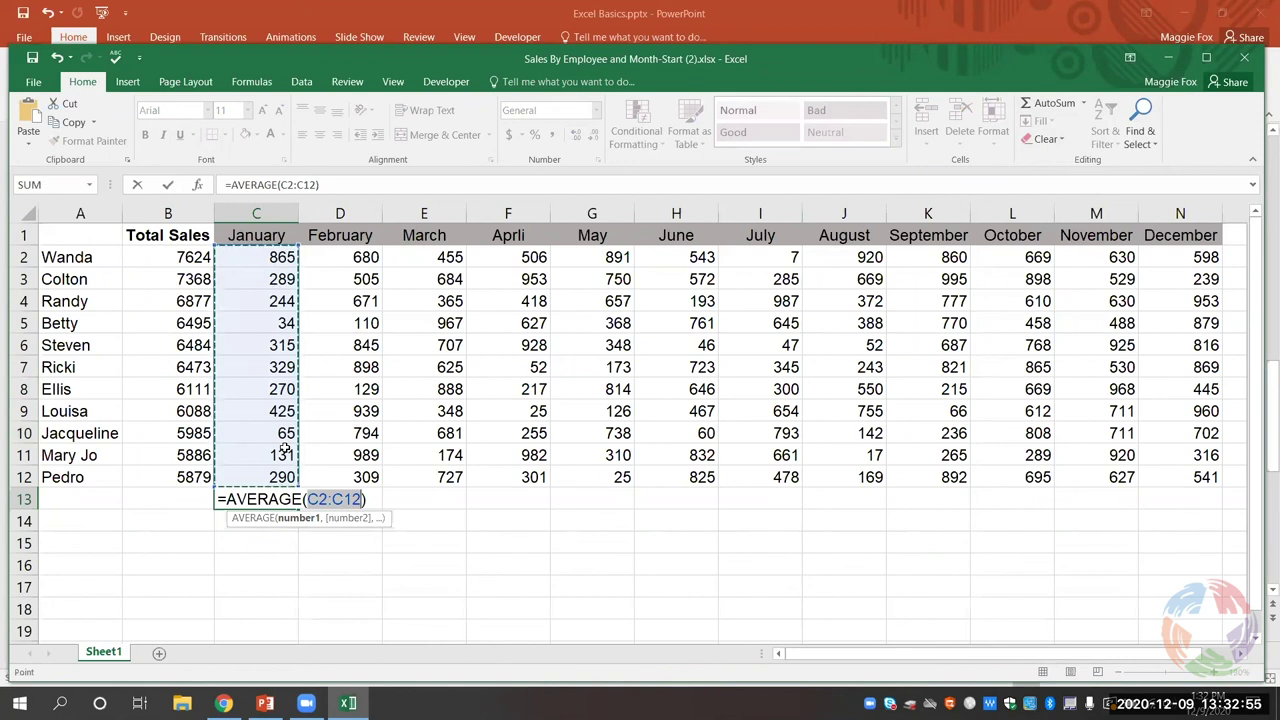
key(Return)
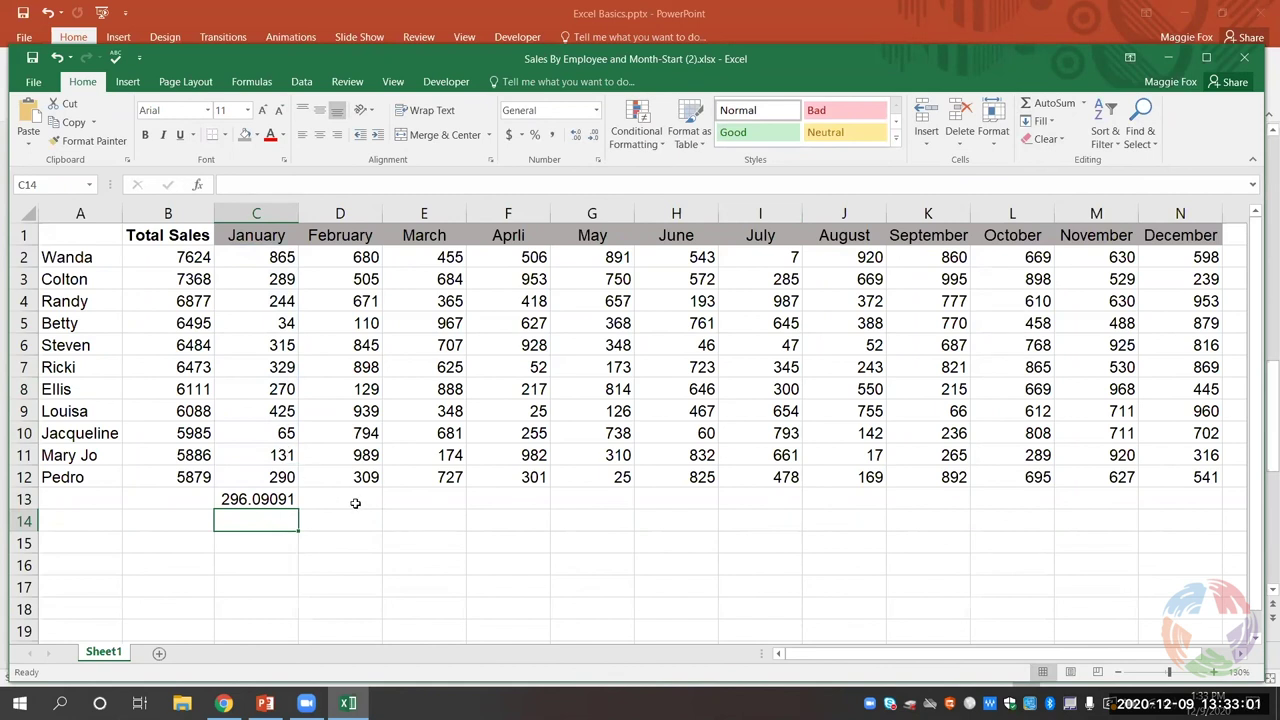
click(257, 499)
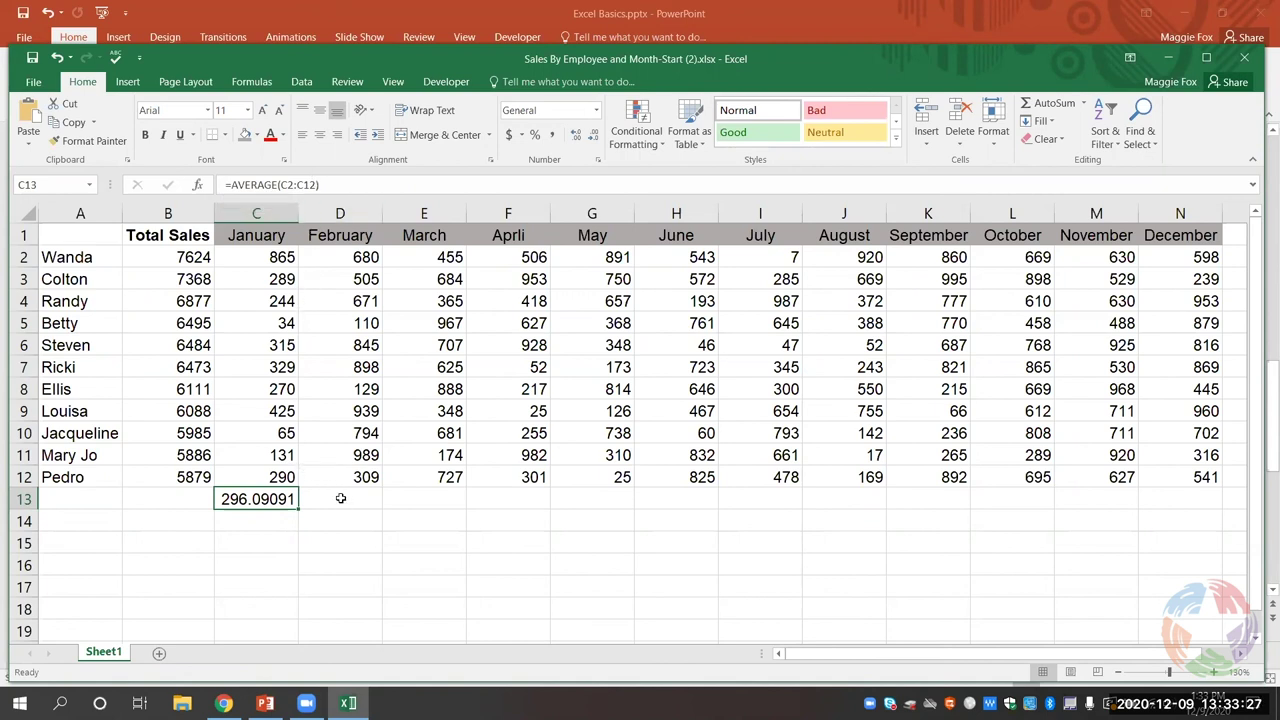
Step: Average the February sales by applying the Average function to the selected range D2:D12
click(333, 257)
drag(333, 257, 356, 477)
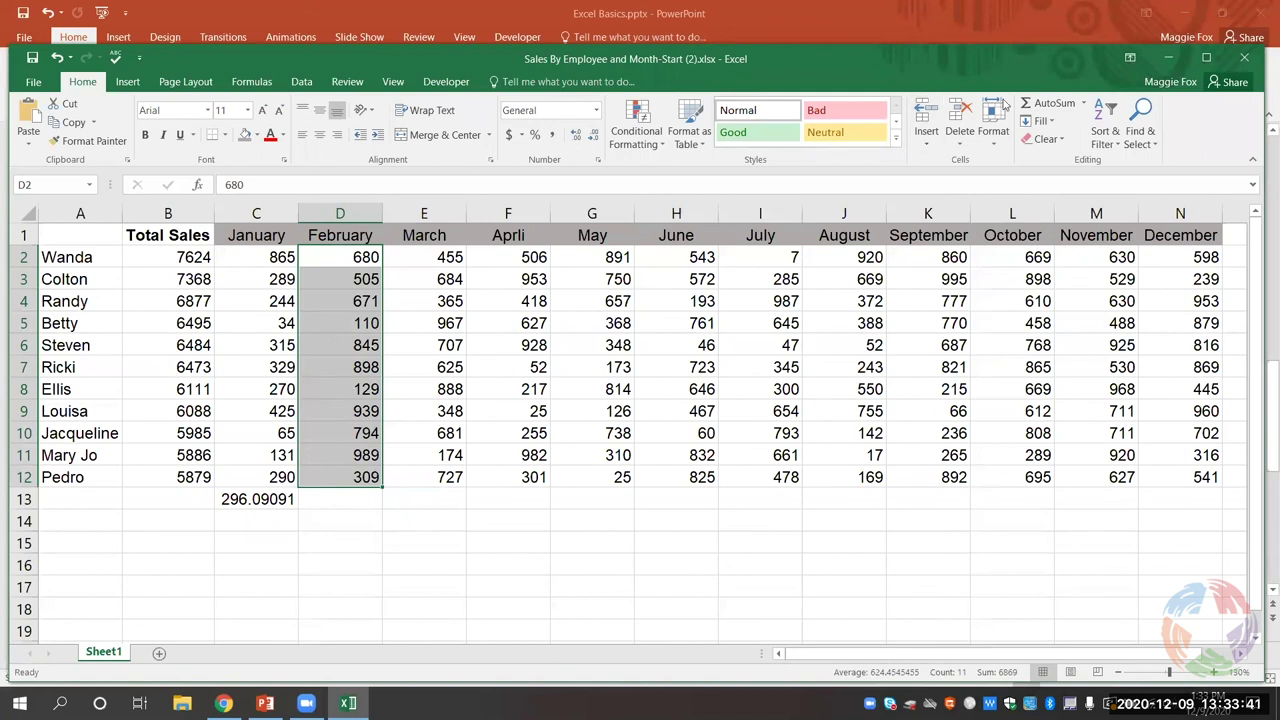
click(1084, 104)
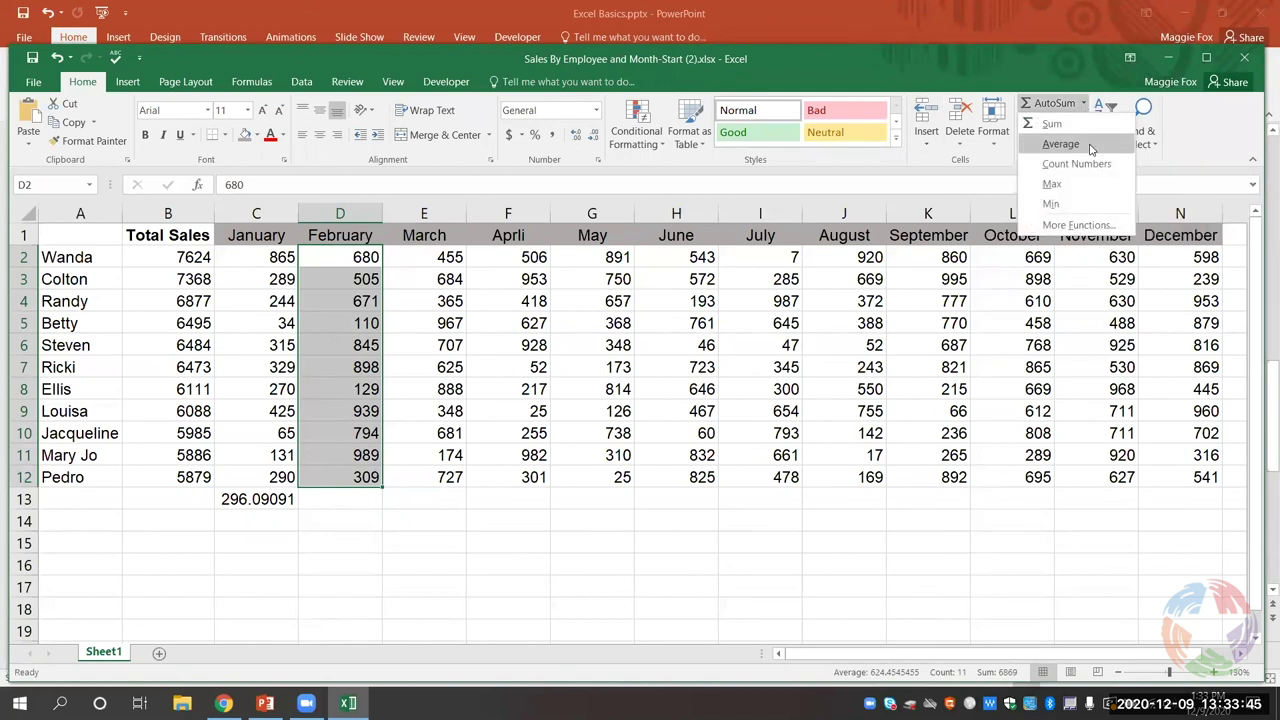
click(1090, 147)
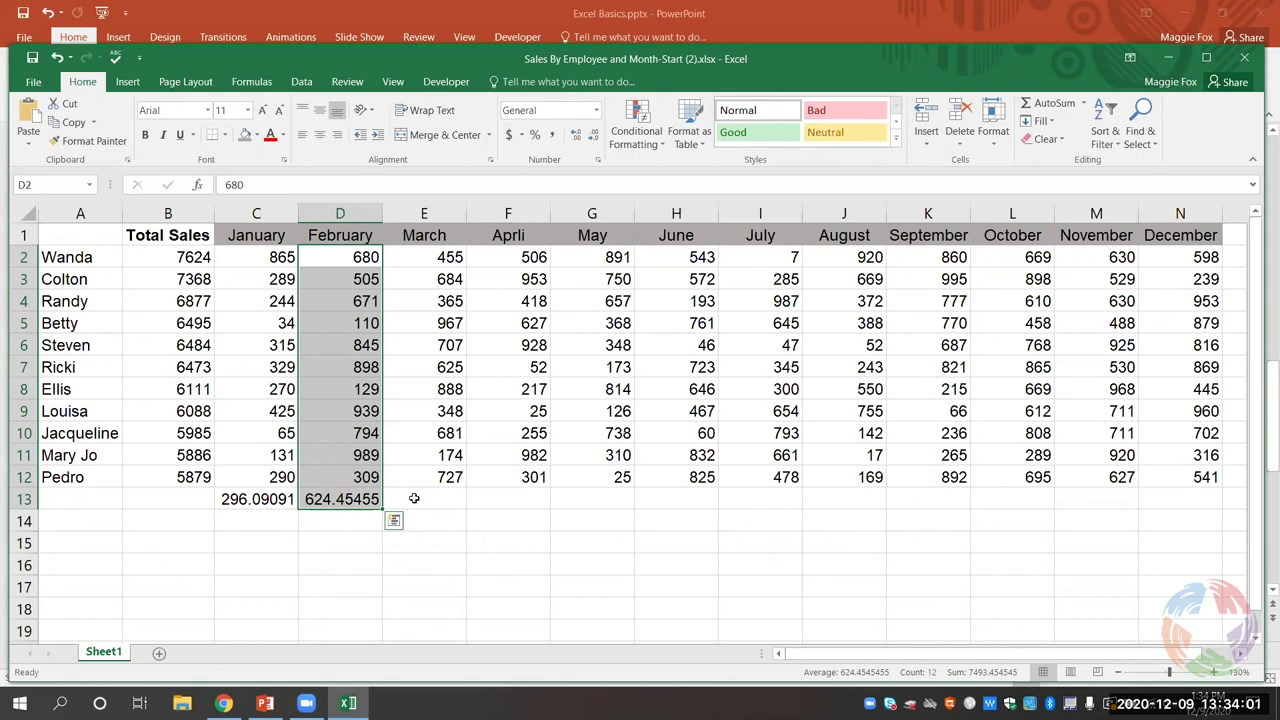
click(414, 497)
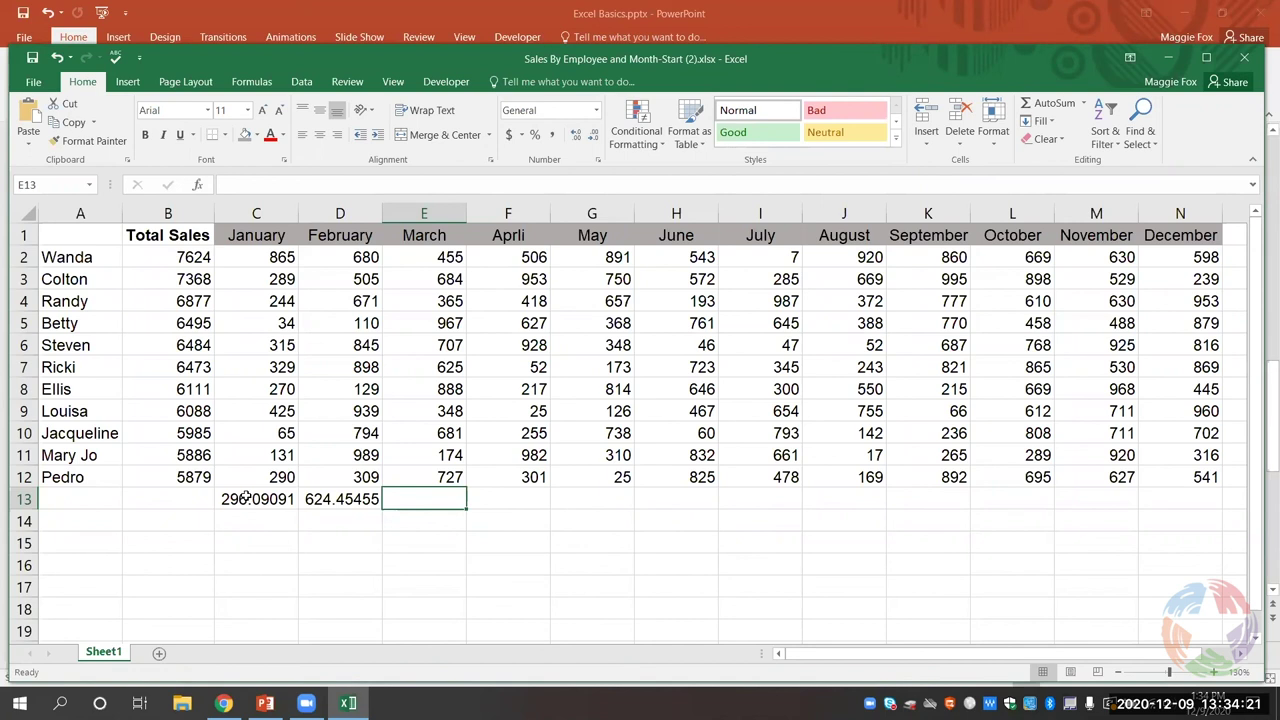
Step: Format the averages in C13:D13 with the Number category and 0 decimal places
drag(245, 498, 312, 500)
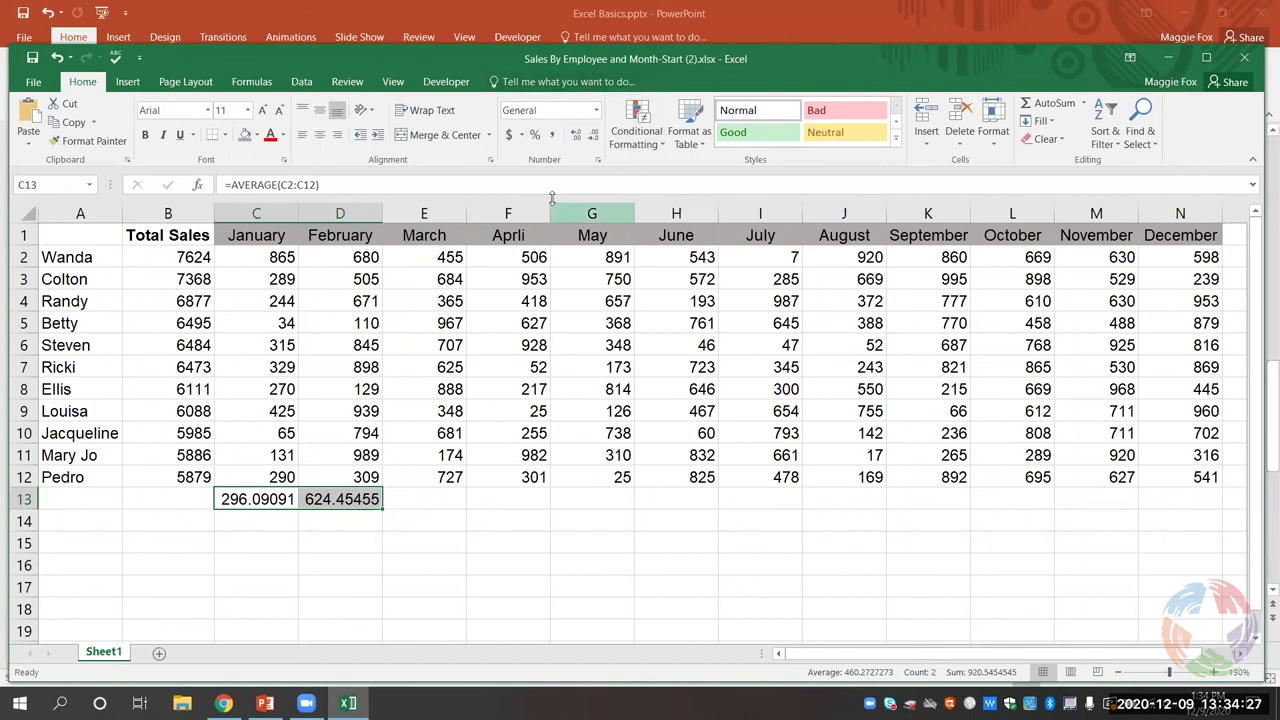
click(595, 112)
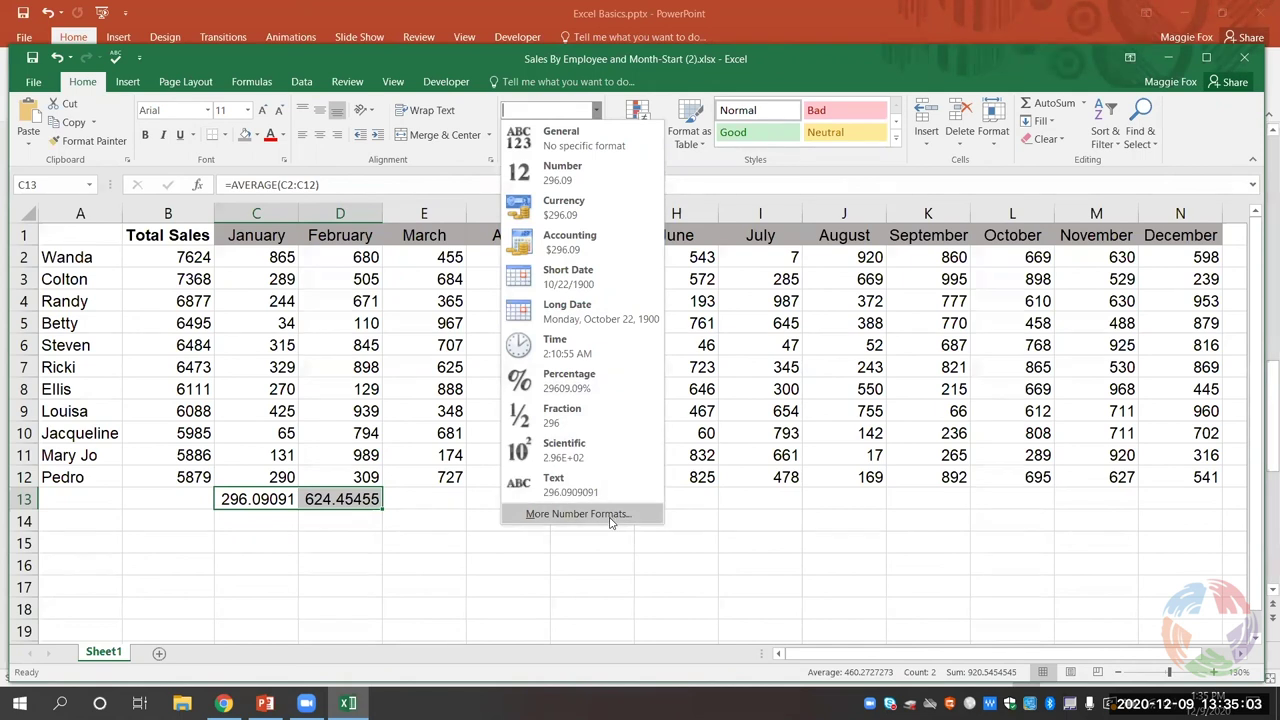
click(578, 514)
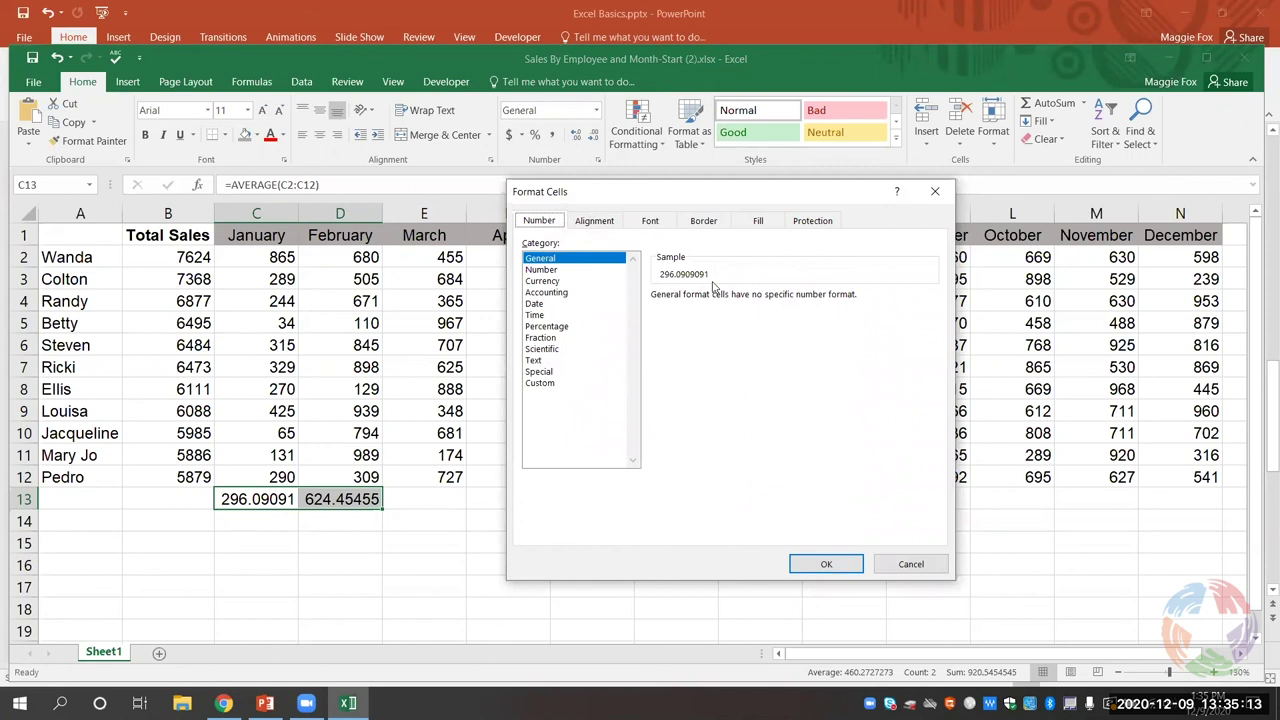
click(593, 271)
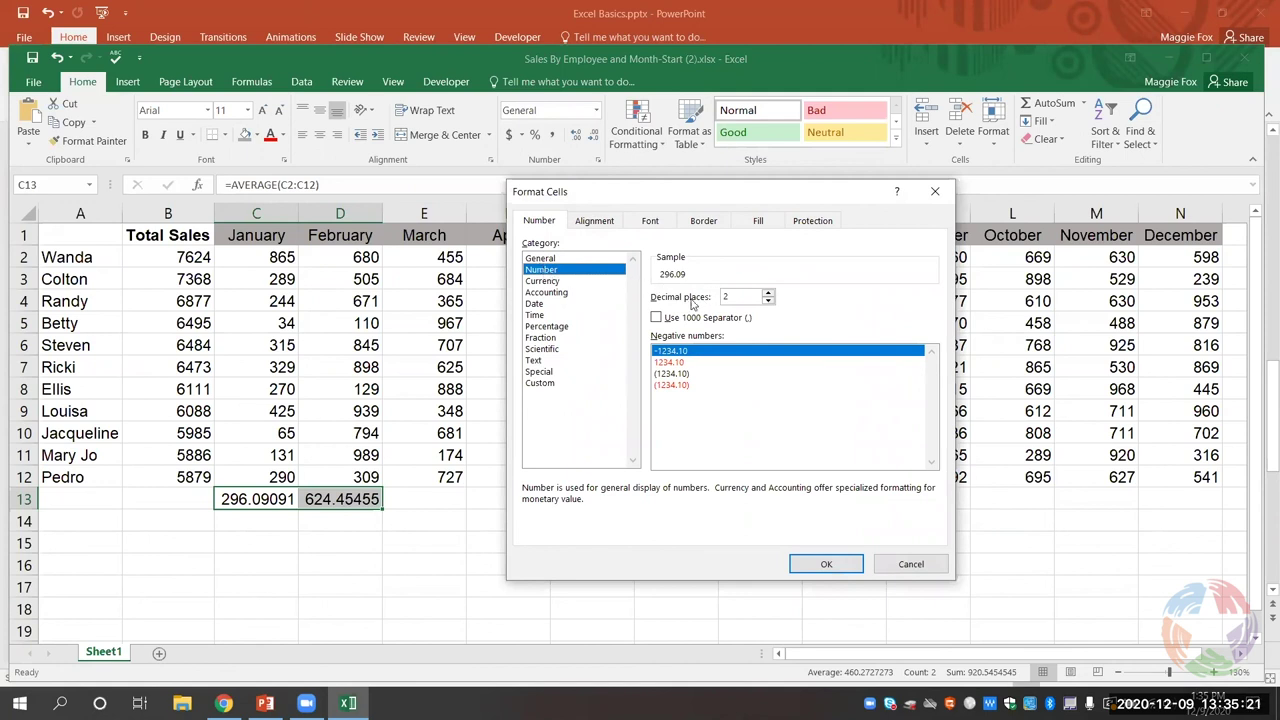
click(768, 302)
click(768, 302)
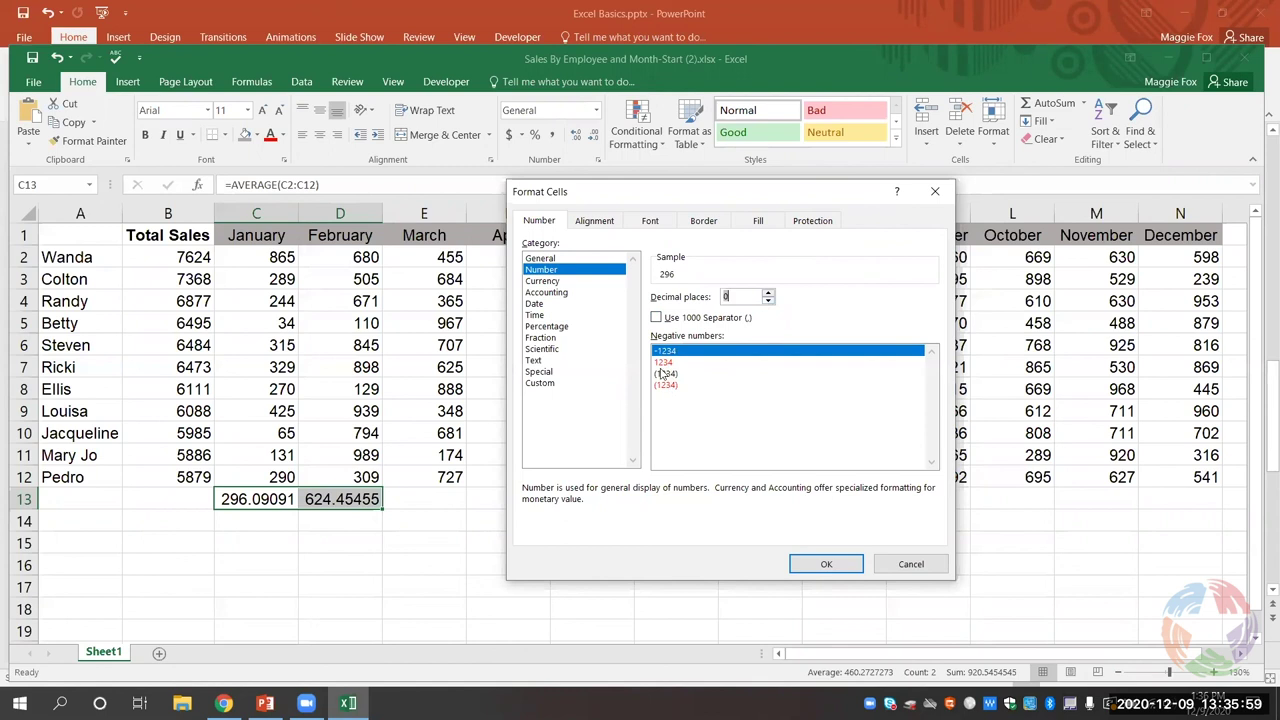
double_click(730, 304)
click(826, 566)
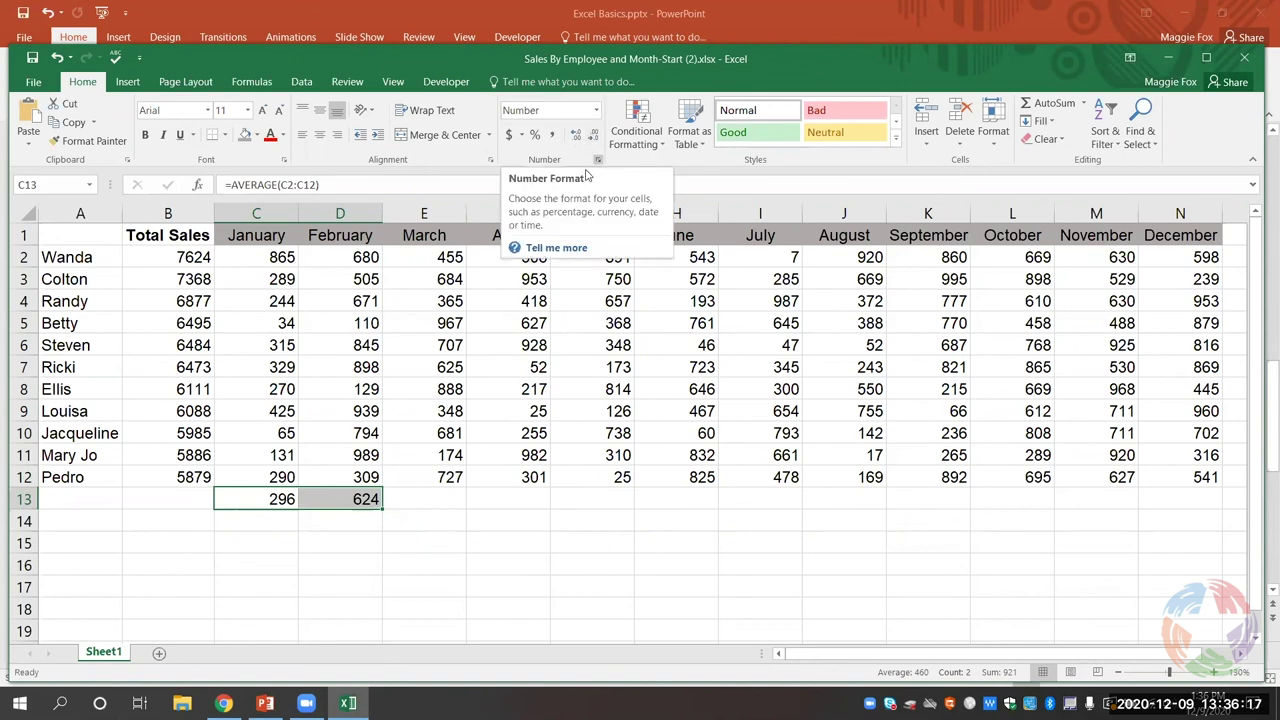
Step: Set the number format of the averages in C13:D13 to 2 decimal places
click(596, 117)
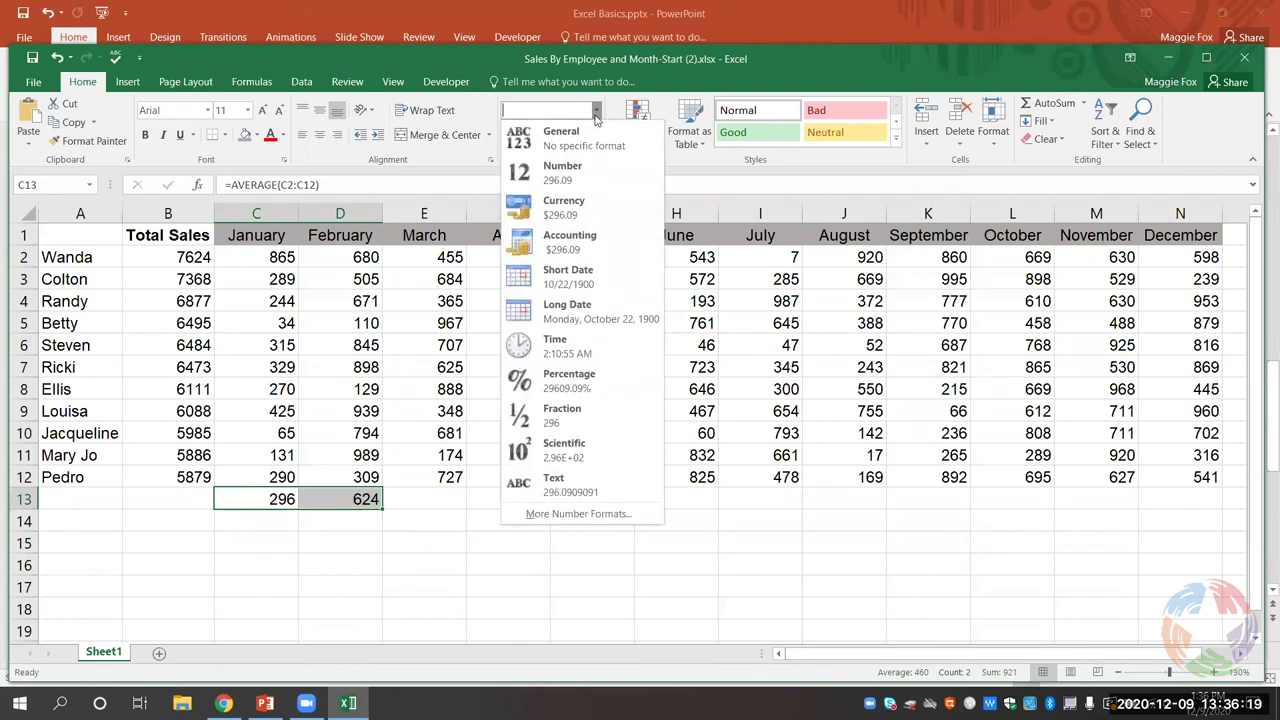
click(572, 513)
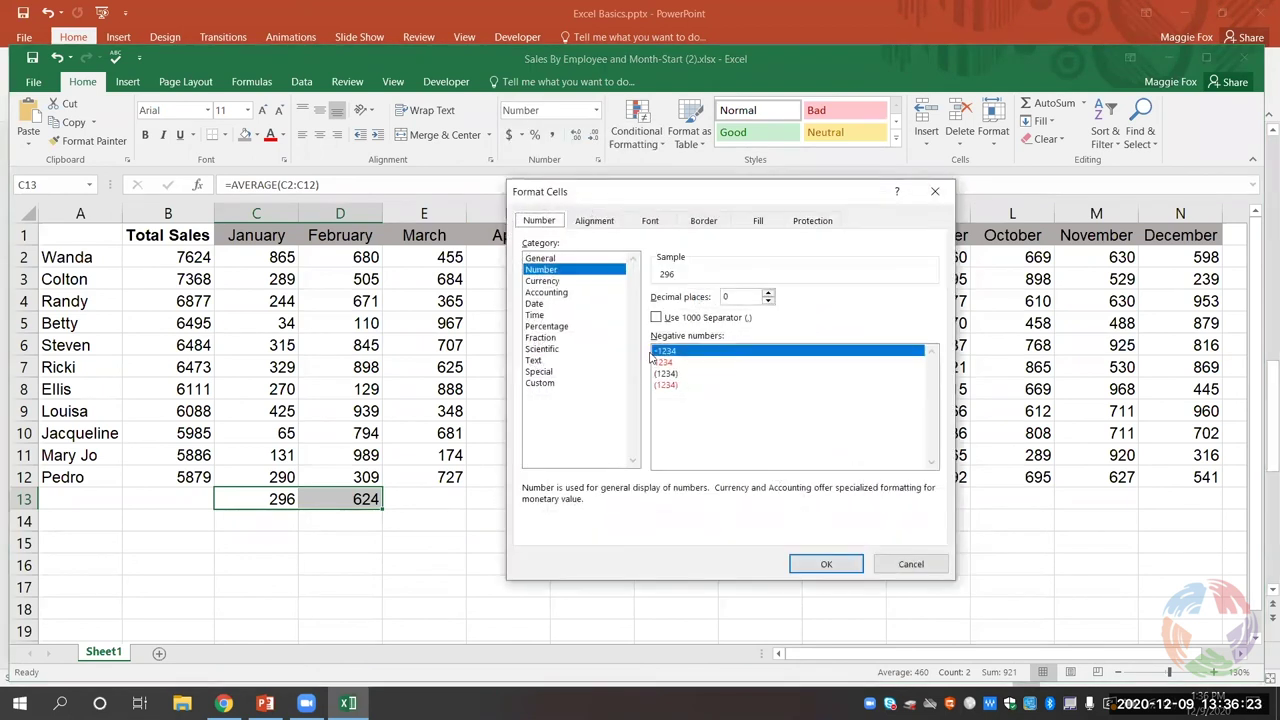
click(768, 293)
click(768, 293)
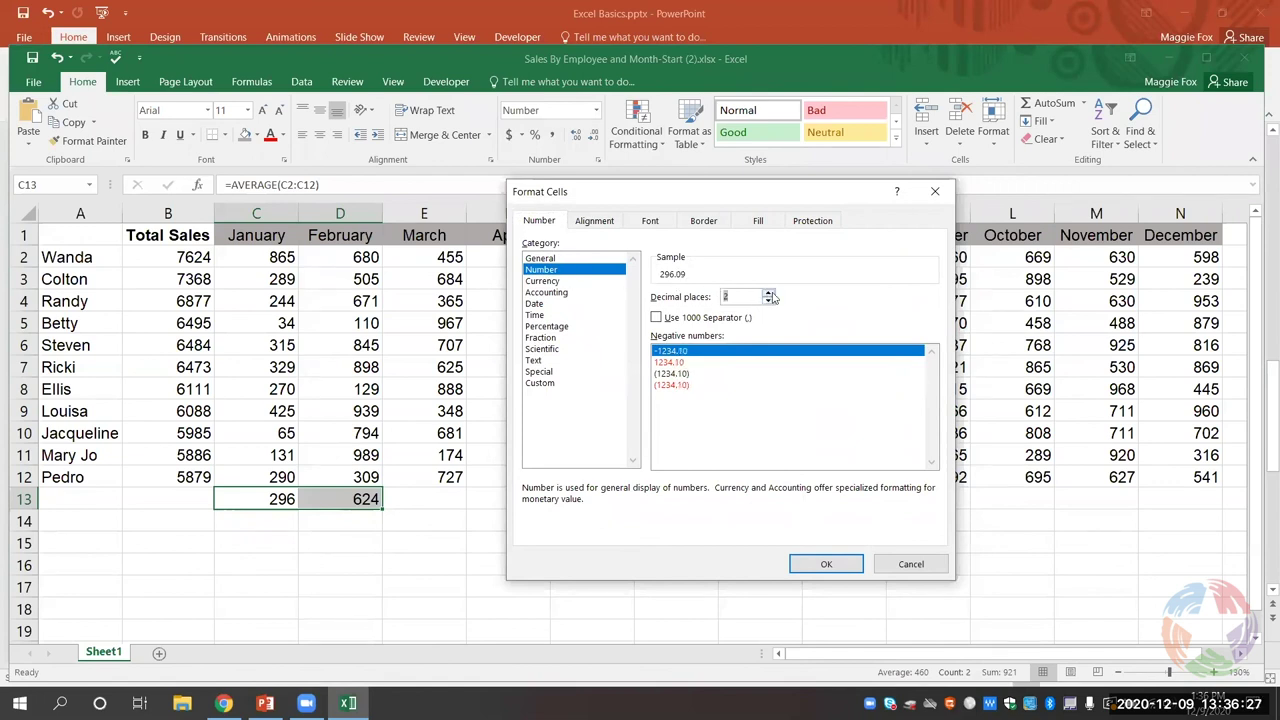
click(805, 566)
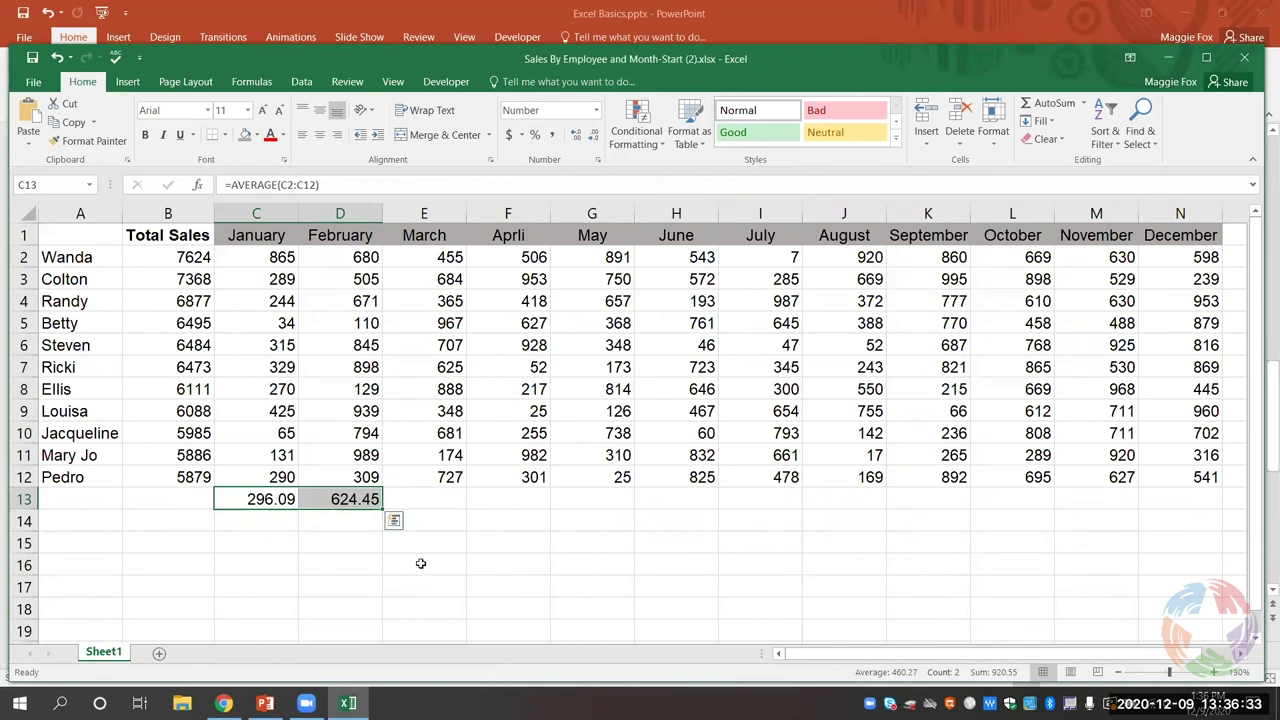
click(351, 539)
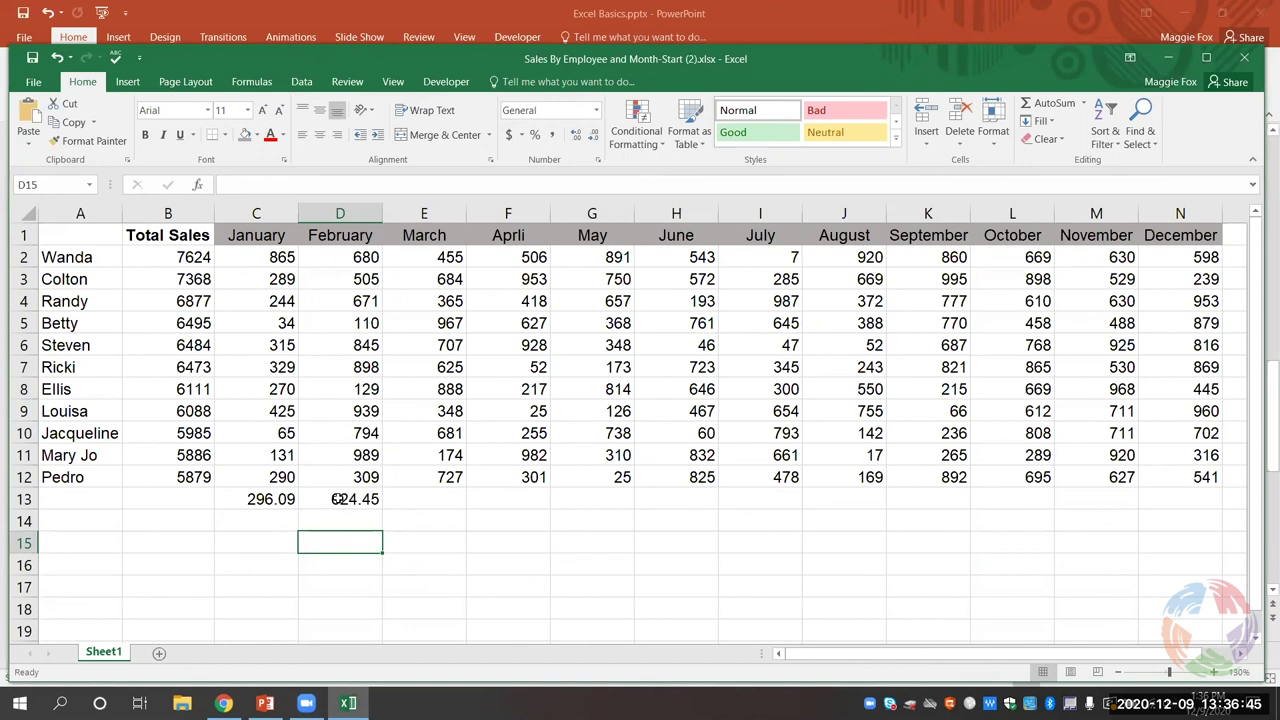
Step: Fill the February average formula in D13 across to December in N13
click(337, 499)
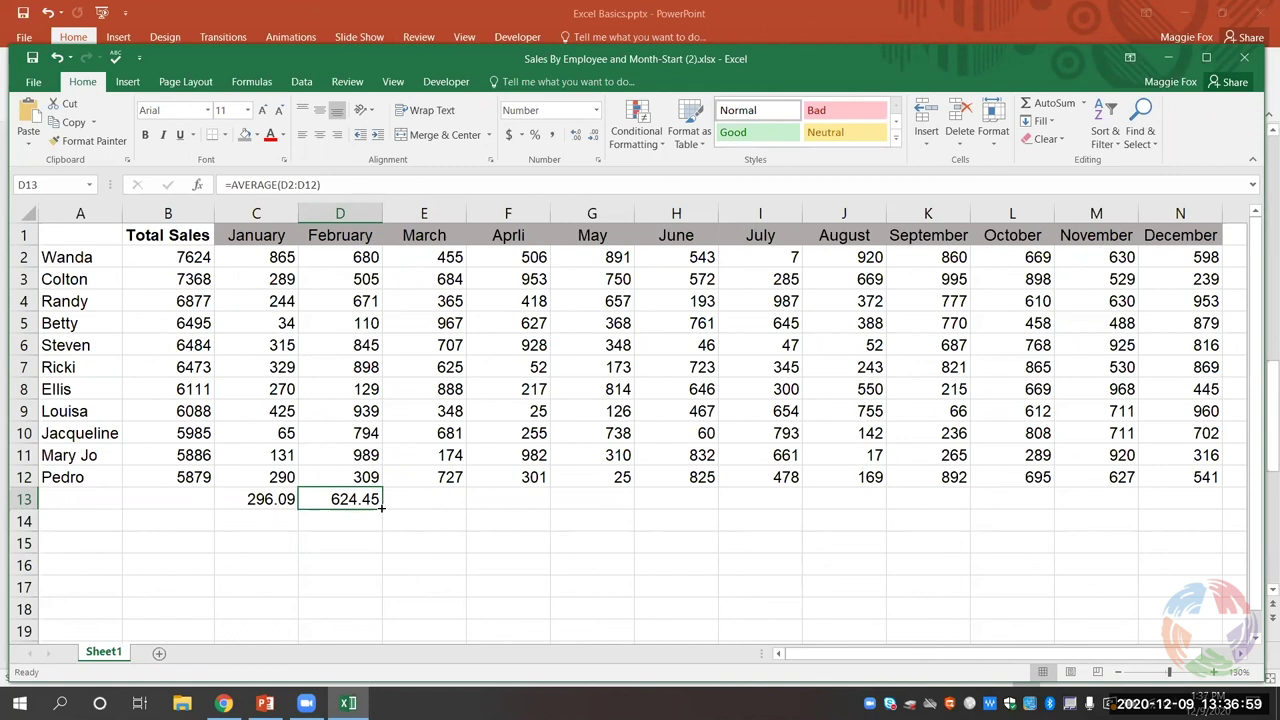
drag(381, 508, 1188, 498)
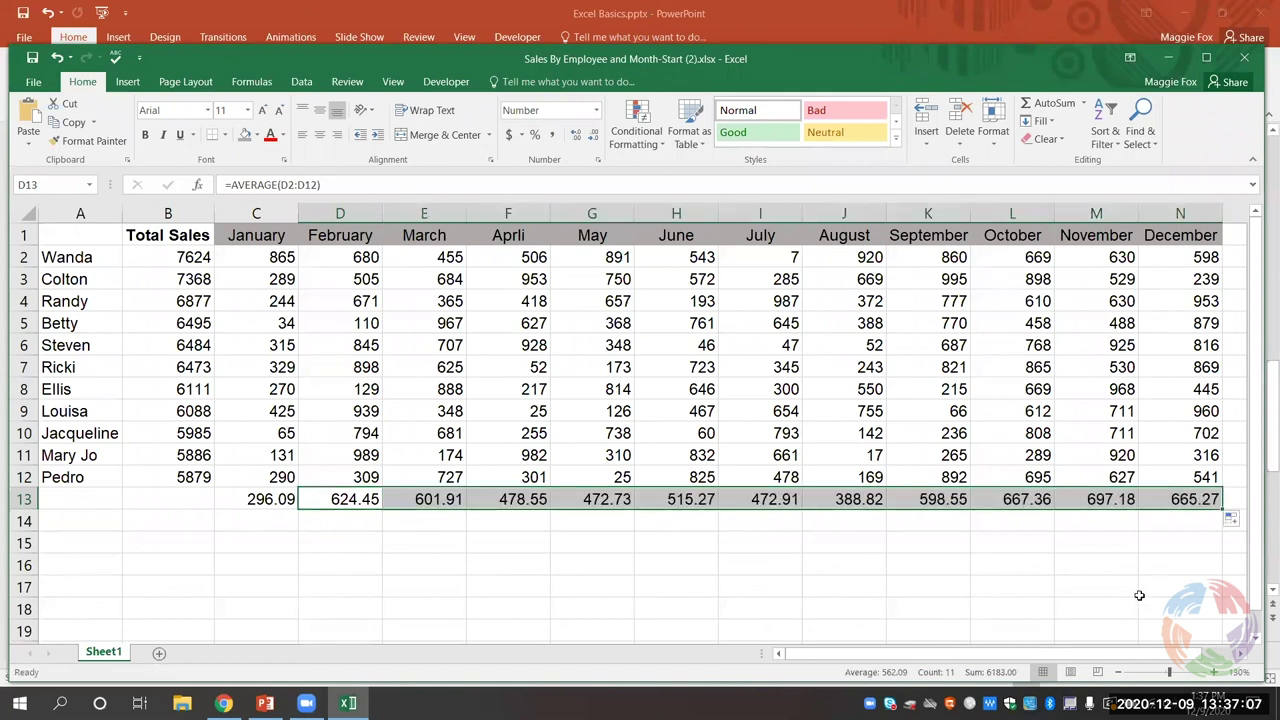
click(941, 595)
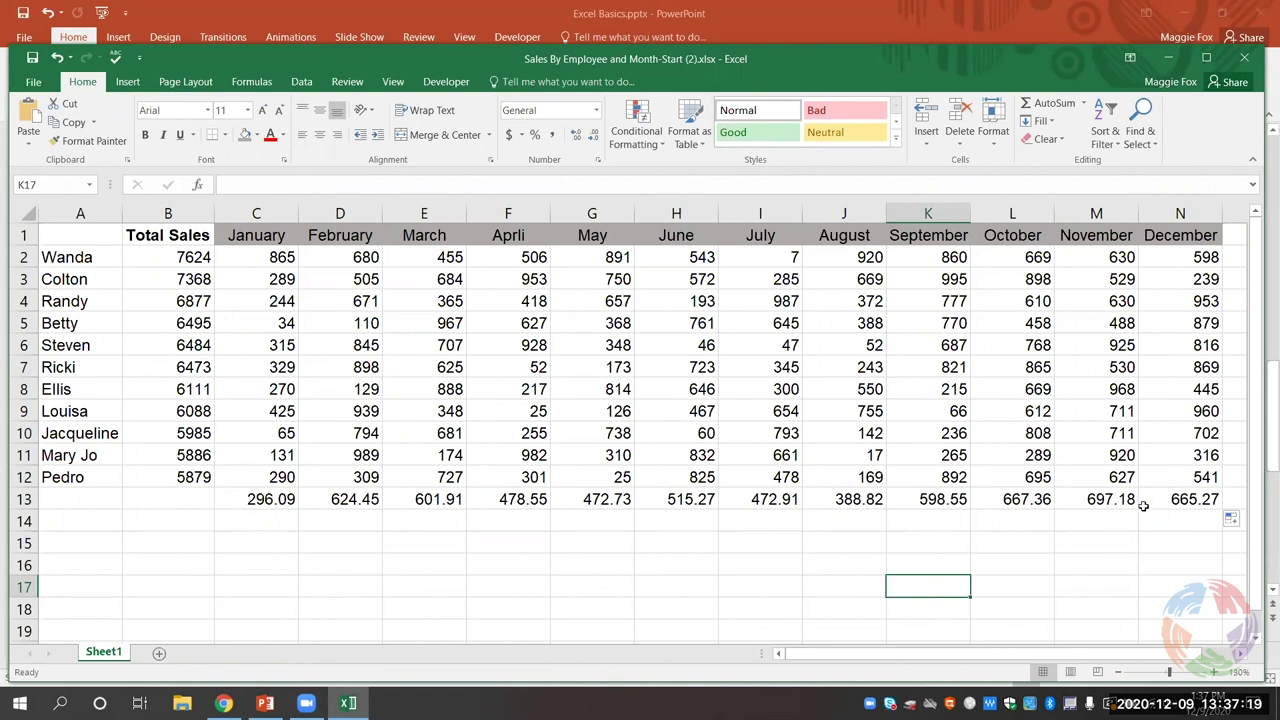
Step: Make the Total Sales values in B2:B12 bold
click(203, 256)
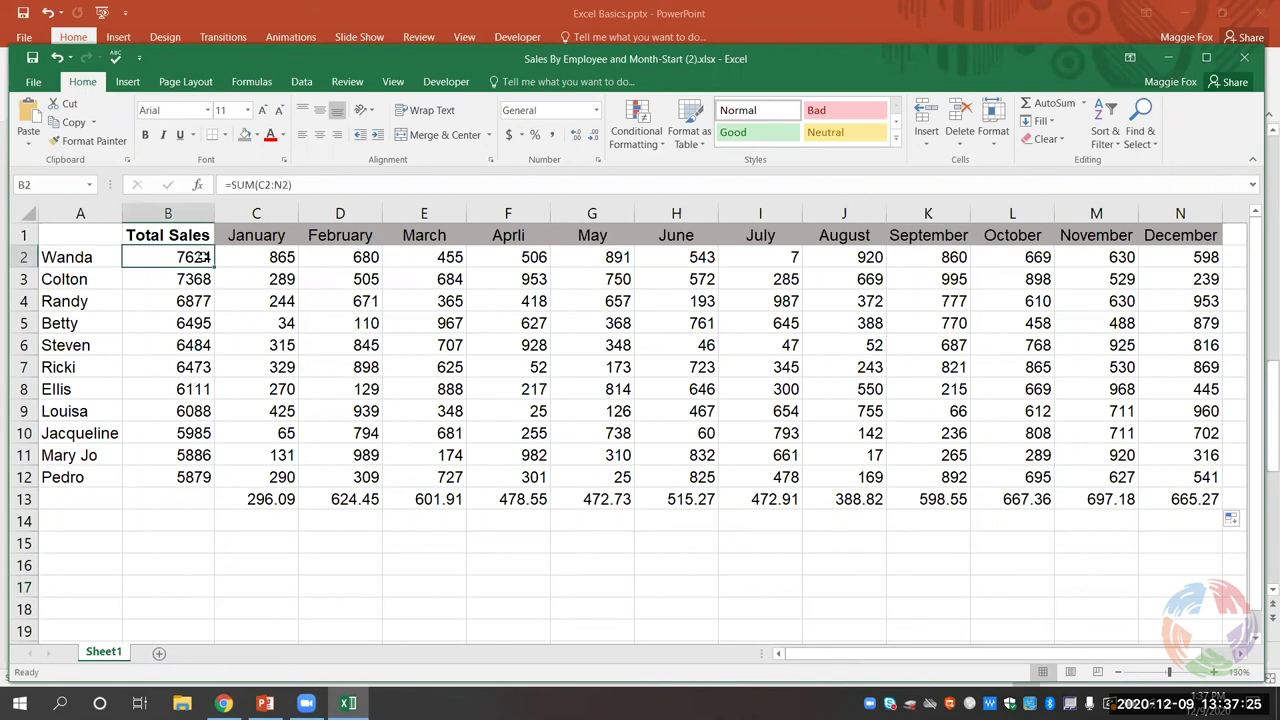
drag(203, 258, 203, 481)
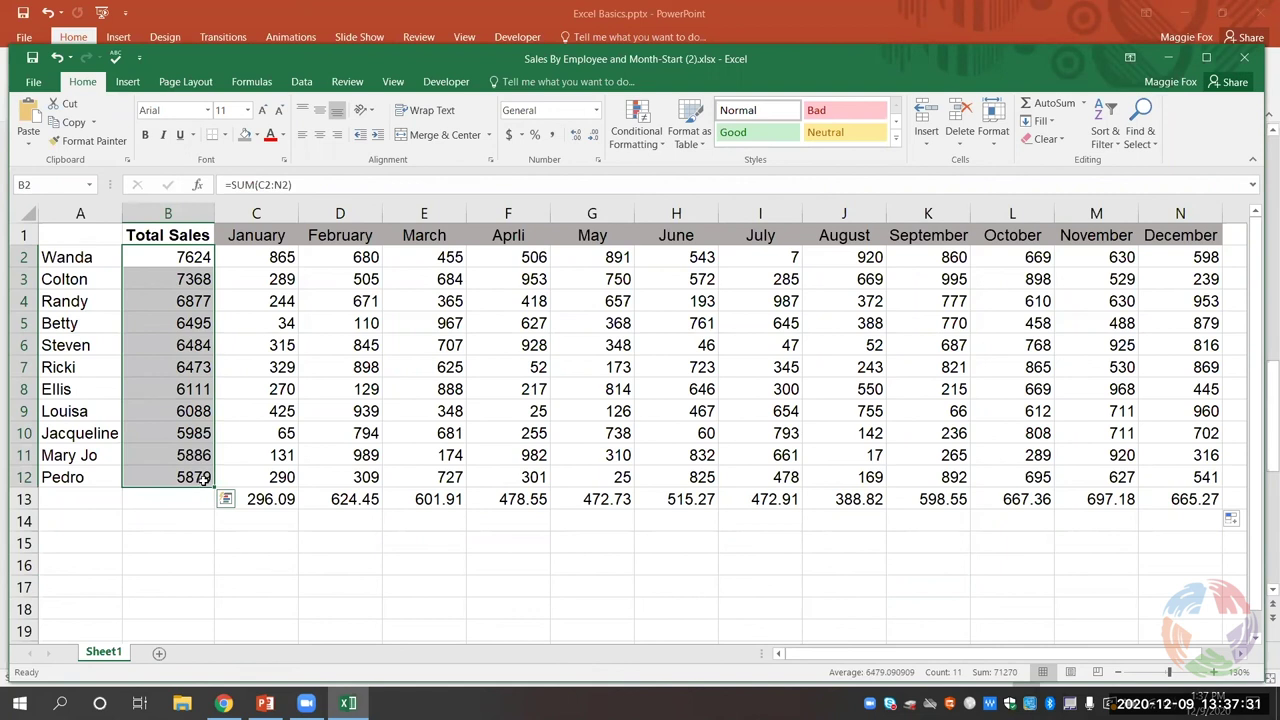
click(148, 137)
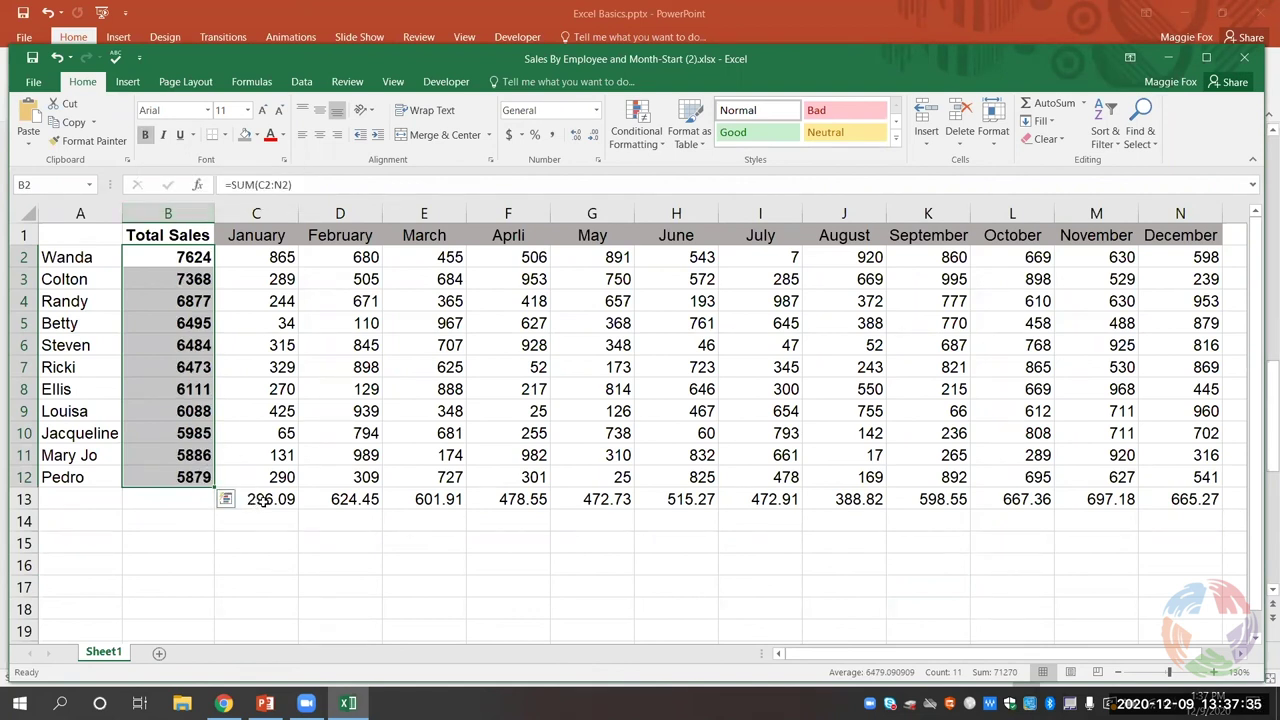
Step: Make the monthly averages in C13:N13 bold
drag(268, 500, 1160, 490)
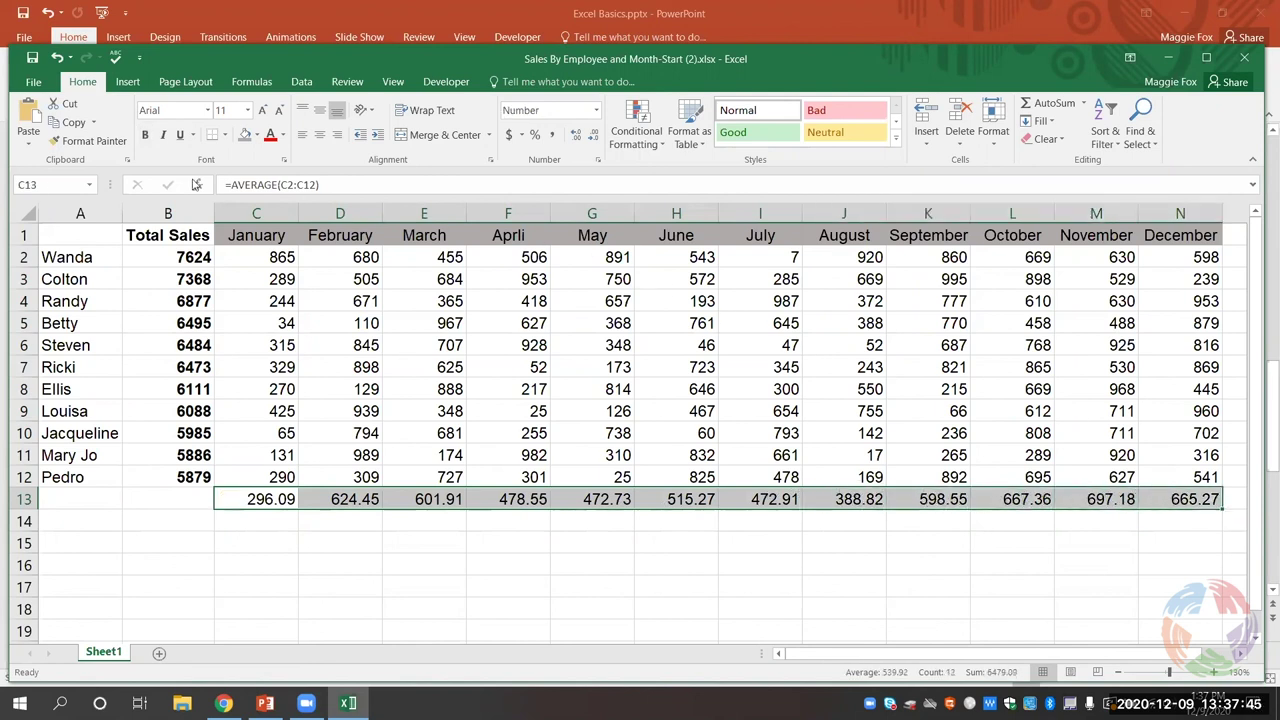
click(145, 135)
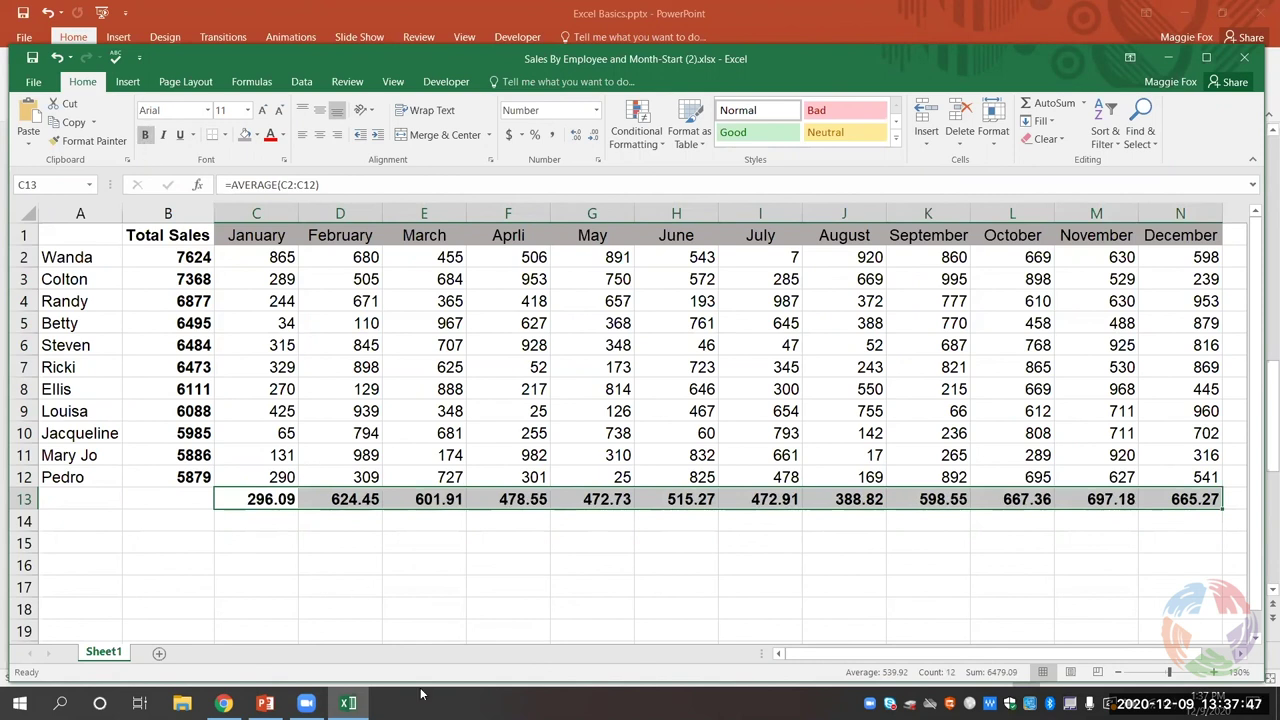
click(404, 623)
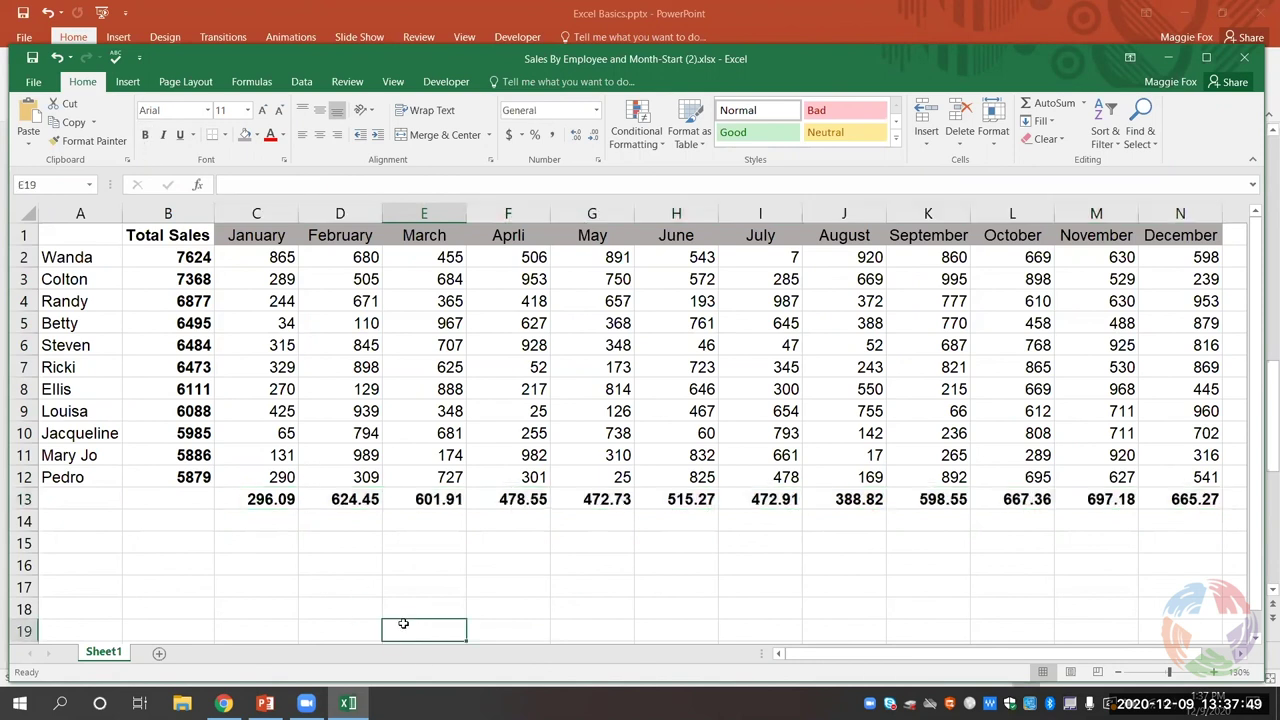
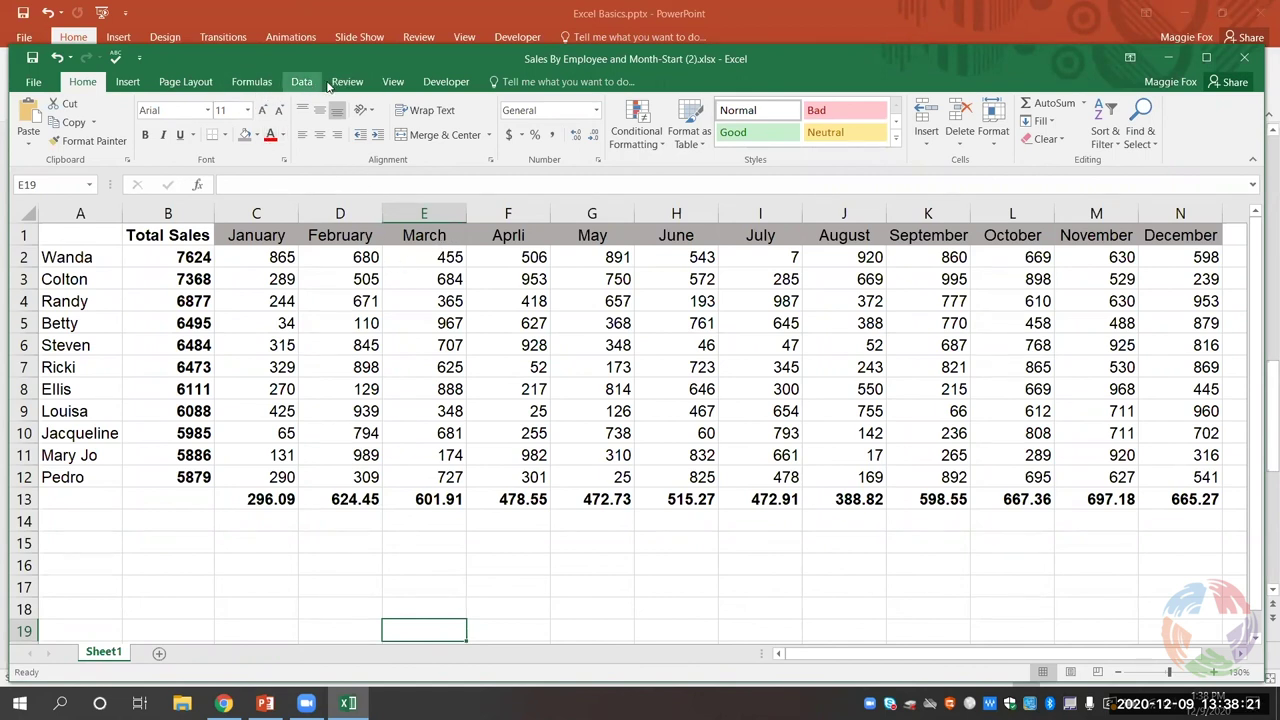
Step: Freeze the top row of the worksheet
click(393, 82)
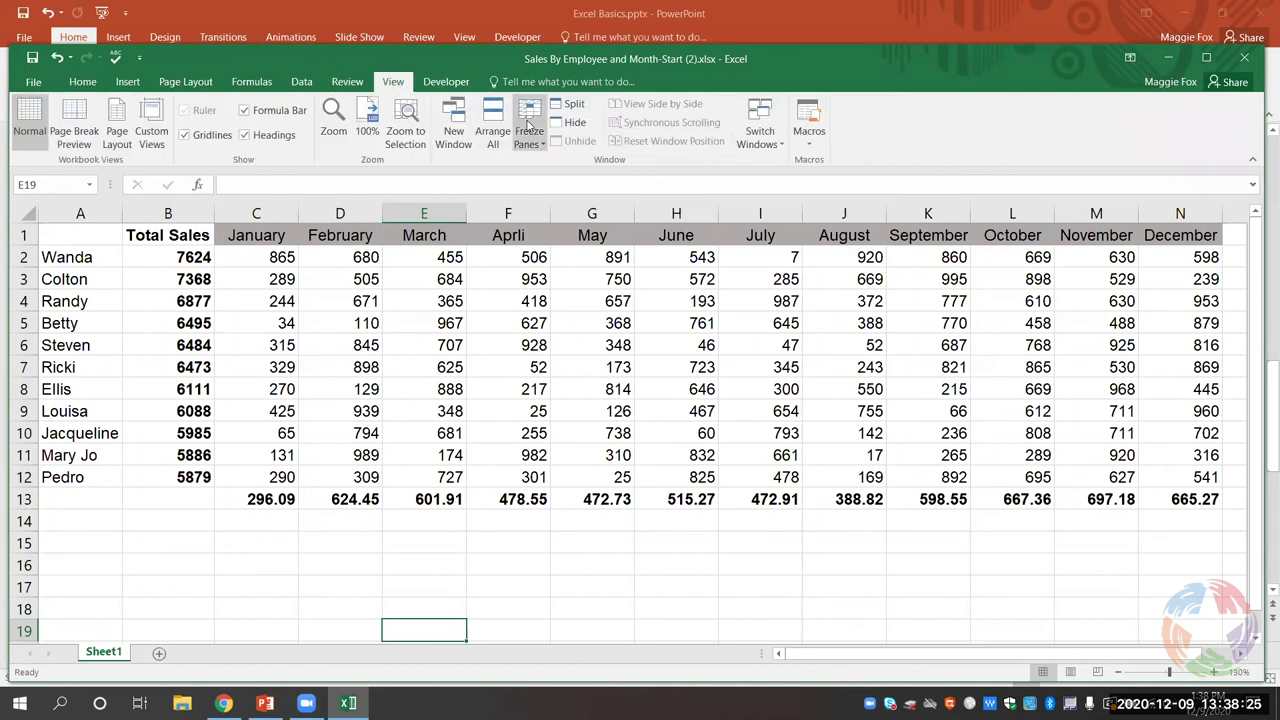
click(535, 140)
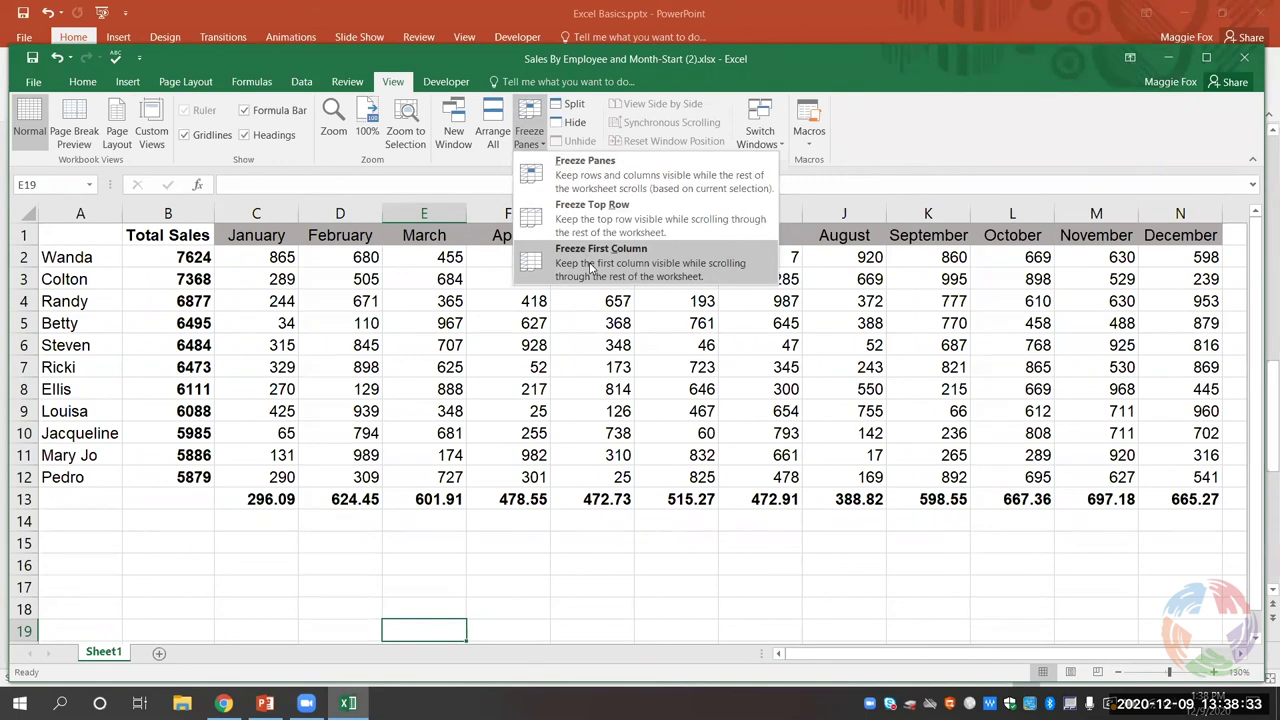
click(584, 210)
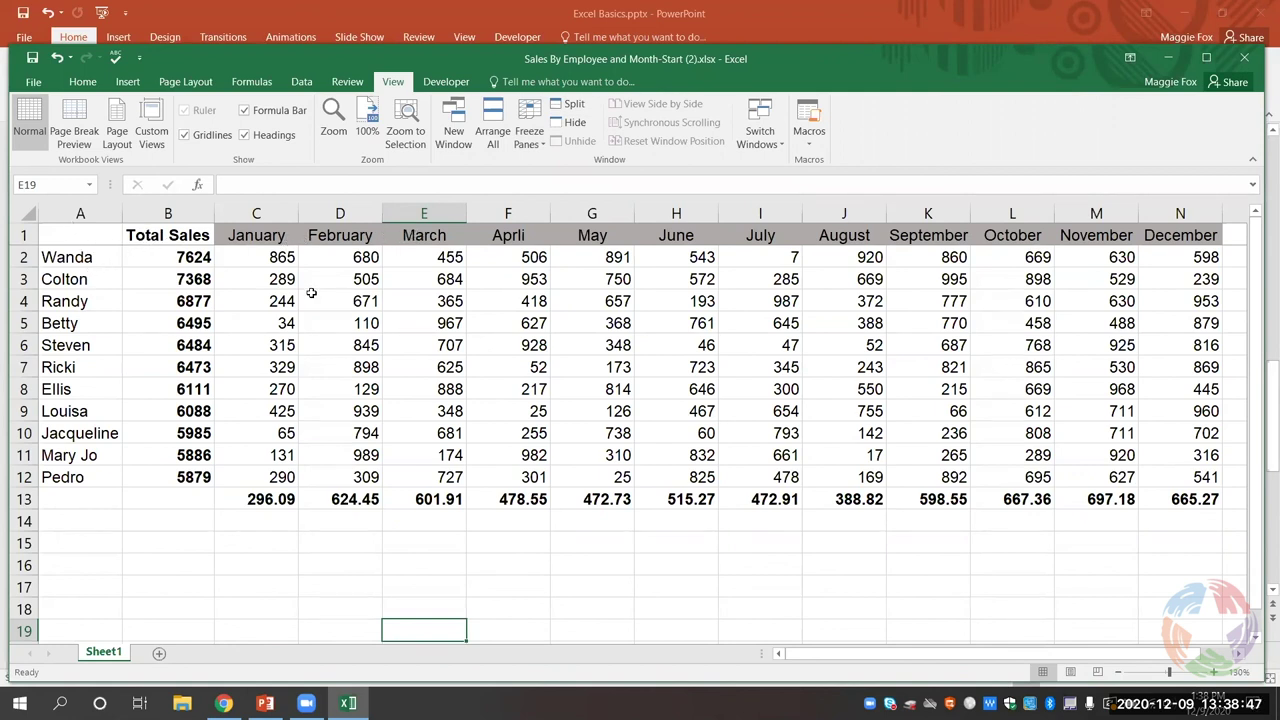
Step: Examine how the frozen month header row behaves while moving down and back up through the sales rows
scroll(458, 312, down, 2)
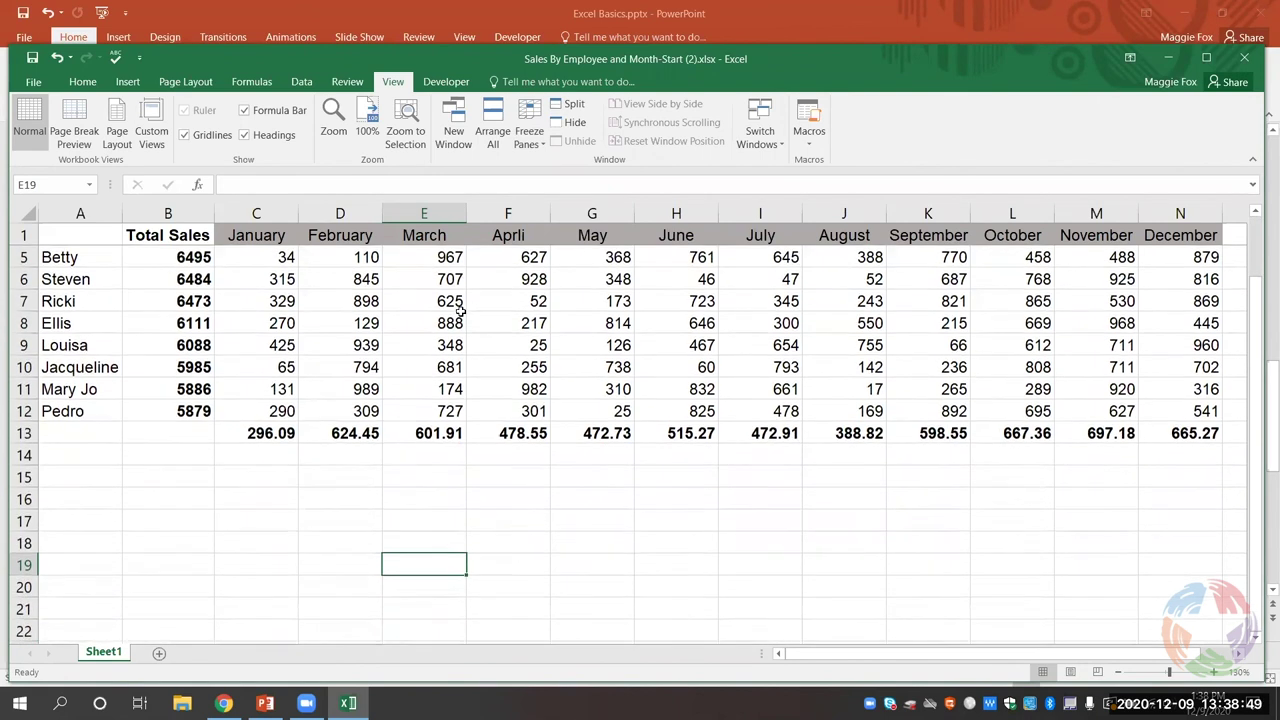
scroll(458, 312, down, 1)
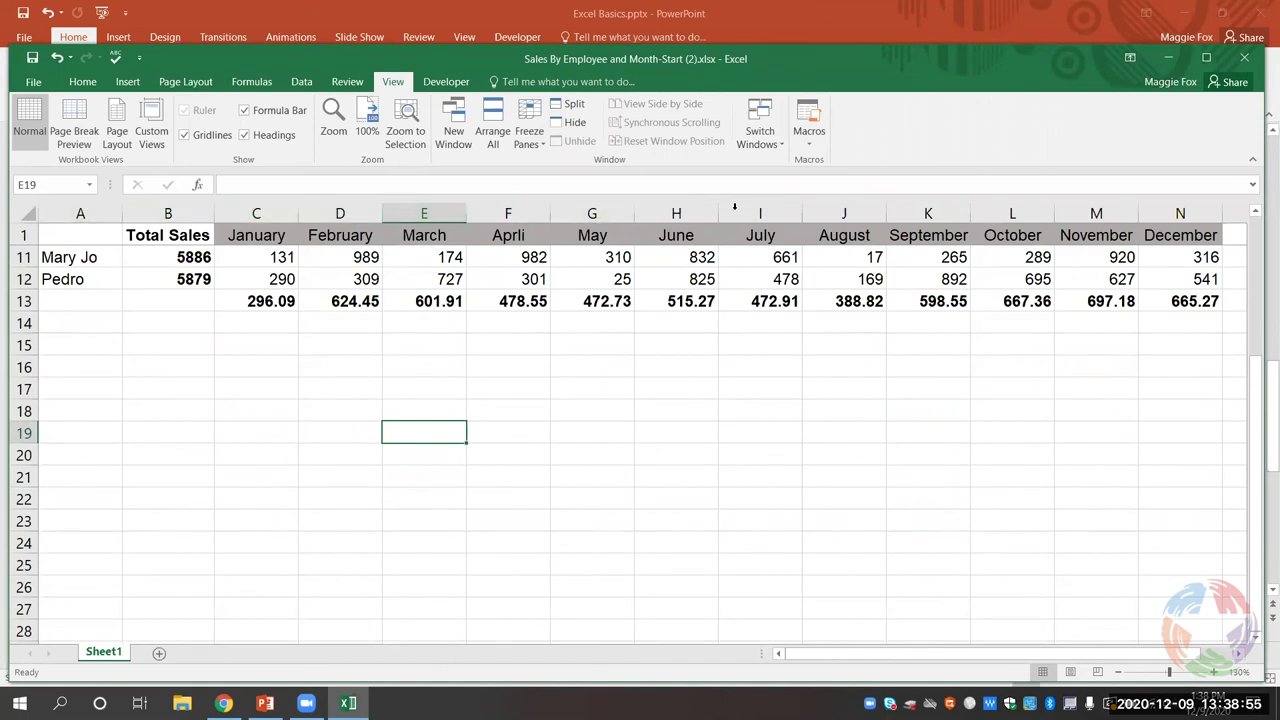
scroll(400, 272, up, 1)
scroll(400, 272, up, 3)
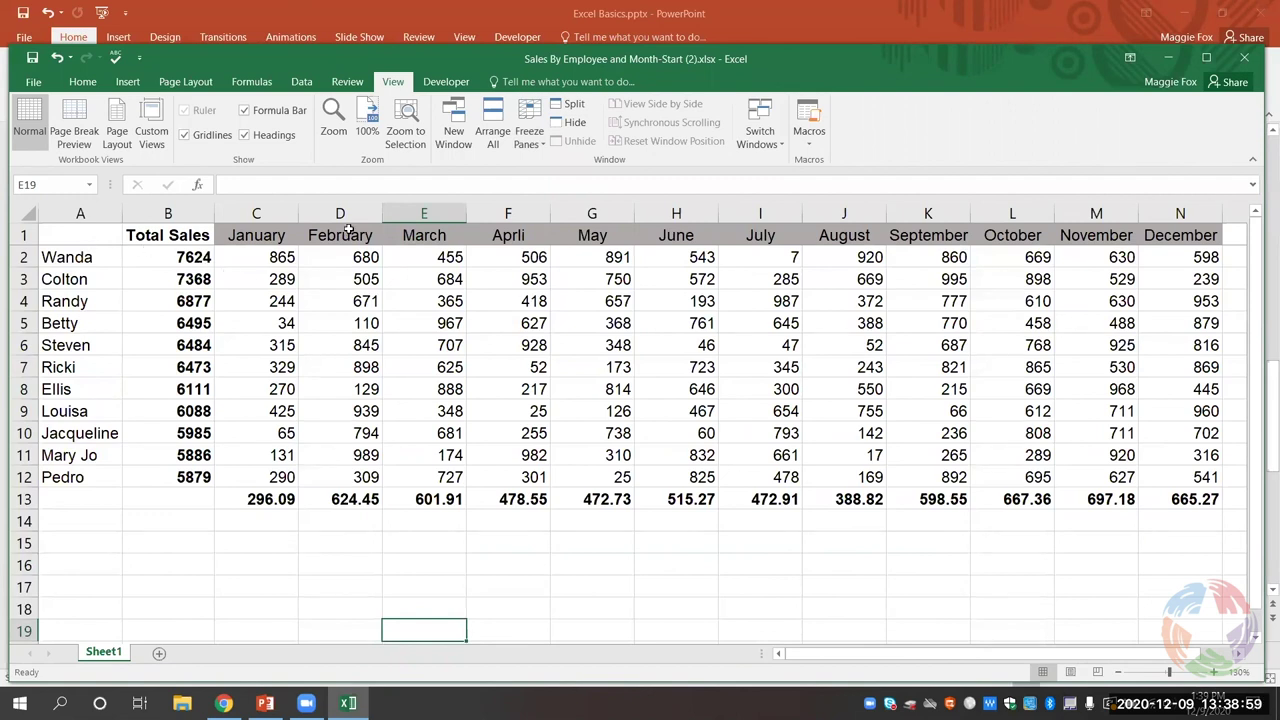
scroll(362, 280, down, 3)
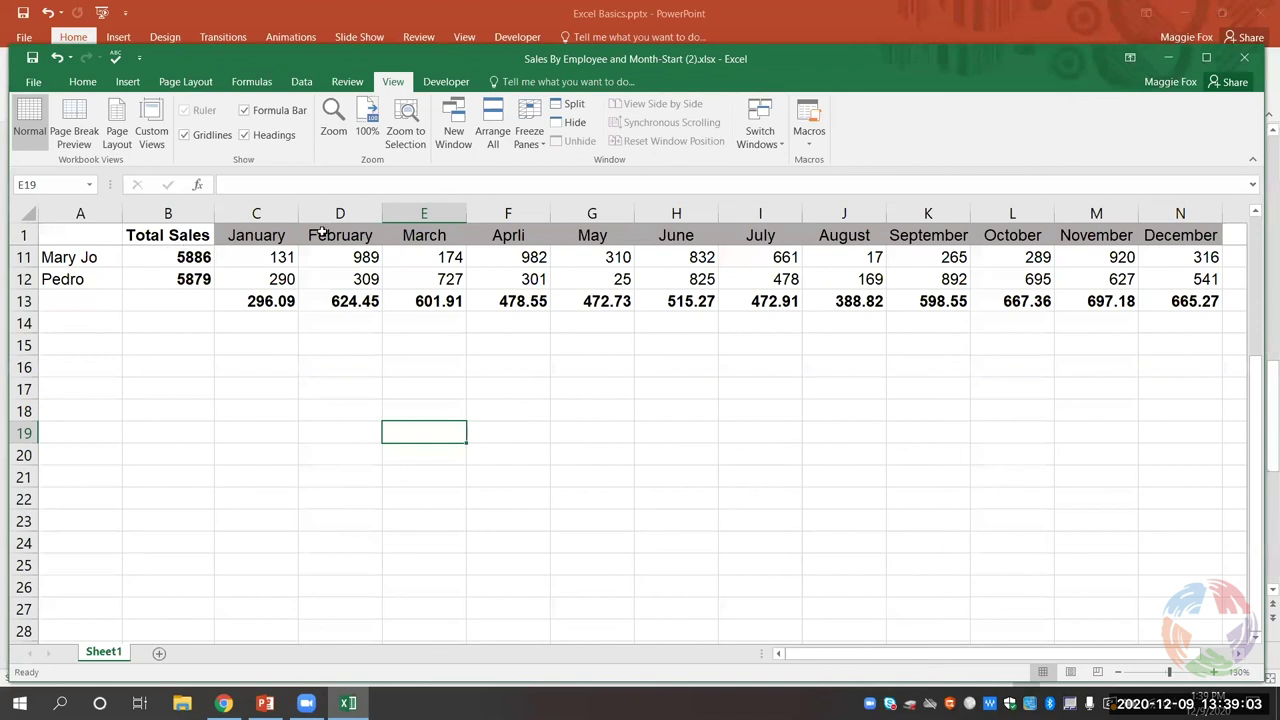
scroll(1042, 248, down, 3)
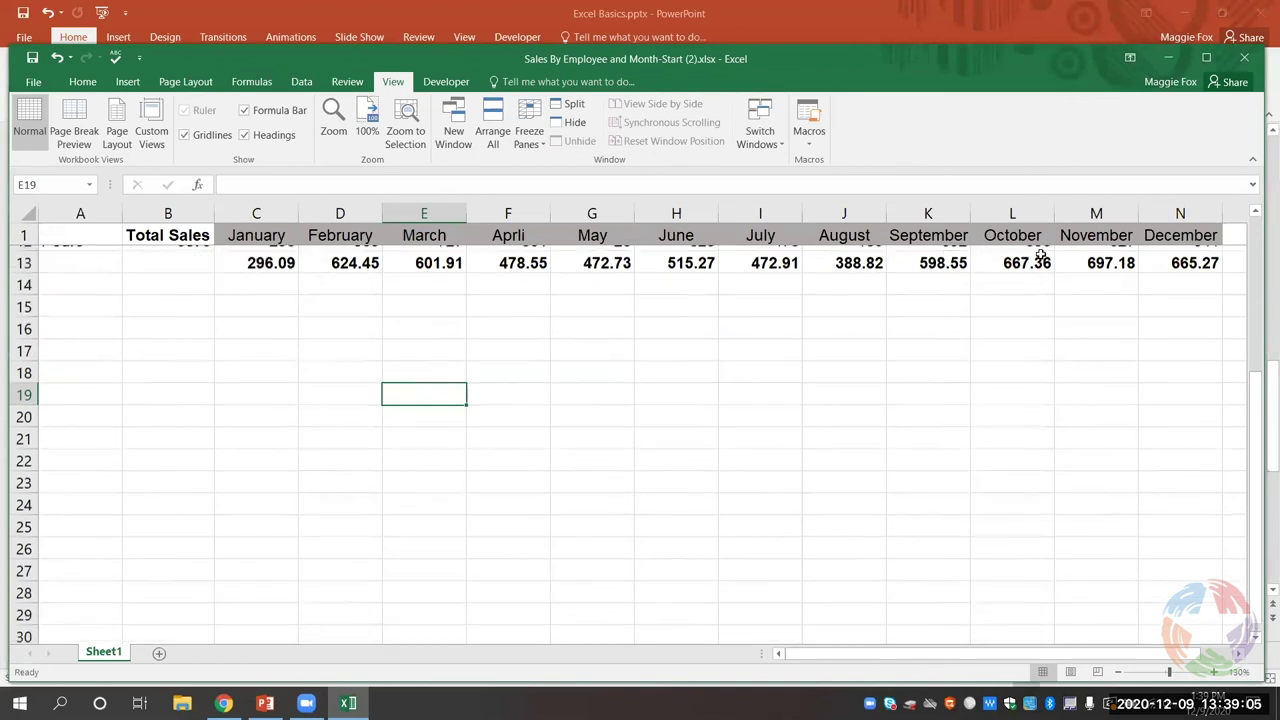
scroll(1040, 257, up, 2)
scroll(1039, 259, up, 4)
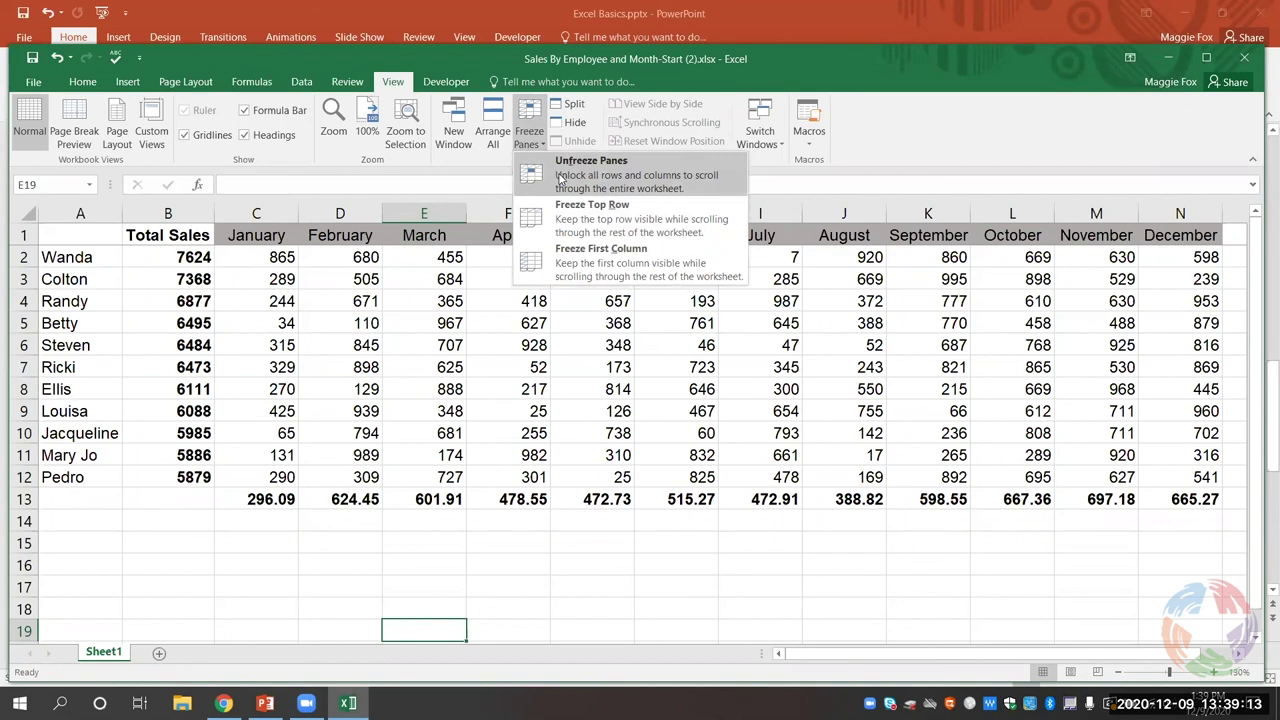
Step: Unfreeze the top row and freeze the first column instead
click(560, 178)
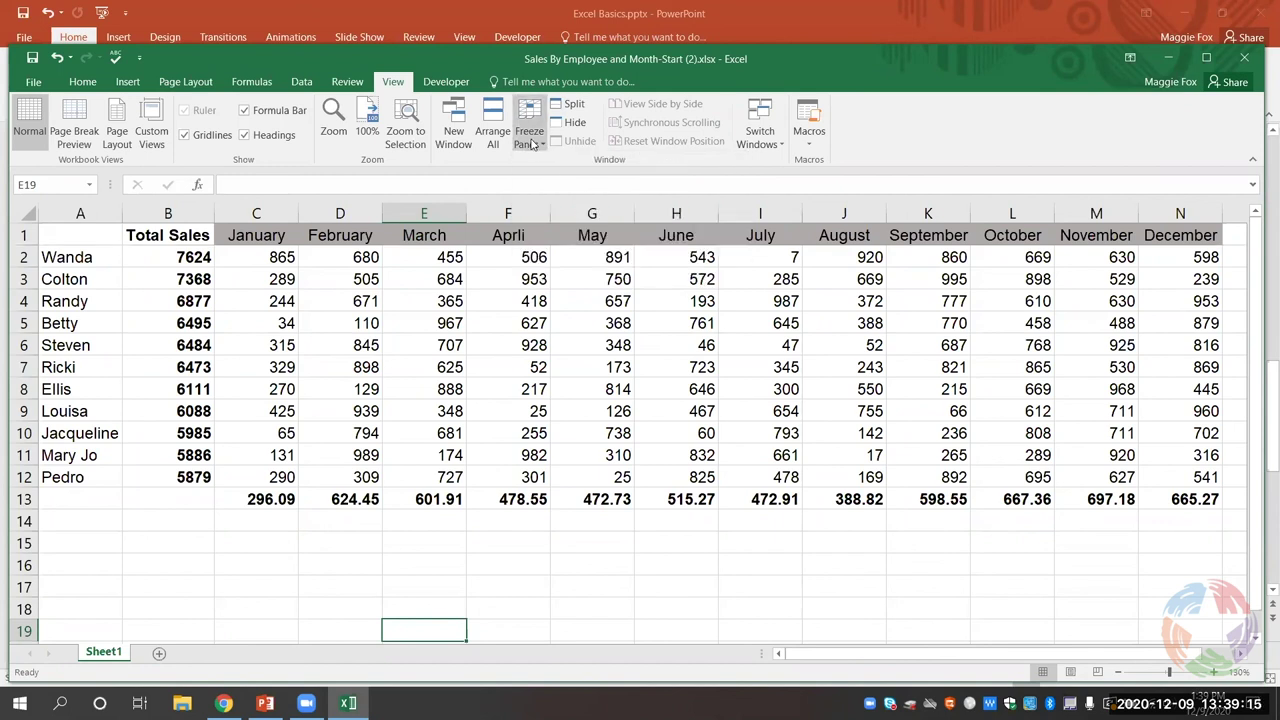
click(531, 142)
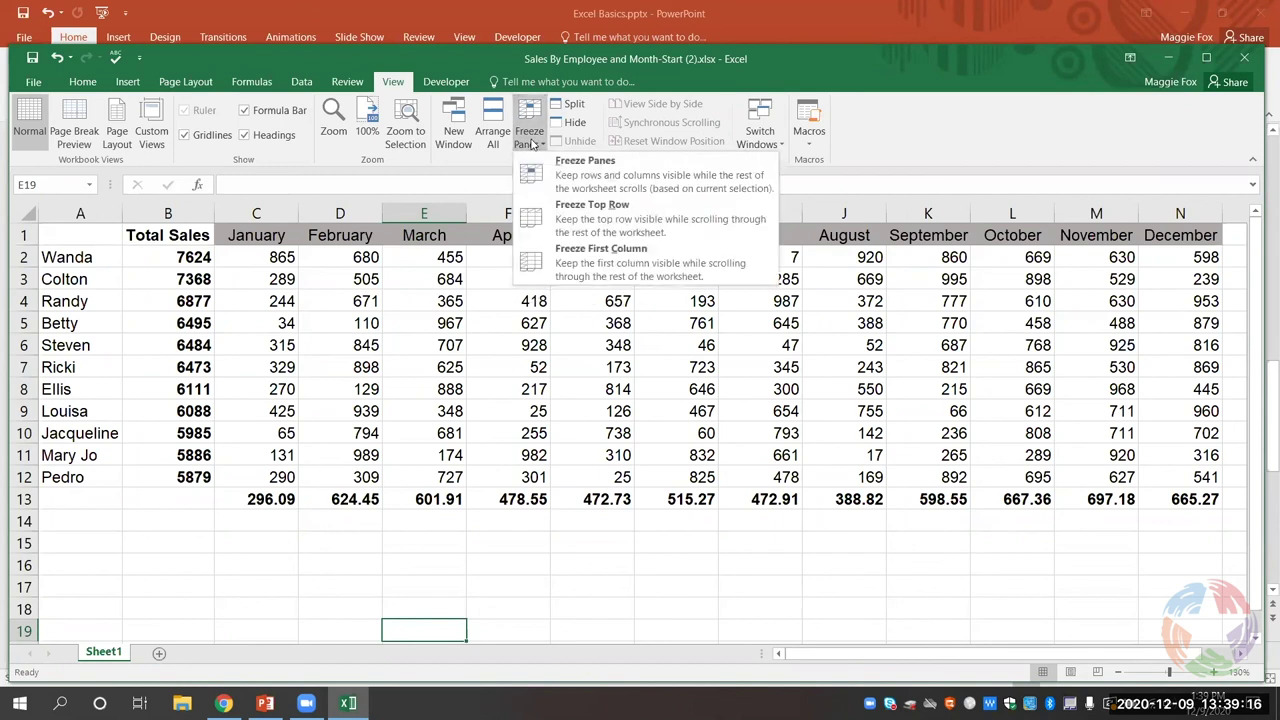
click(574, 258)
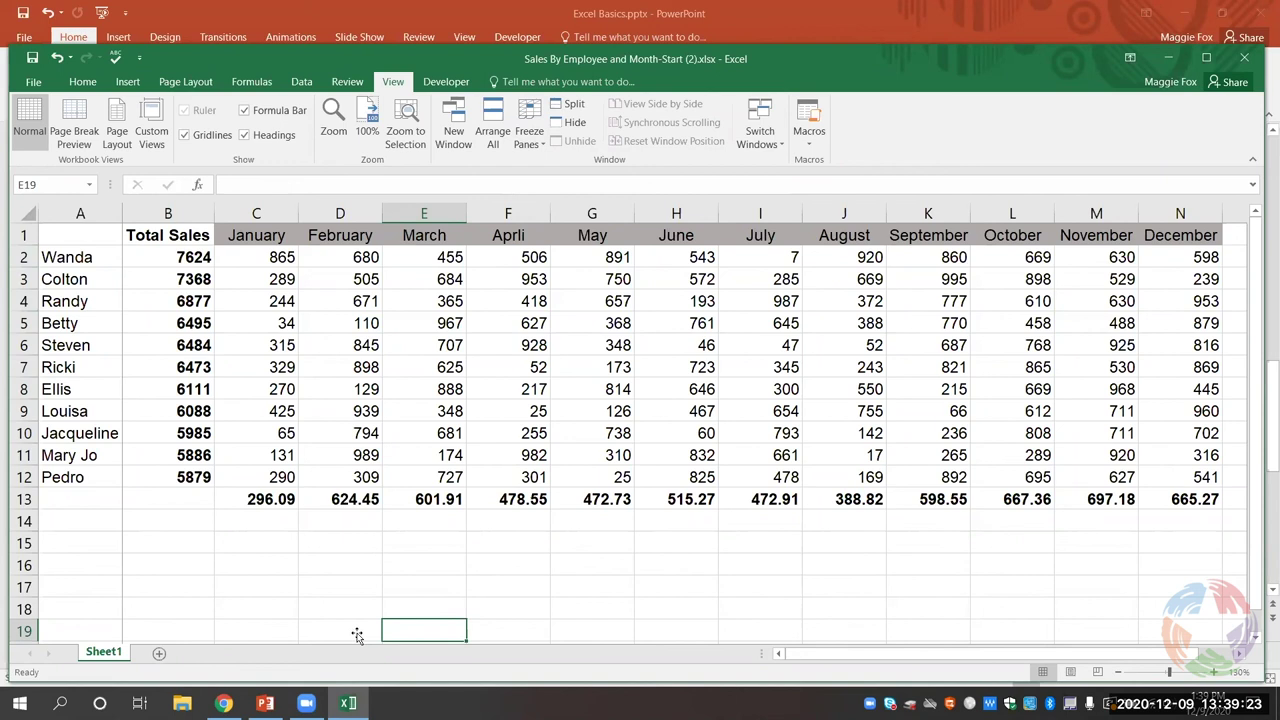
drag(808, 656, 704, 634)
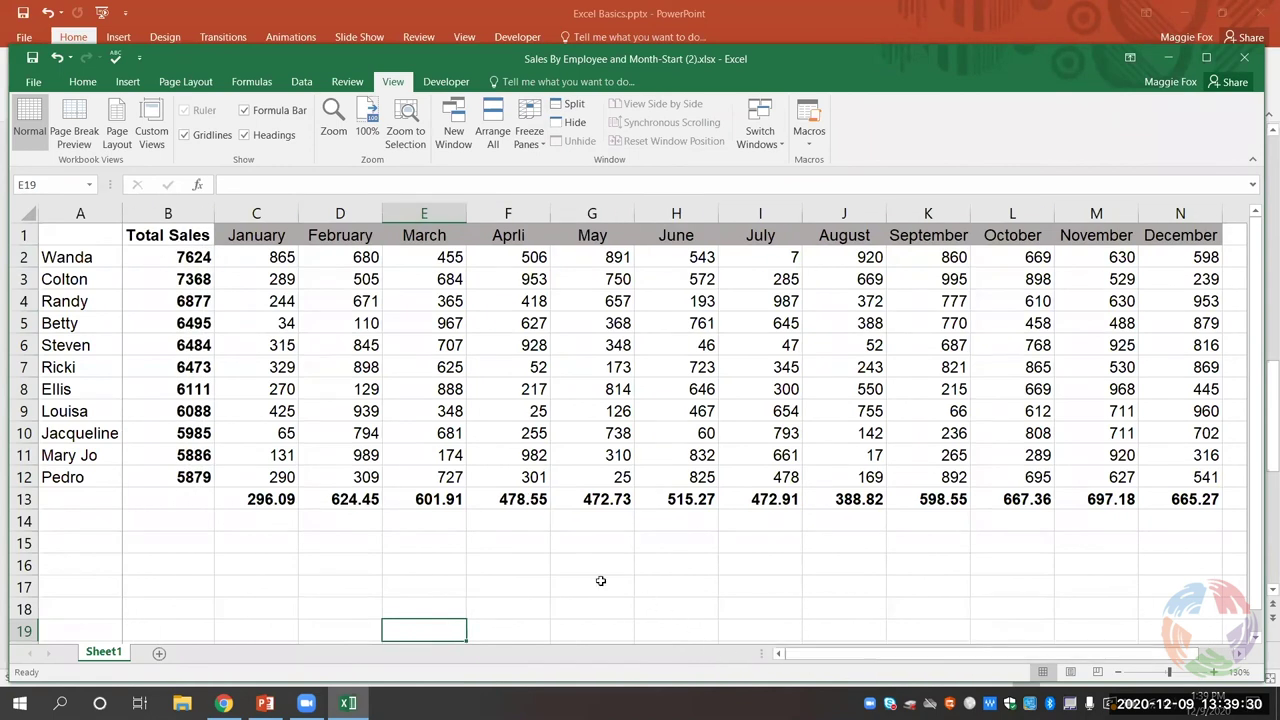
Step: Unfreeze the first column and freeze the panes at cell H7 instead
click(535, 150)
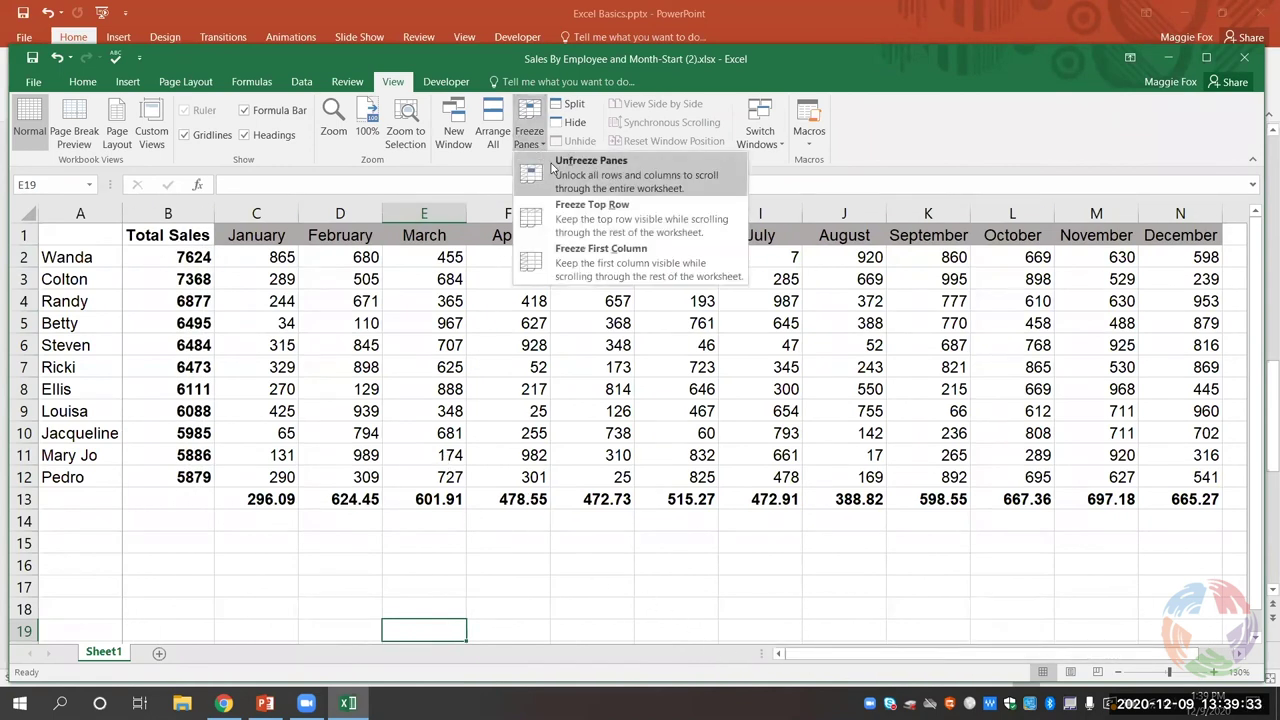
click(560, 175)
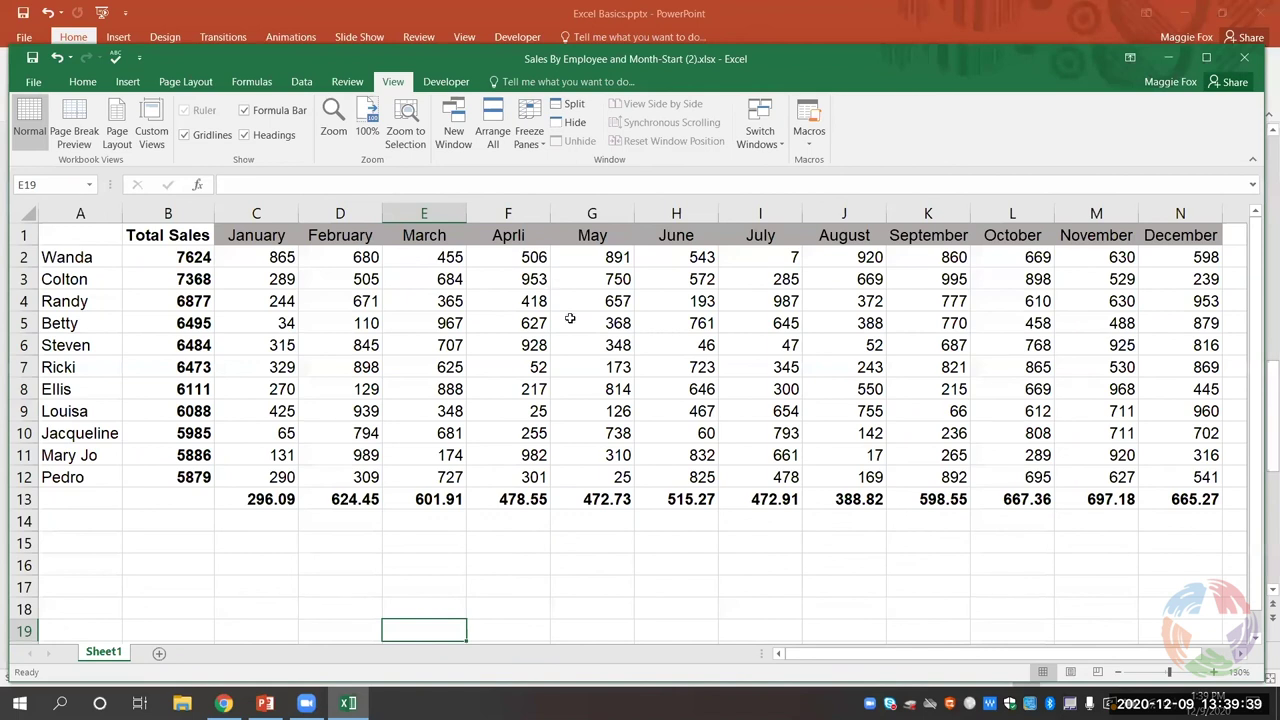
click(540, 368)
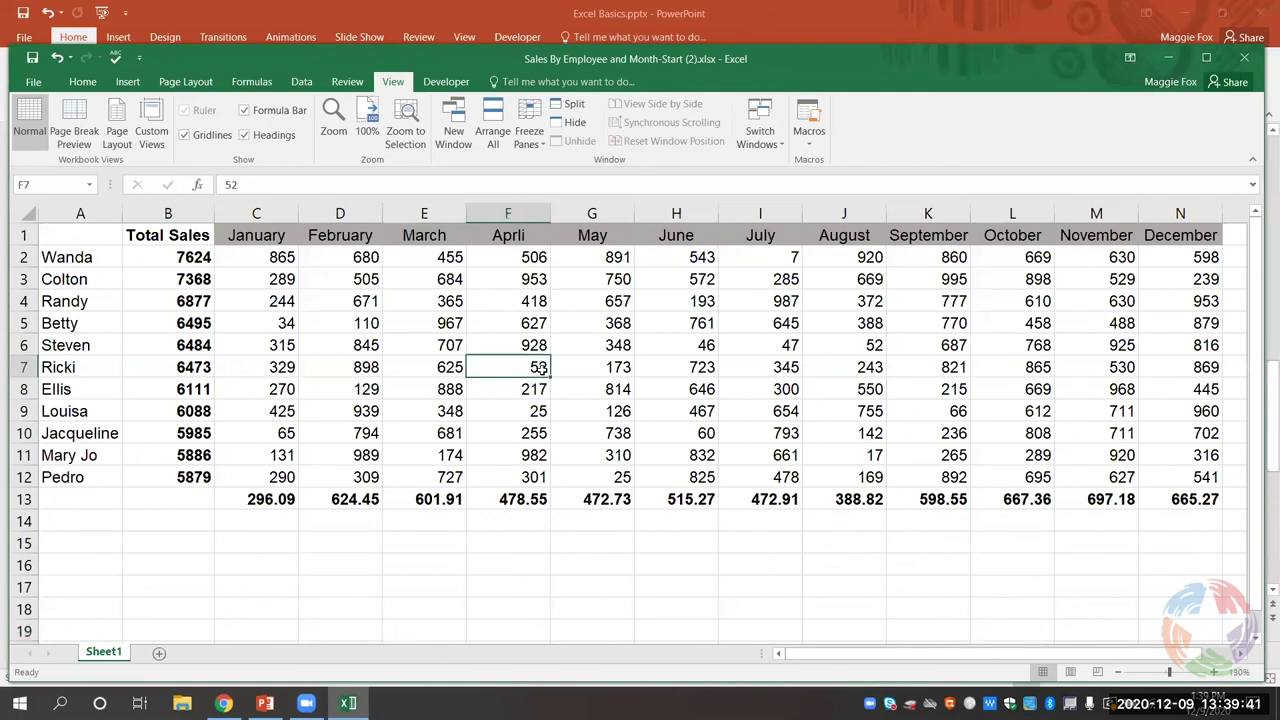
click(657, 367)
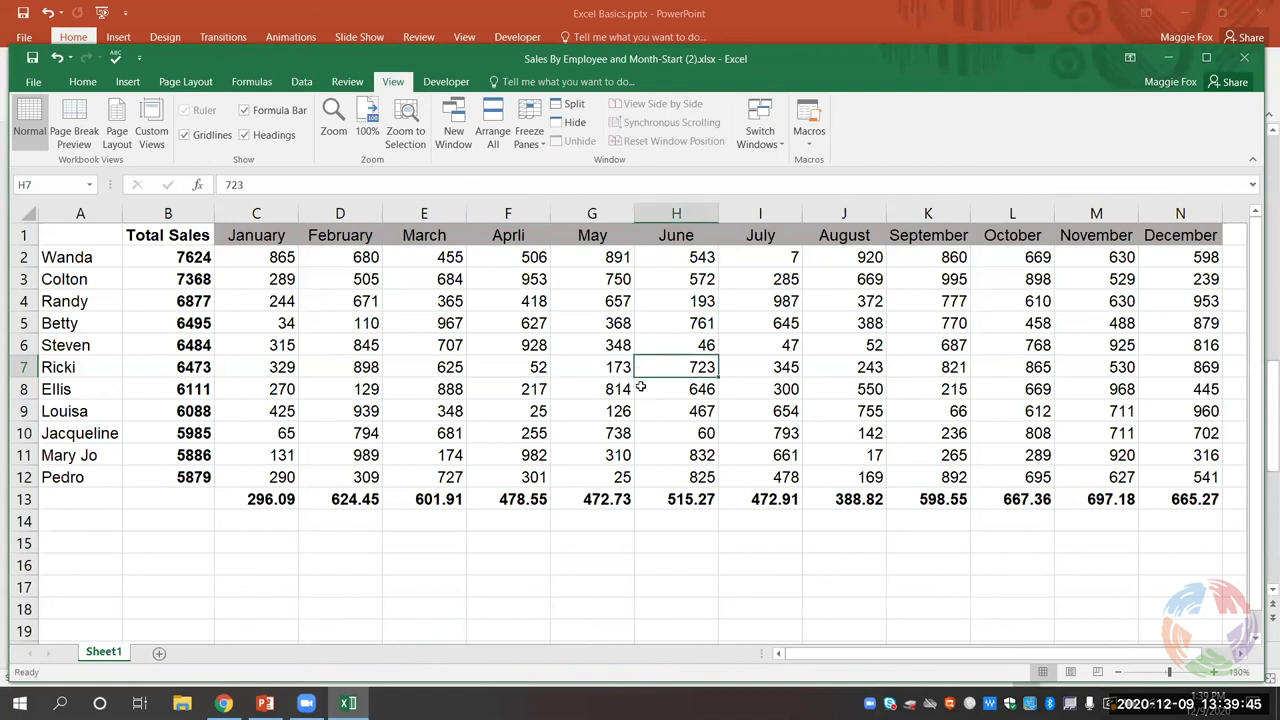
click(525, 145)
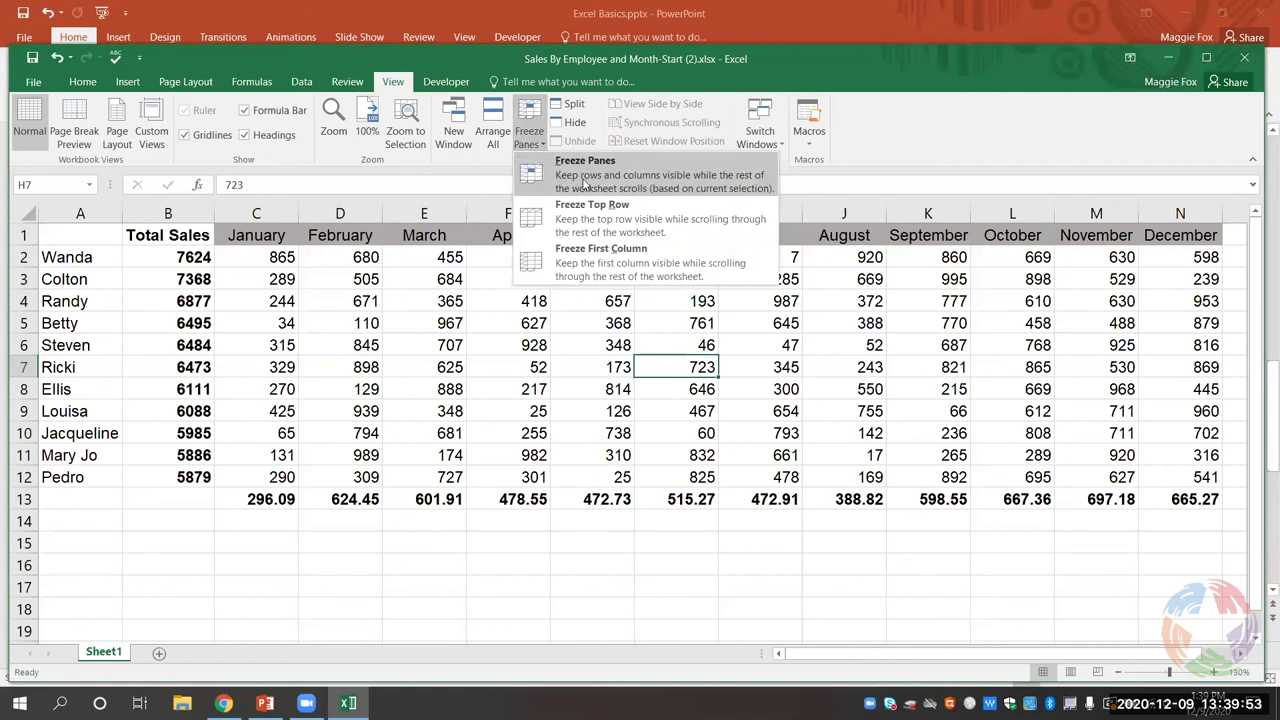
click(677, 186)
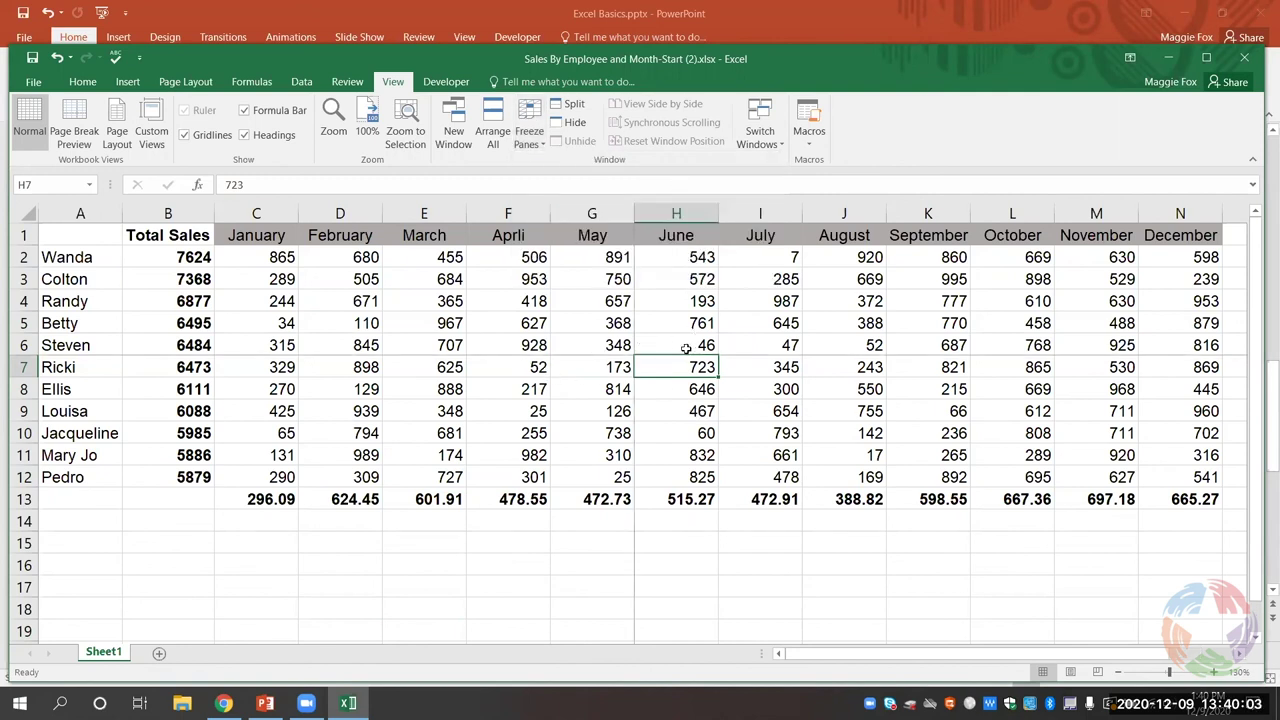
Step: Check how the sheet scrolls with the panes frozen at H7, and undo the last bold formatting of the averages
scroll(829, 363, down, 1)
scroll(834, 371, up, 1)
drag(958, 655, 740, 470)
click(55, 59)
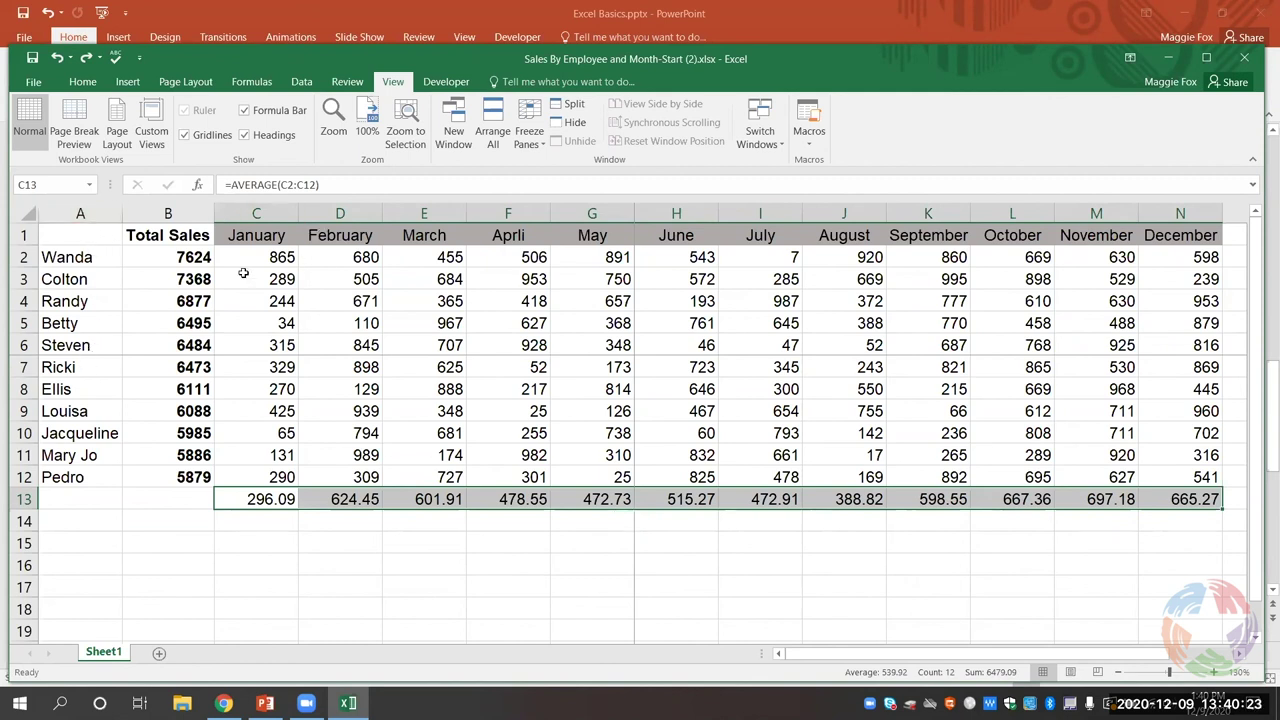
Step: Unfreeze the panes and freeze them again at cell B2 to hold both row 1 and column A in place
click(165, 256)
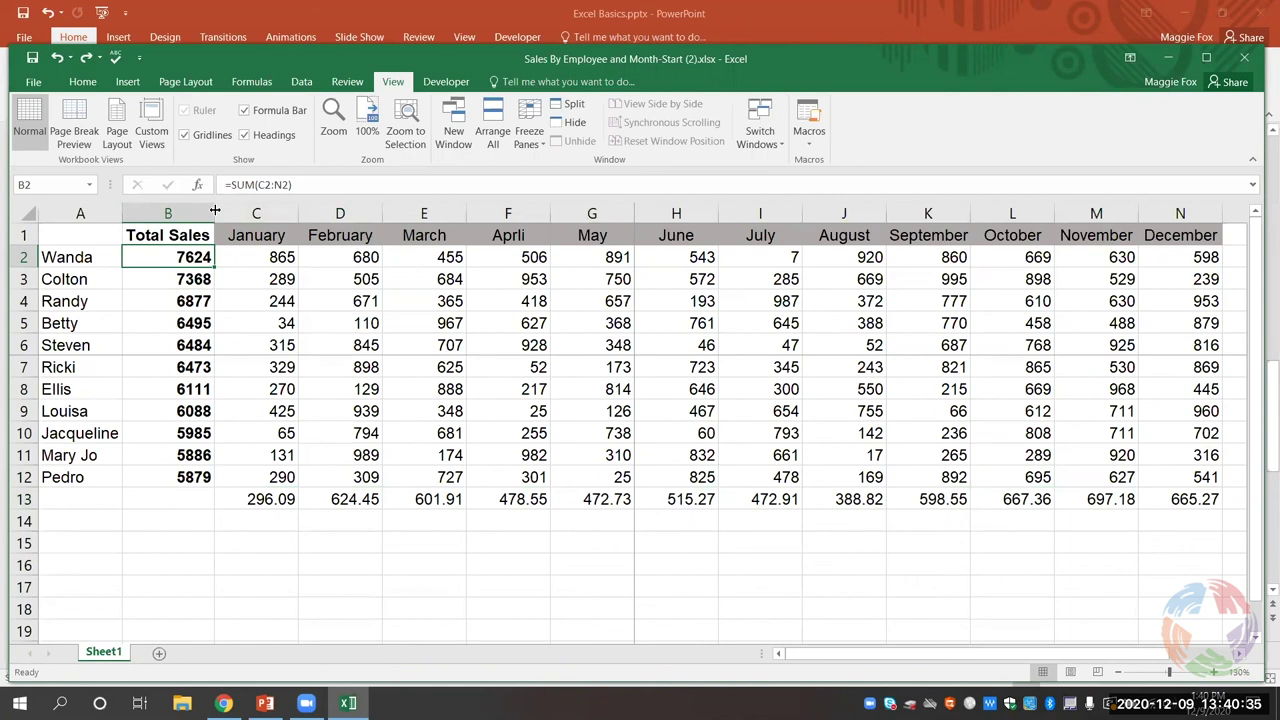
click(529, 130)
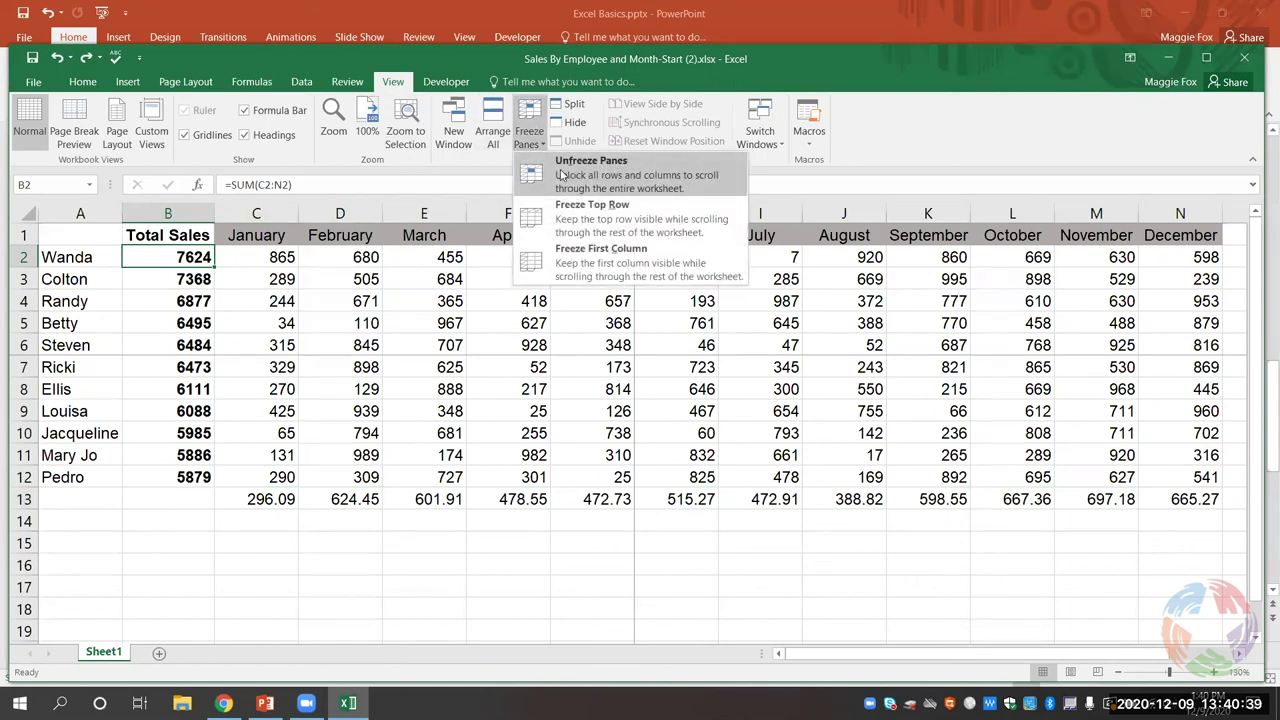
click(562, 175)
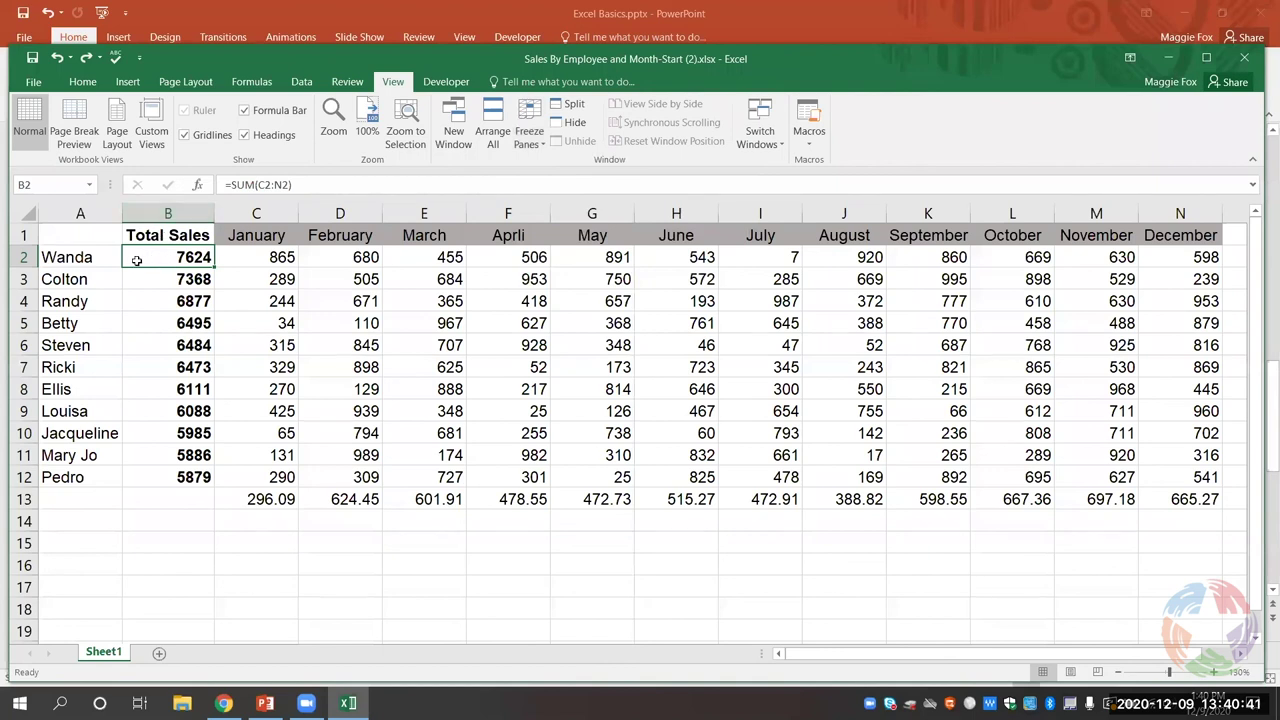
click(537, 127)
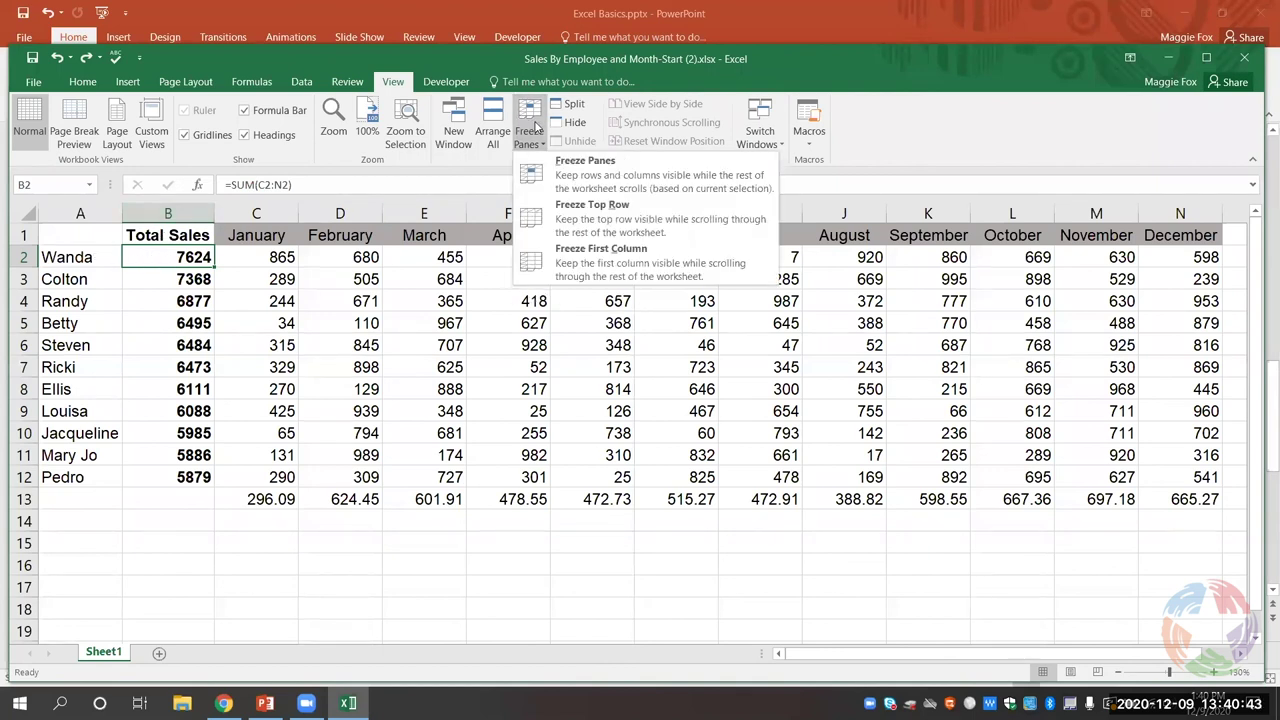
click(567, 187)
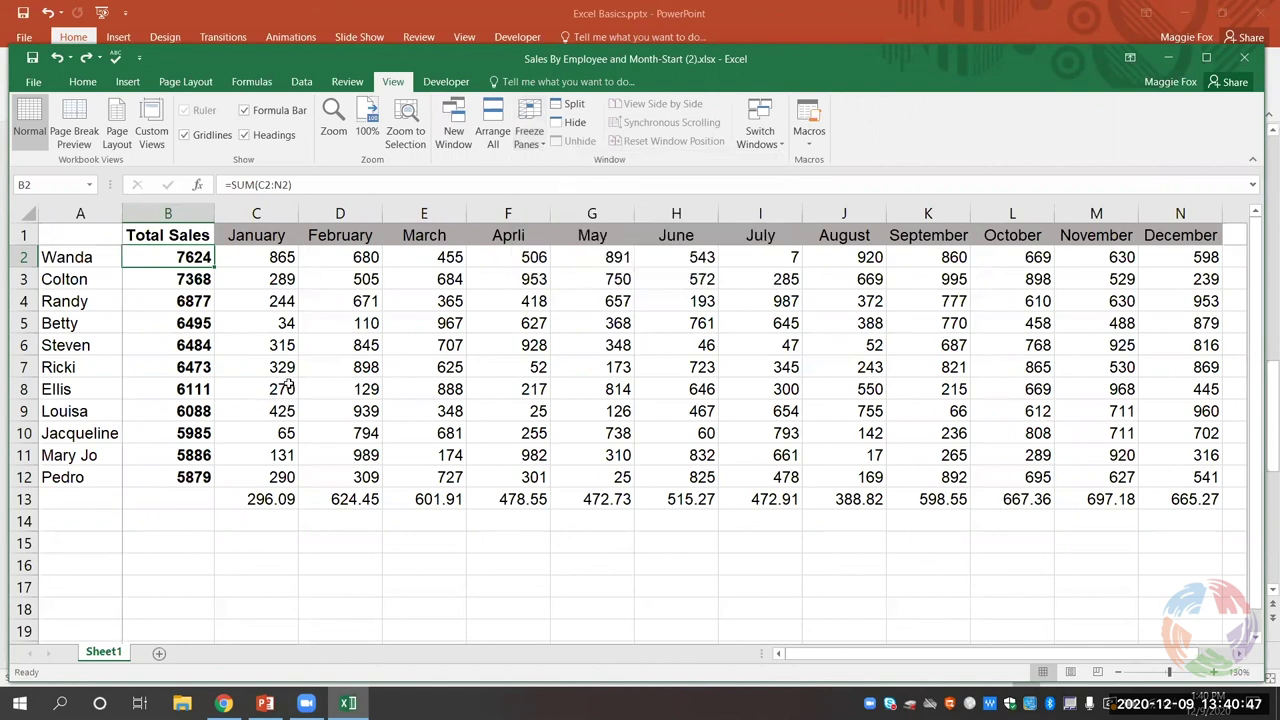
Step: Check how the sheet scrolls with row 1 and column A frozen, and unfreeze the panes
scroll(292, 381, down, 1)
scroll(288, 372, up, 1)
scroll(278, 284, down, 1)
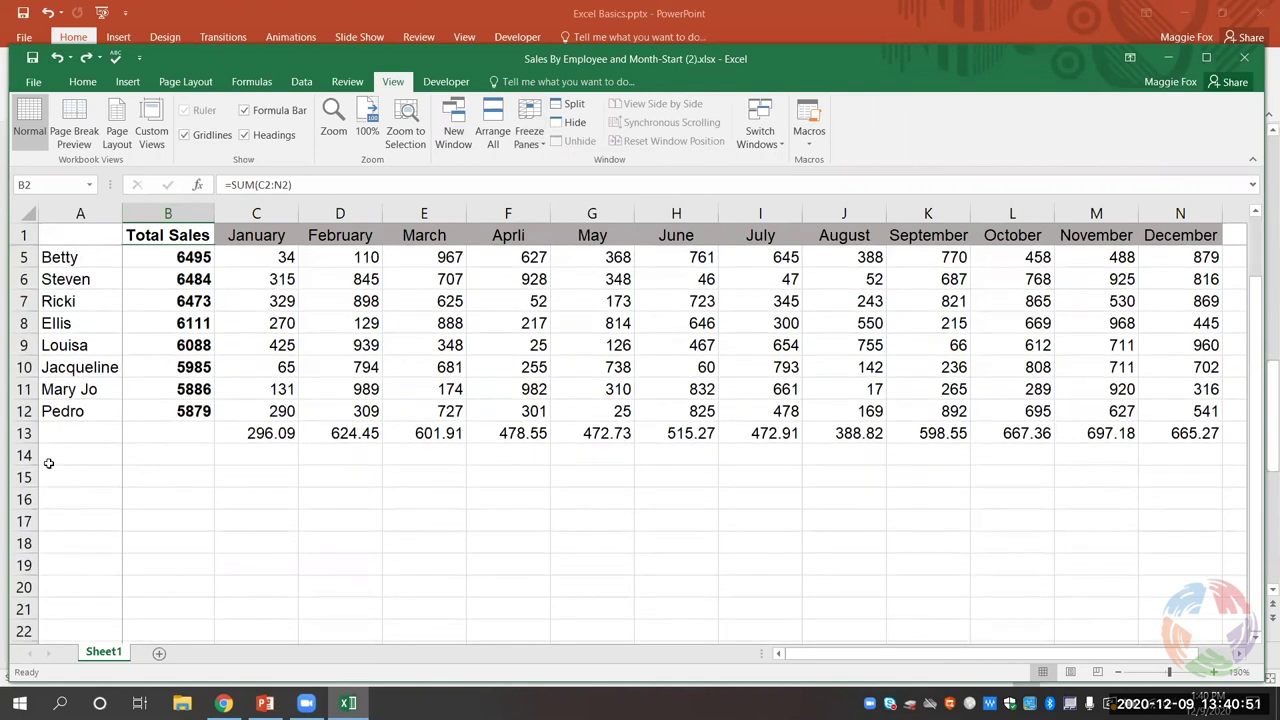
drag(795, 655, 718, 668)
scroll(677, 524, up, 1)
scroll(658, 457, up, 2)
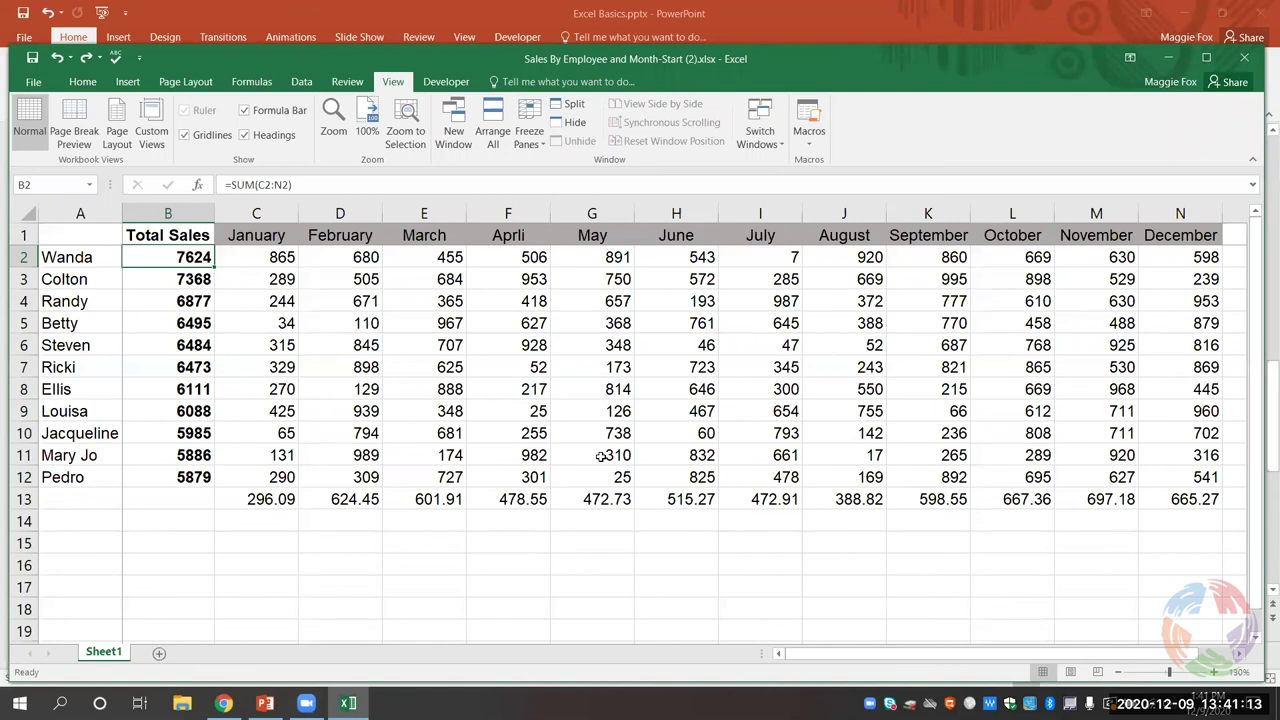
click(530, 135)
click(531, 176)
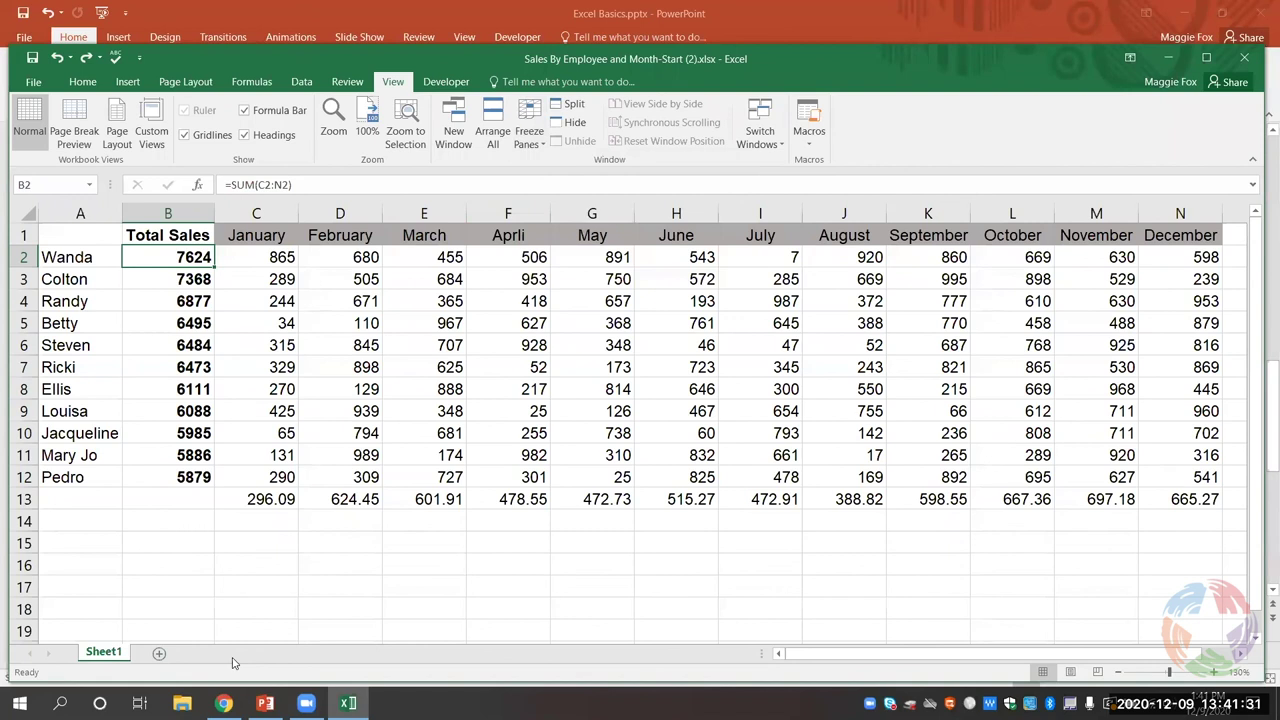
Step: Create a copy of Sheet1 at the end of the workbook and compare the two sheets
right_click(113, 655)
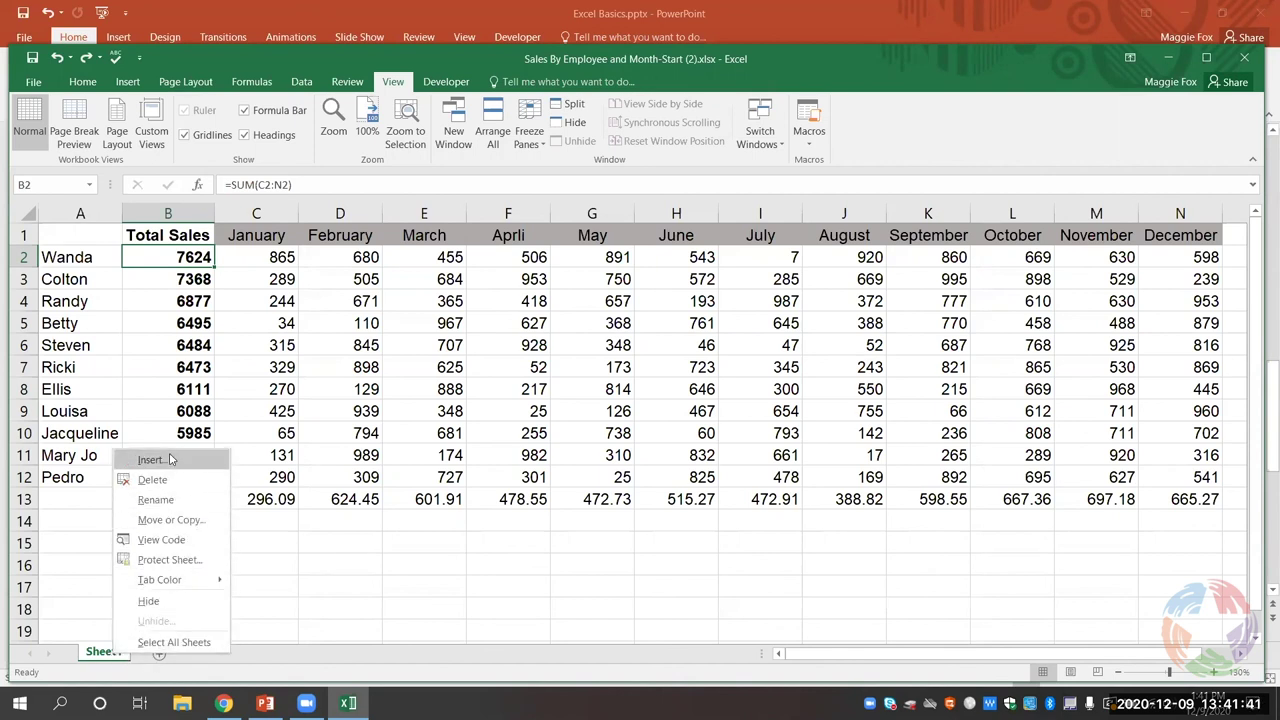
click(165, 522)
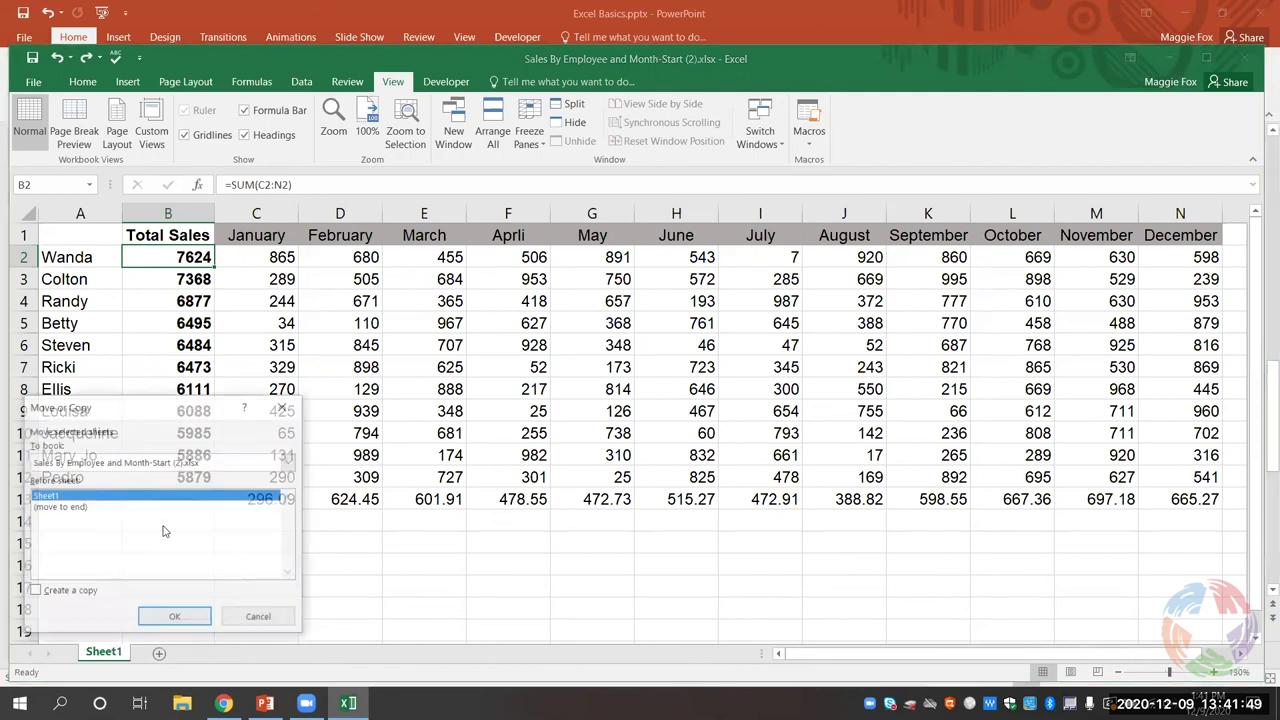
click(77, 594)
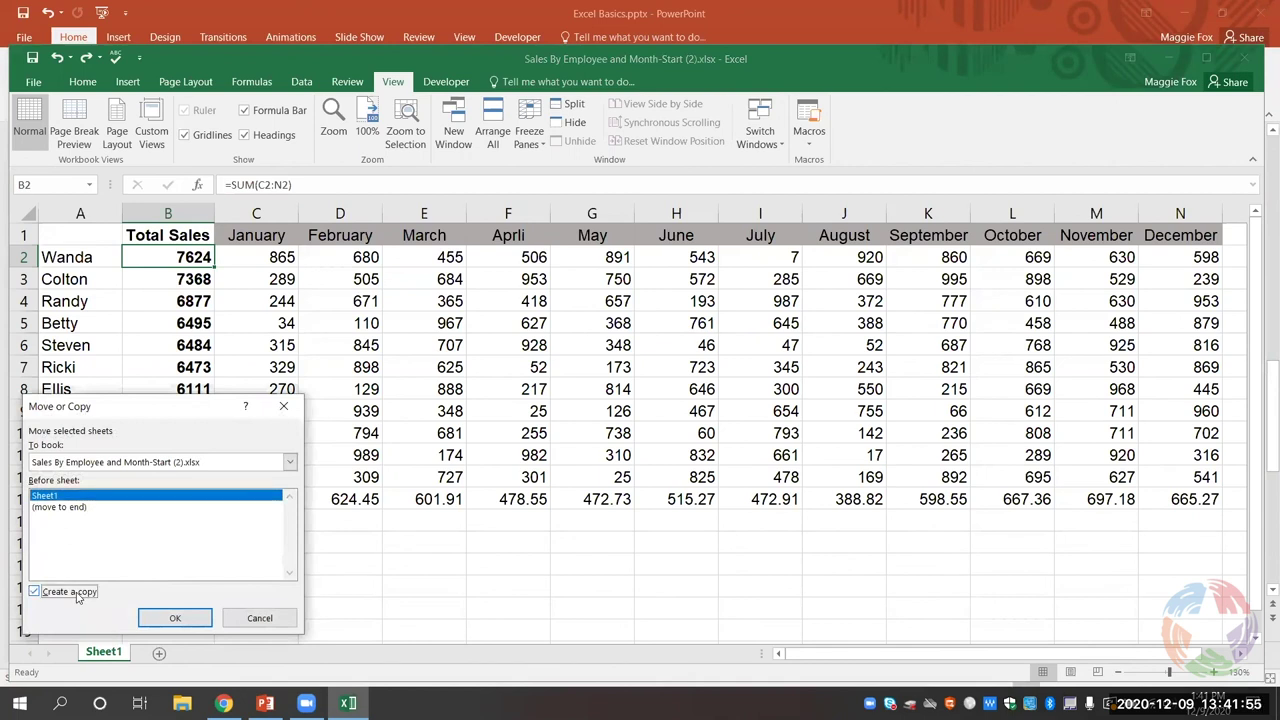
click(85, 508)
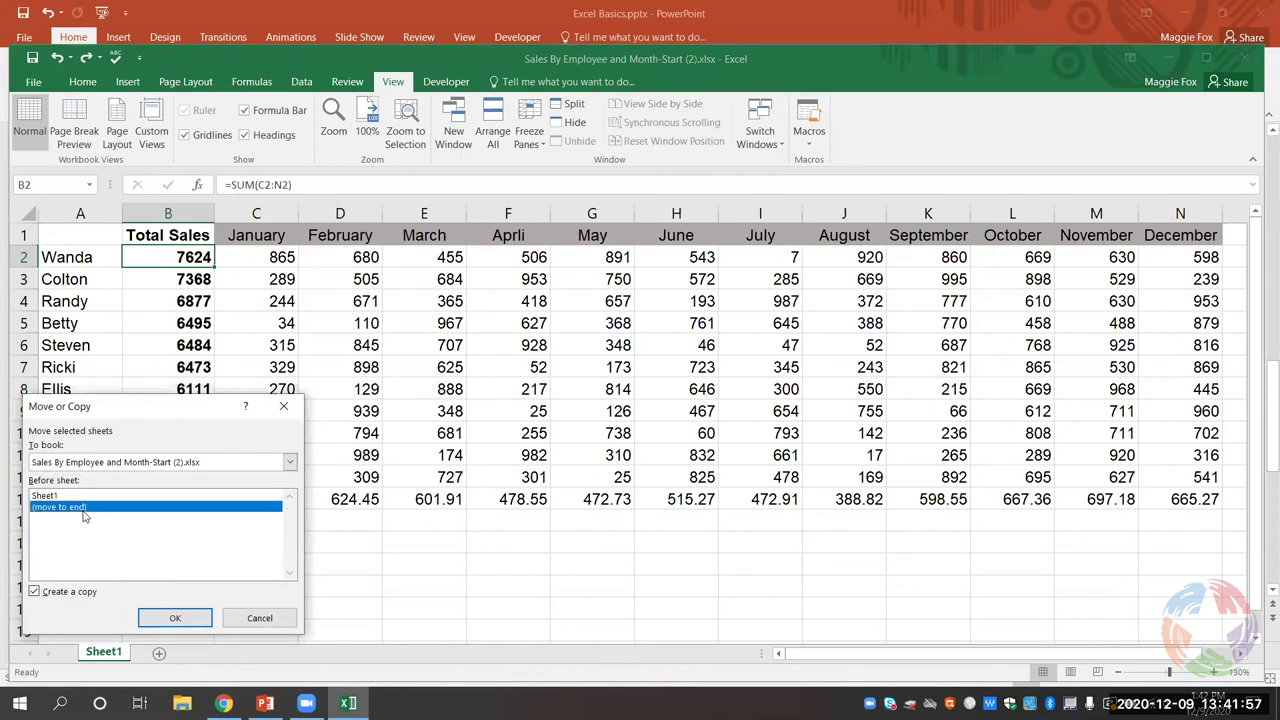
click(189, 625)
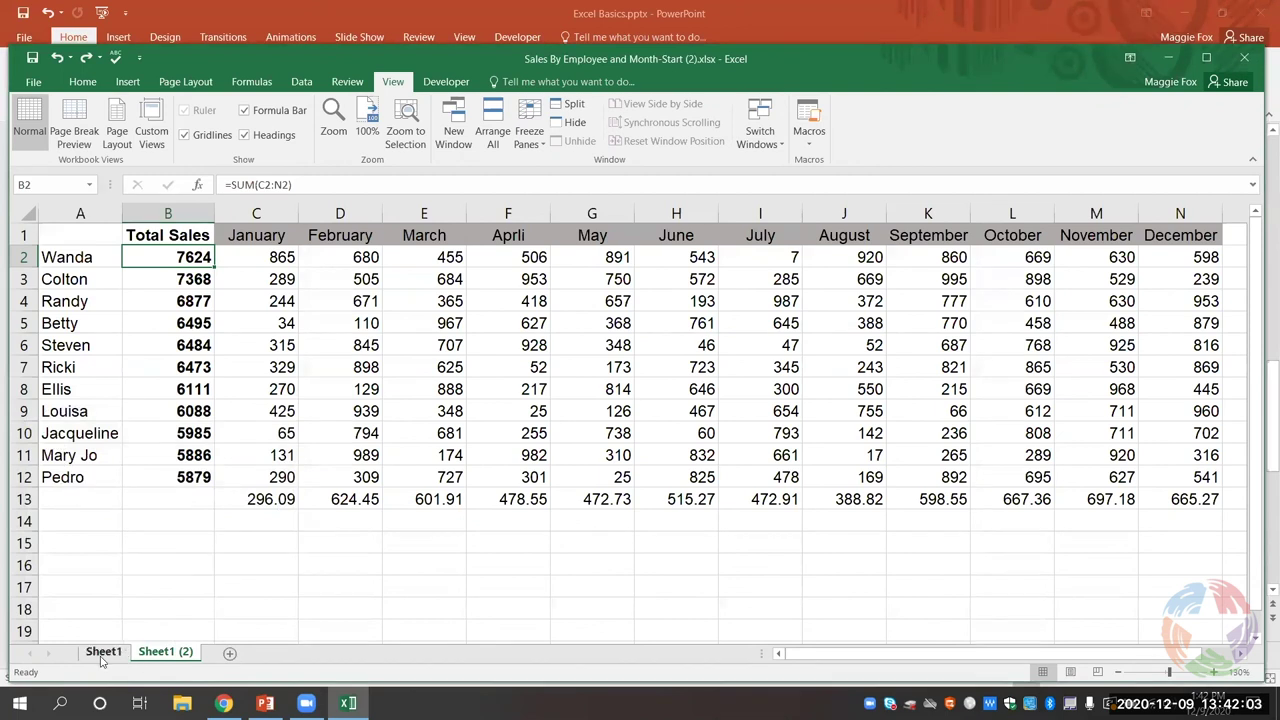
click(102, 655)
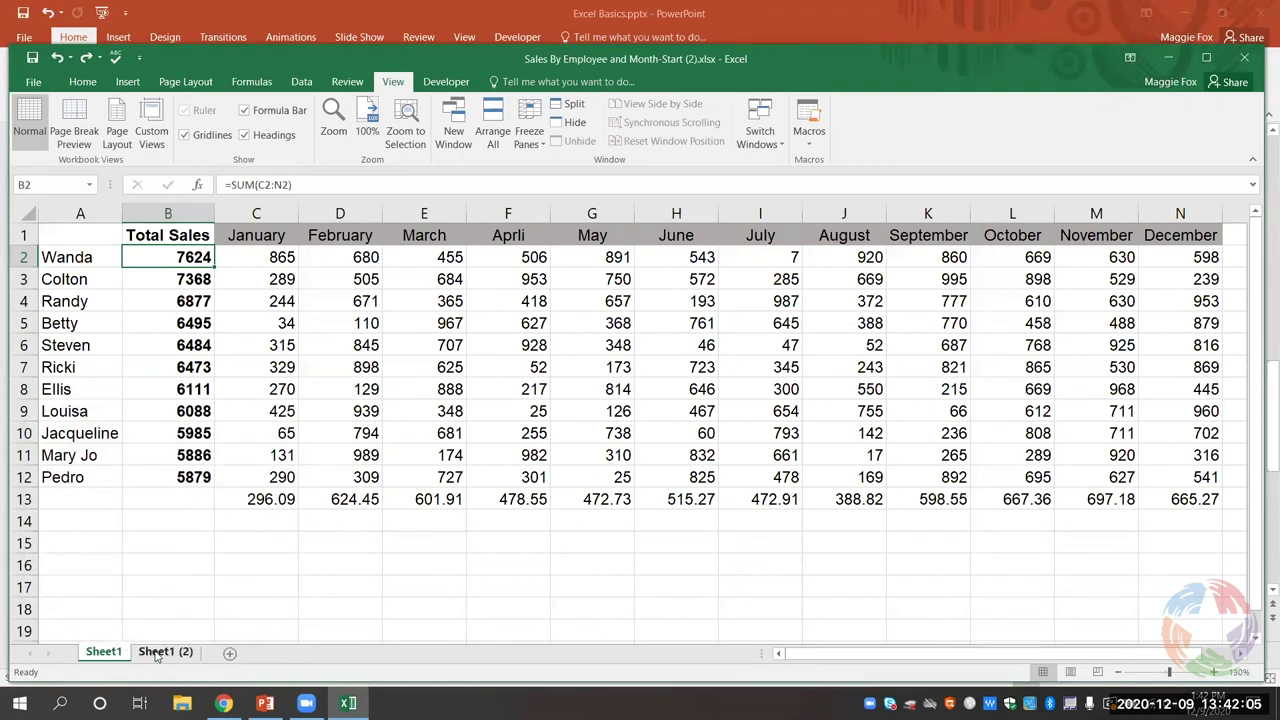
click(156, 654)
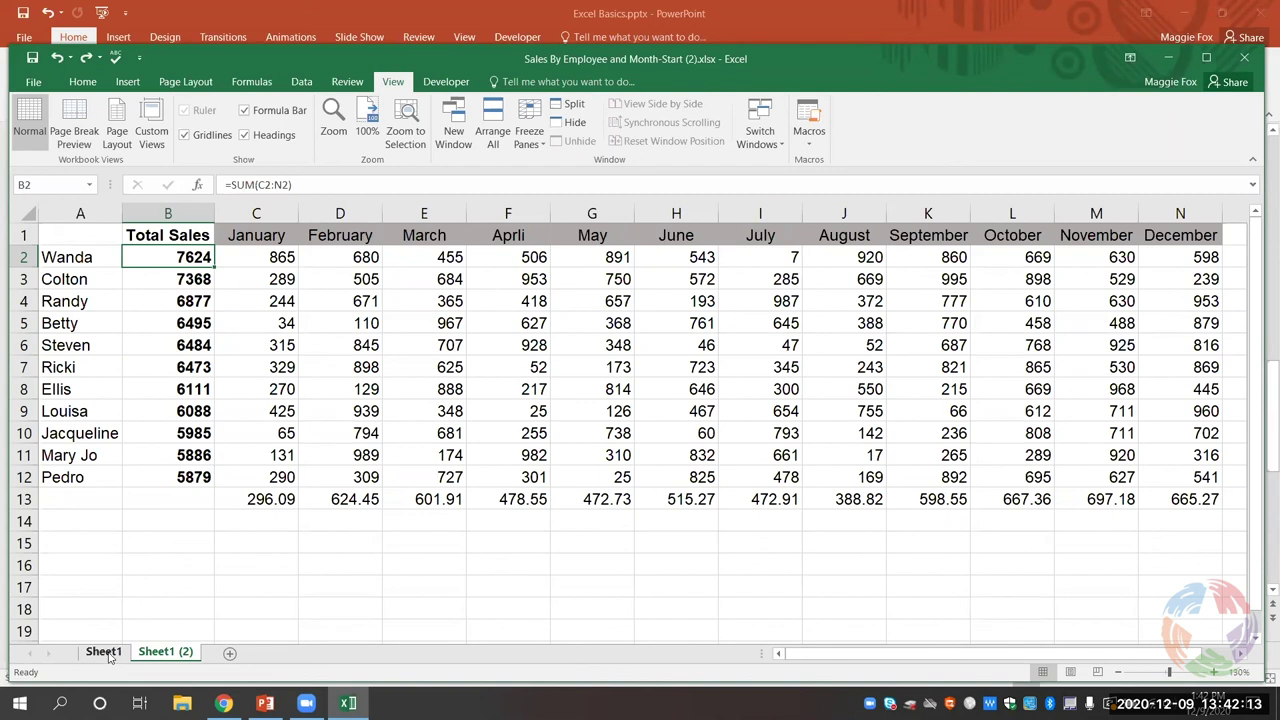
Step: Rename the original Sheet1 as 2019
right_click(104, 652)
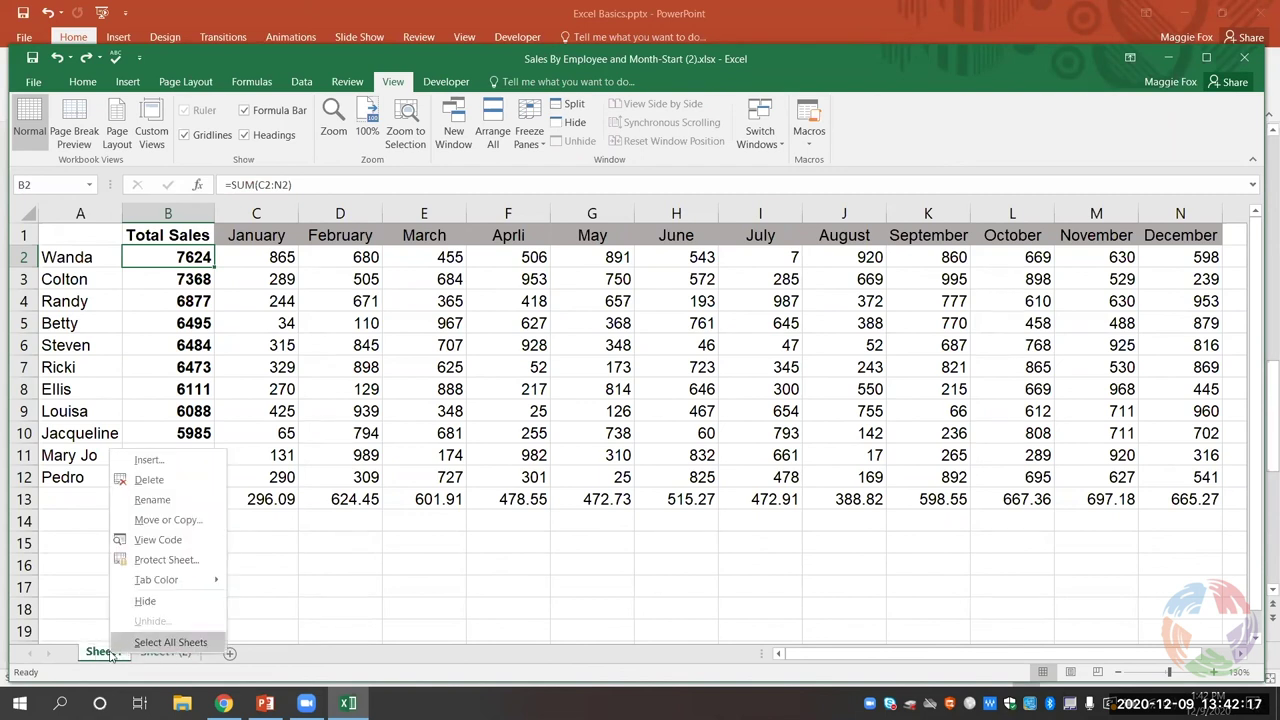
click(151, 500)
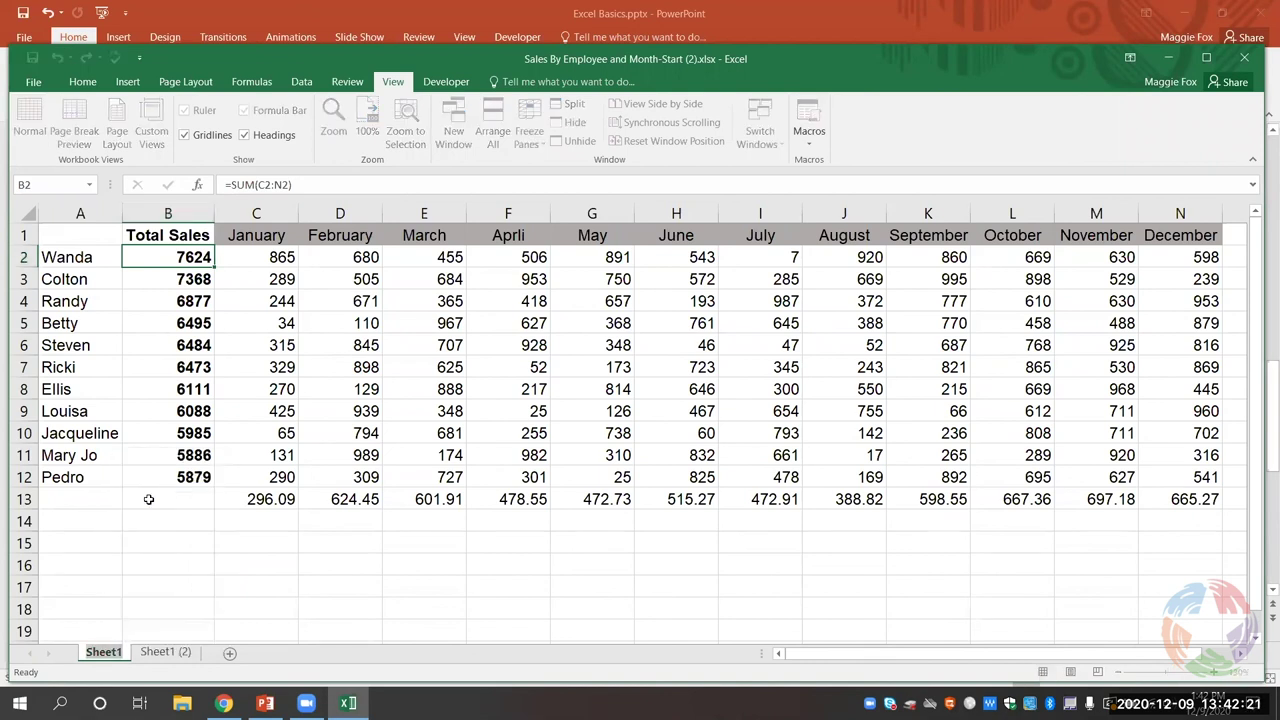
text(2019)
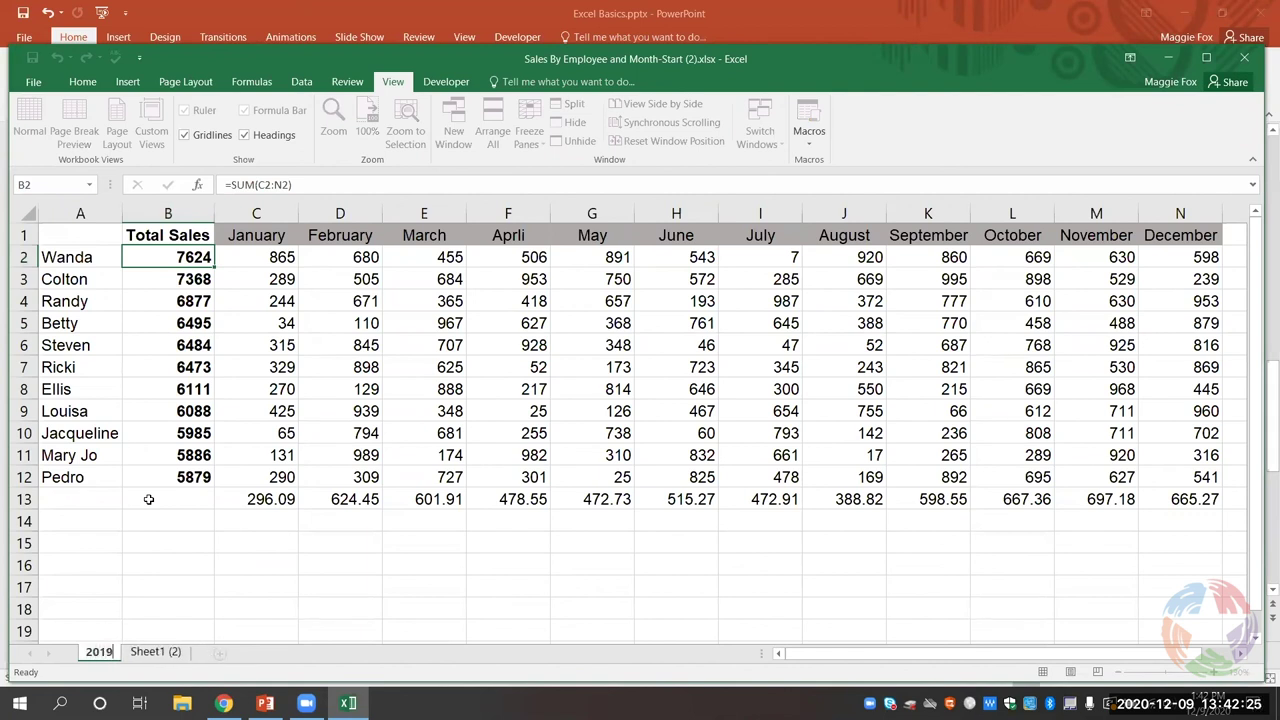
key(Return)
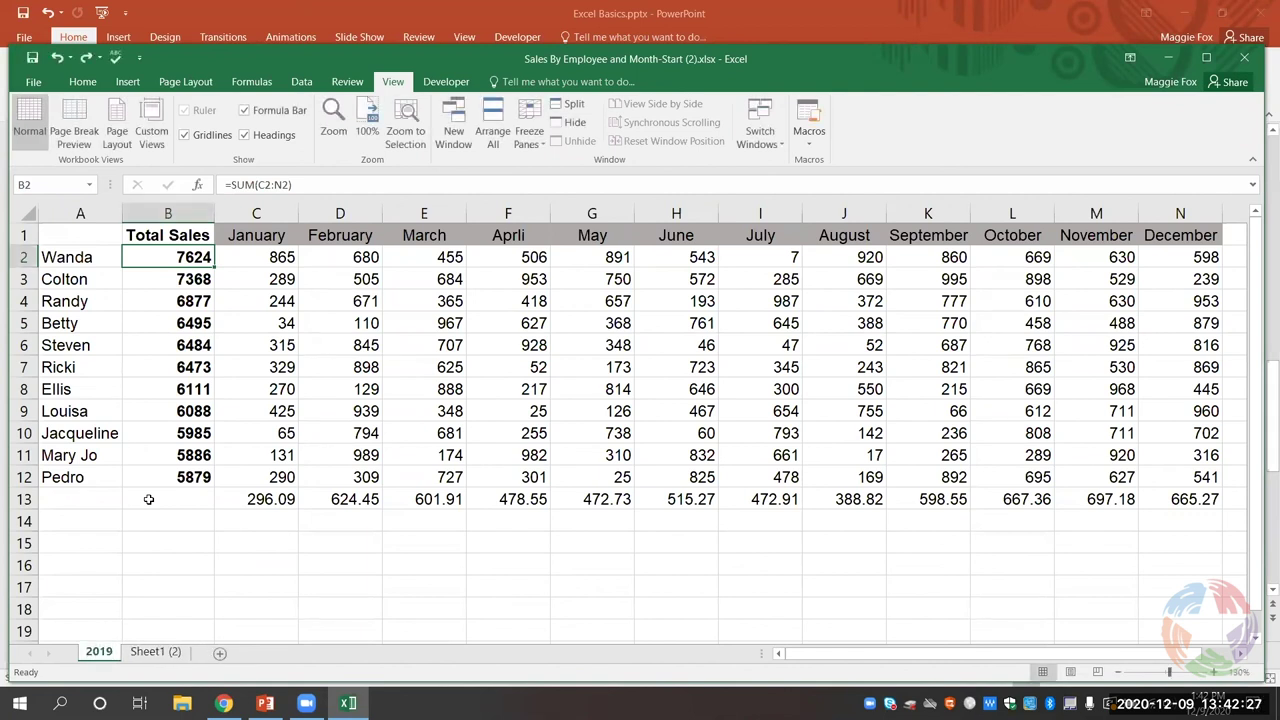
Step: Rename the copied sheet as 2020 and switch between both sheets to compare them
right_click(158, 653)
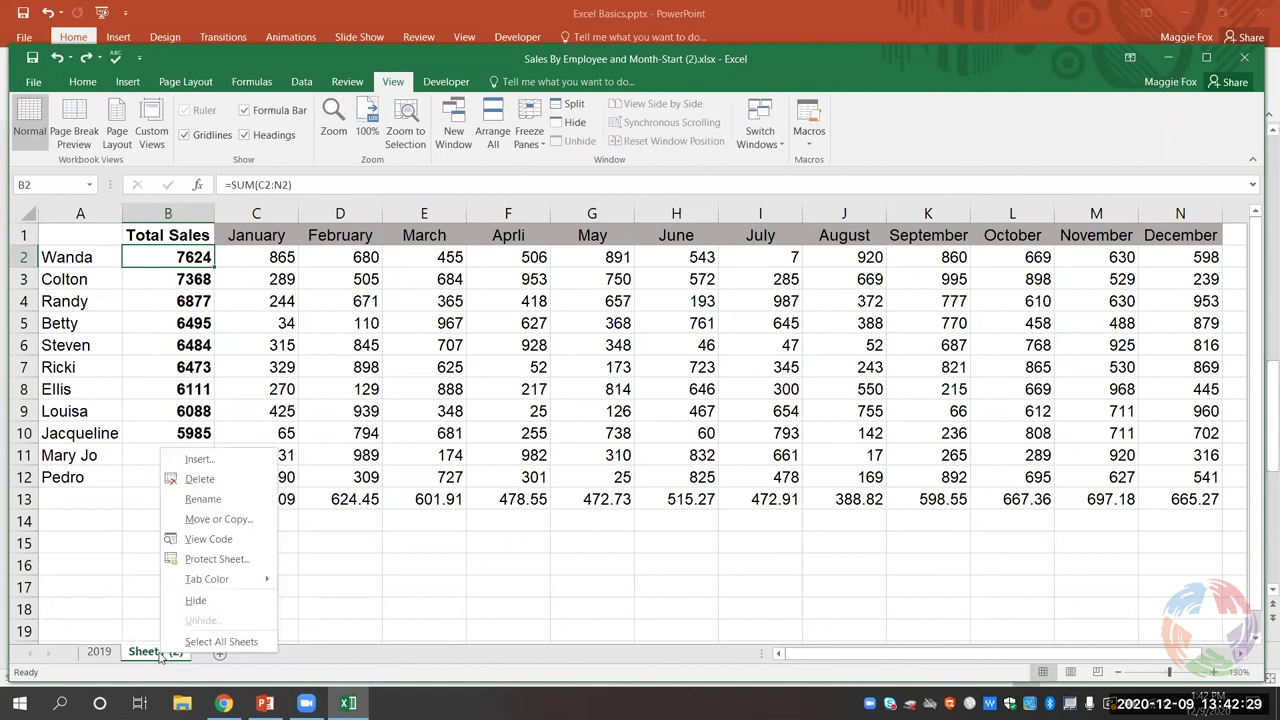
click(204, 499)
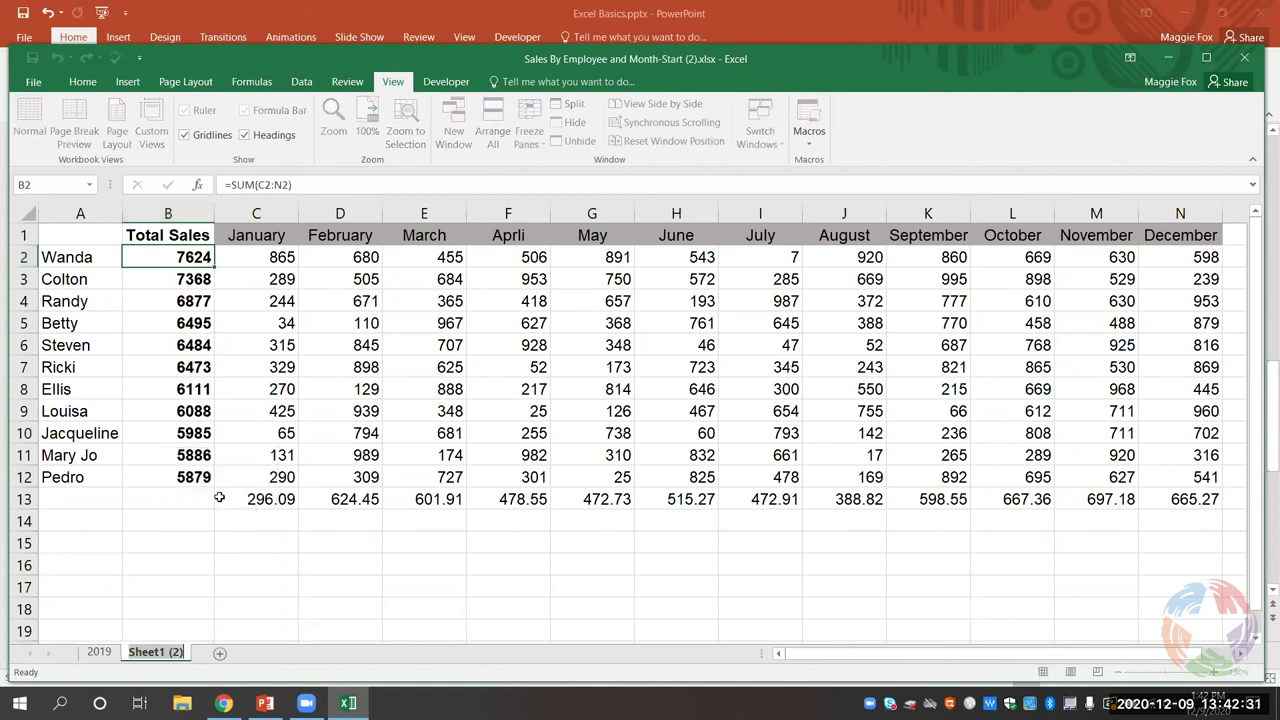
text(2020)
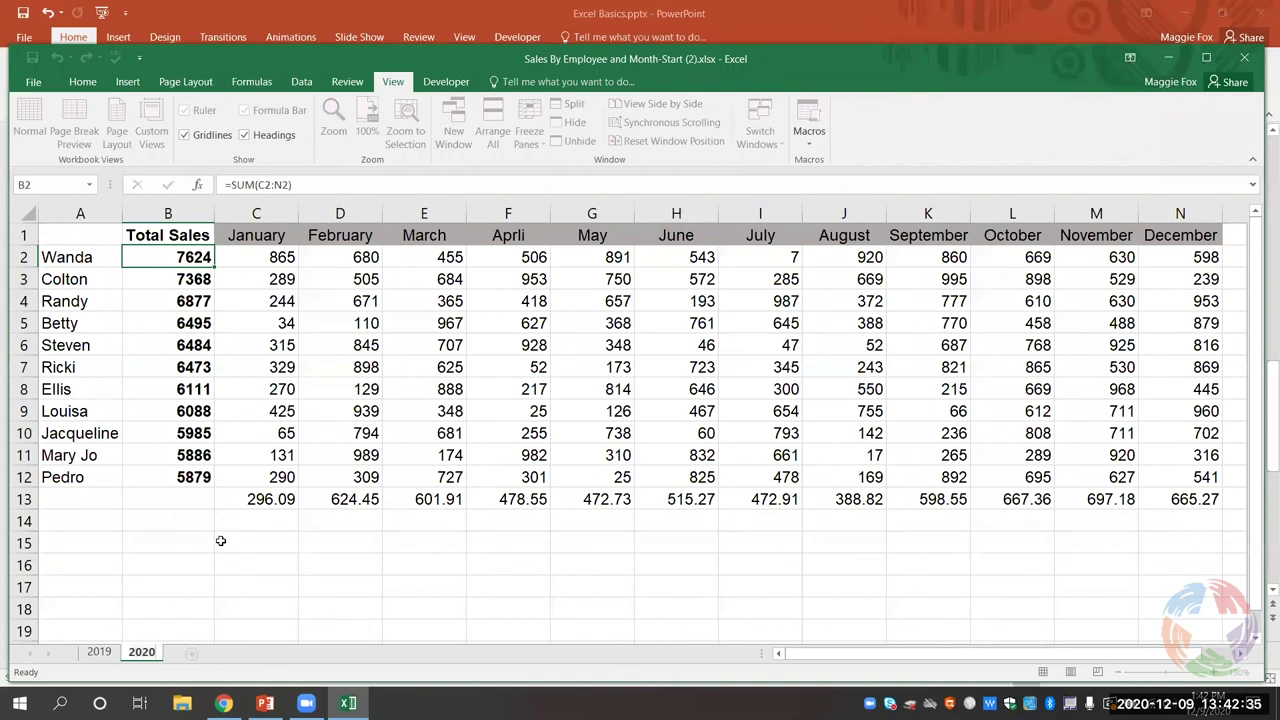
click(178, 602)
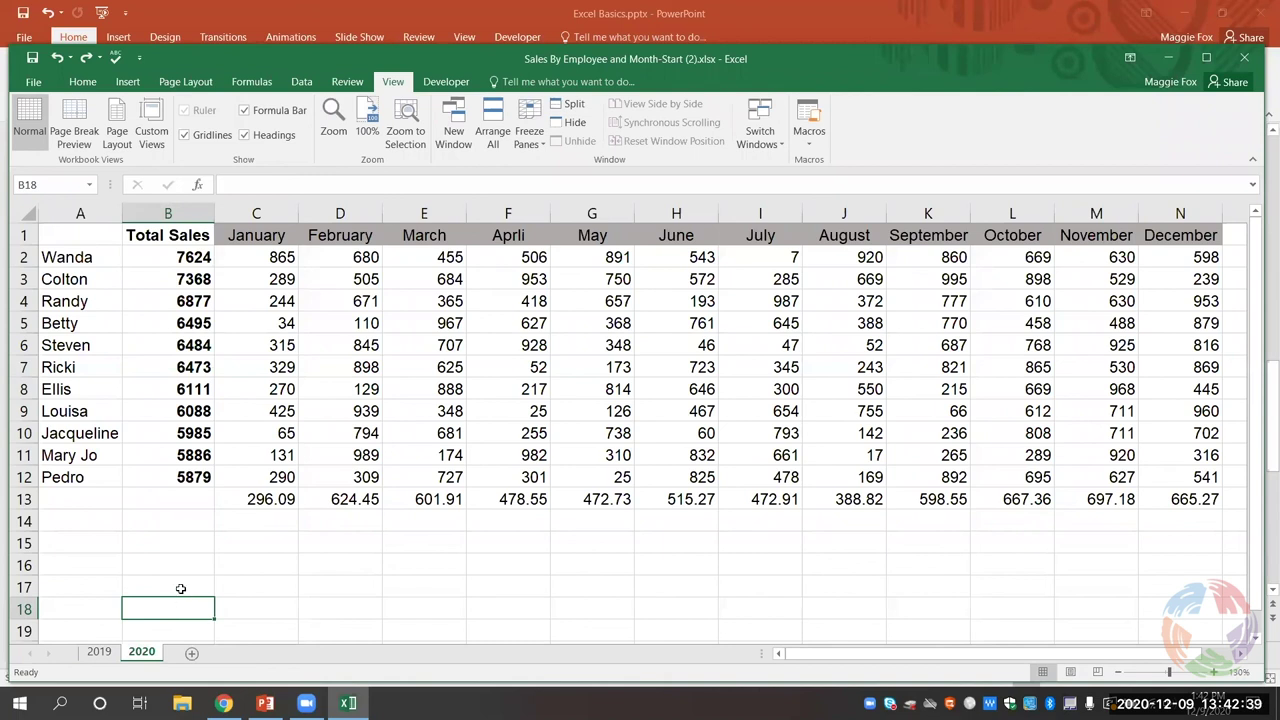
click(95, 654)
click(140, 654)
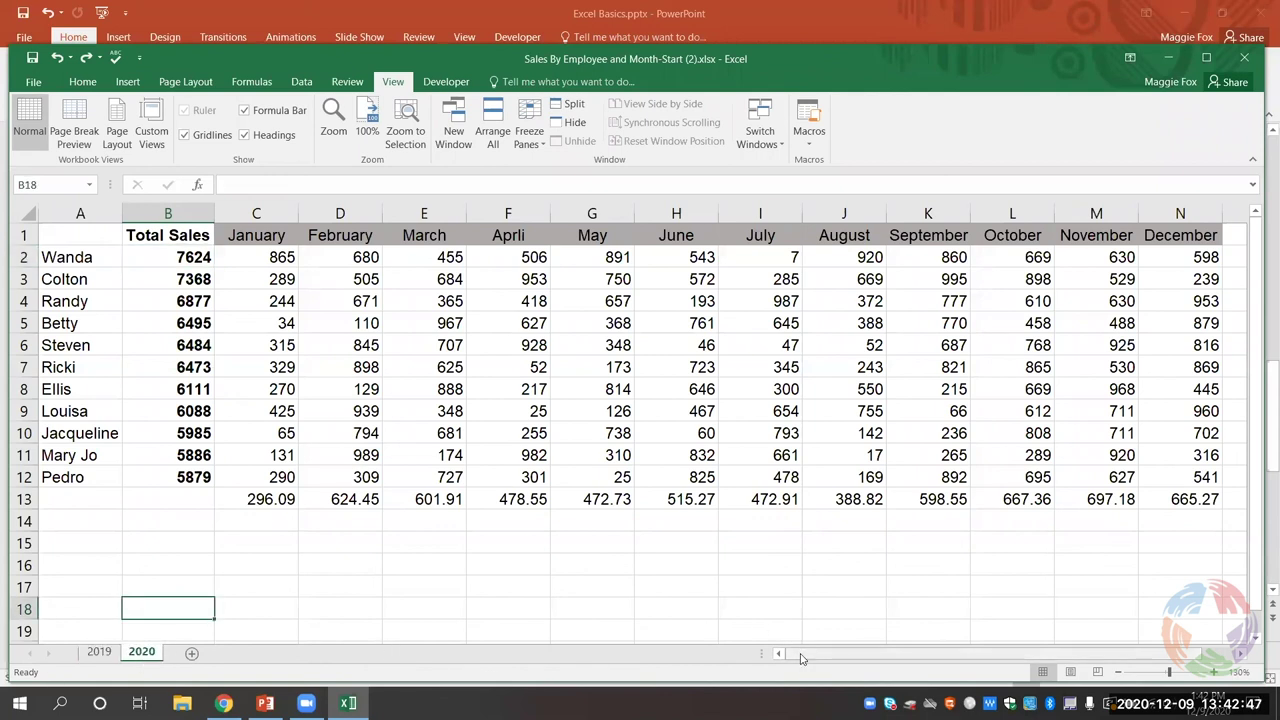
mouse_move(800, 657)
mouse_down()
mouse_move(835, 658)
mouse_move(805, 655)
mouse_up()
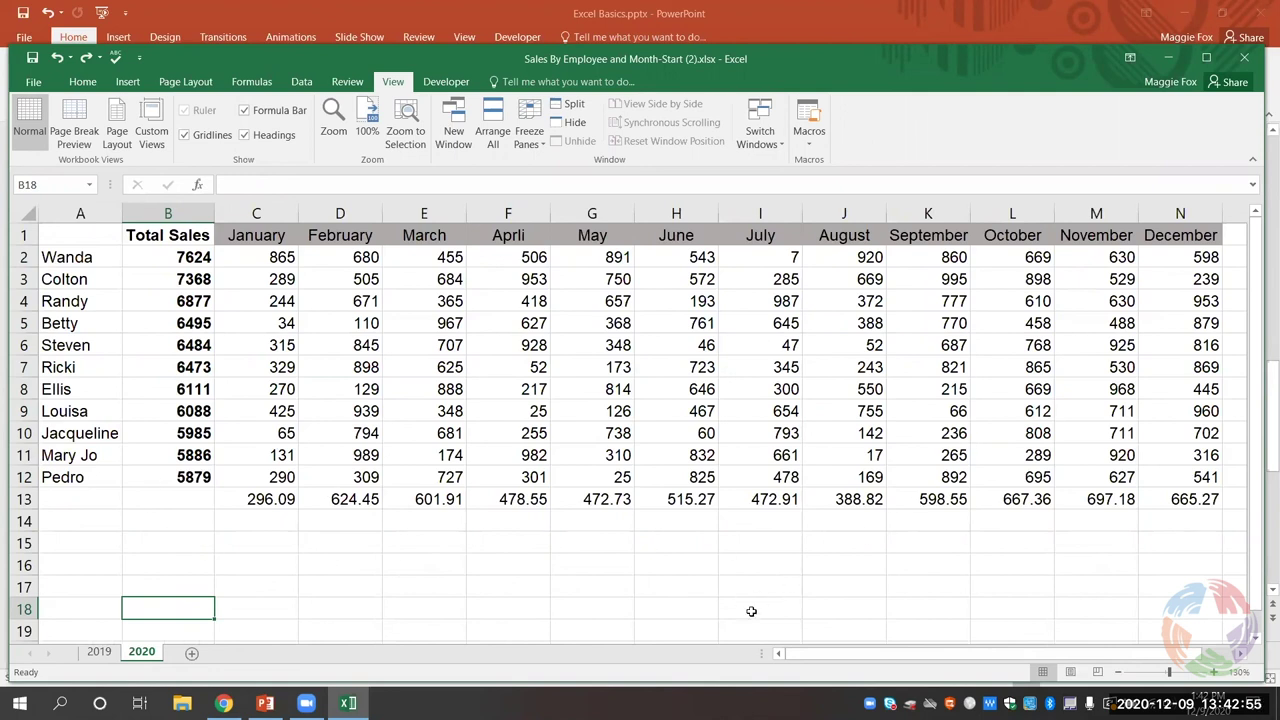
Step: Clear the monthly sales figures in C2:N12 on the 2020 sheet, keeping the headers and formulas
drag(272, 257, 1156, 478)
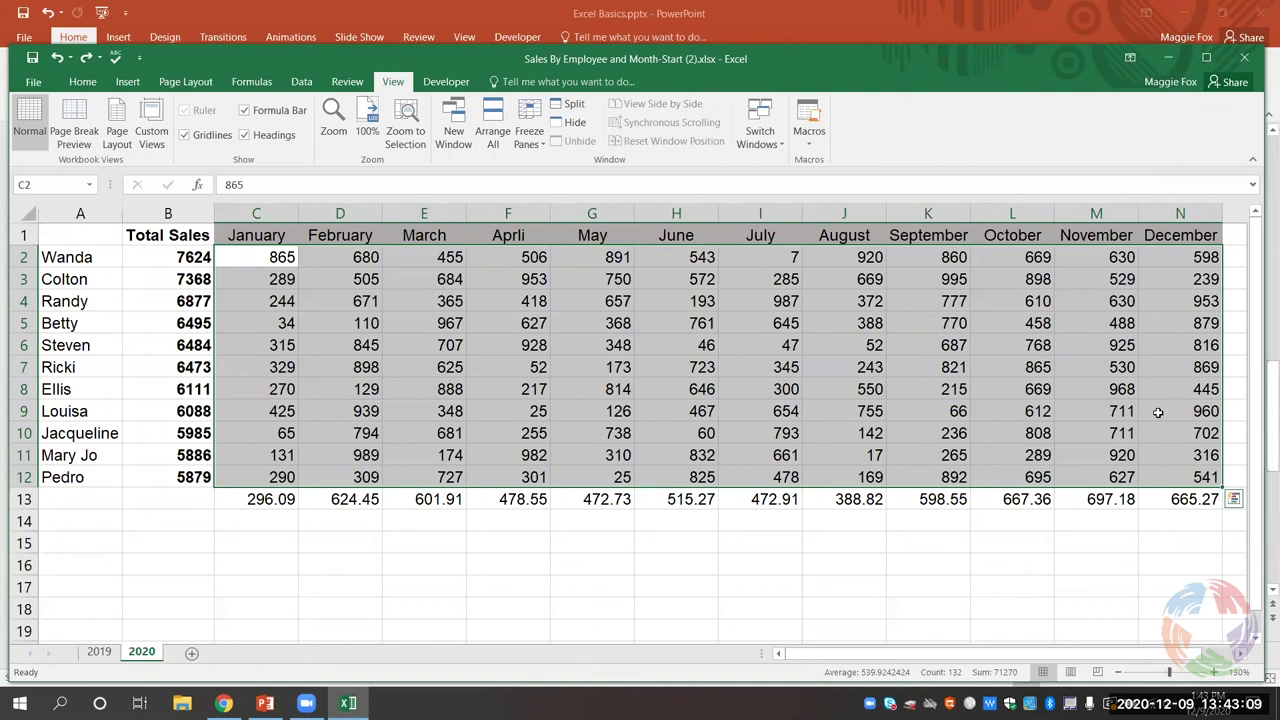
key(Delete)
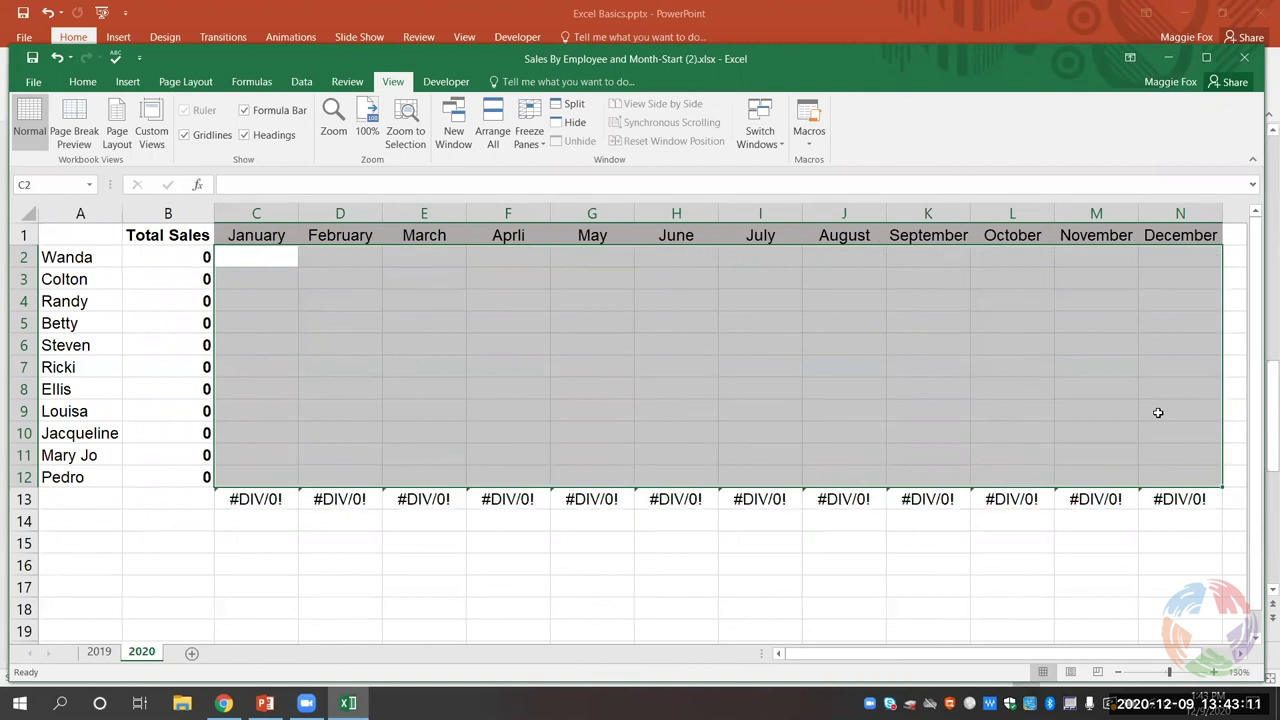
click(791, 564)
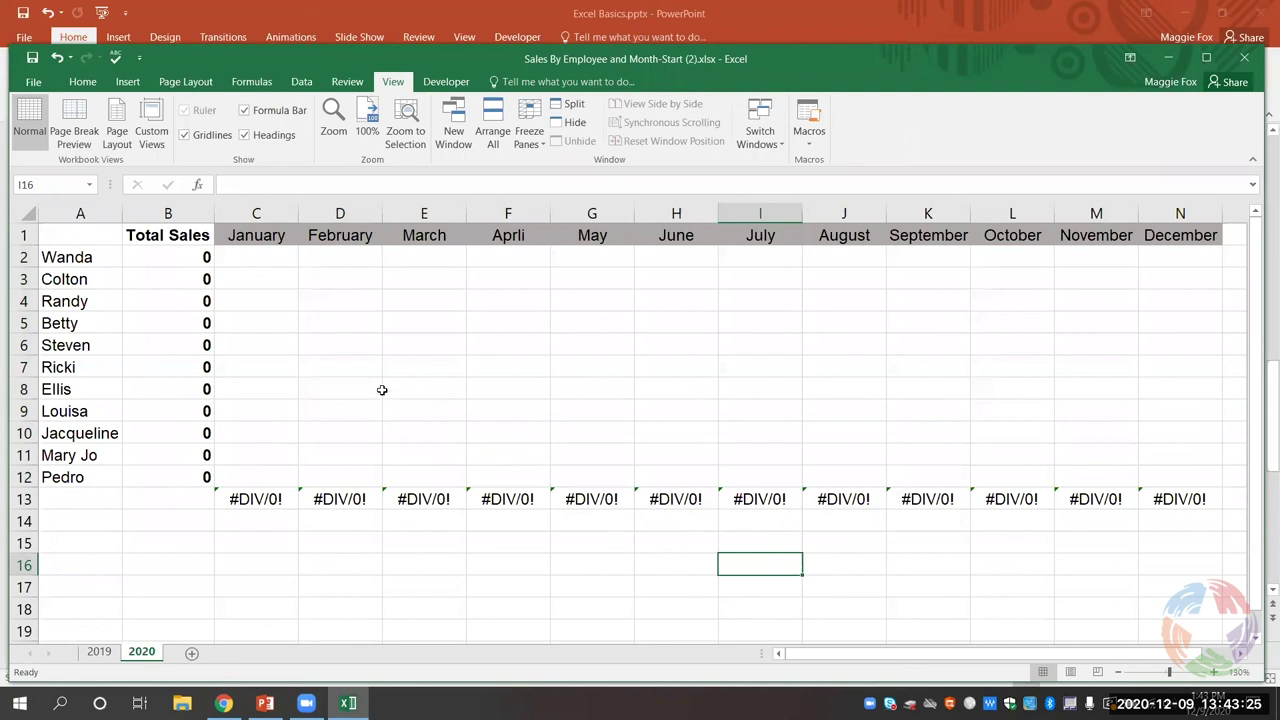
Step: Enter sample sales on the 2020 sheet: 255 in C2, 132 in D2 and 99 in D3
click(267, 259)
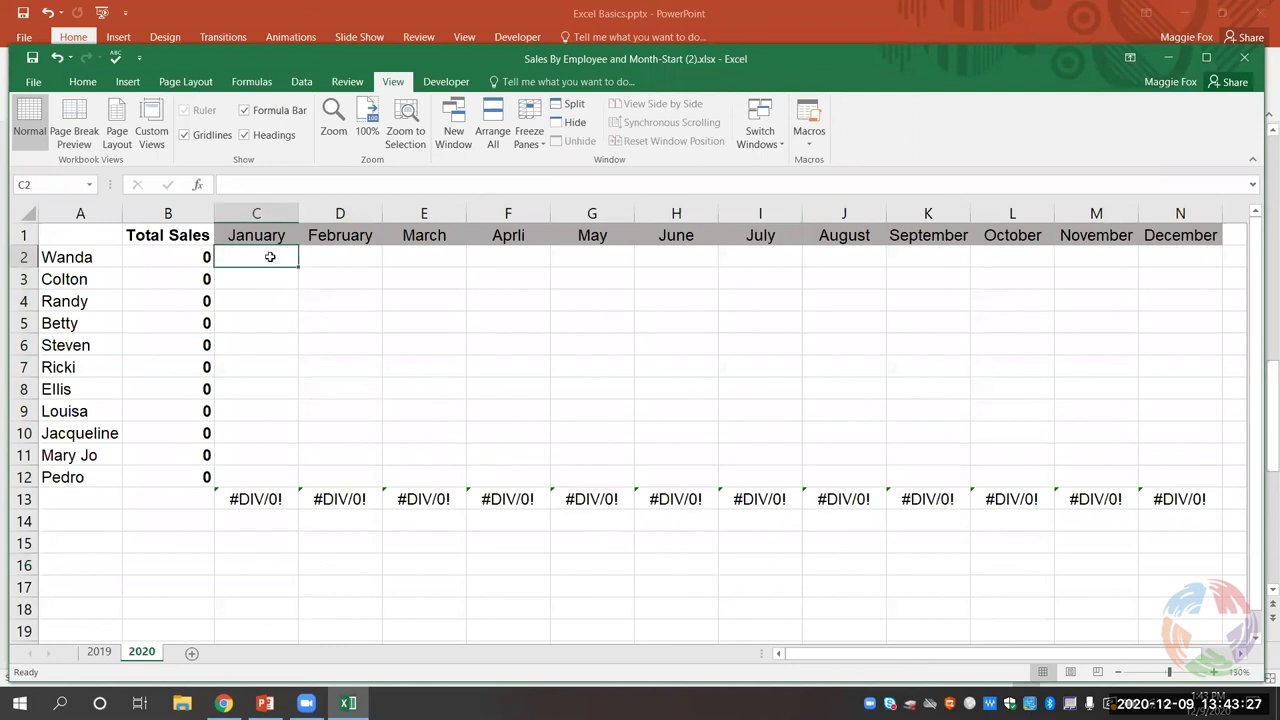
text(255)
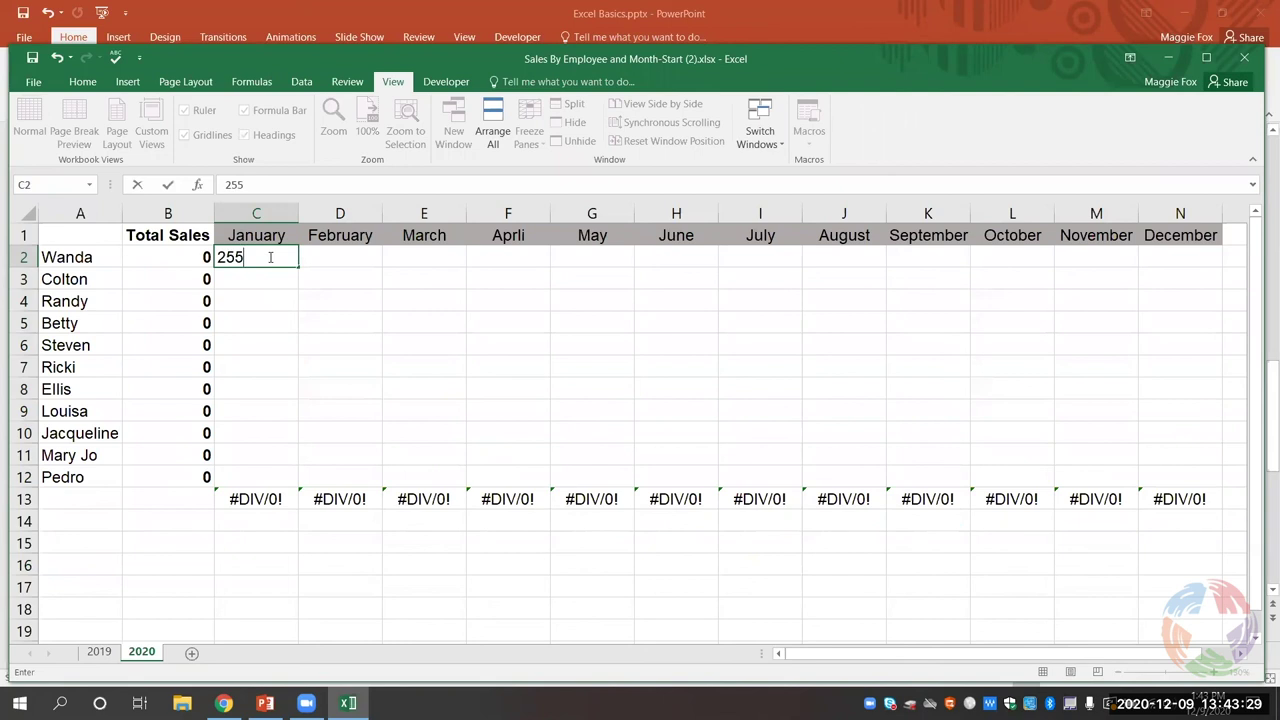
key(Tab)
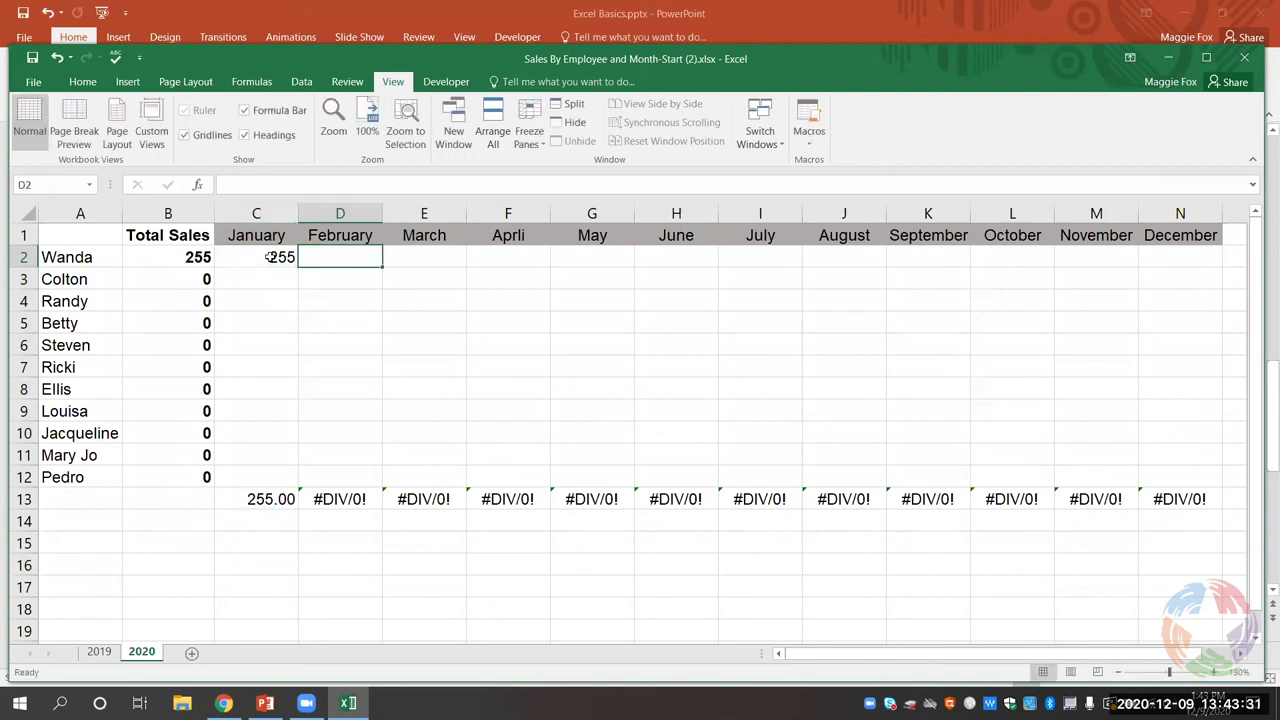
text(132)
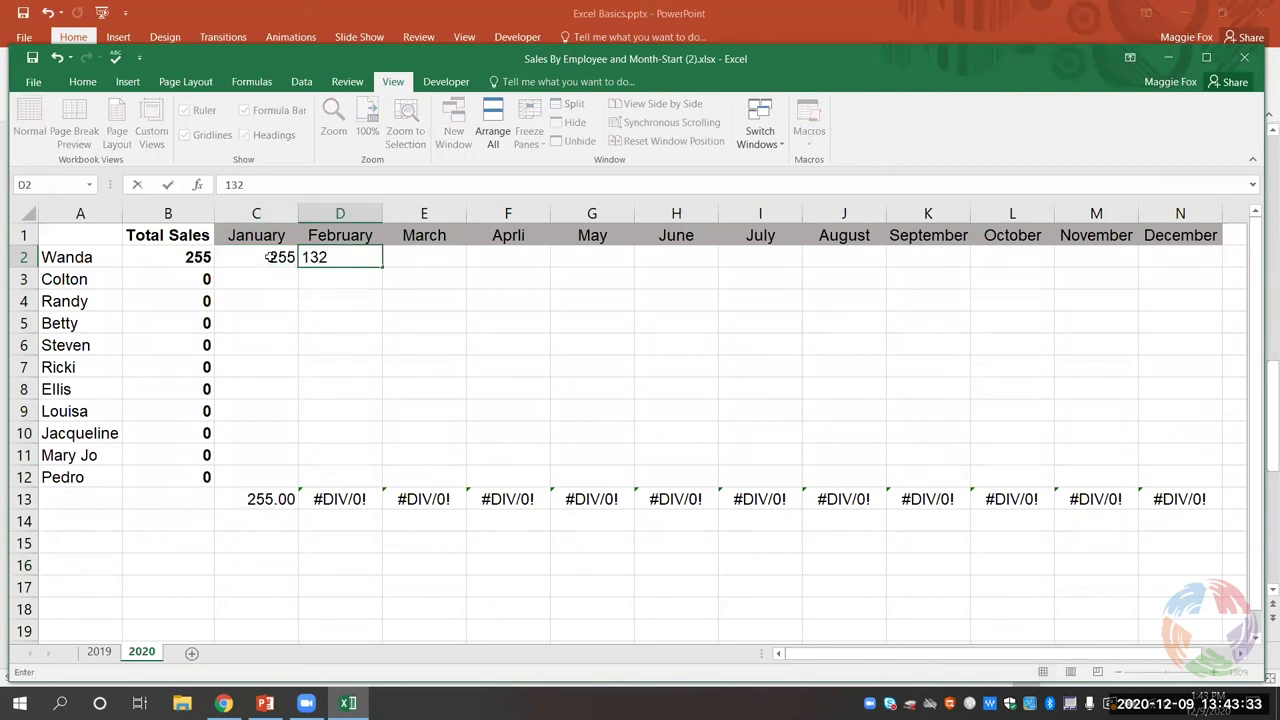
key(Return)
text(99)
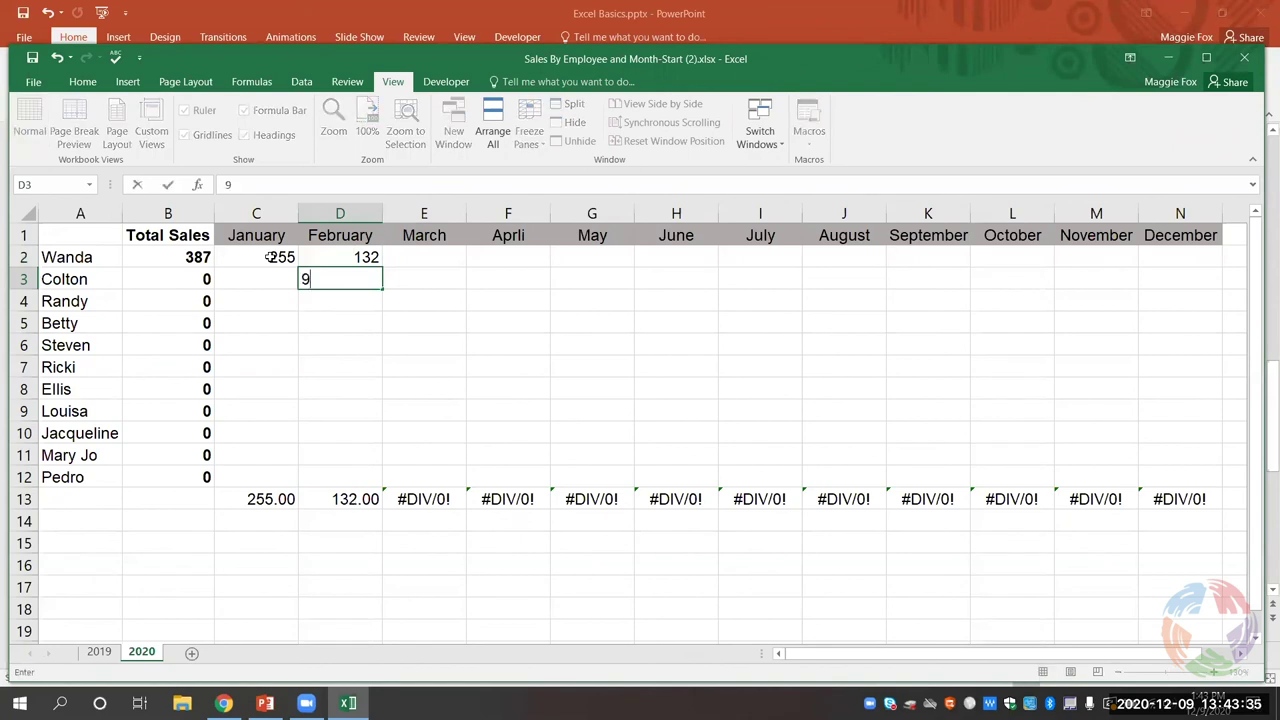
click(516, 443)
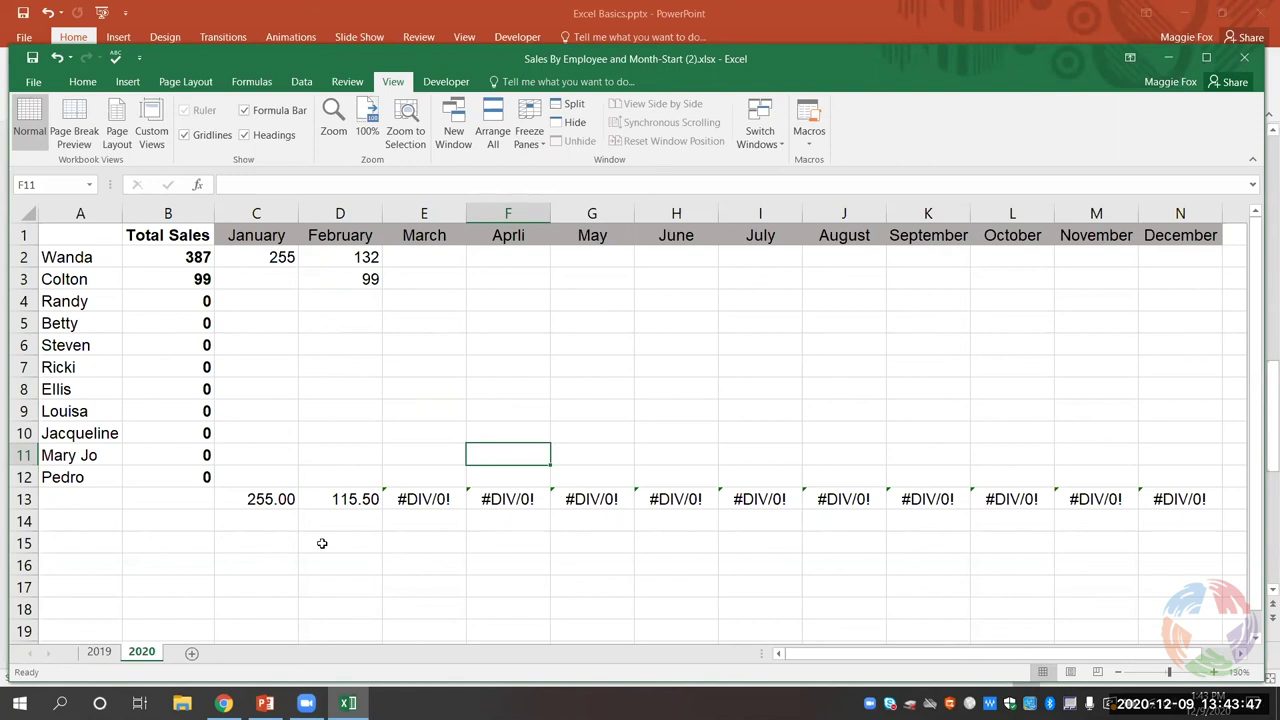
Step: Insert a row above the headers on the 2019 sheet and enter the title Employee Sales 2019 in B1
click(108, 656)
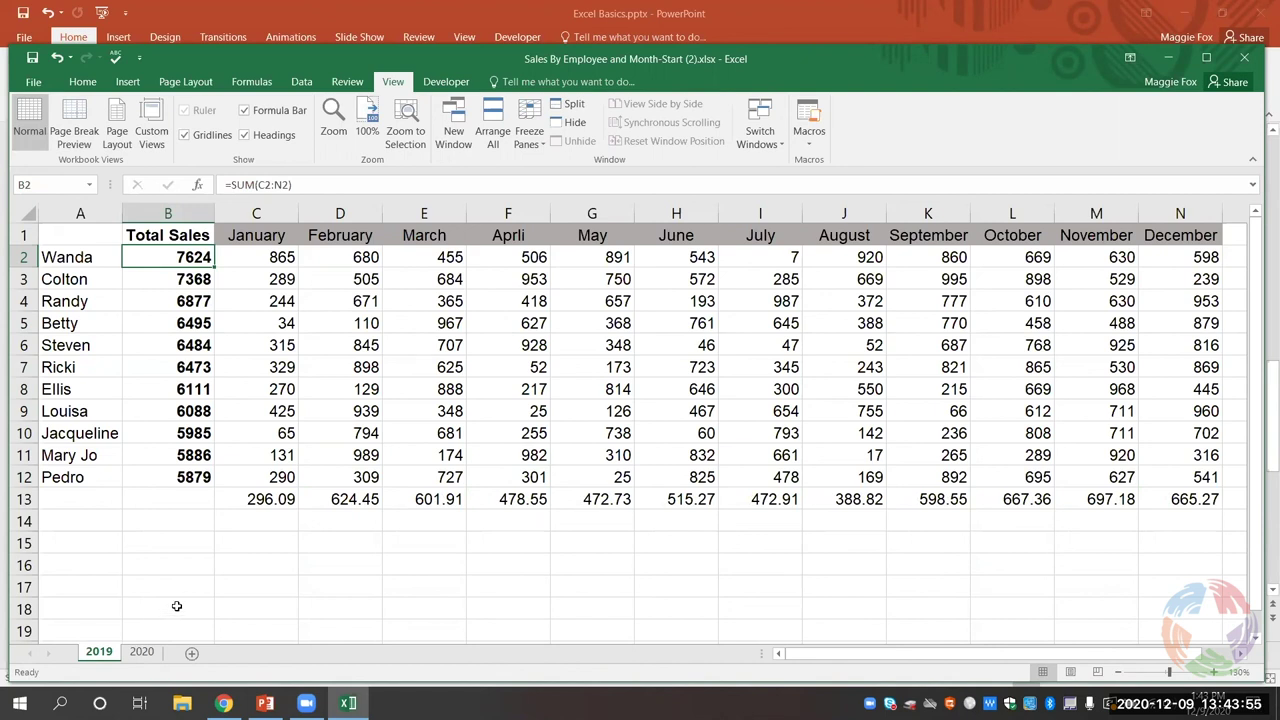
click(193, 234)
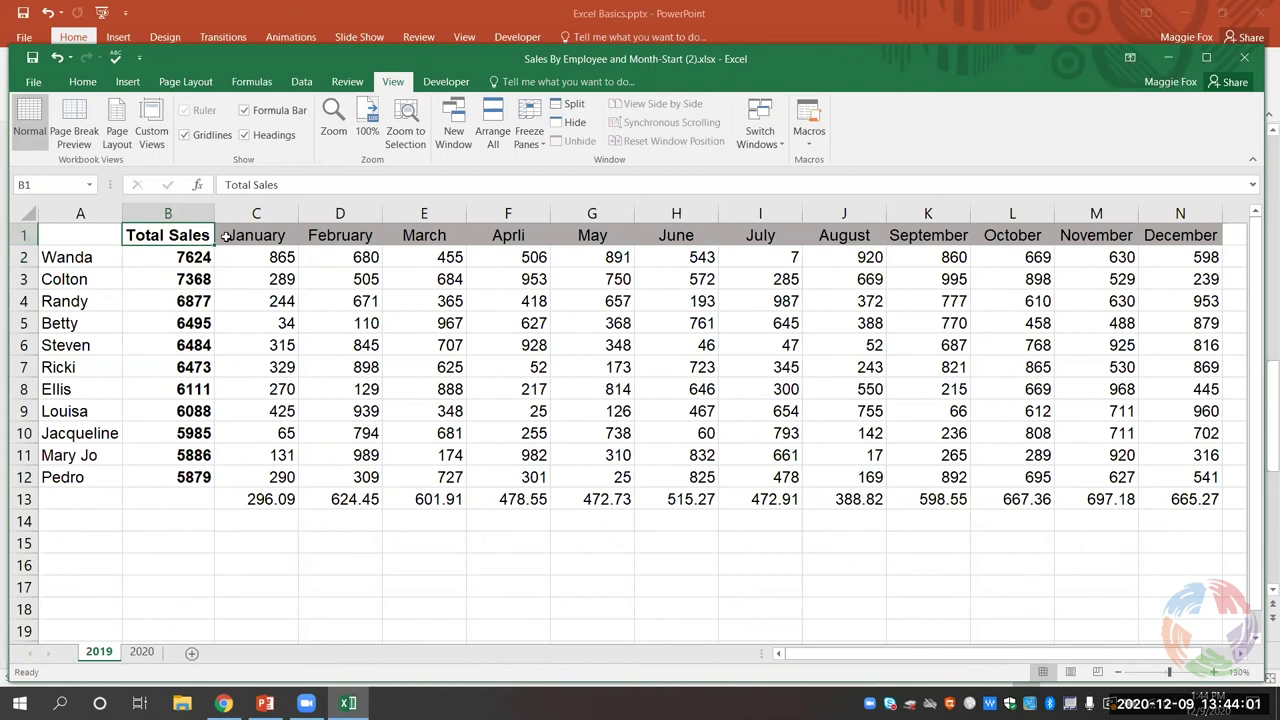
click(95, 87)
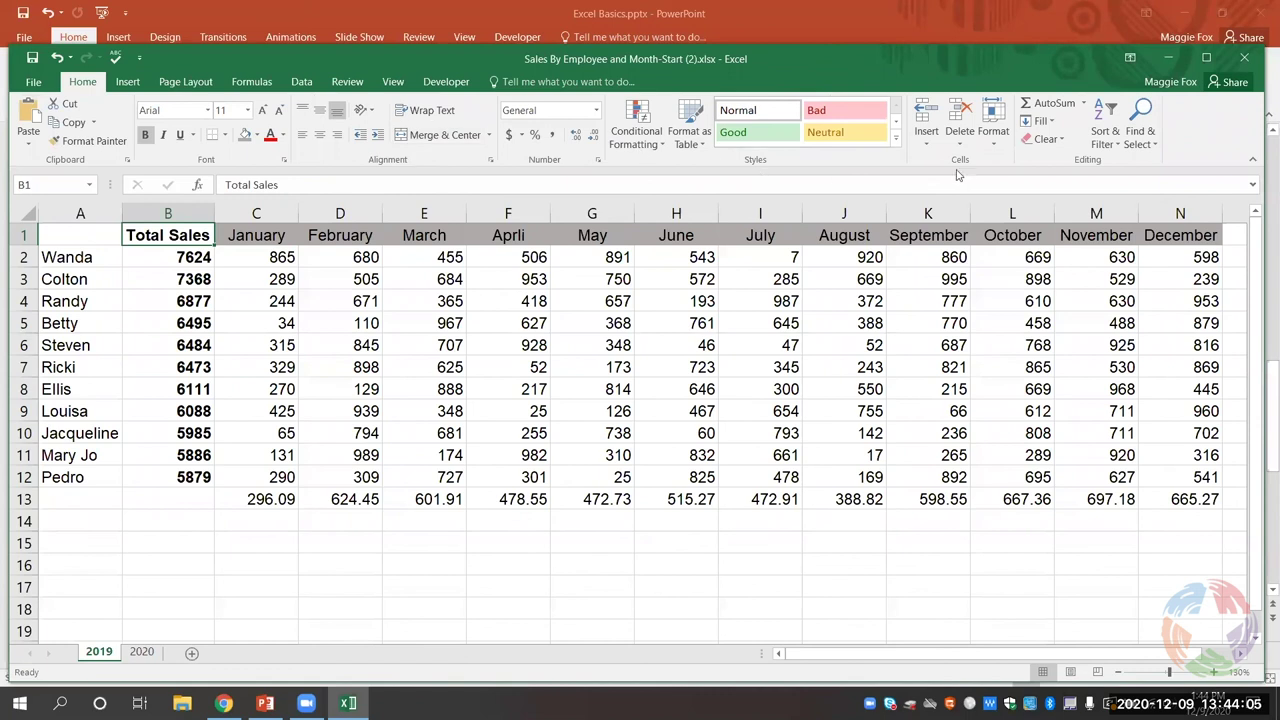
click(926, 136)
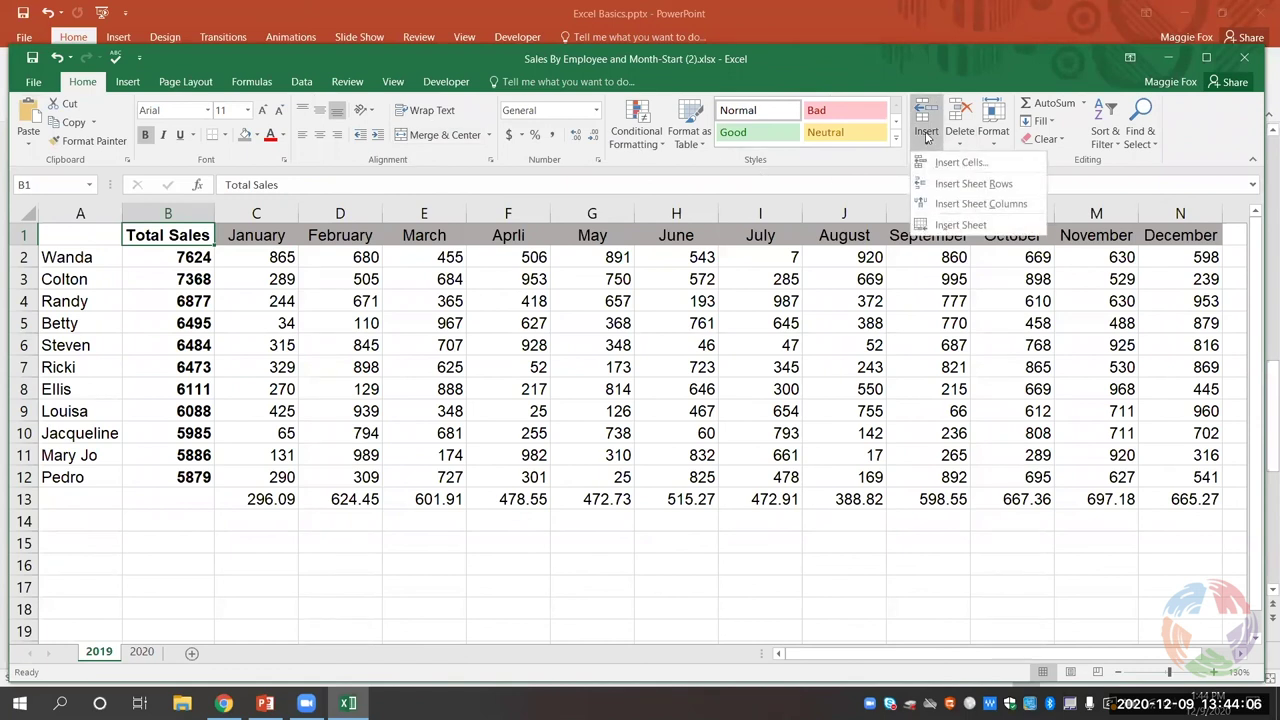
click(972, 184)
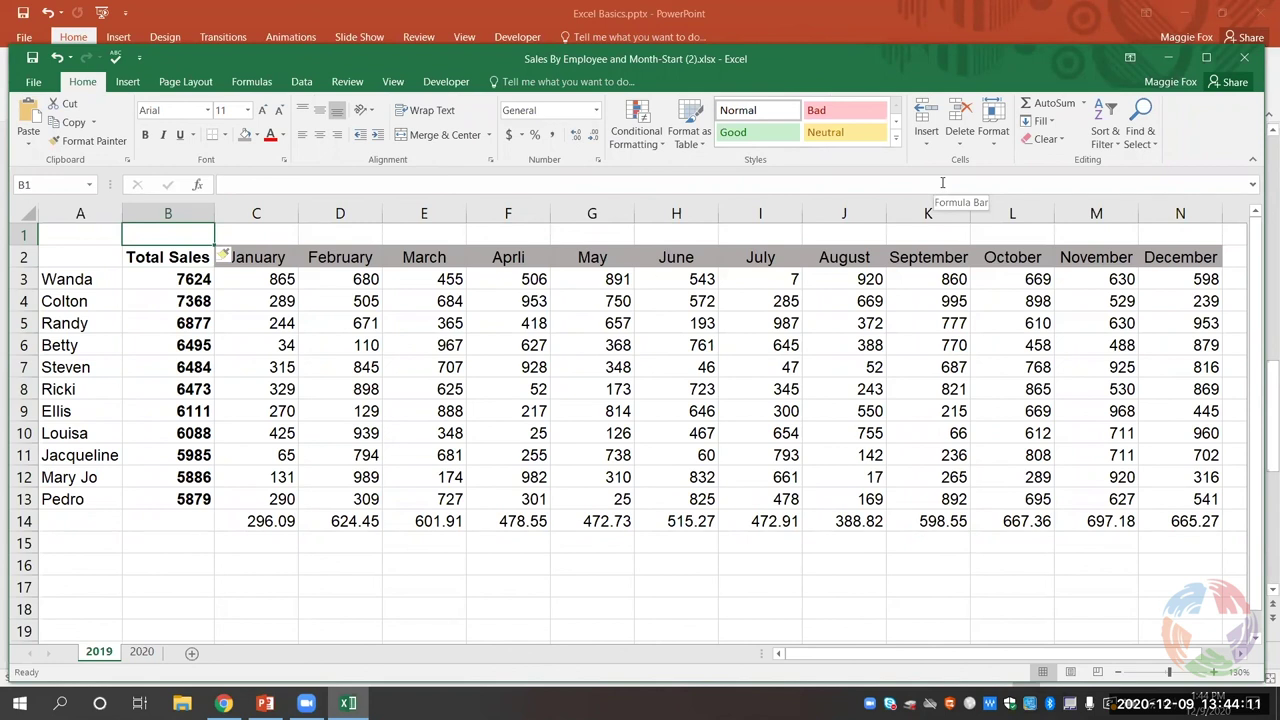
text(Employee Sales 2019)
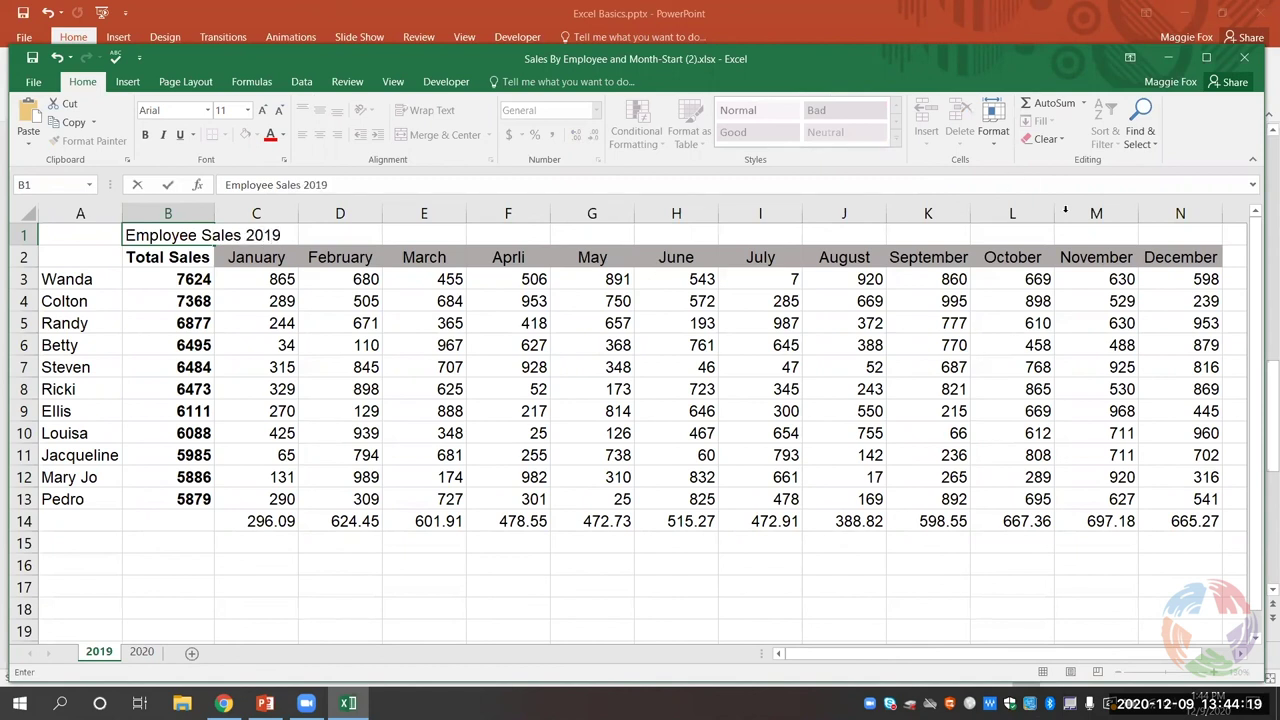
click(512, 382)
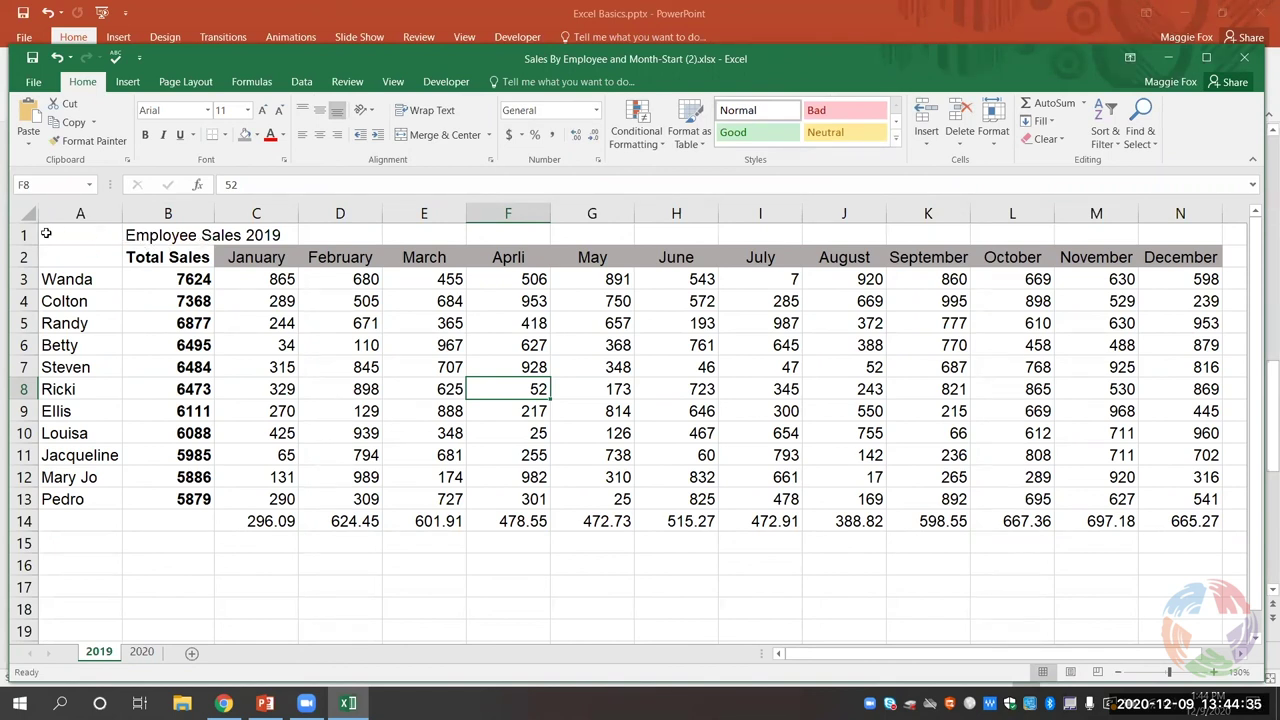
Step: Merge and center the title across A1:N1 and make it bold, italic and underlined
click(81, 234)
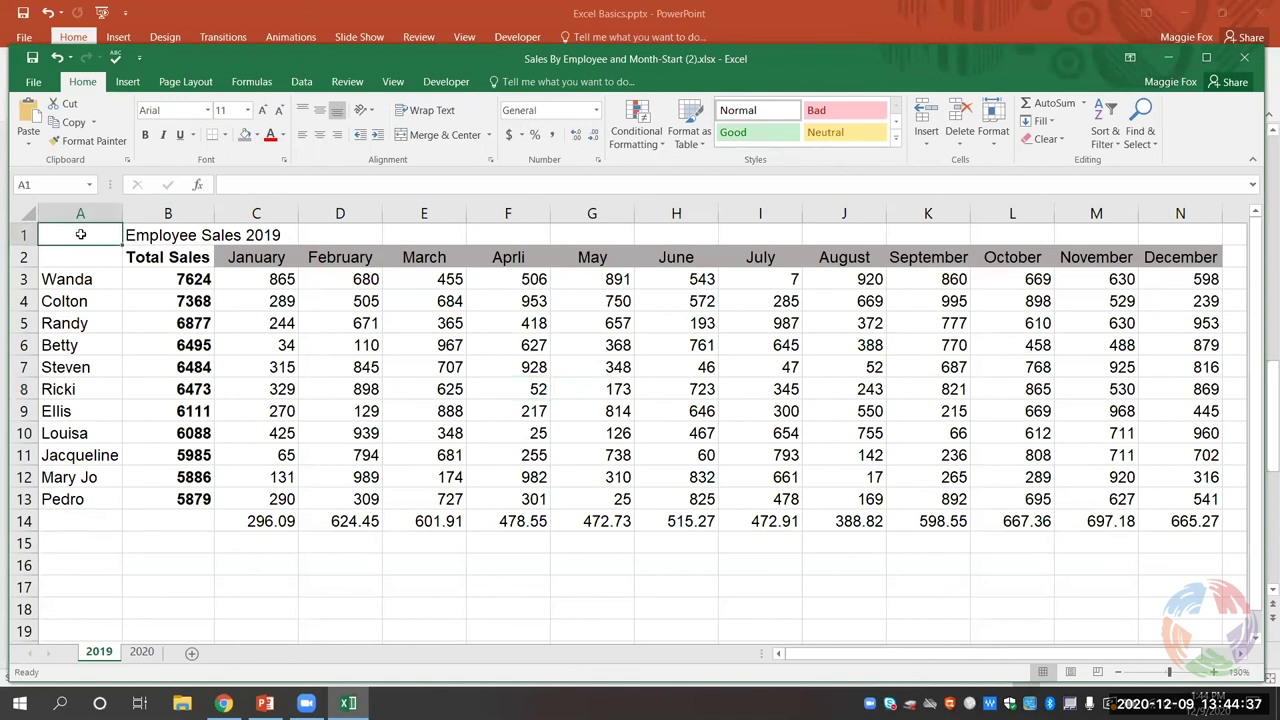
drag(81, 234, 1198, 236)
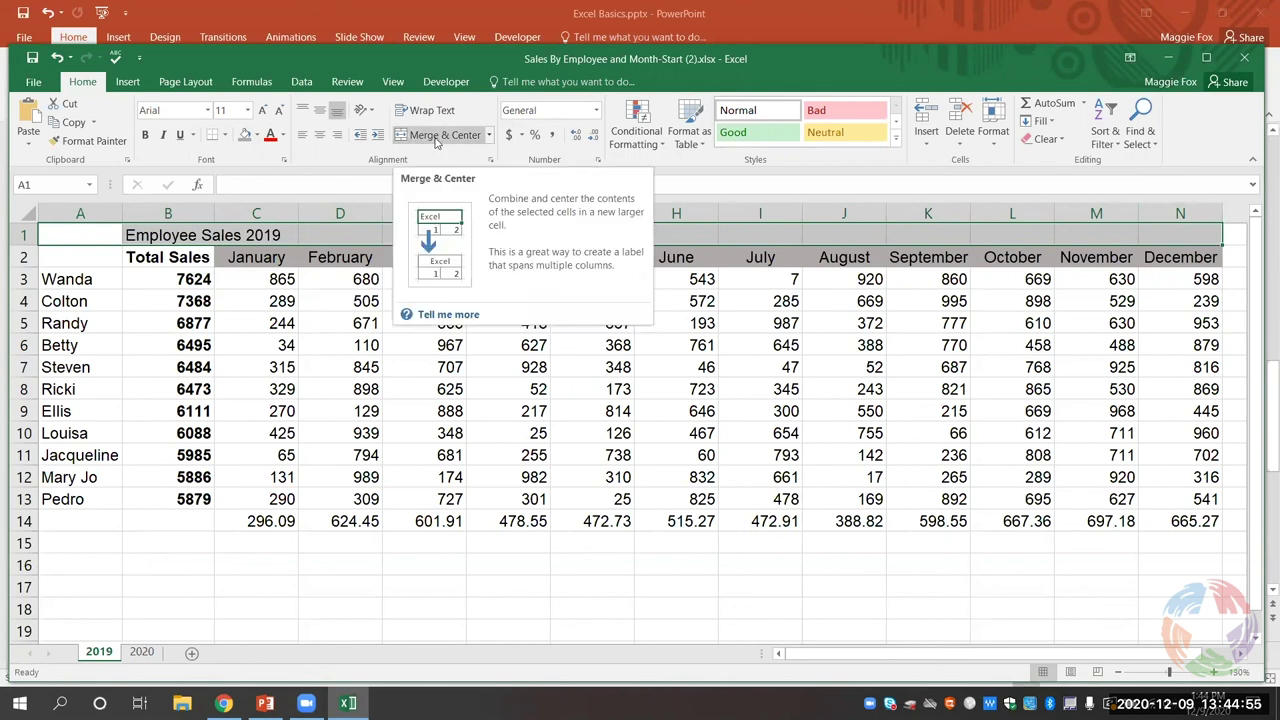
click(463, 141)
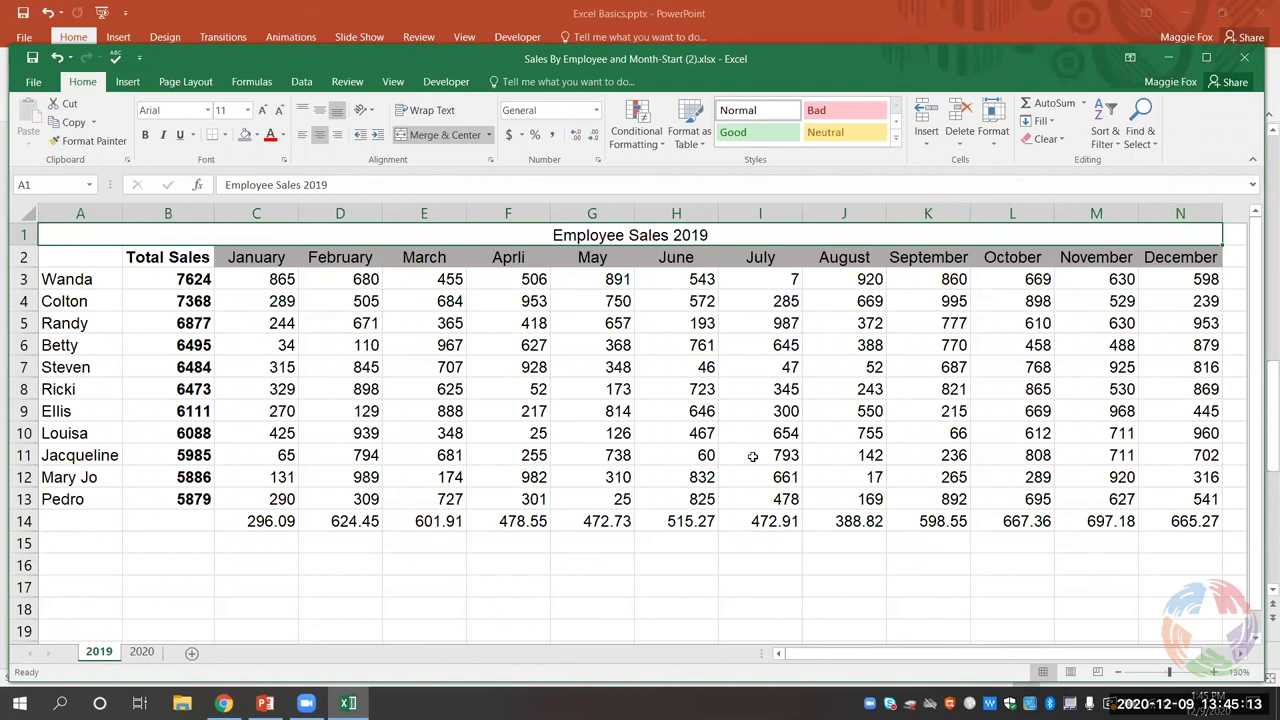
click(145, 135)
click(163, 135)
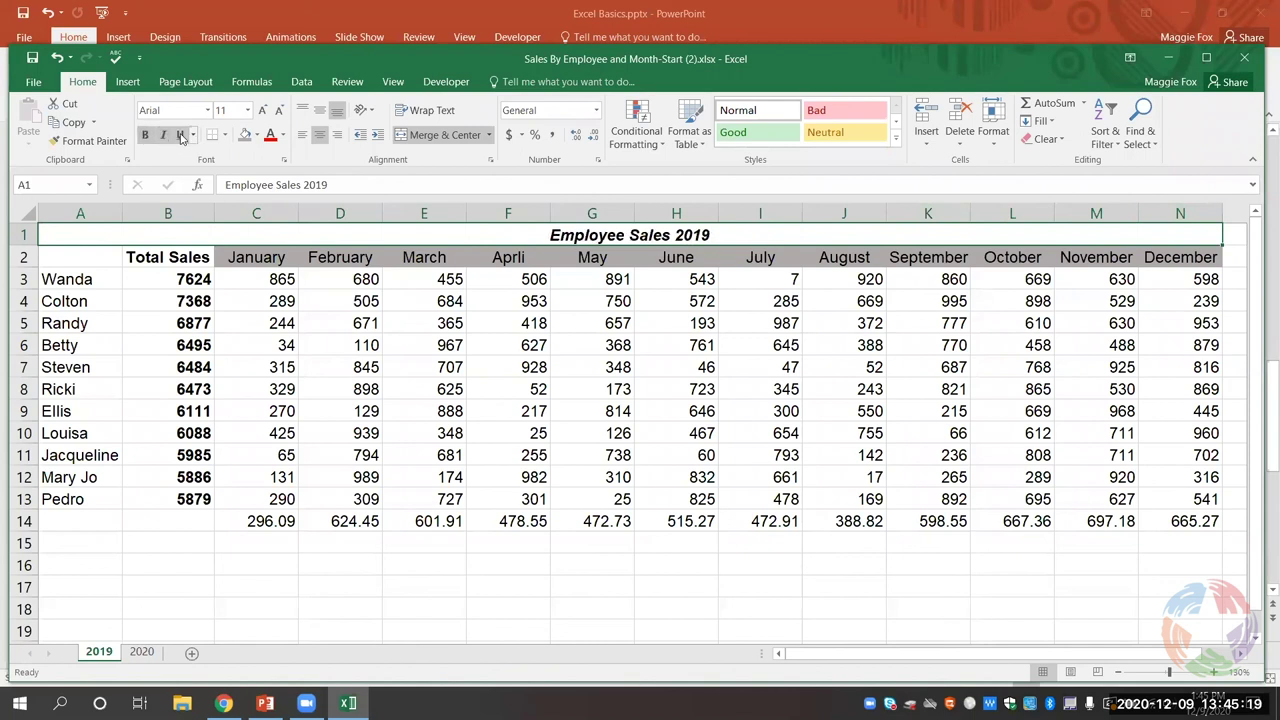
click(181, 135)
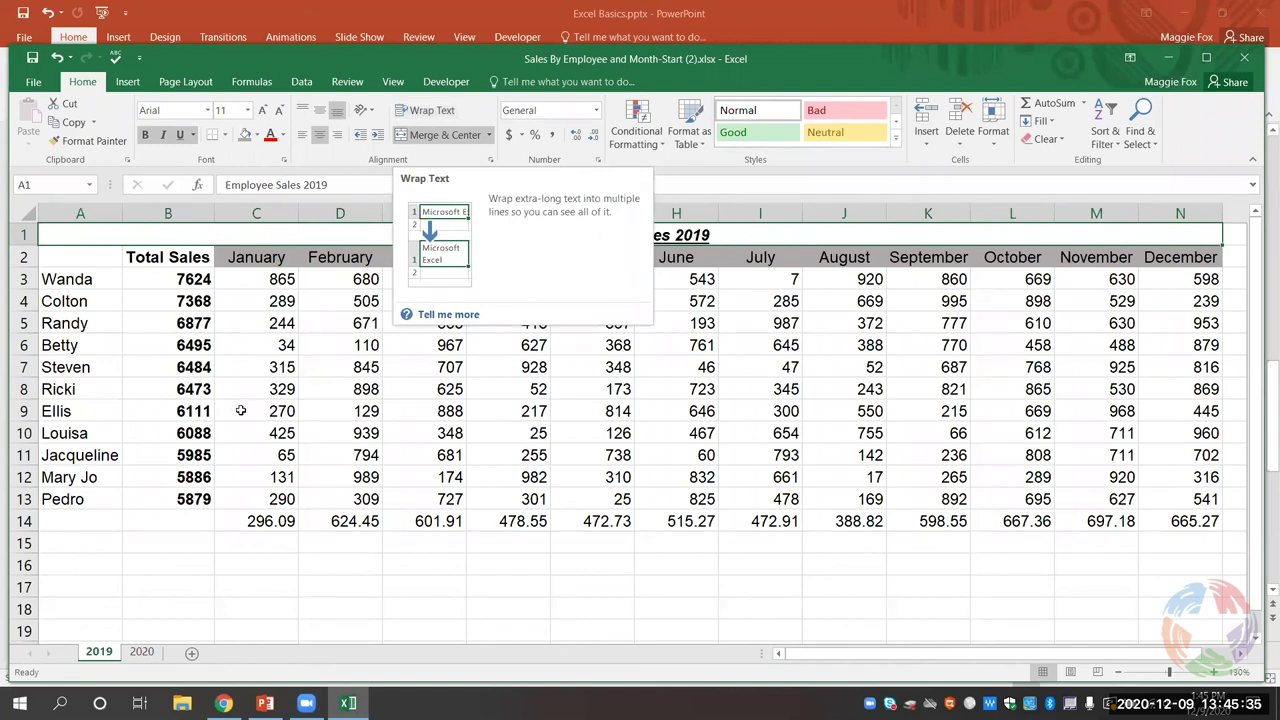
Step: Label the averages row by entering Average Monthly Sales in A14
click(100, 524)
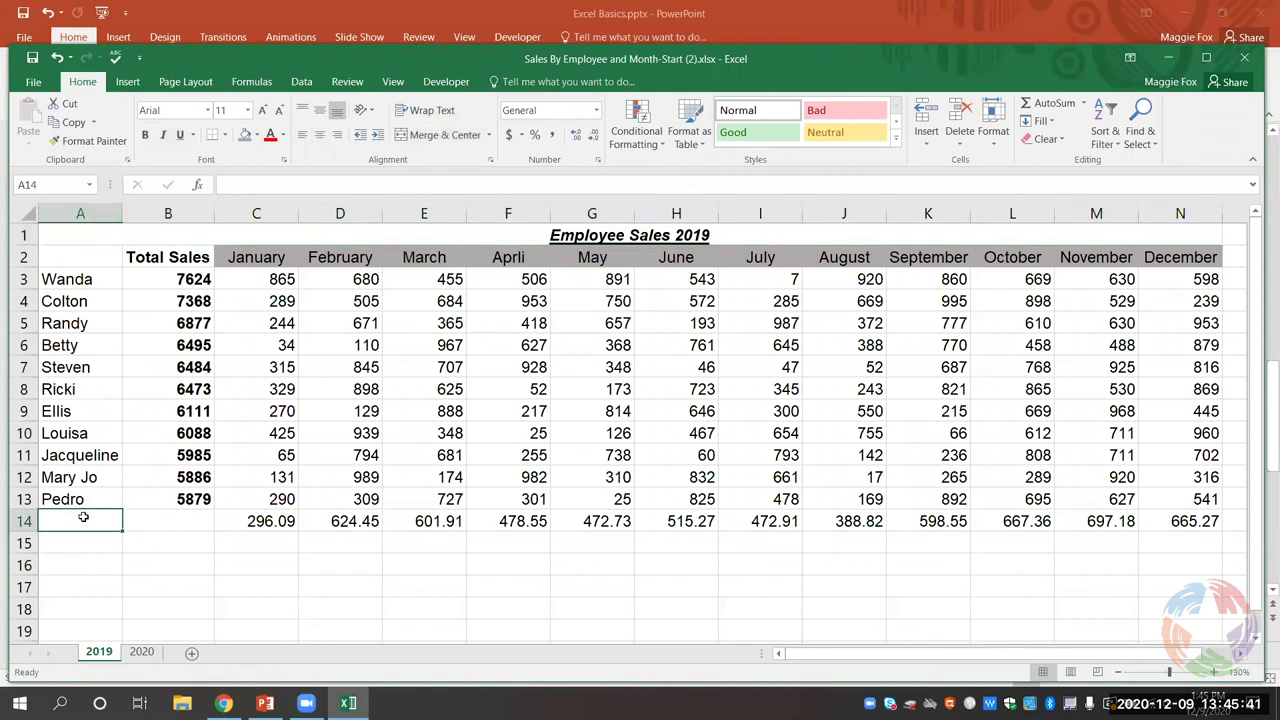
text(Average)
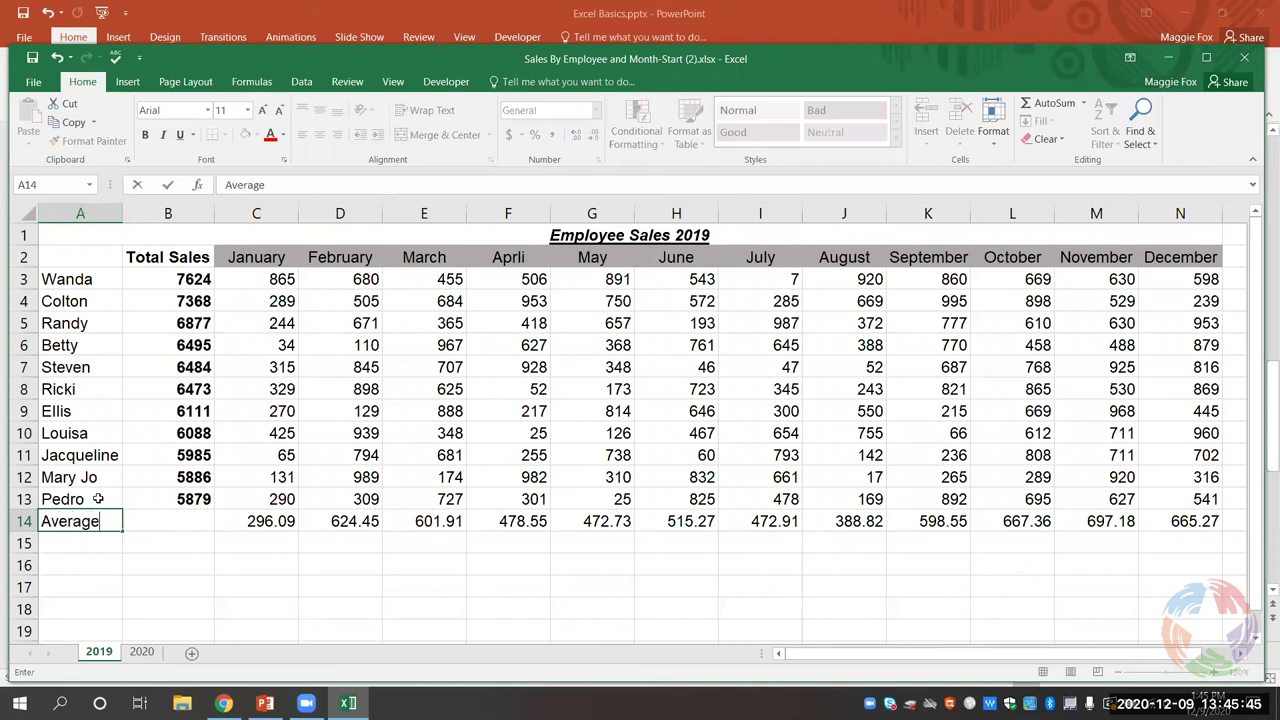
text( Monthly Sales)
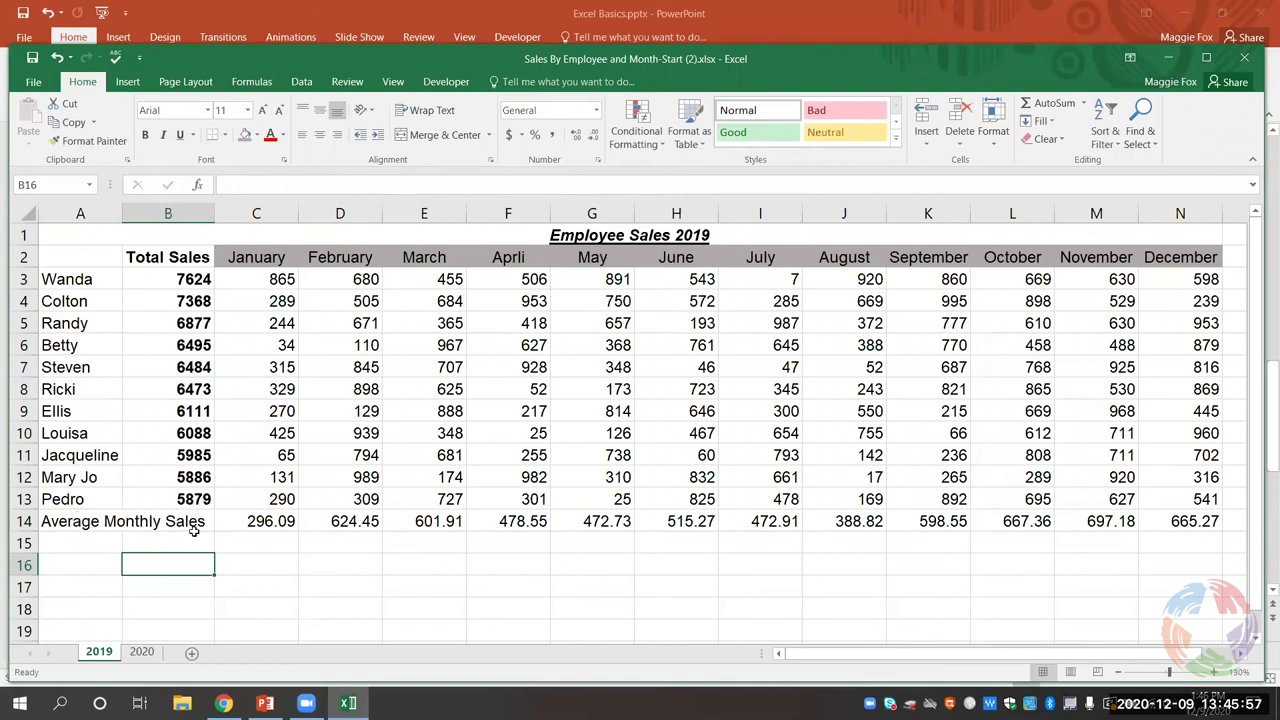
Step: Wrap the text of the label in A14 and auto-fit the height of row 14 to show it fully
click(86, 523)
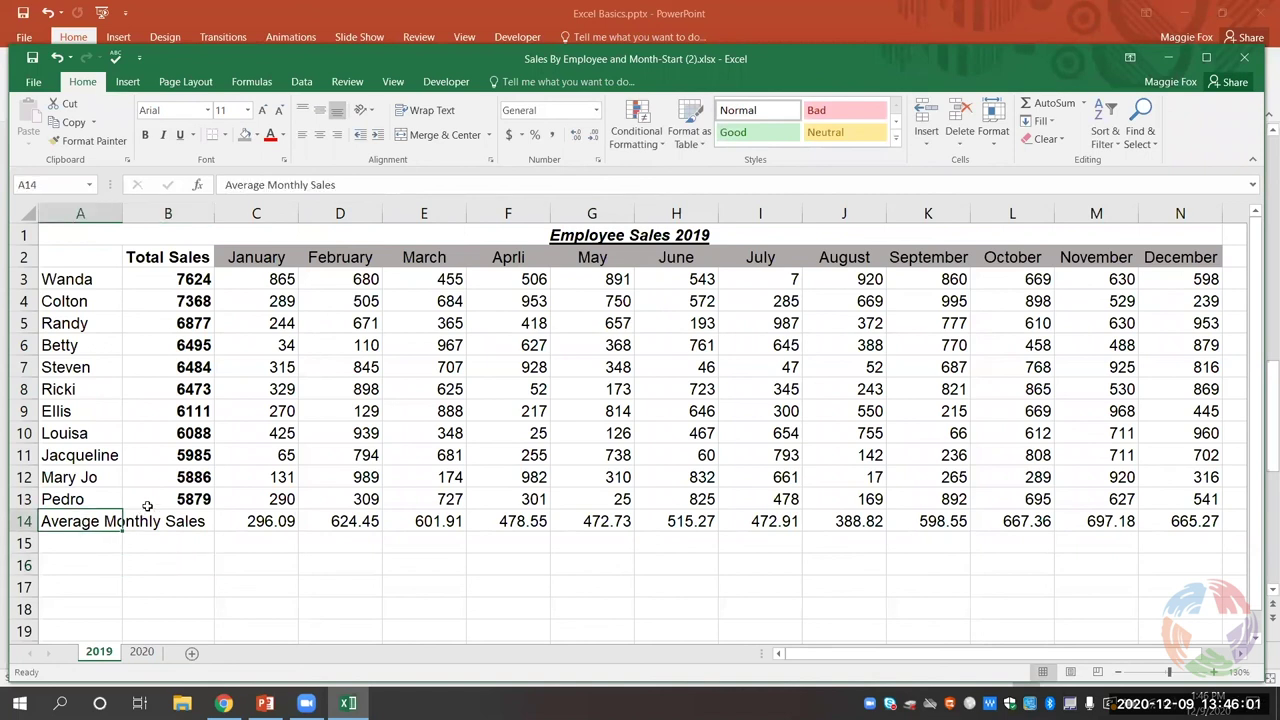
click(427, 112)
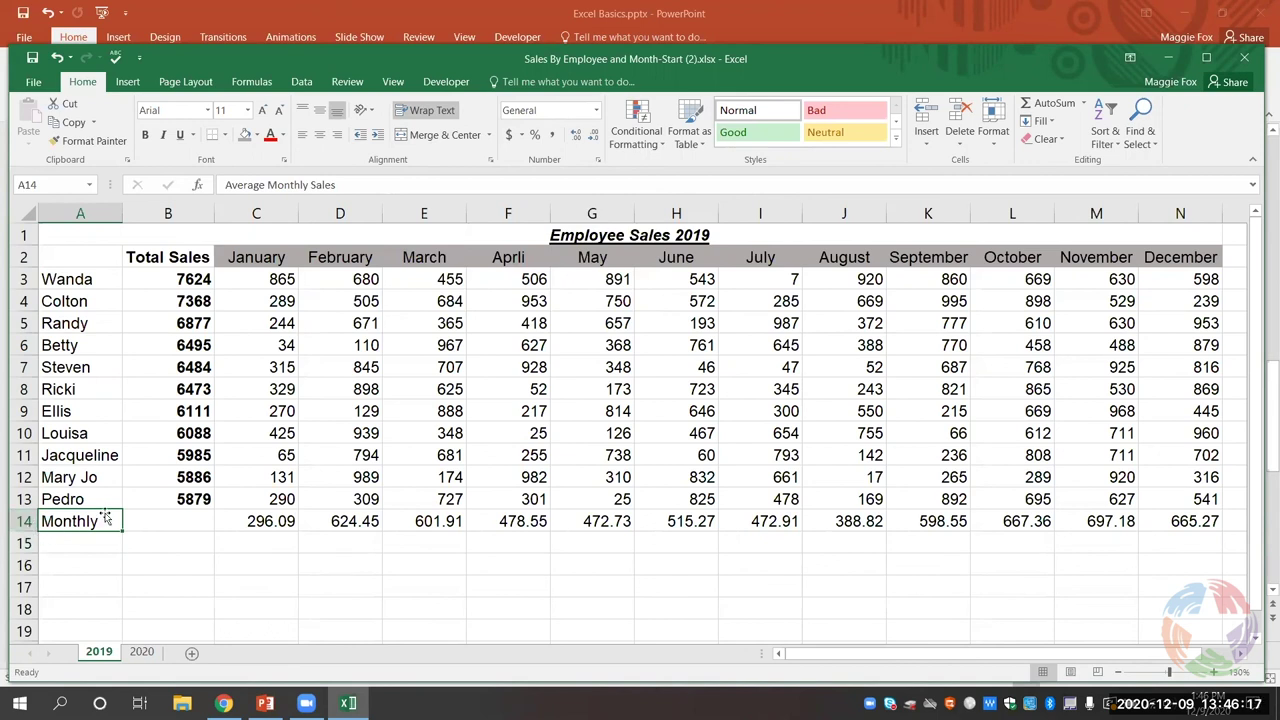
double_click(28, 532)
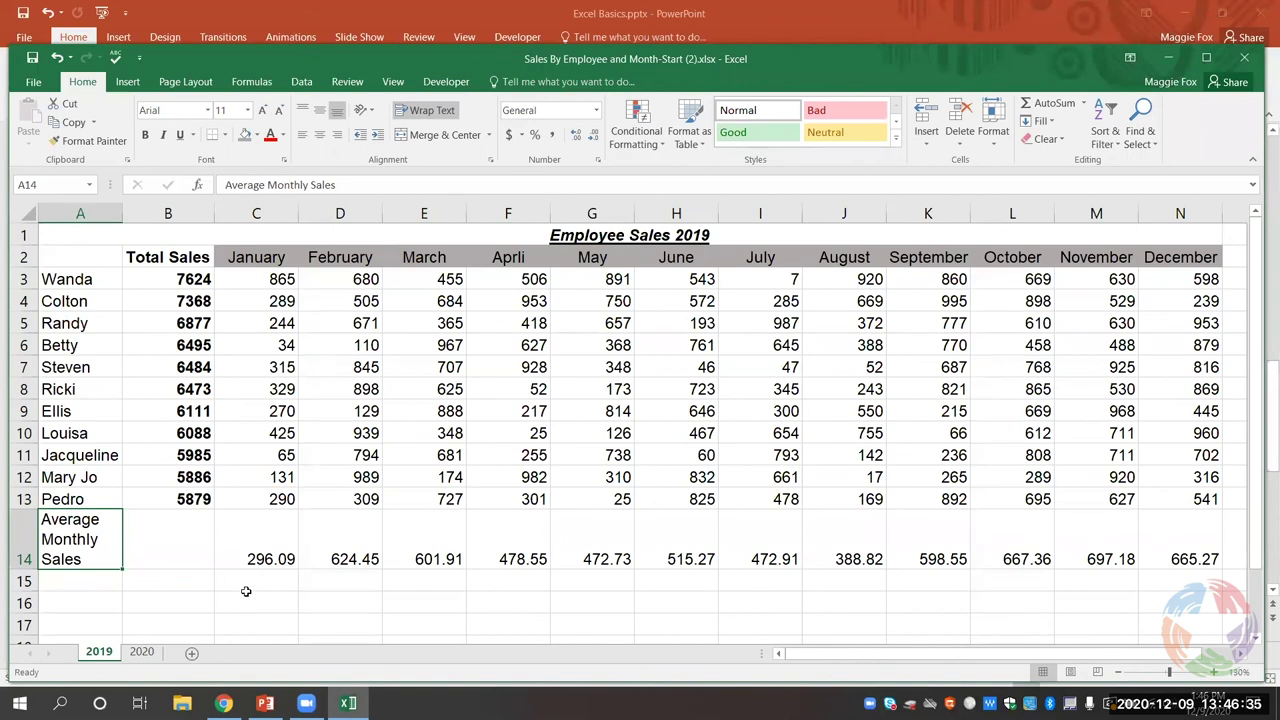
scroll(207, 606, down, 1)
scroll(190, 585, down, 1)
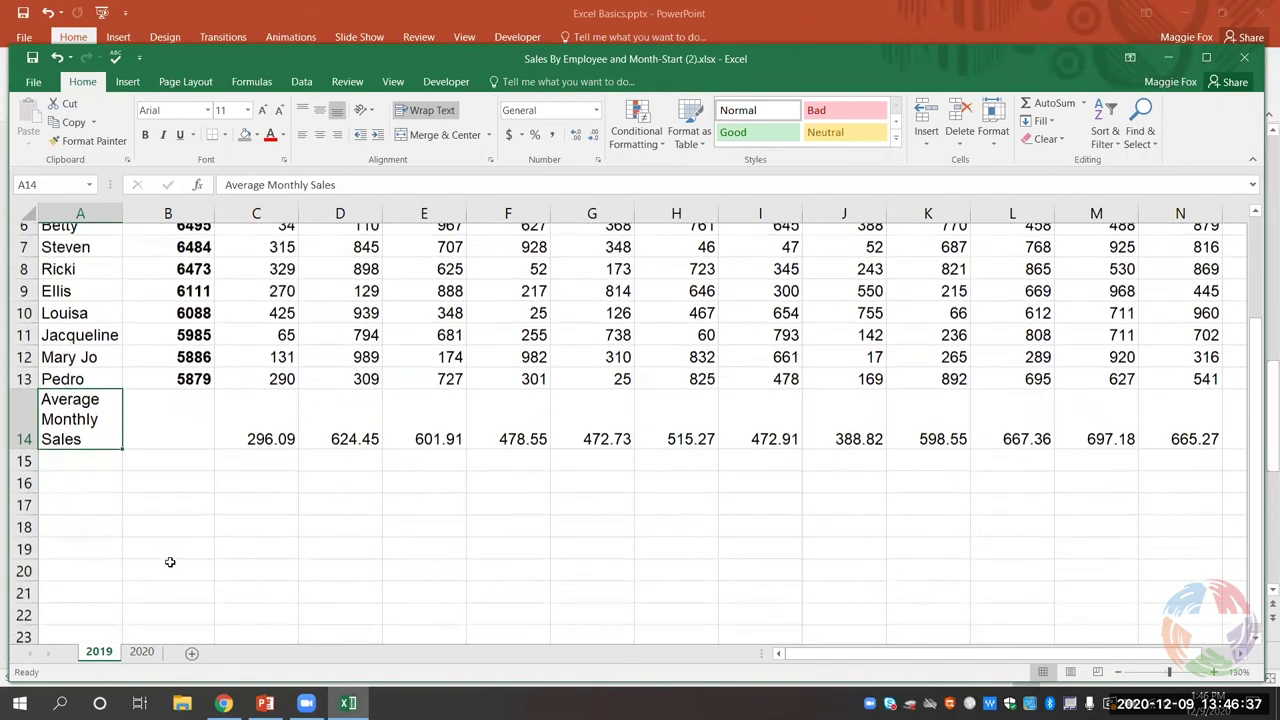
click(171, 563)
scroll(182, 547, up, 2)
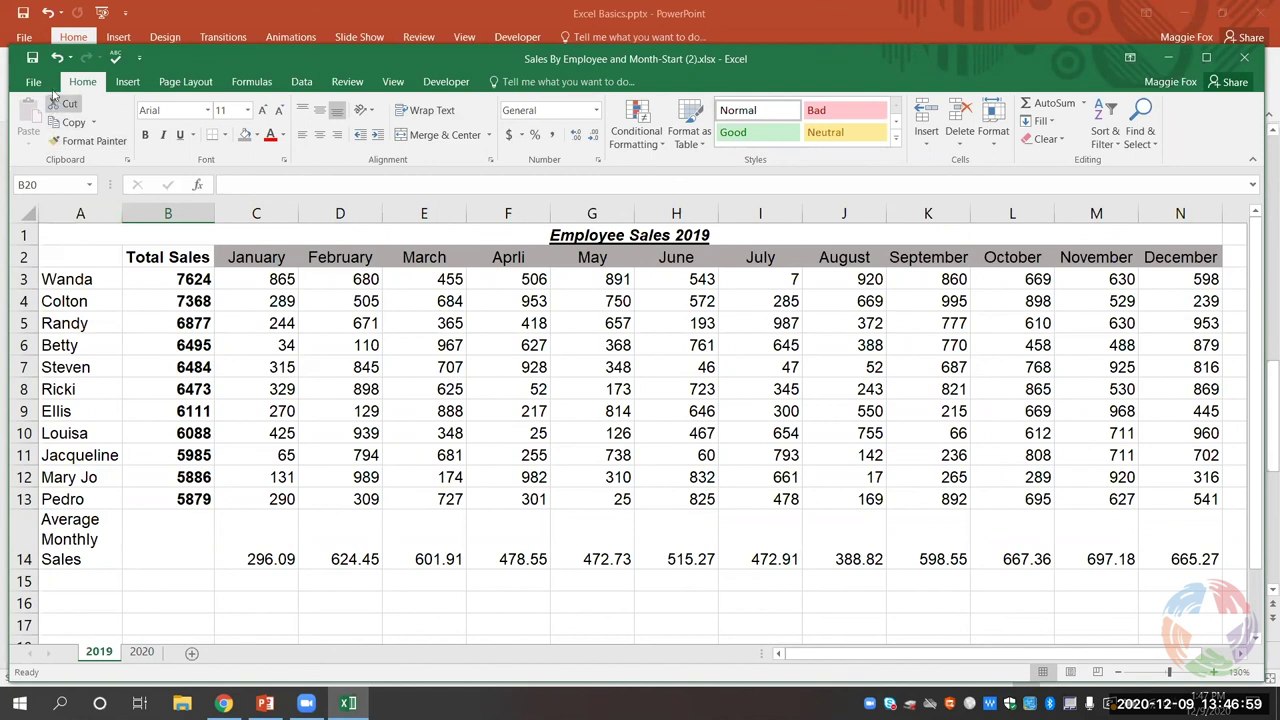
Step: Spell-check the whole 2019 sheet, correcting the misspelled month header in F2 to April
click(117, 59)
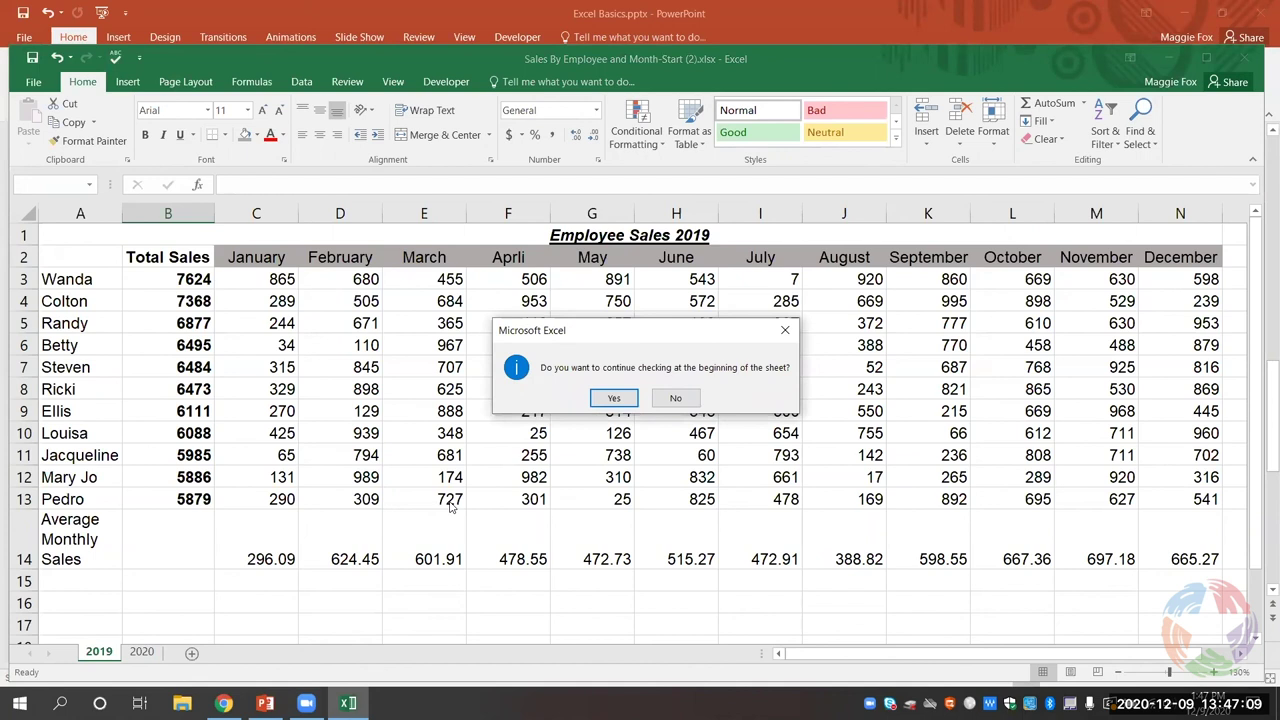
click(611, 399)
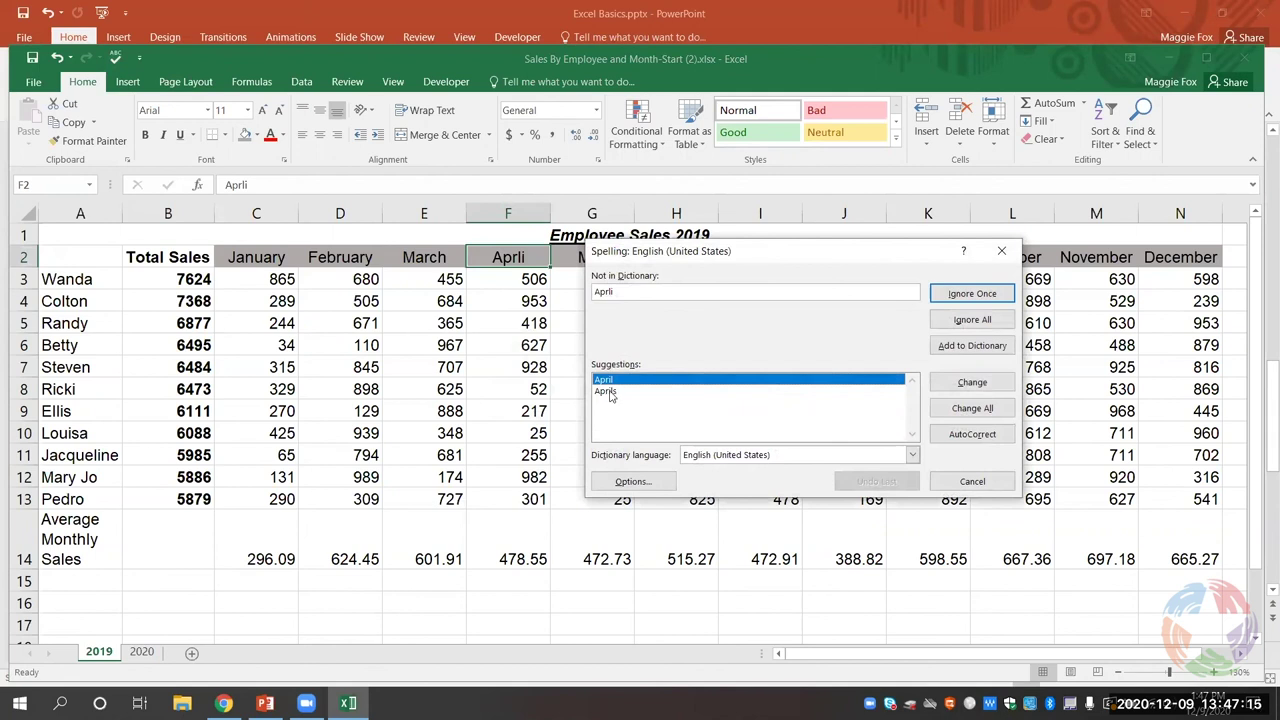
click(969, 388)
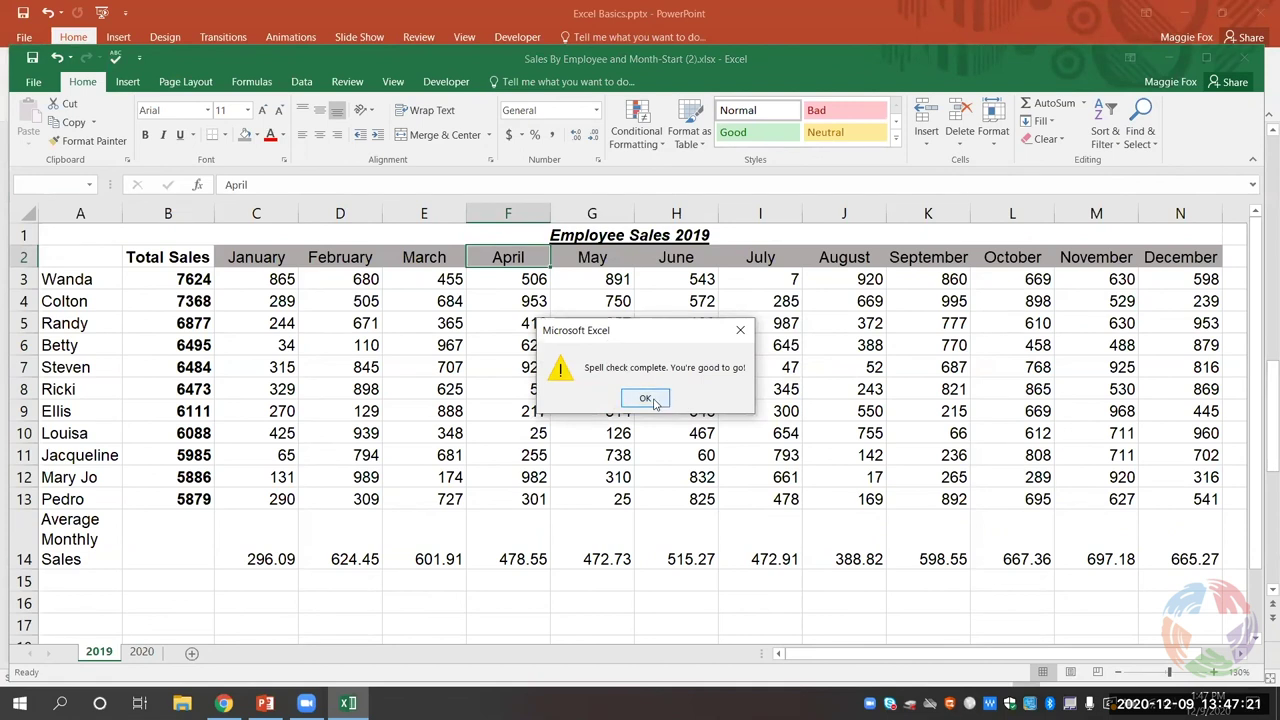
click(650, 399)
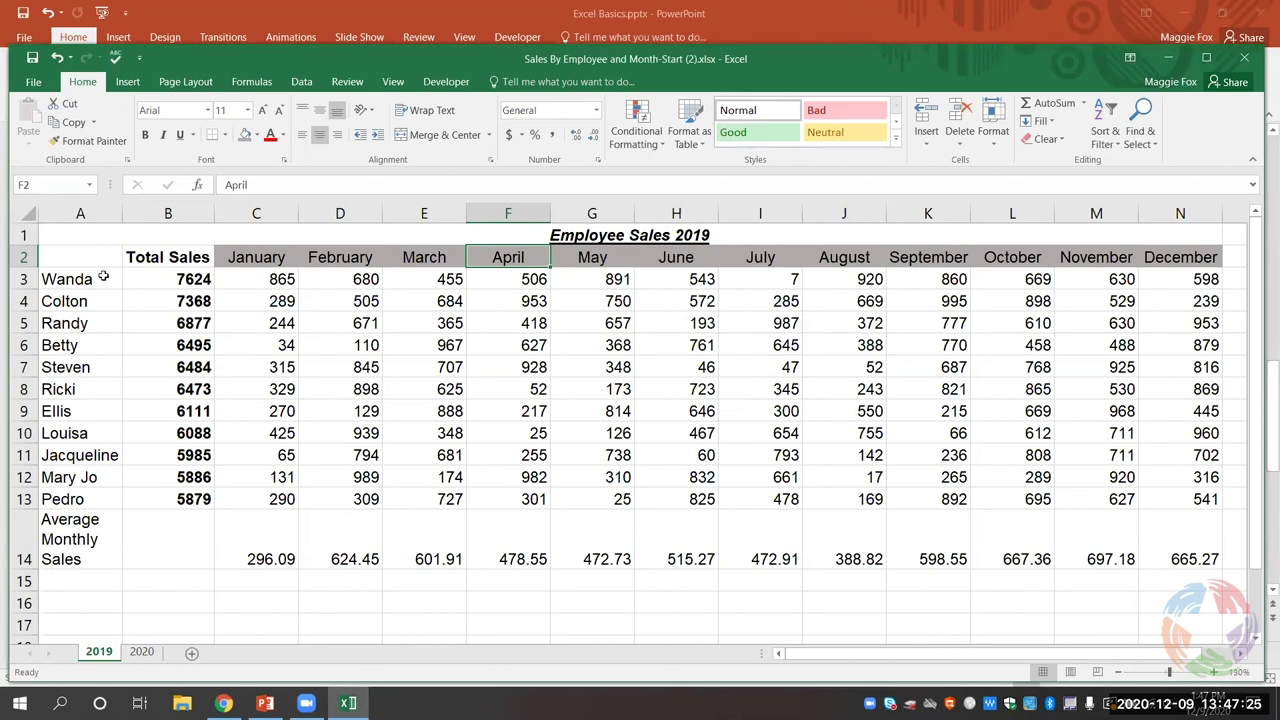
Step: Open the print preview of the 2019 sheet, review the print range choices and keep landscape orientation
click(36, 83)
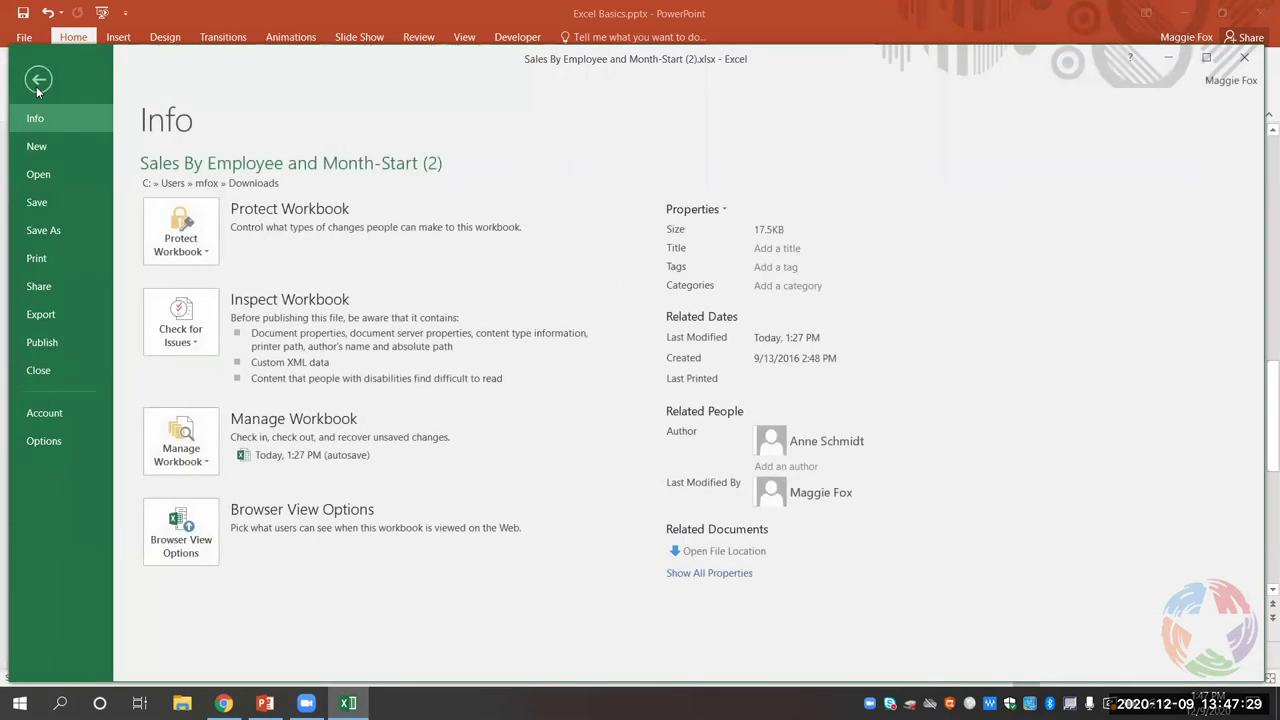
click(37, 260)
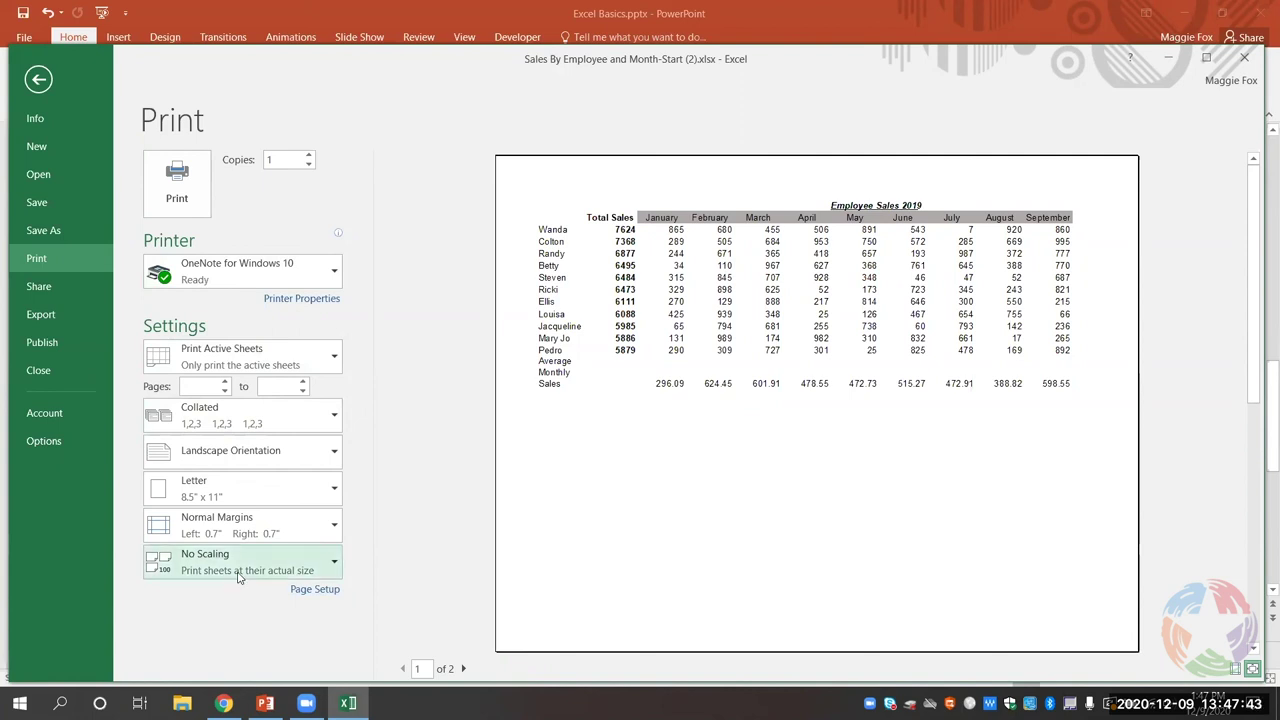
click(229, 357)
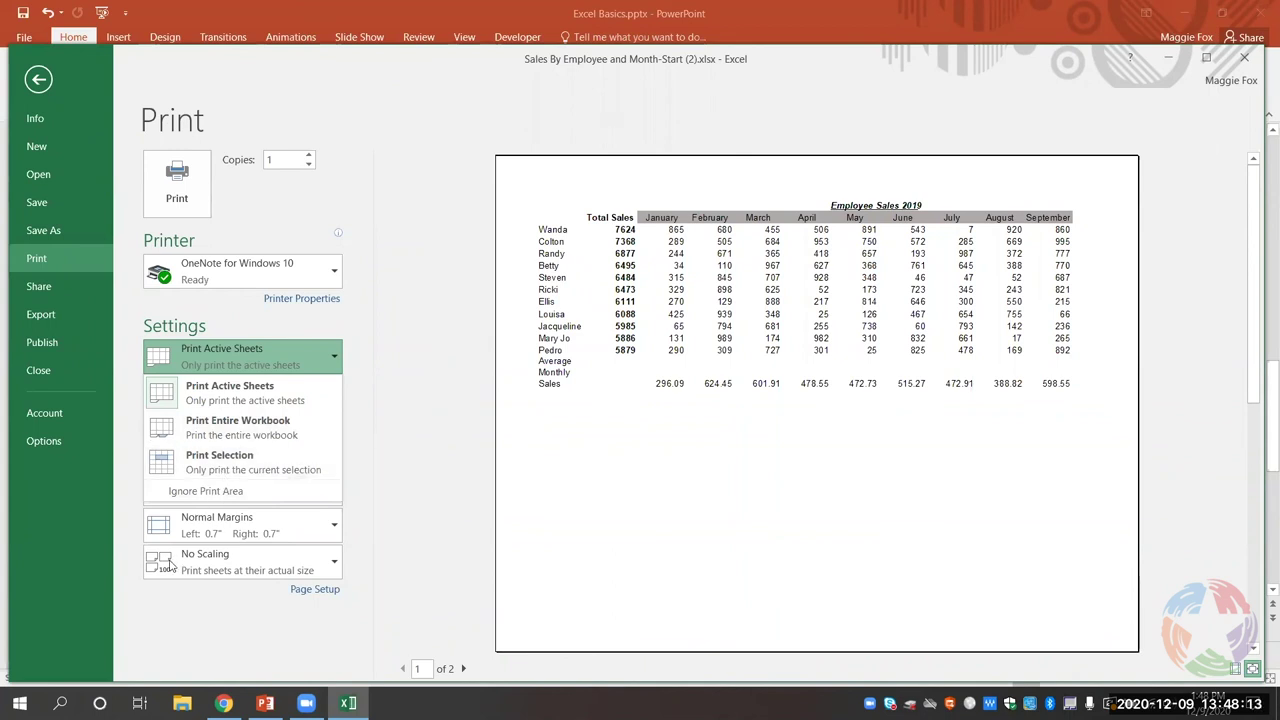
click(167, 620)
click(198, 455)
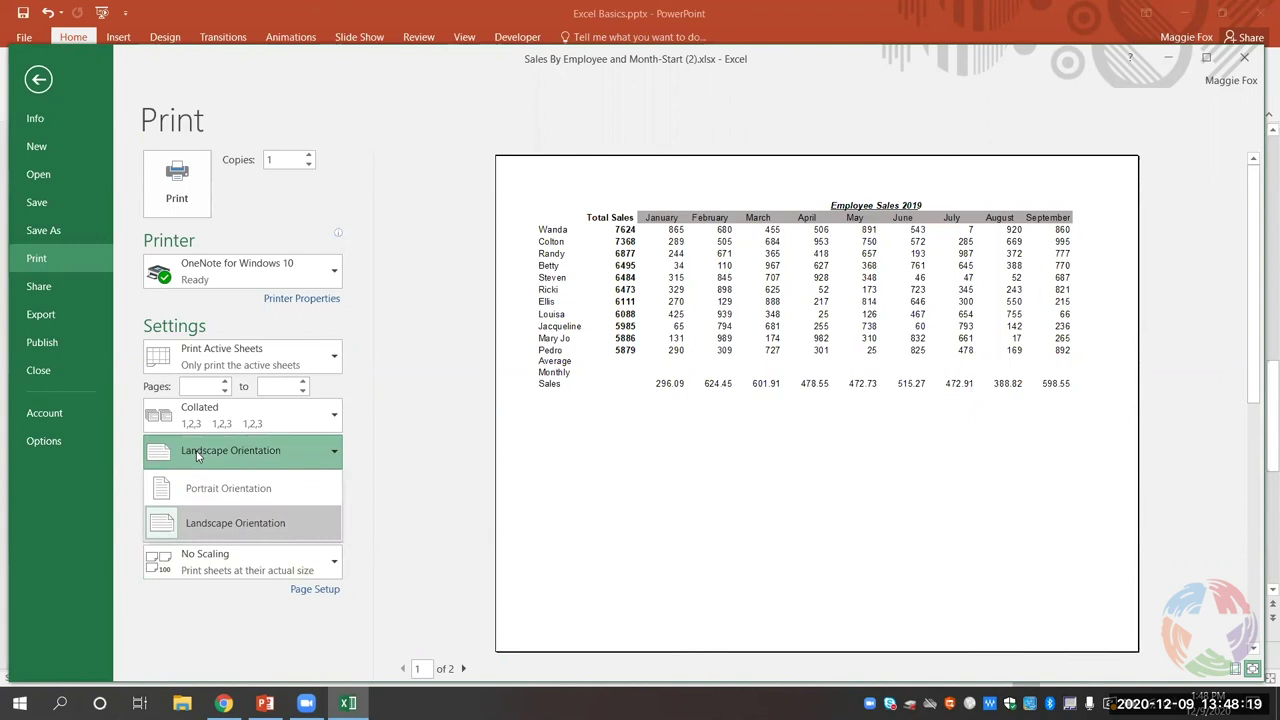
click(203, 532)
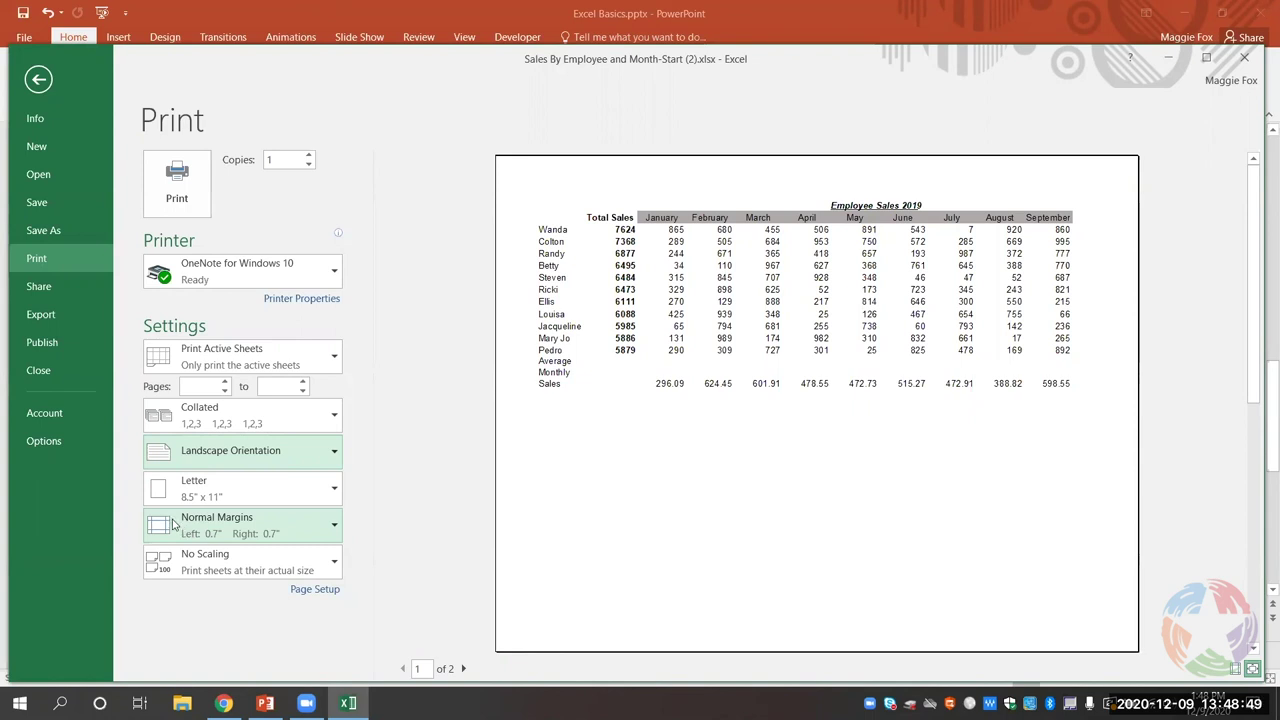
Step: Check both pages in the print preview and set the scaling to Fit Sheet on One Page
click(201, 573)
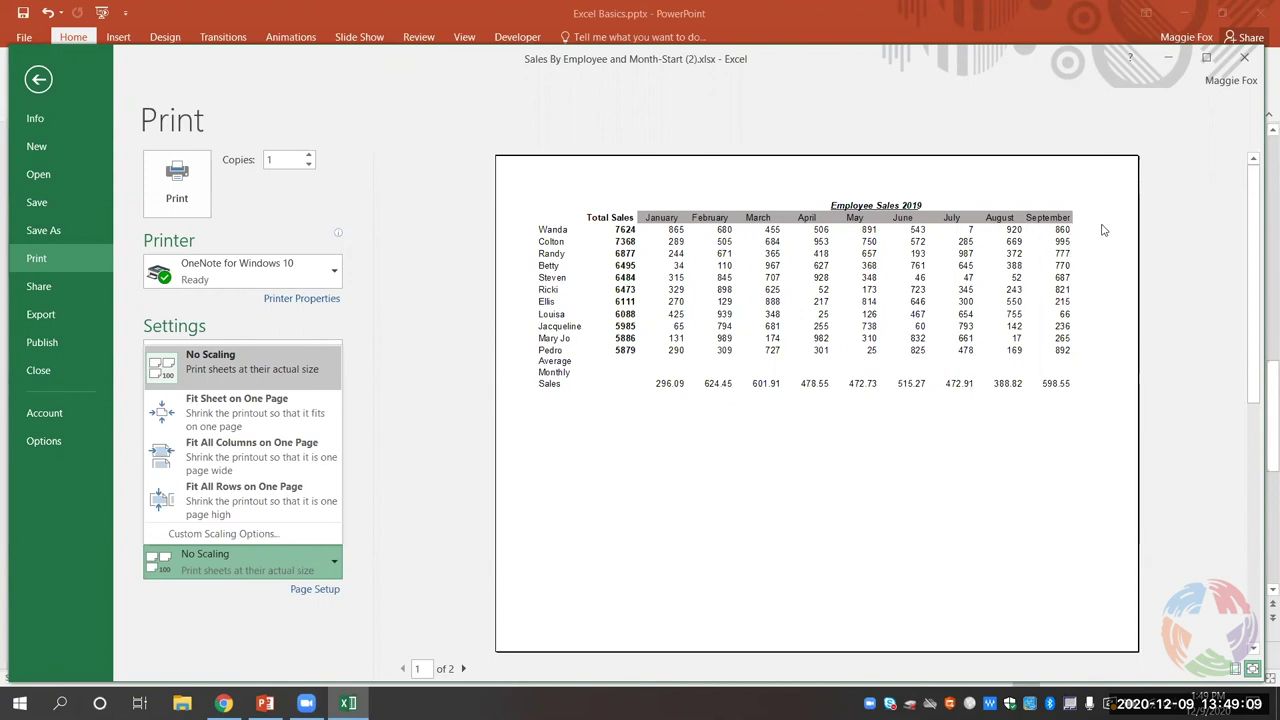
click(463, 668)
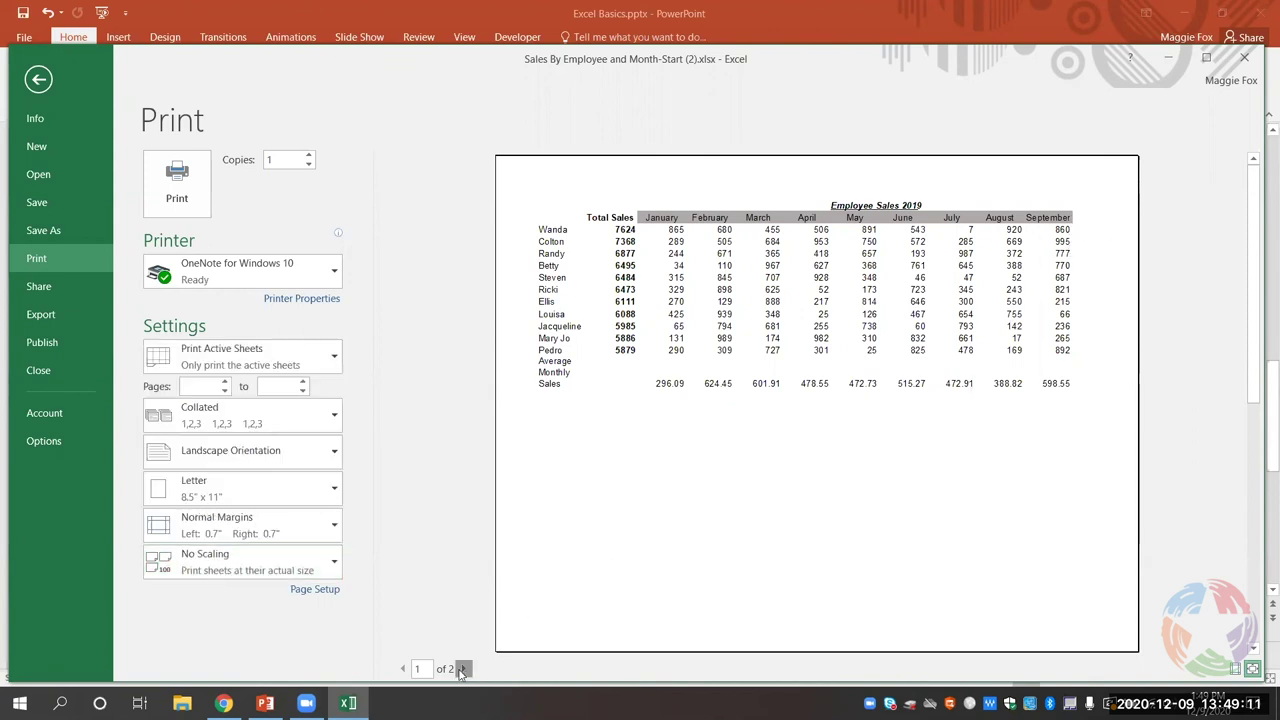
click(463, 668)
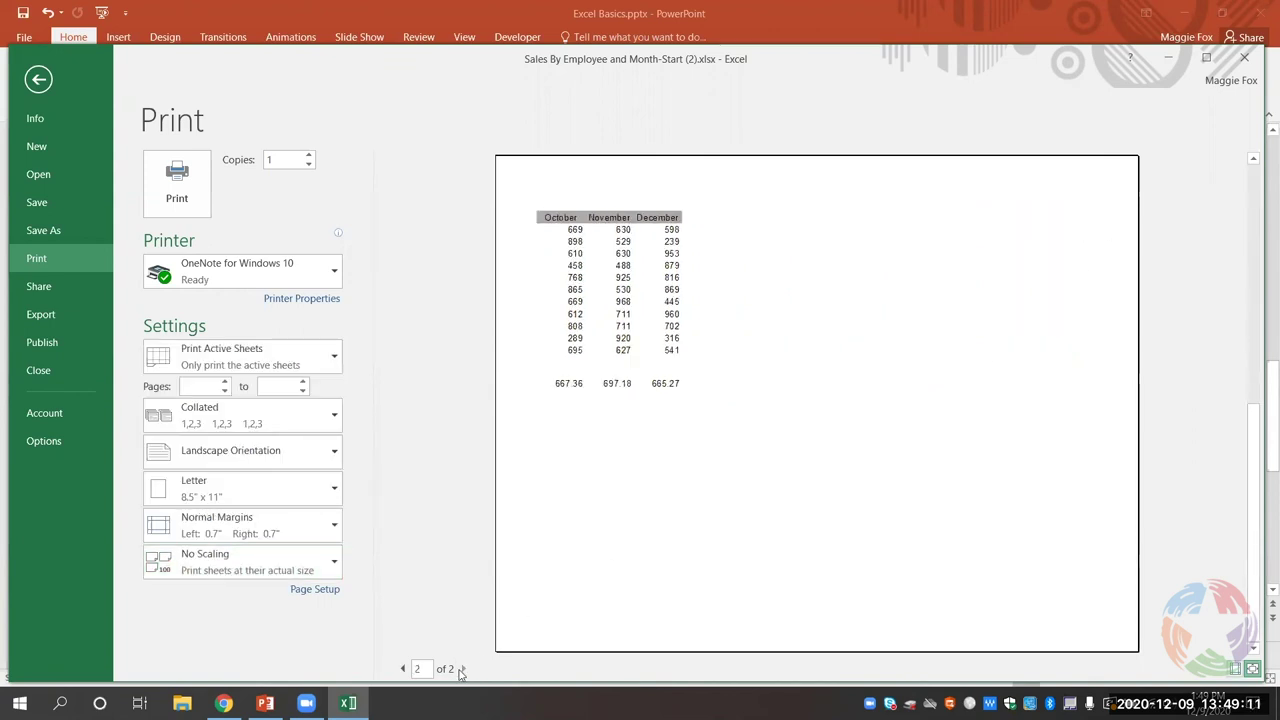
click(403, 668)
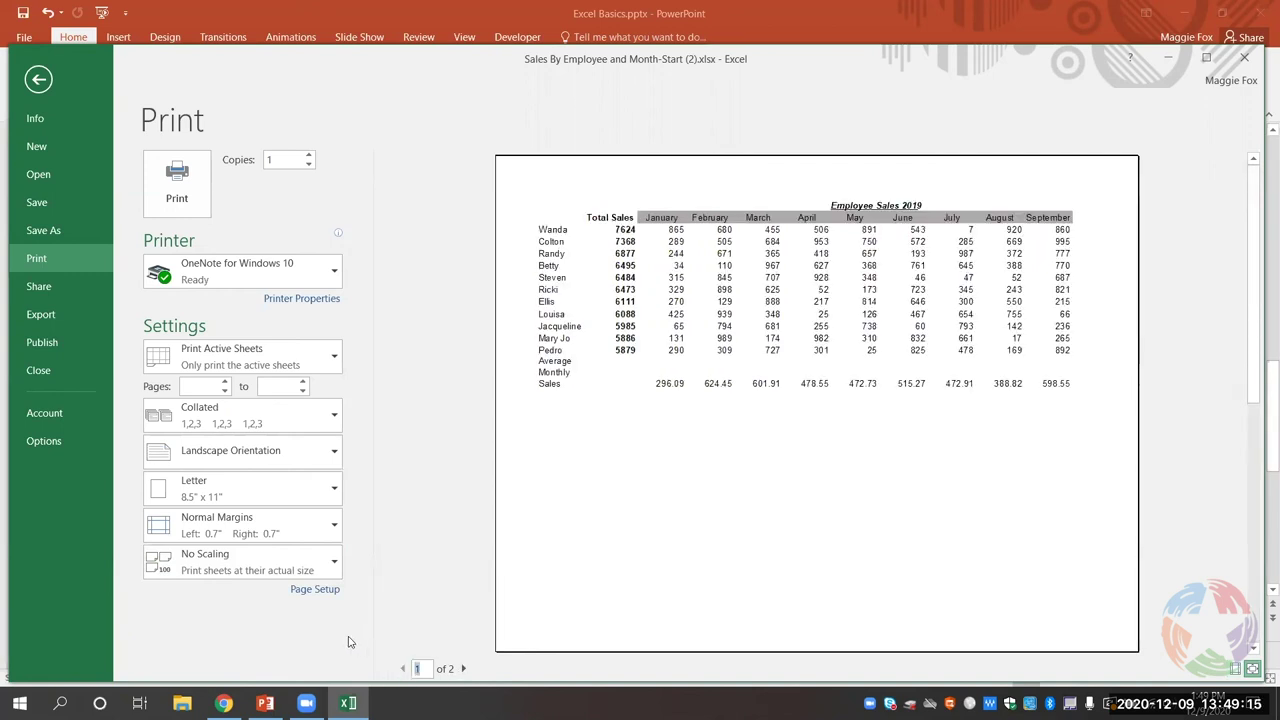
click(225, 566)
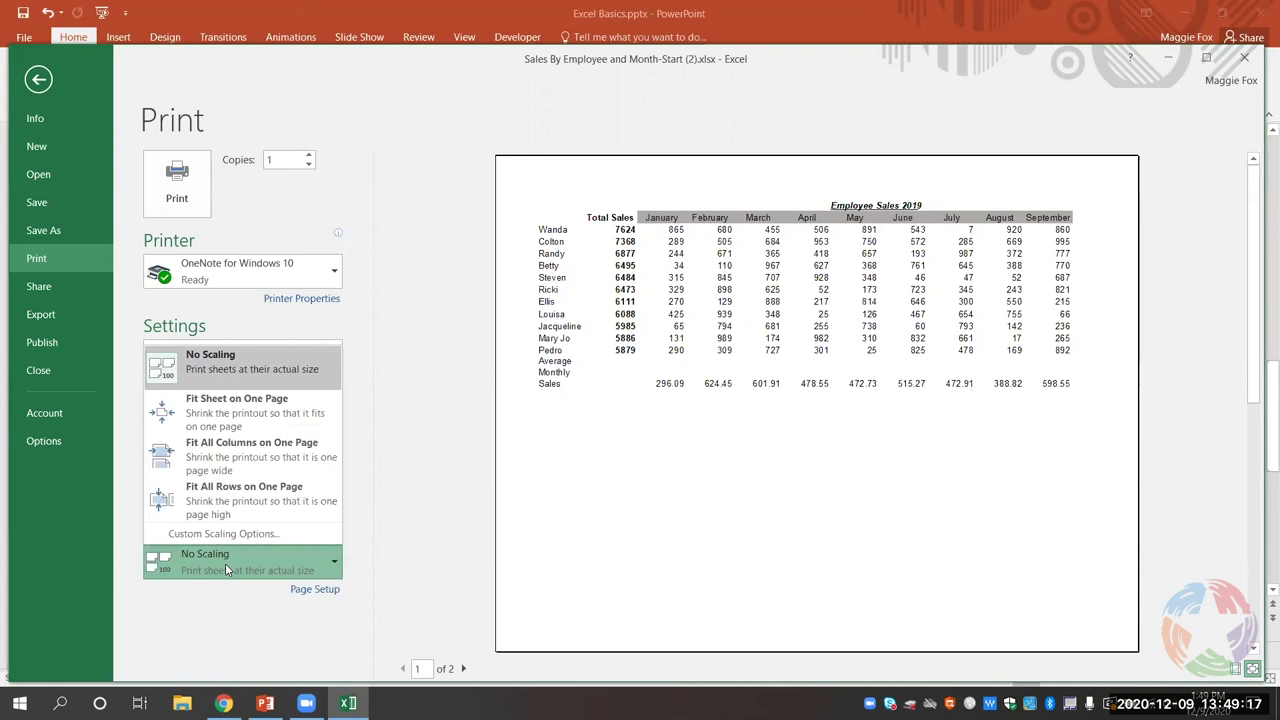
click(233, 421)
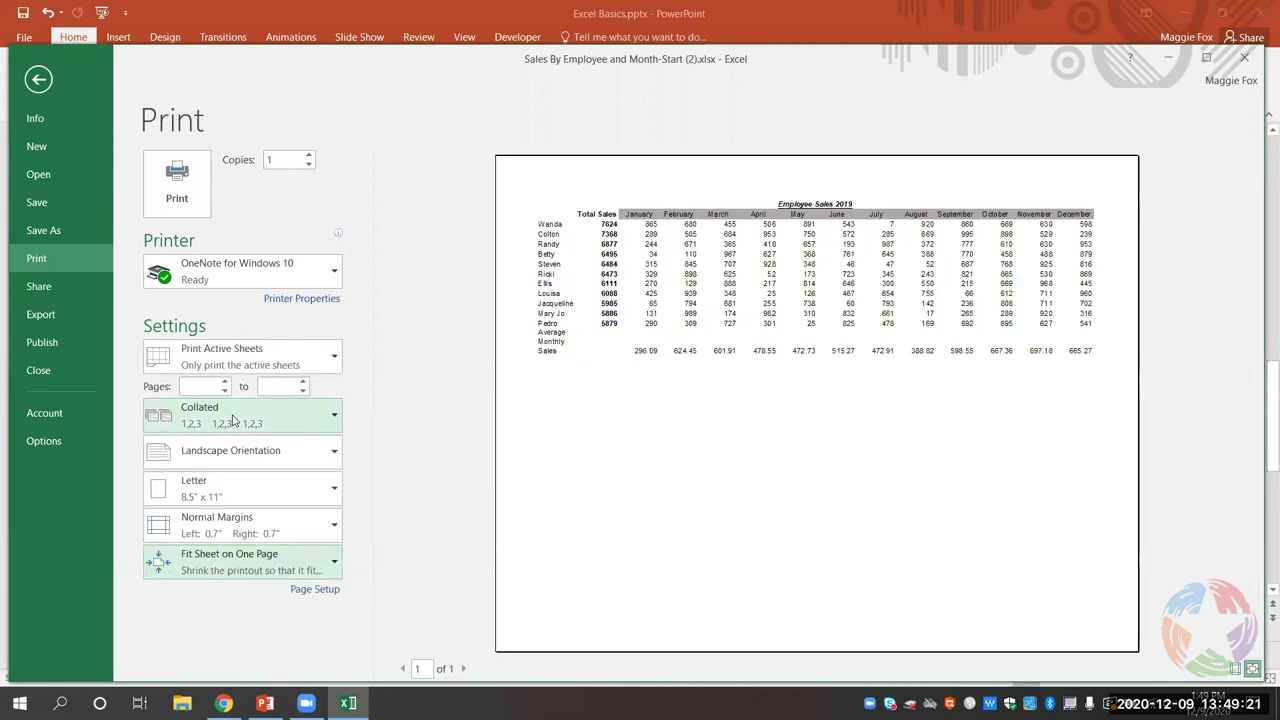
Step: Try the Fit All Columns and Fit All Rows scalings, choose Fit All Columns on One Page and return to the 2019 sheet
click(232, 560)
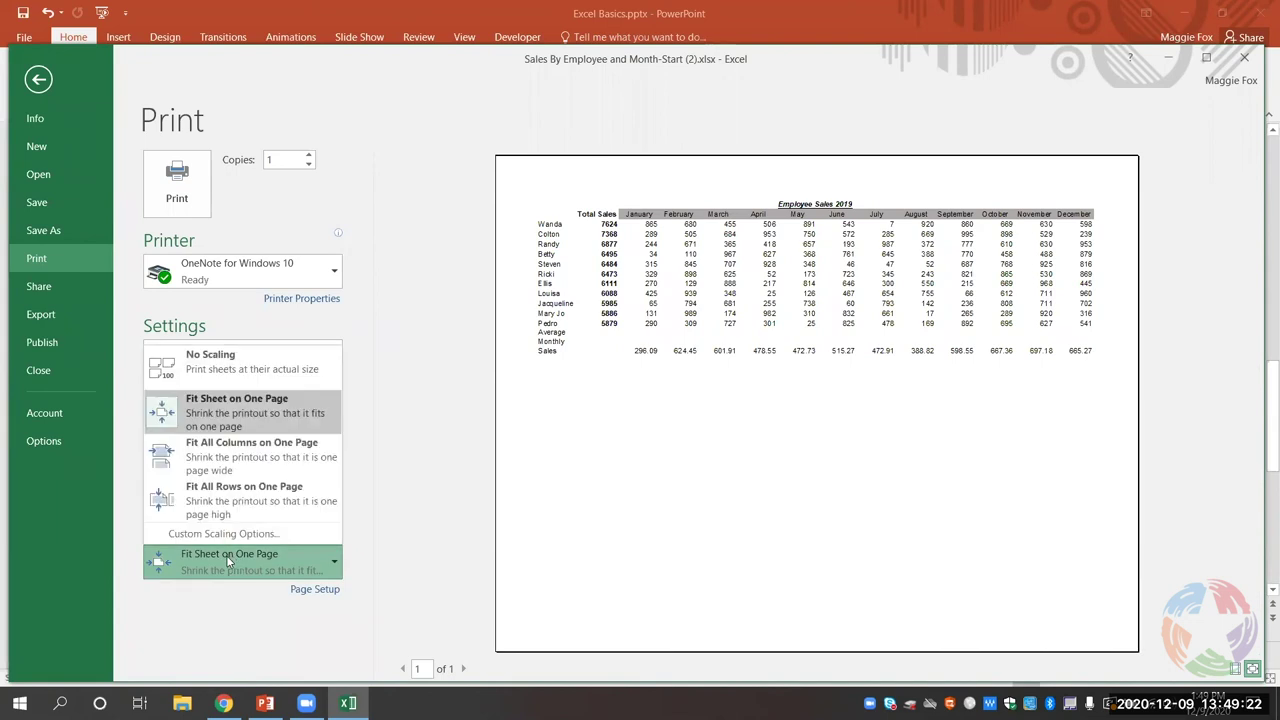
click(240, 465)
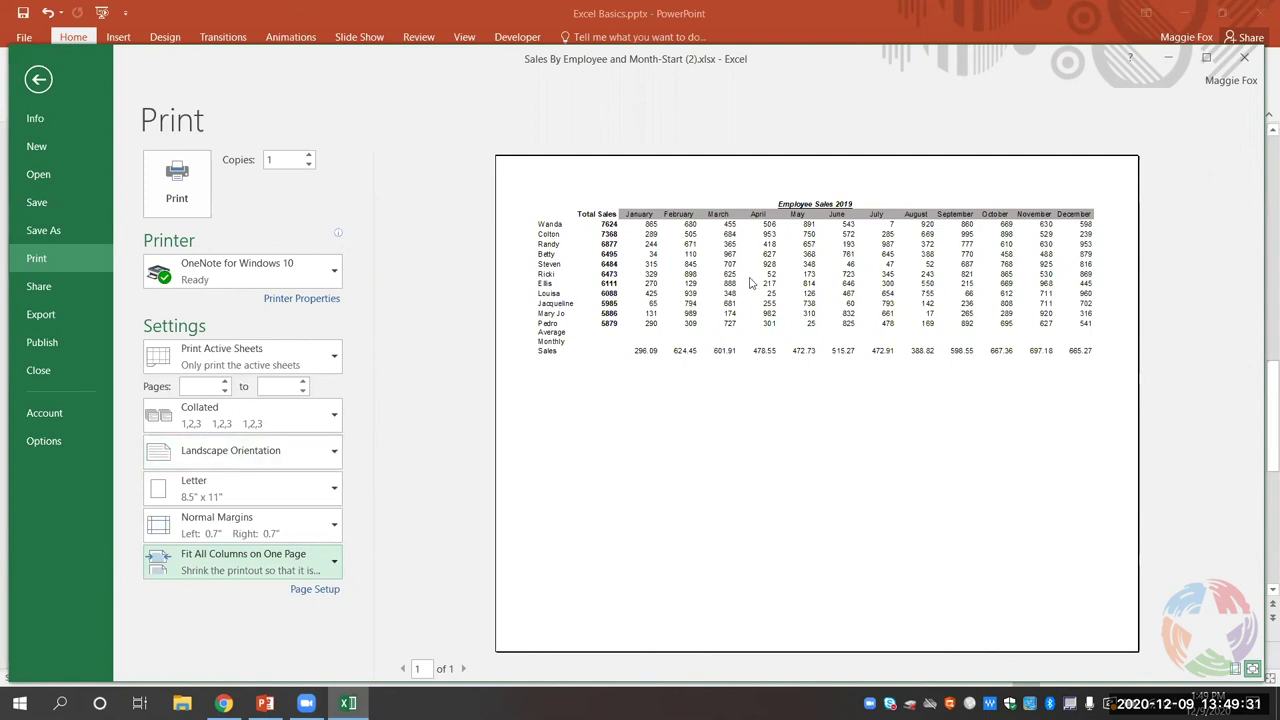
click(257, 560)
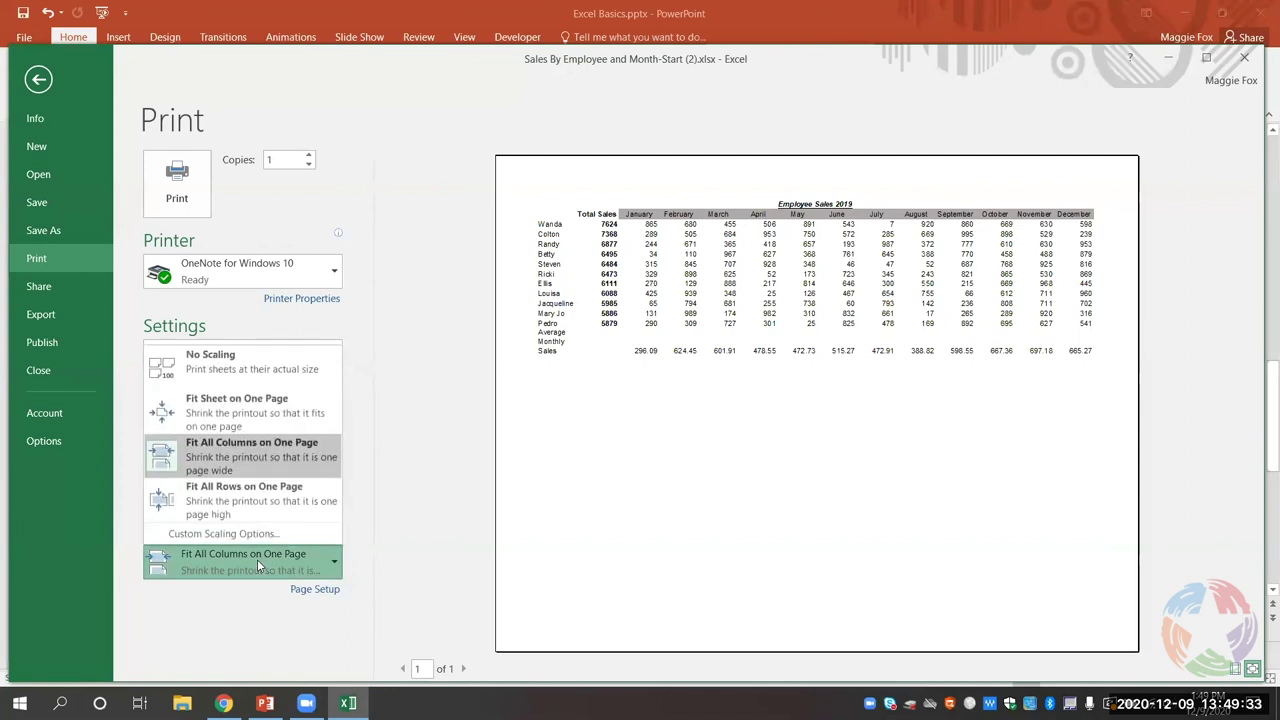
click(238, 502)
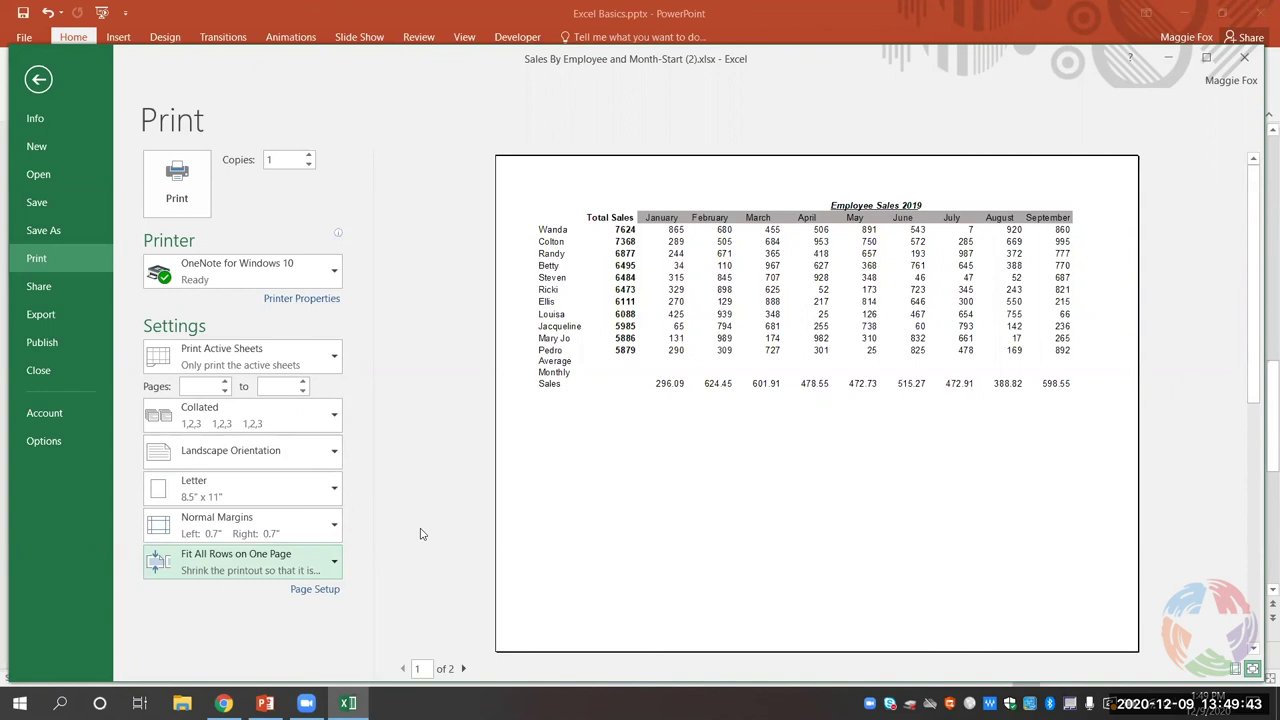
click(241, 558)
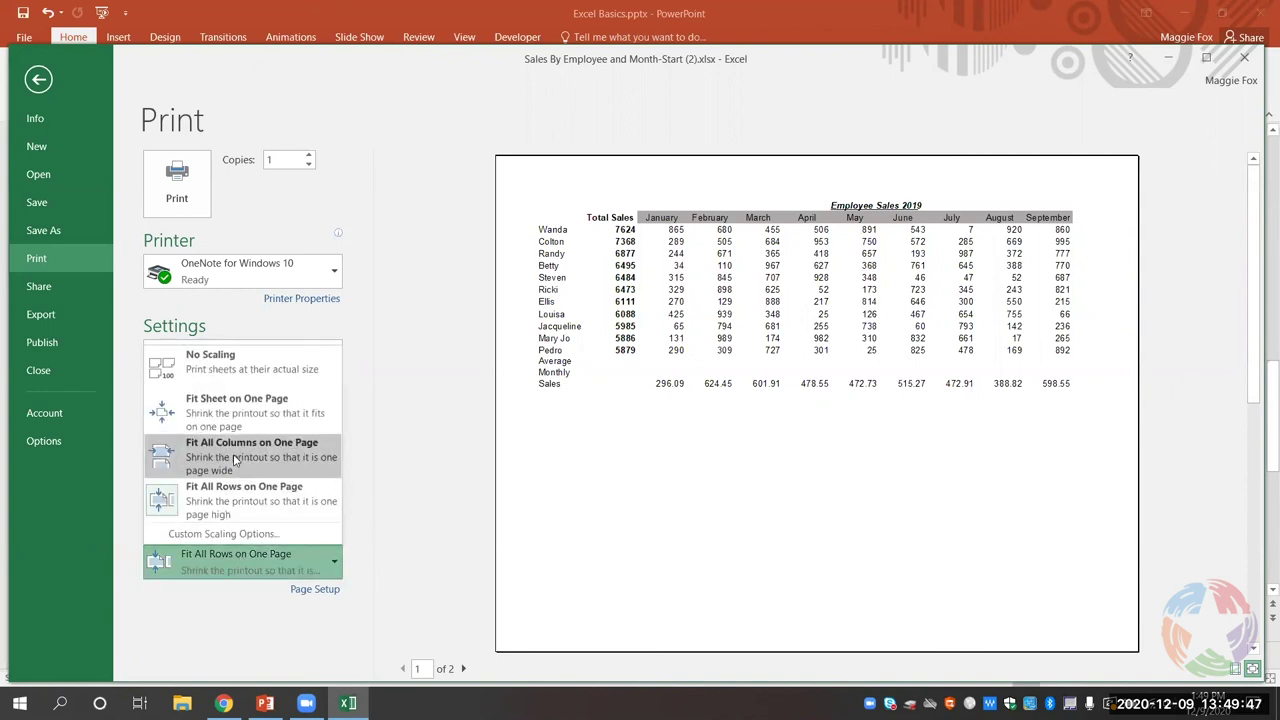
click(234, 459)
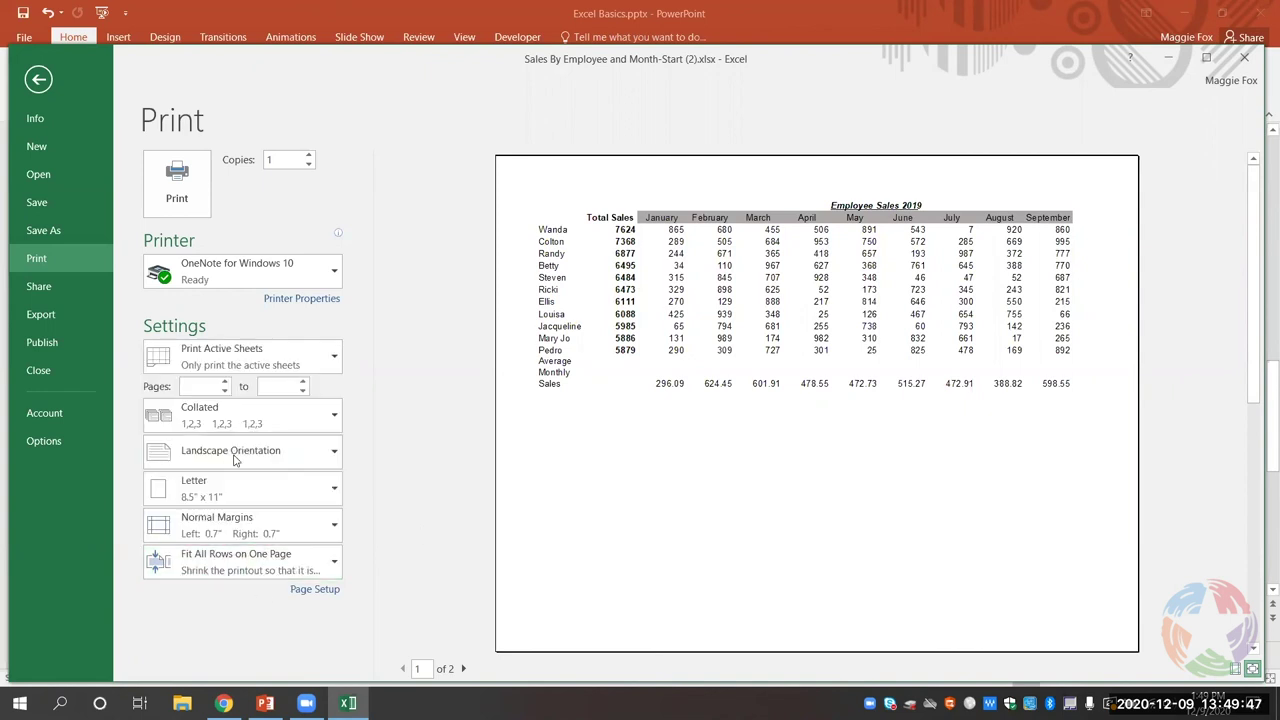
click(38, 80)
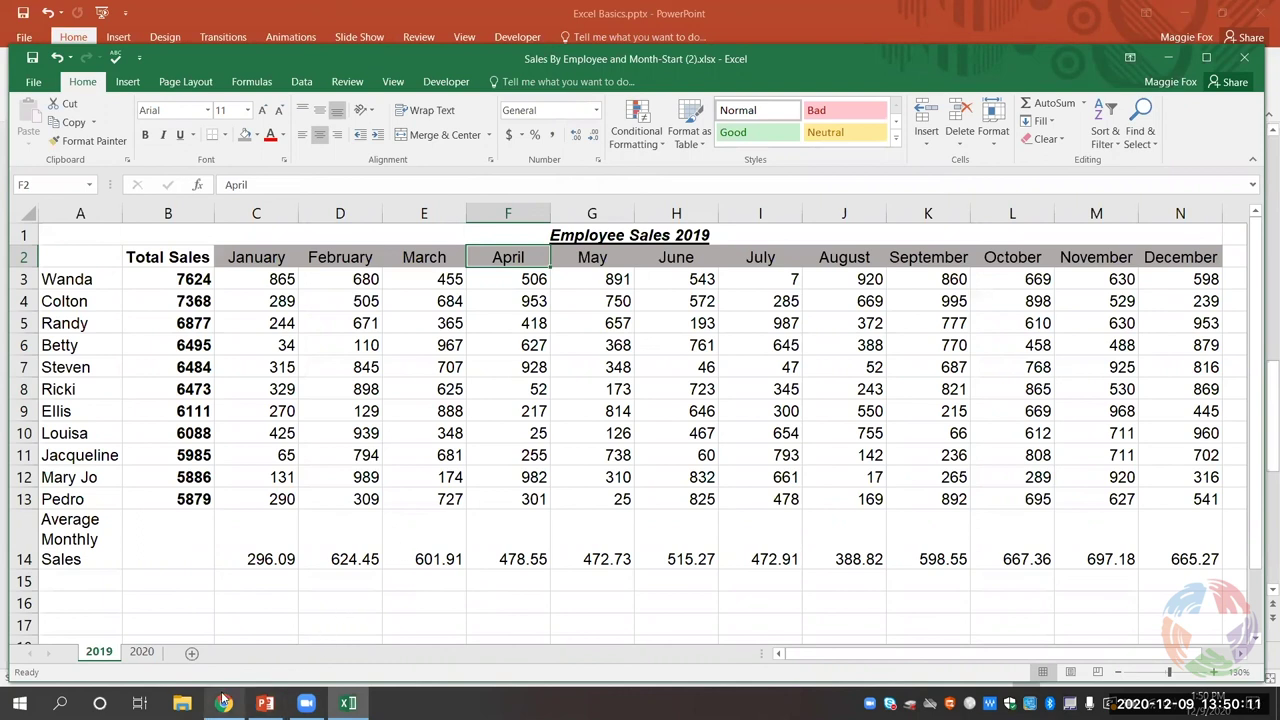
Step: Add a blank worksheet after the 2020 sheet and delete it again
mouse_move(221, 697)
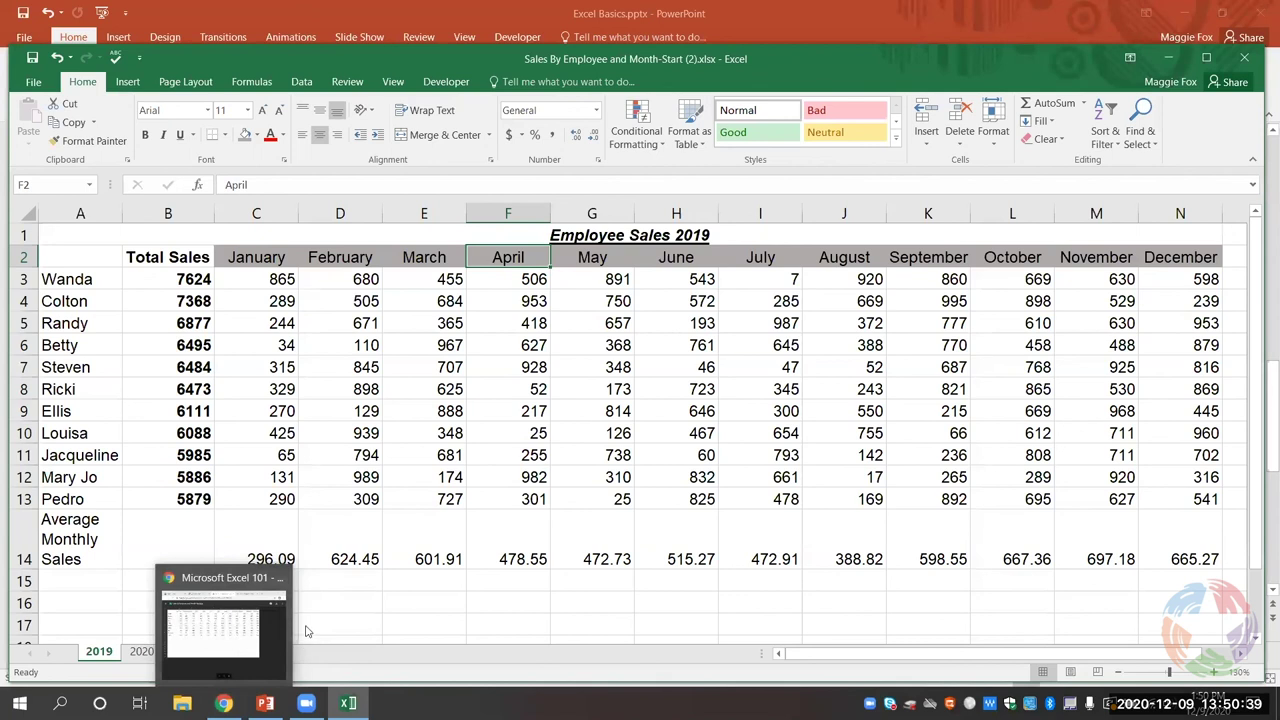
click(142, 654)
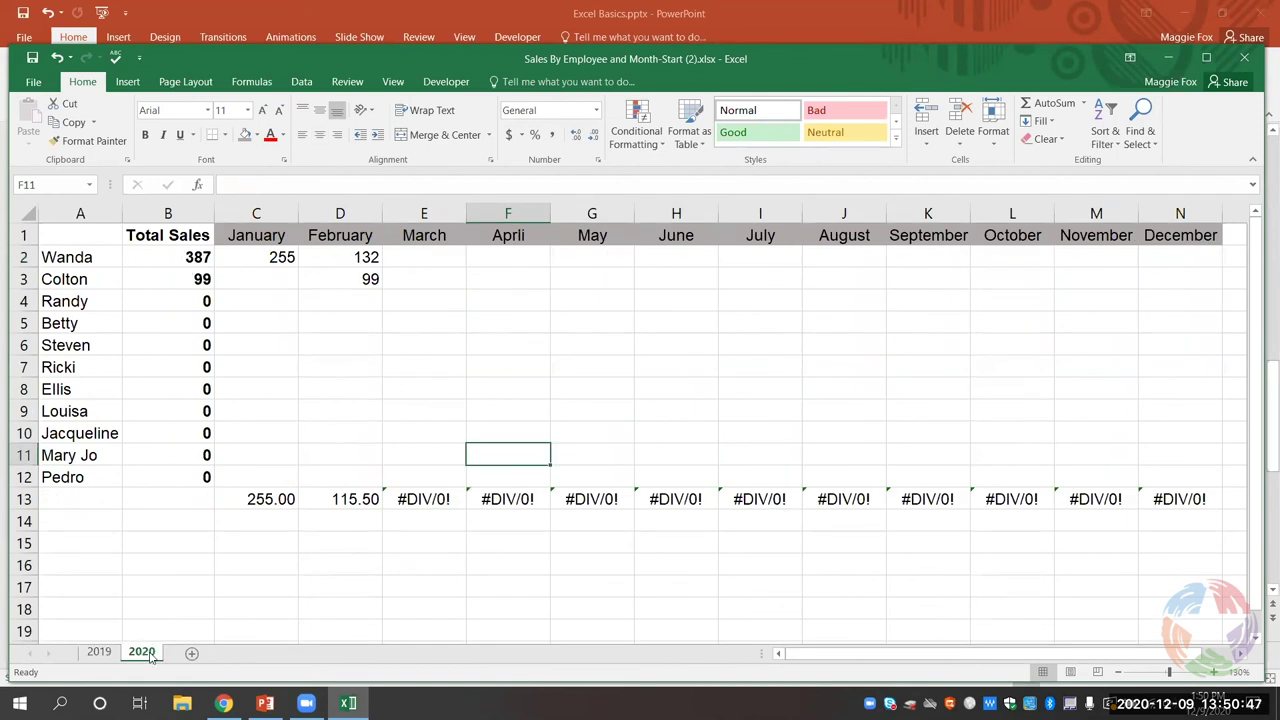
click(192, 653)
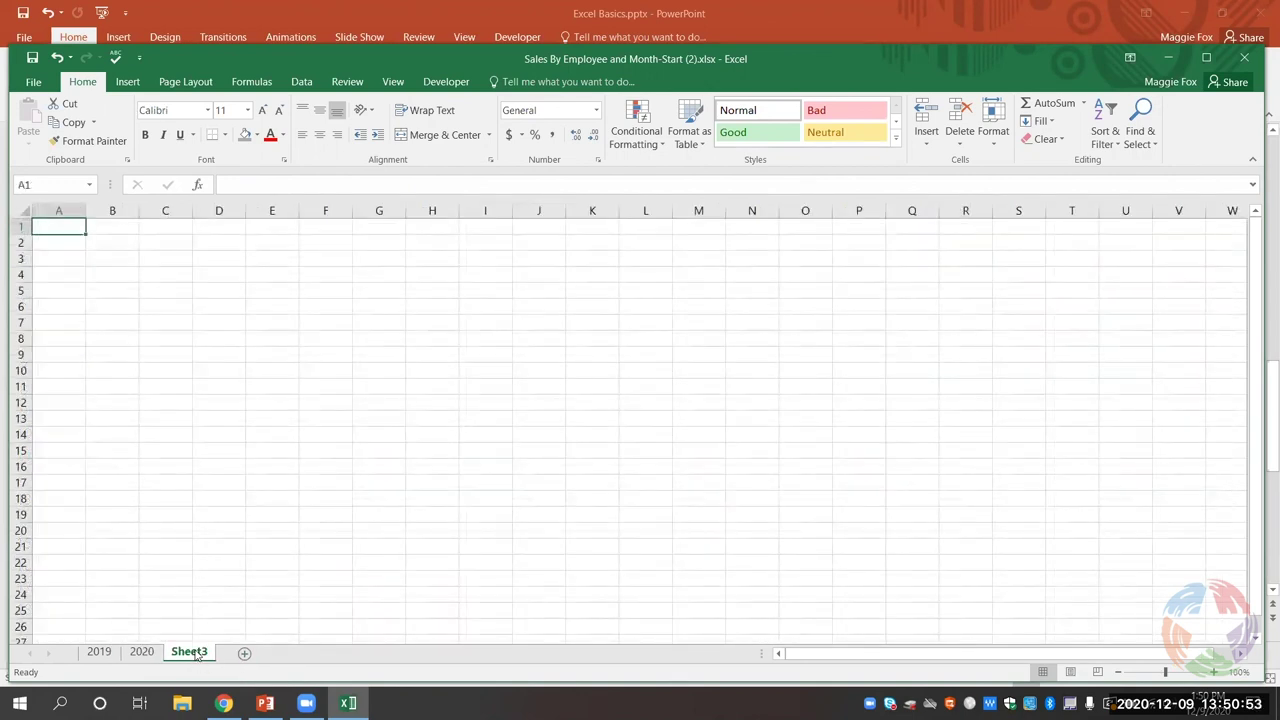
right_click(197, 655)
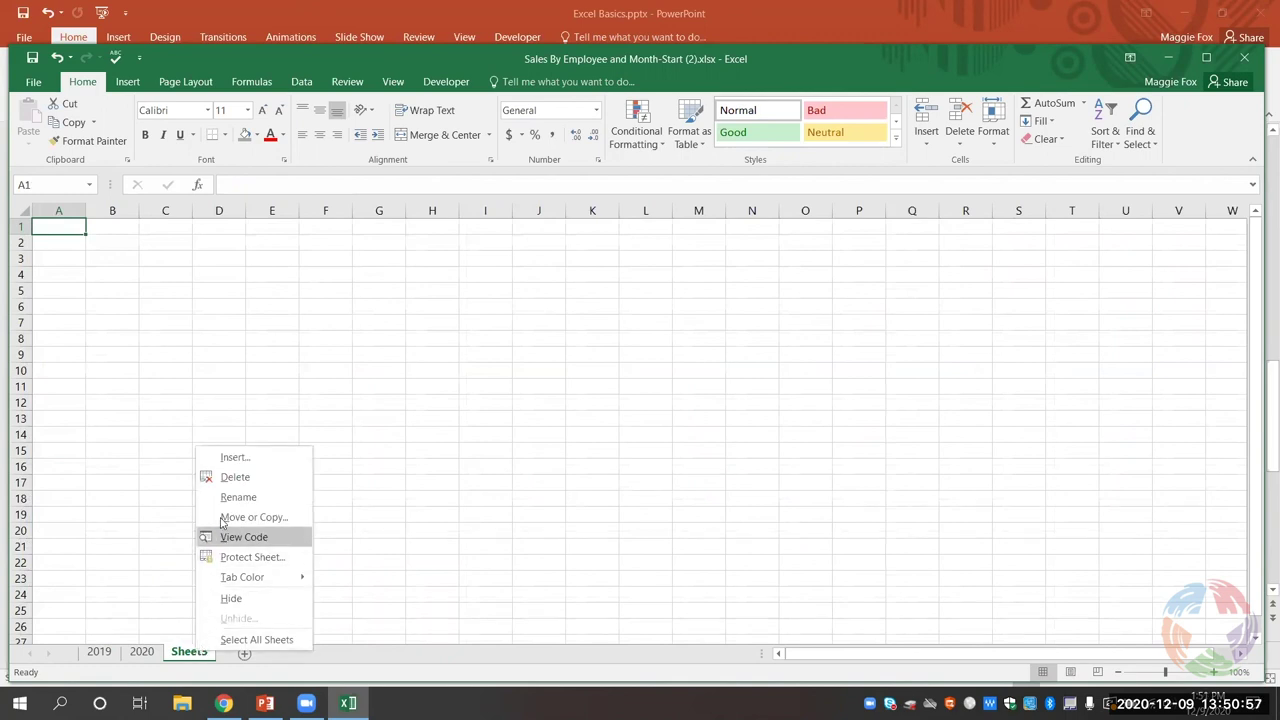
click(231, 479)
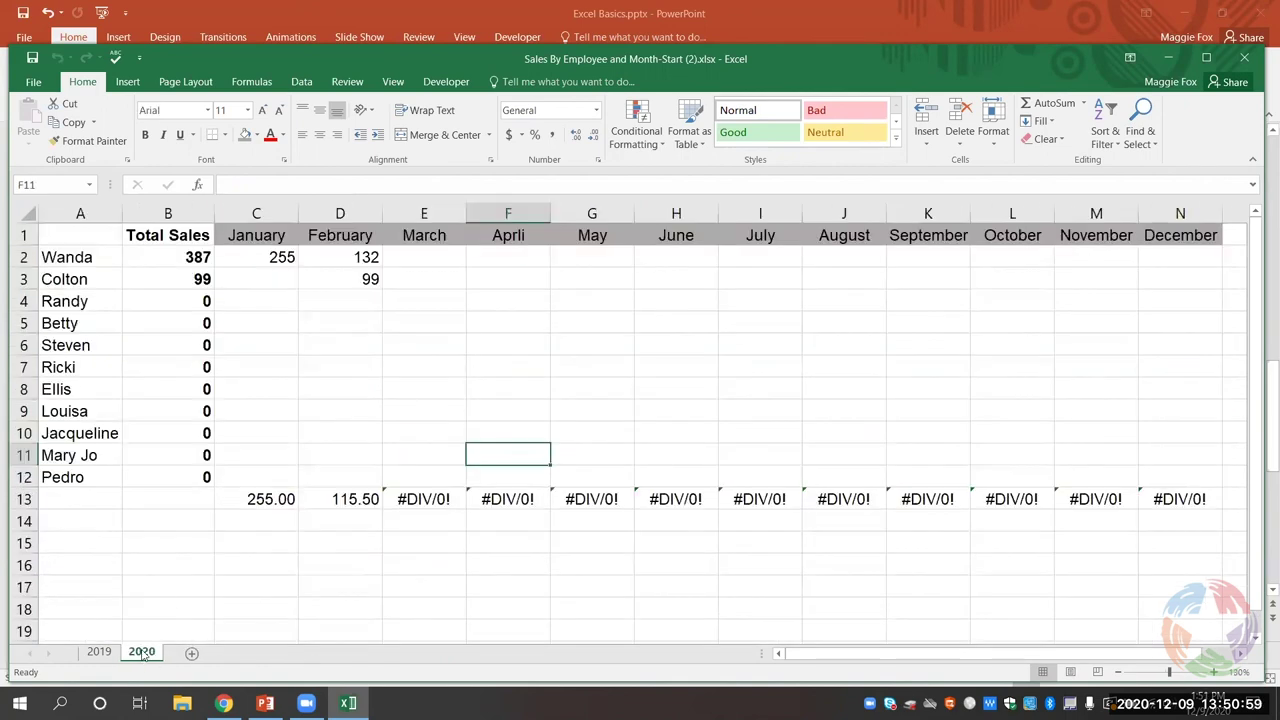
Step: Create a copy of the 2020 sheet and place it at the end of the same workbook
right_click(142, 652)
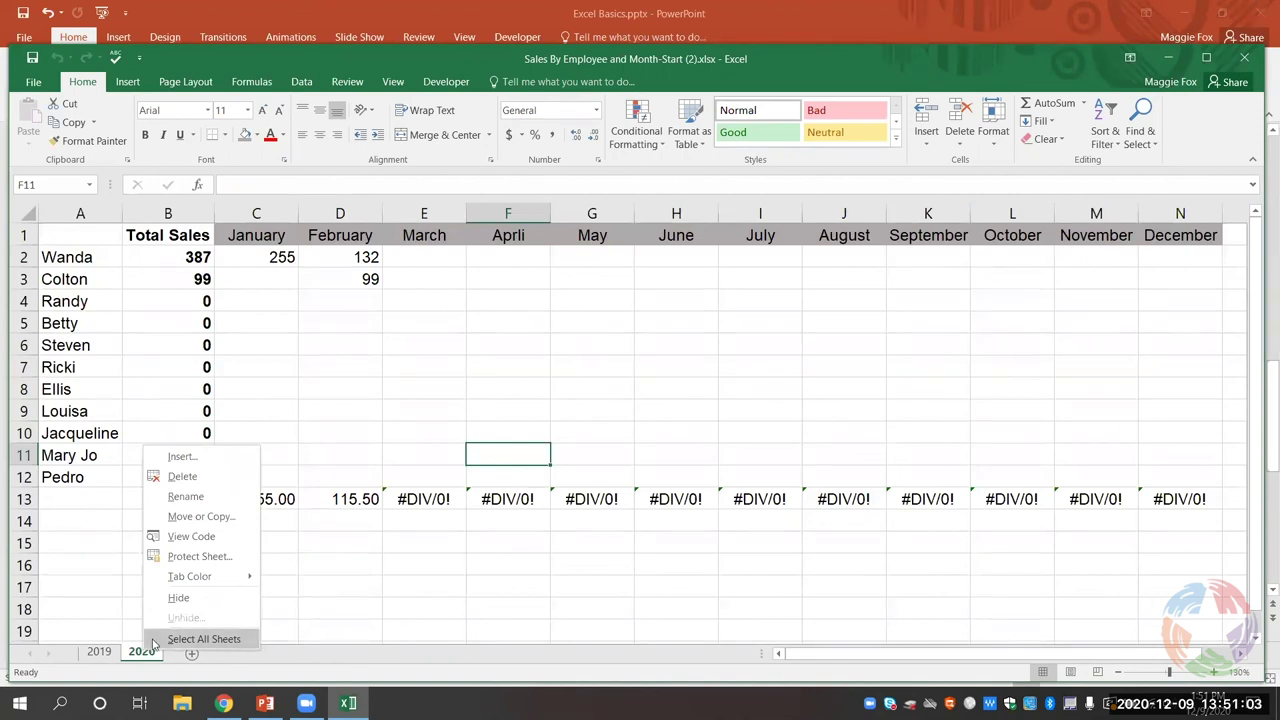
click(203, 517)
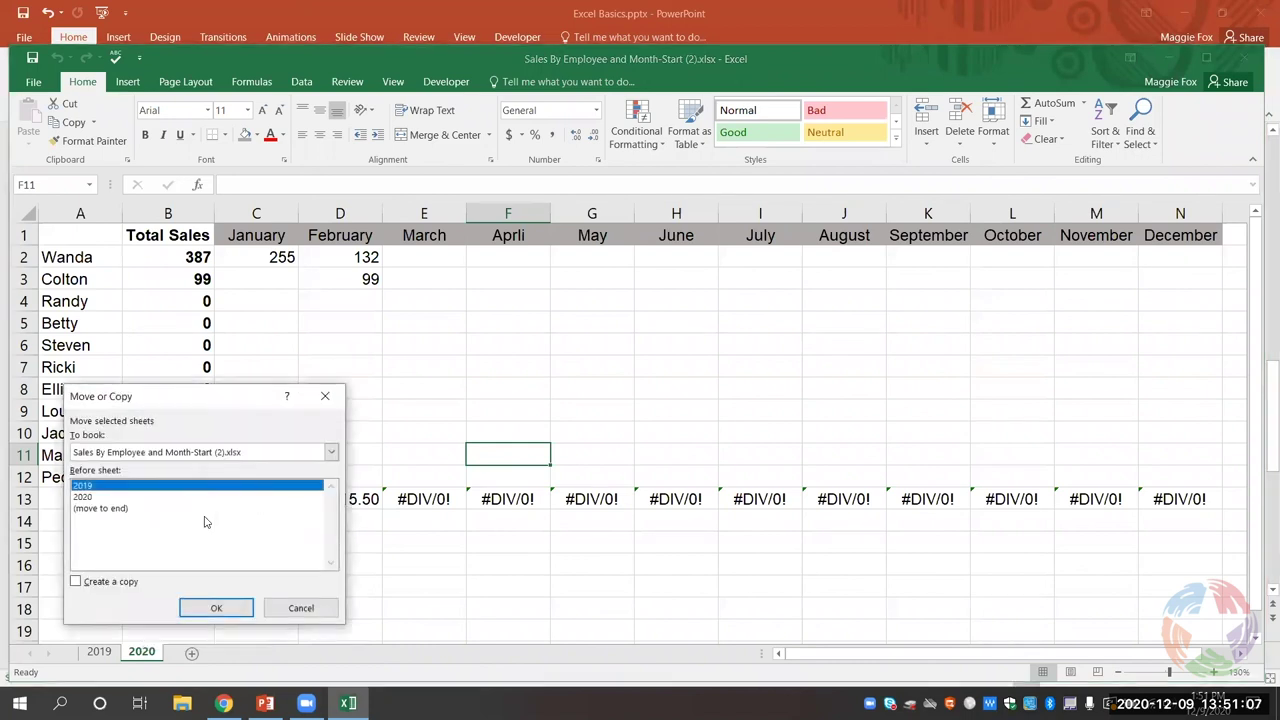
click(76, 583)
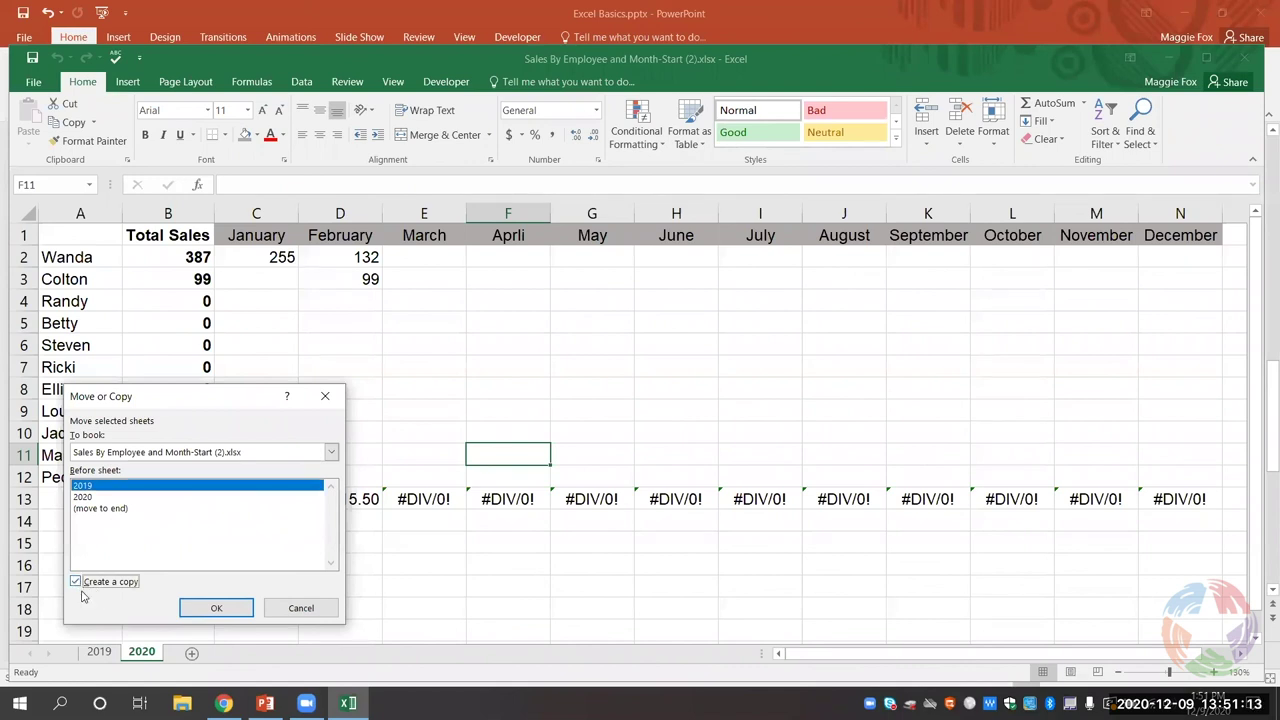
drag(171, 408, 621, 256)
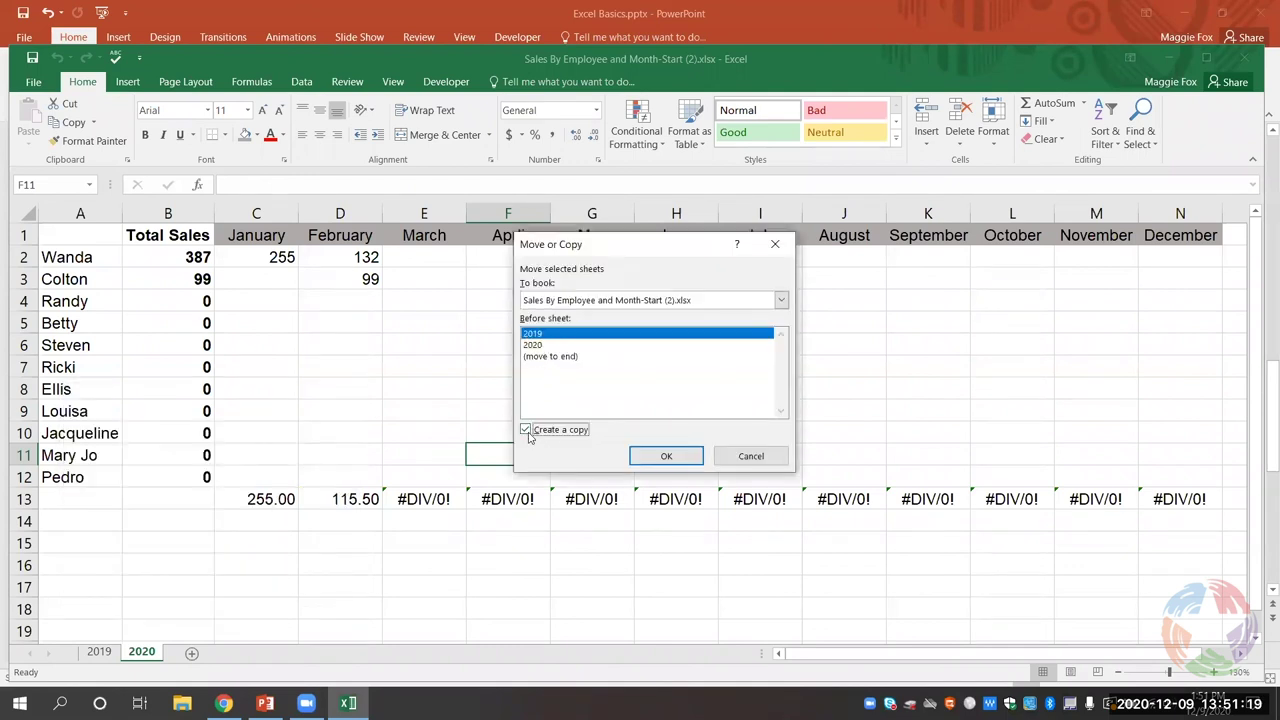
click(549, 357)
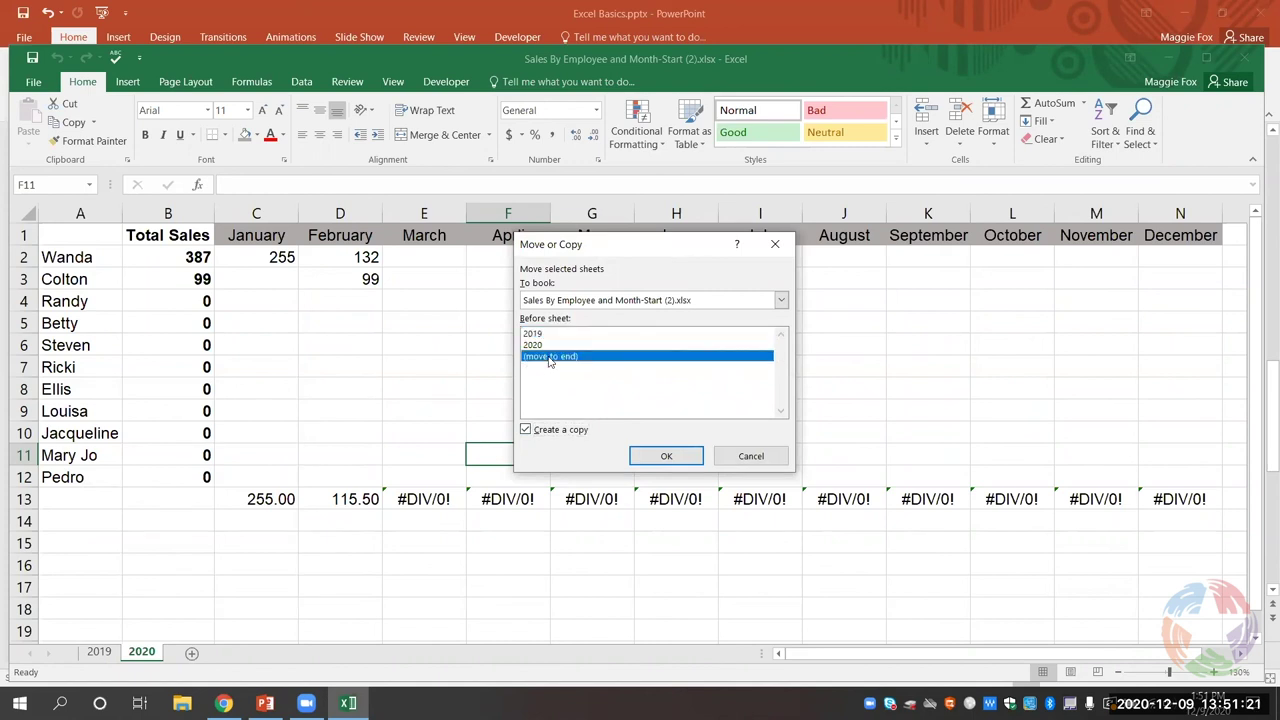
click(666, 457)
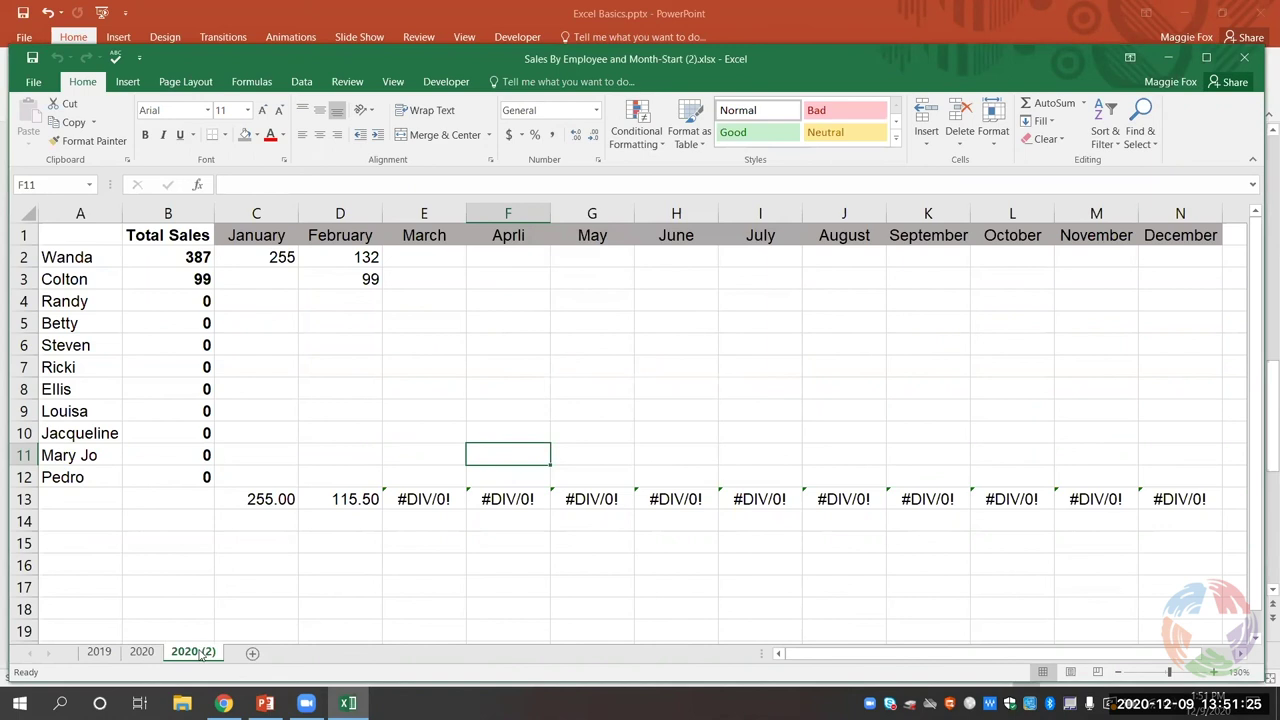
Step: Rename the copied sheet as 2021
right_click(199, 651)
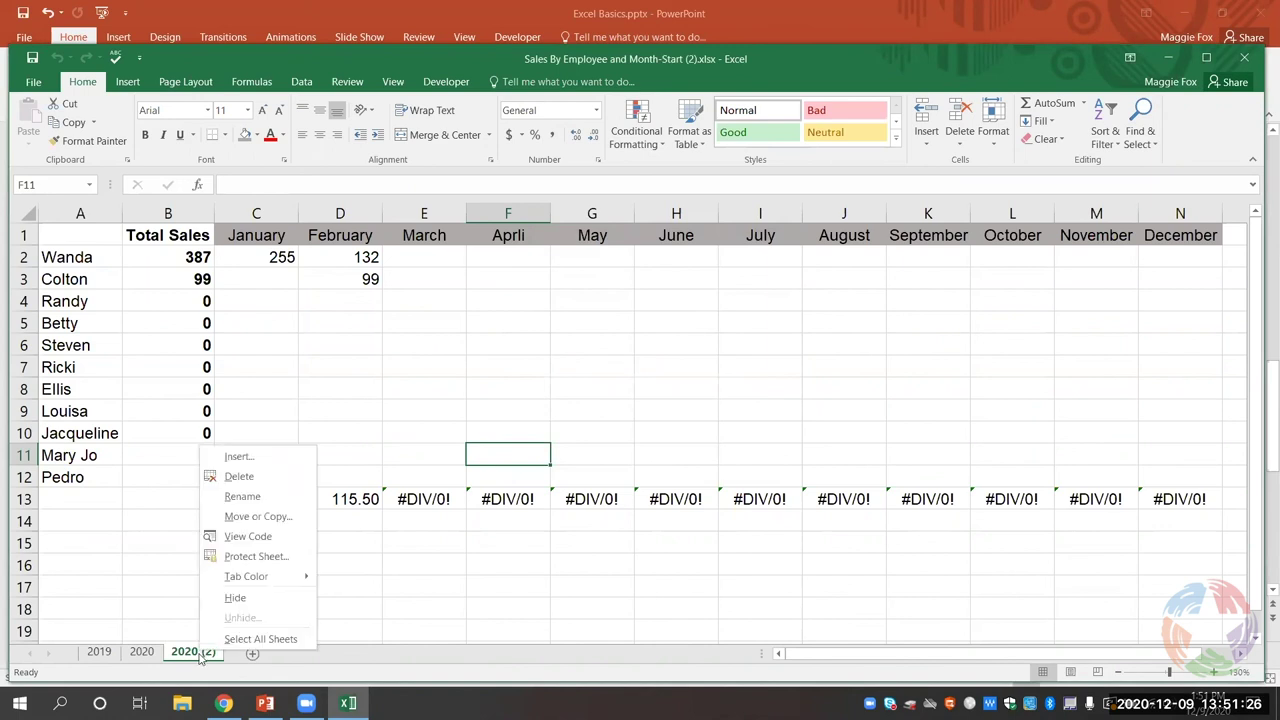
click(255, 498)
text(2021)
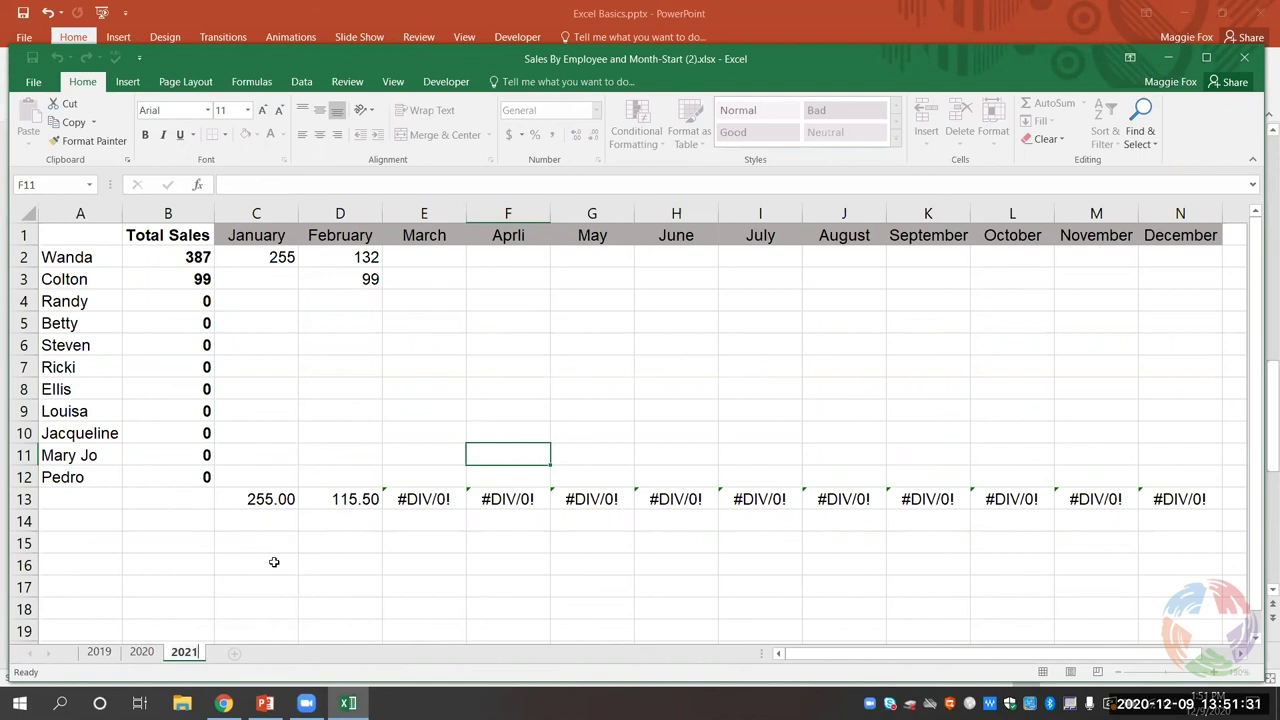
click(274, 562)
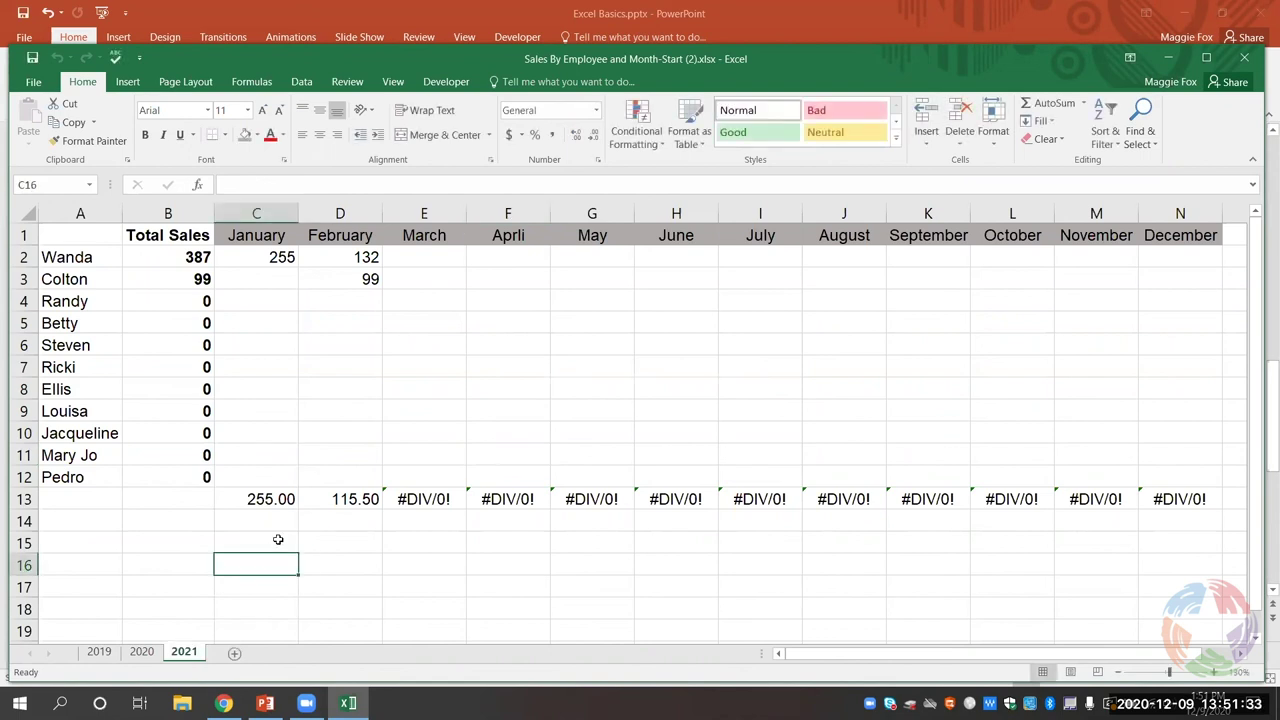
Step: Clear the first employee's total sales formula in cell B3 of the 2019 sheet
click(105, 652)
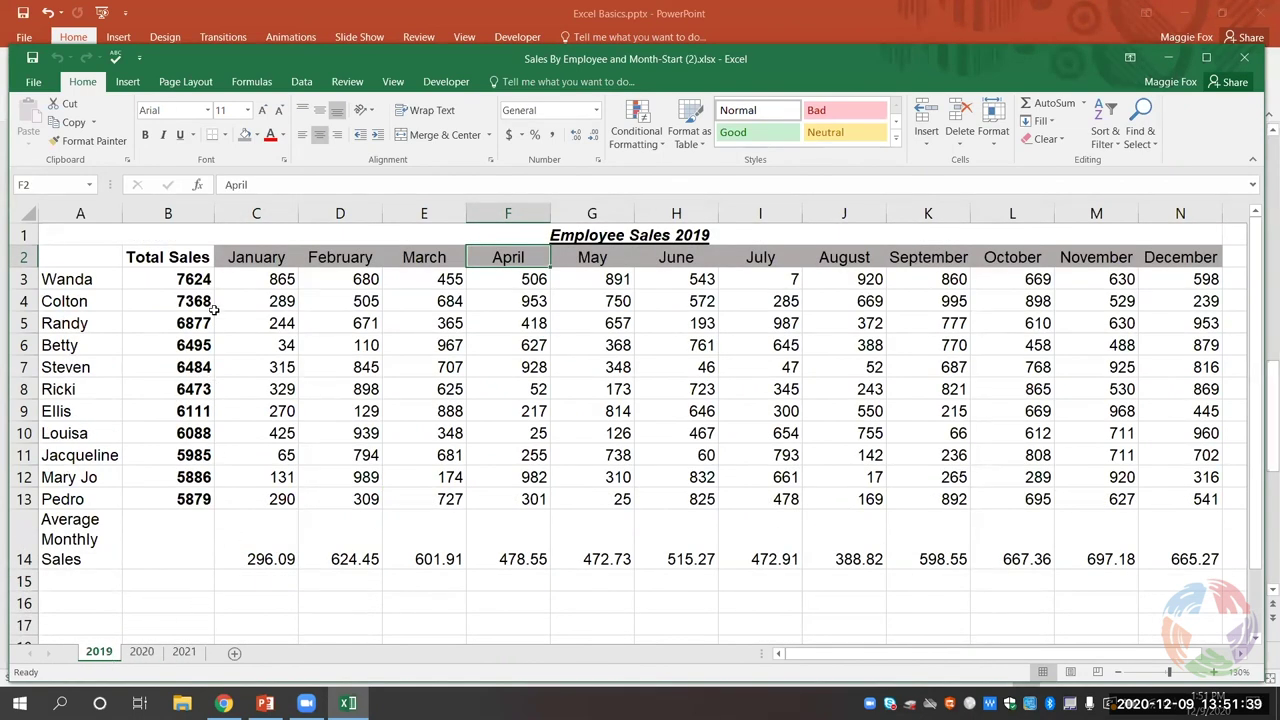
click(190, 279)
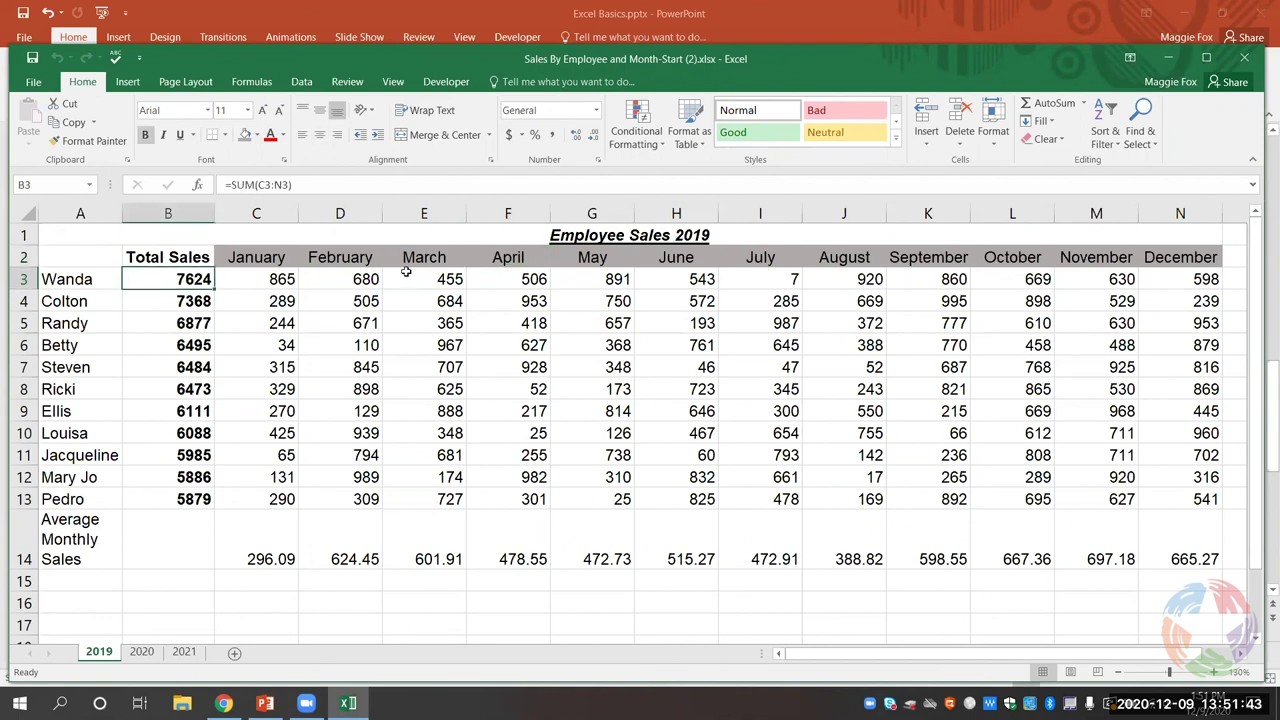
key(Delete)
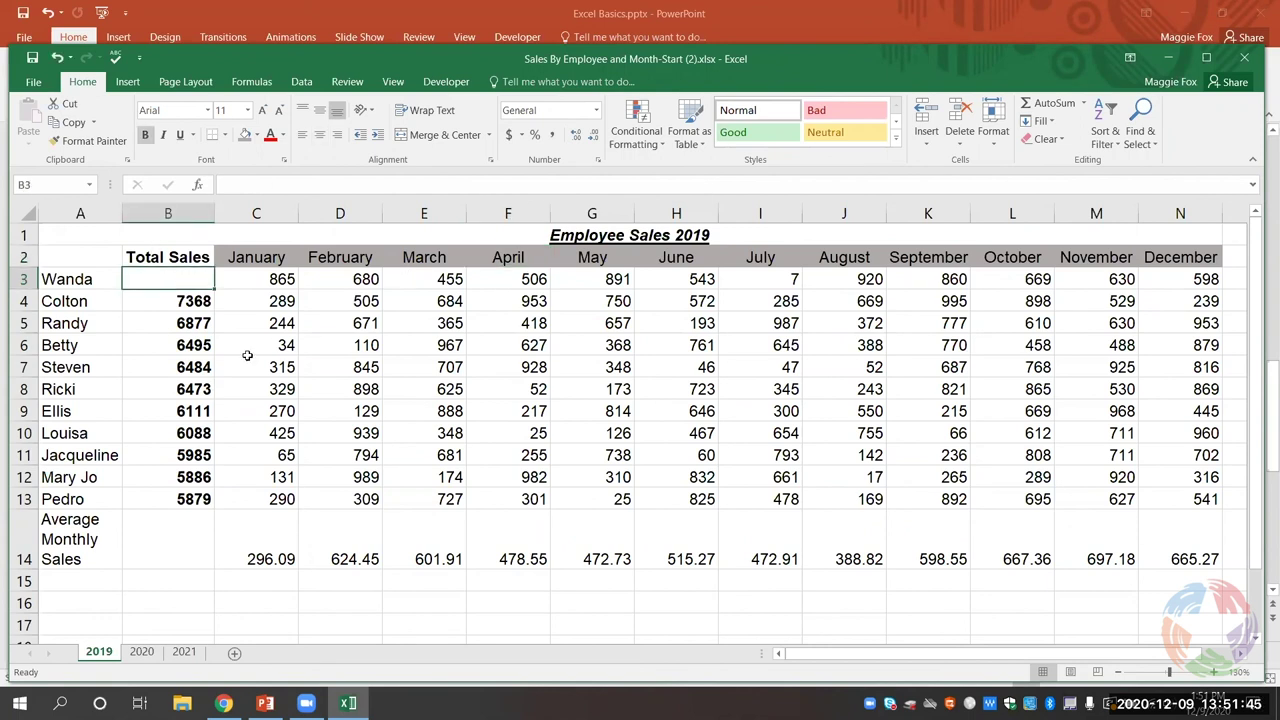
click(168, 320)
Step: Total the first employee's January to December sales in B3 with an AutoSum Sum over C3:N3
click(166, 281)
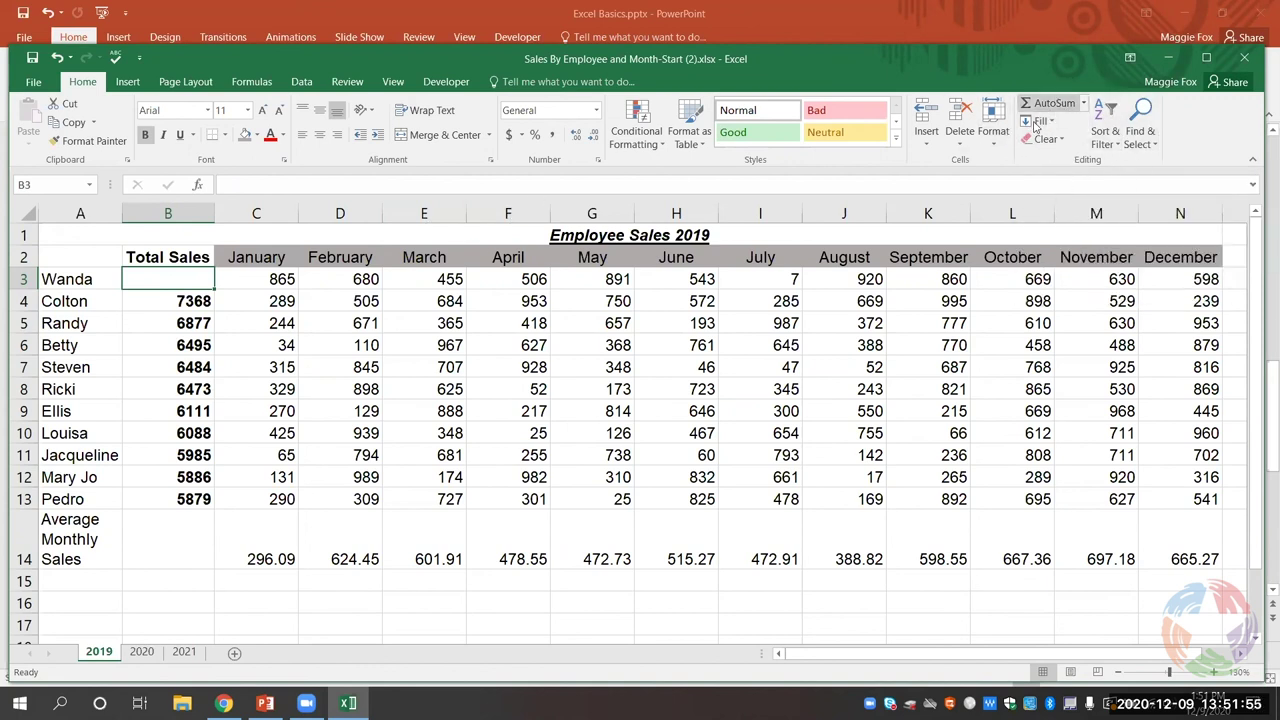
click(1085, 104)
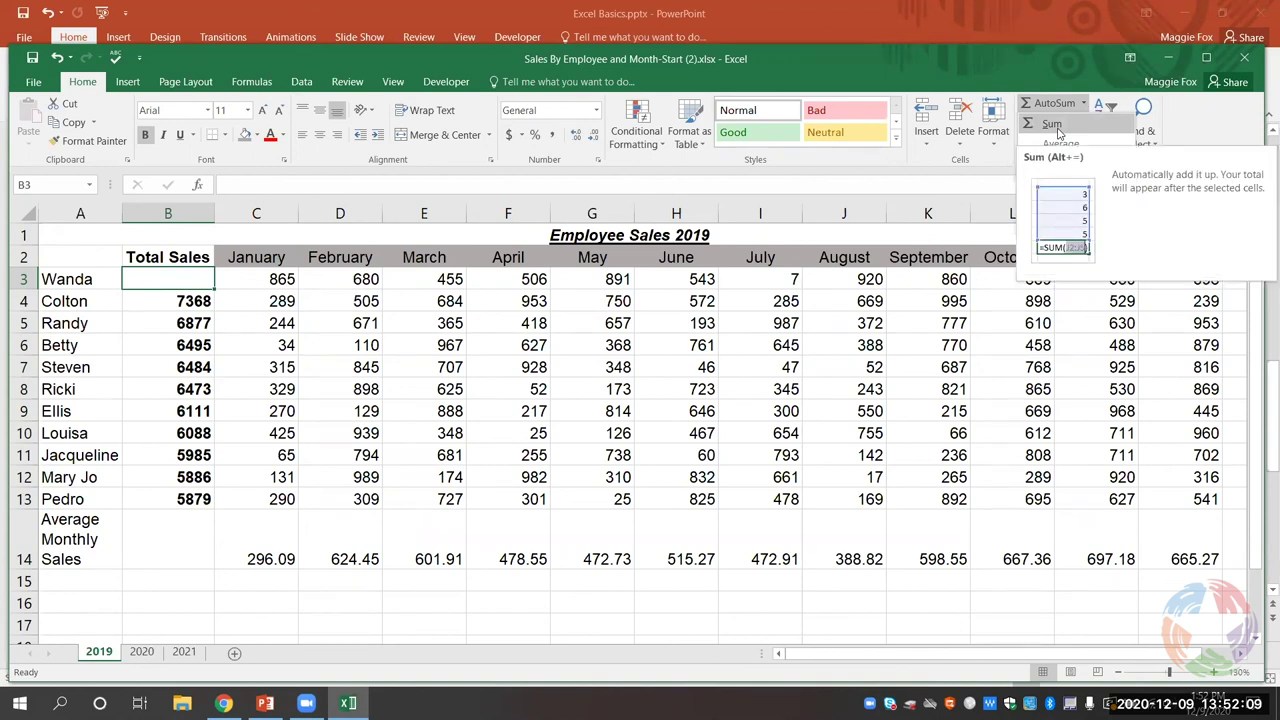
click(1058, 133)
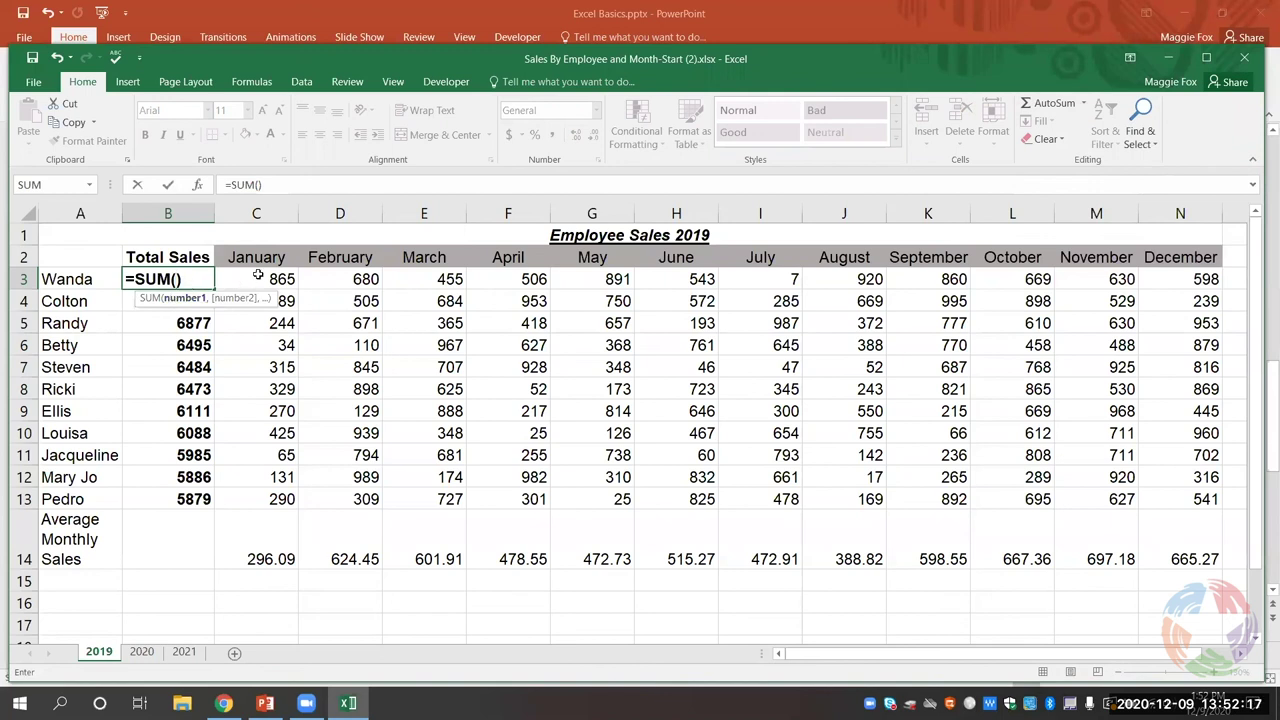
drag(257, 279, 1153, 273)
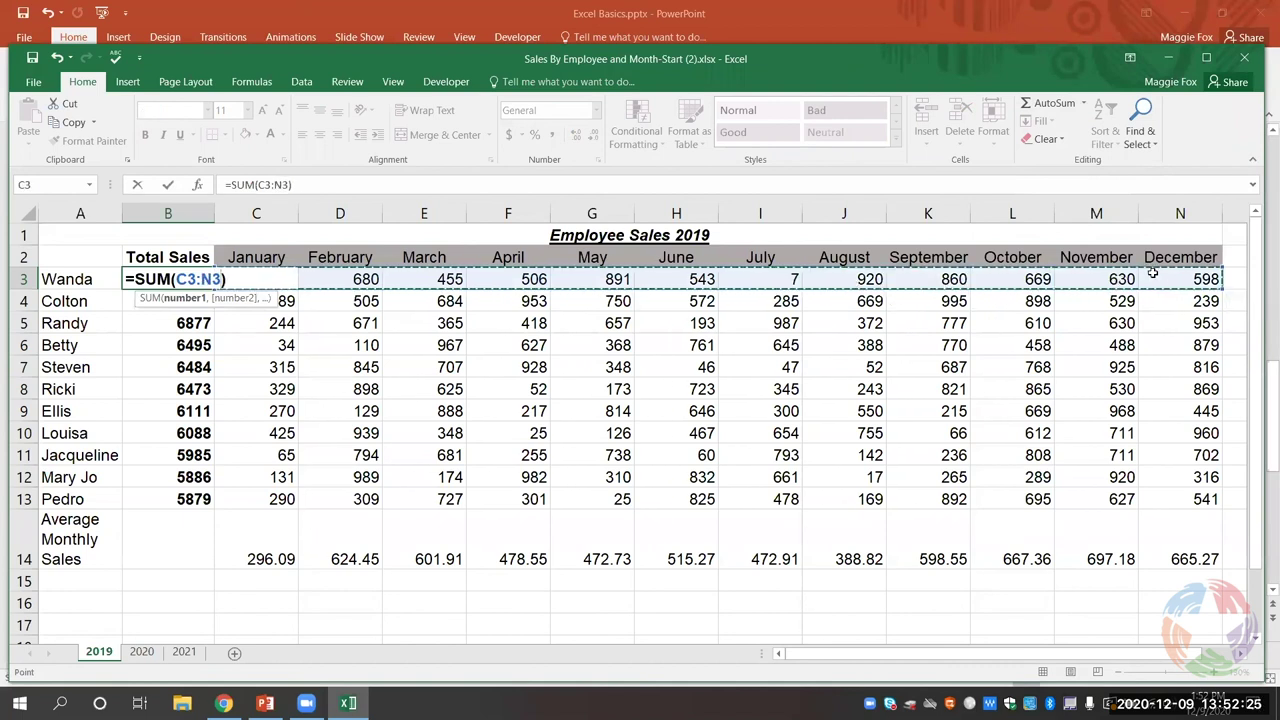
key(Return)
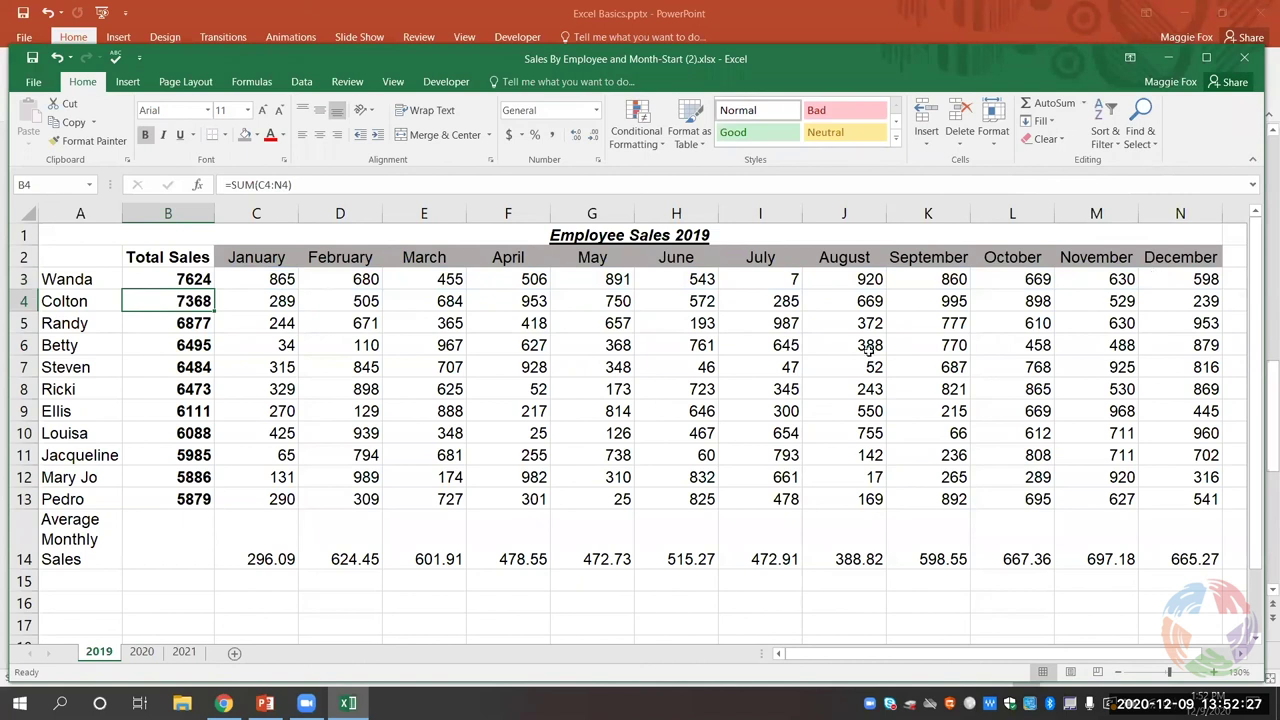
click(180, 281)
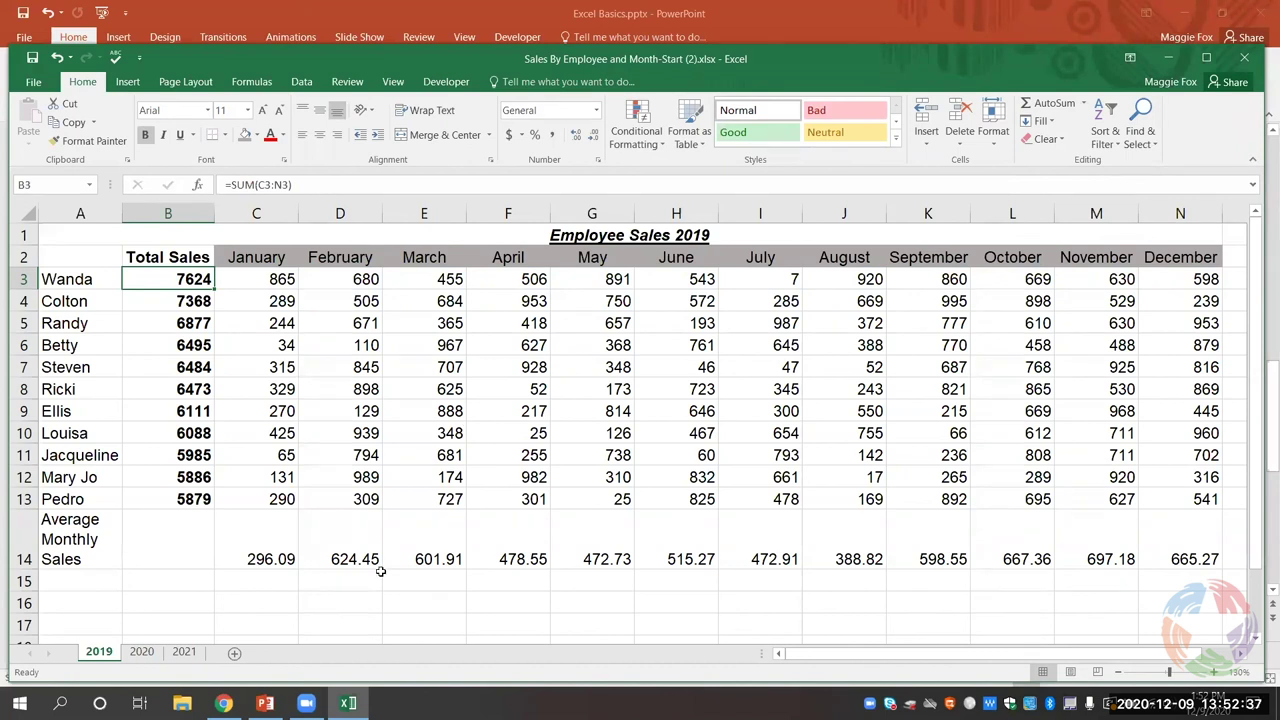
Step: Write the SUM formula over D3 to F4 by hand in cell C16, accepting the proposed correction to =SUM(D3:F4)
click(268, 584)
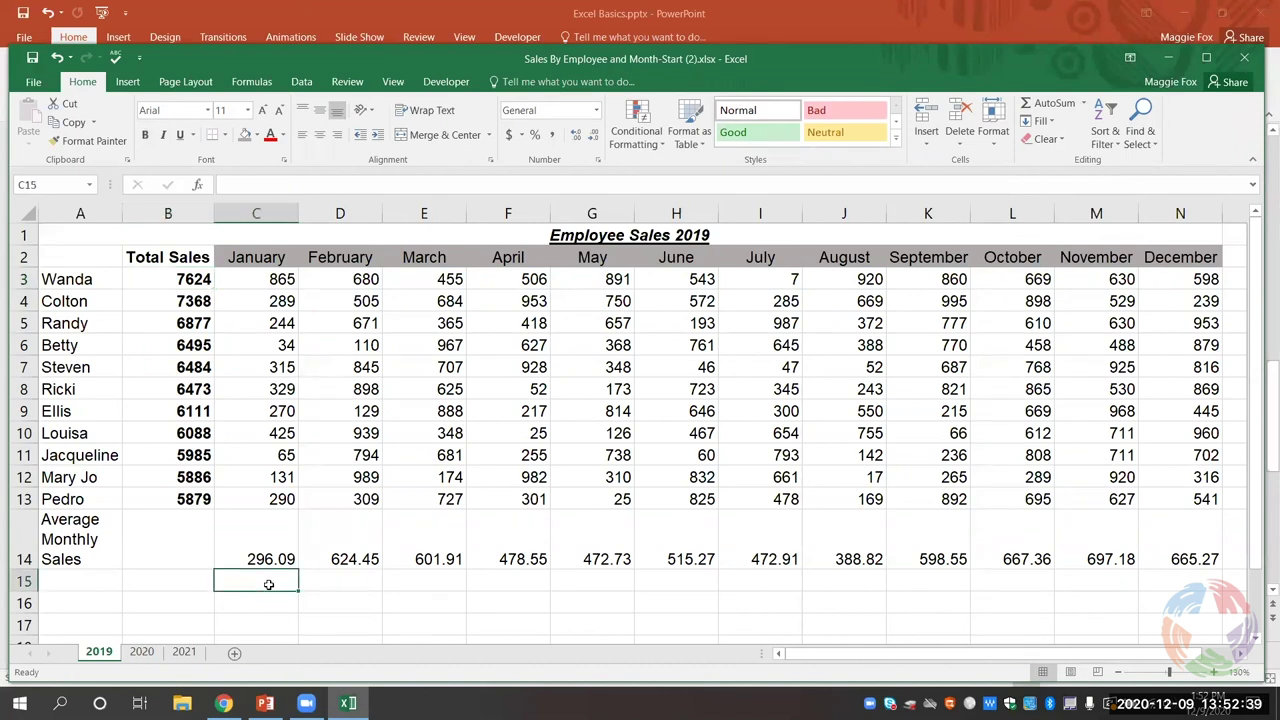
scroll(268, 584, down, 1)
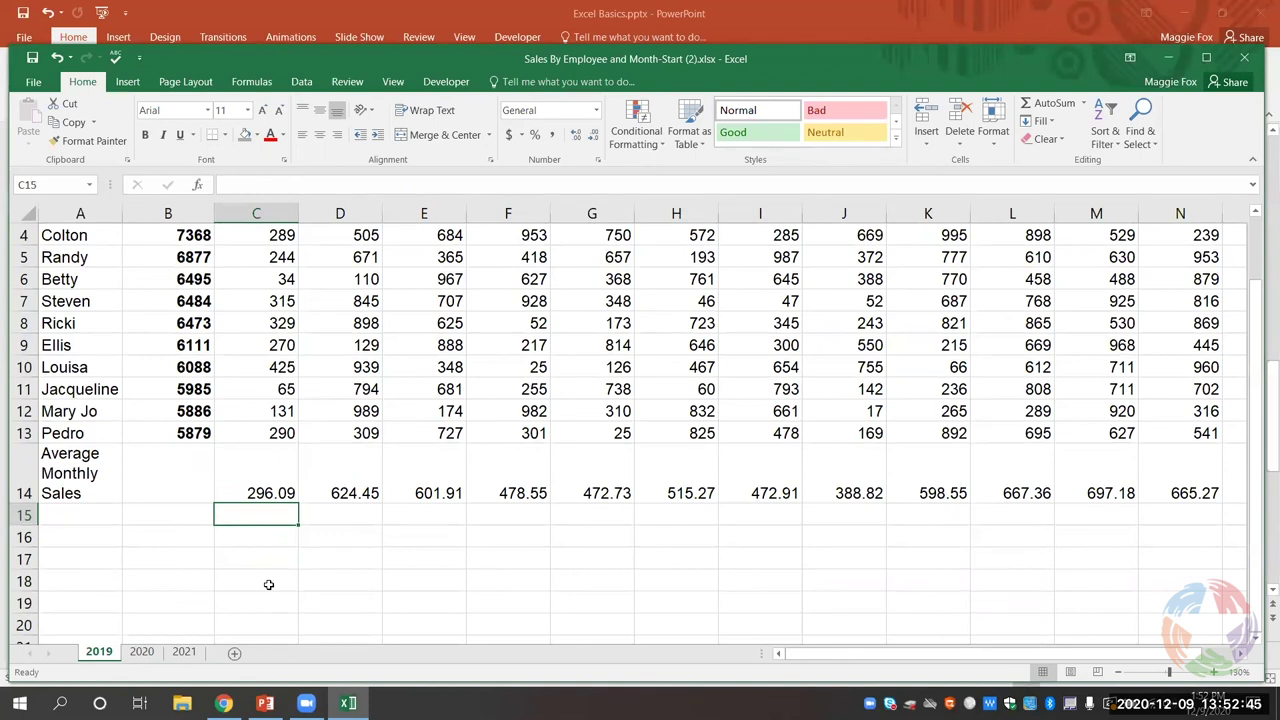
scroll(269, 580, up, 1)
scroll(270, 578, down, 1)
click(254, 537)
text(=)
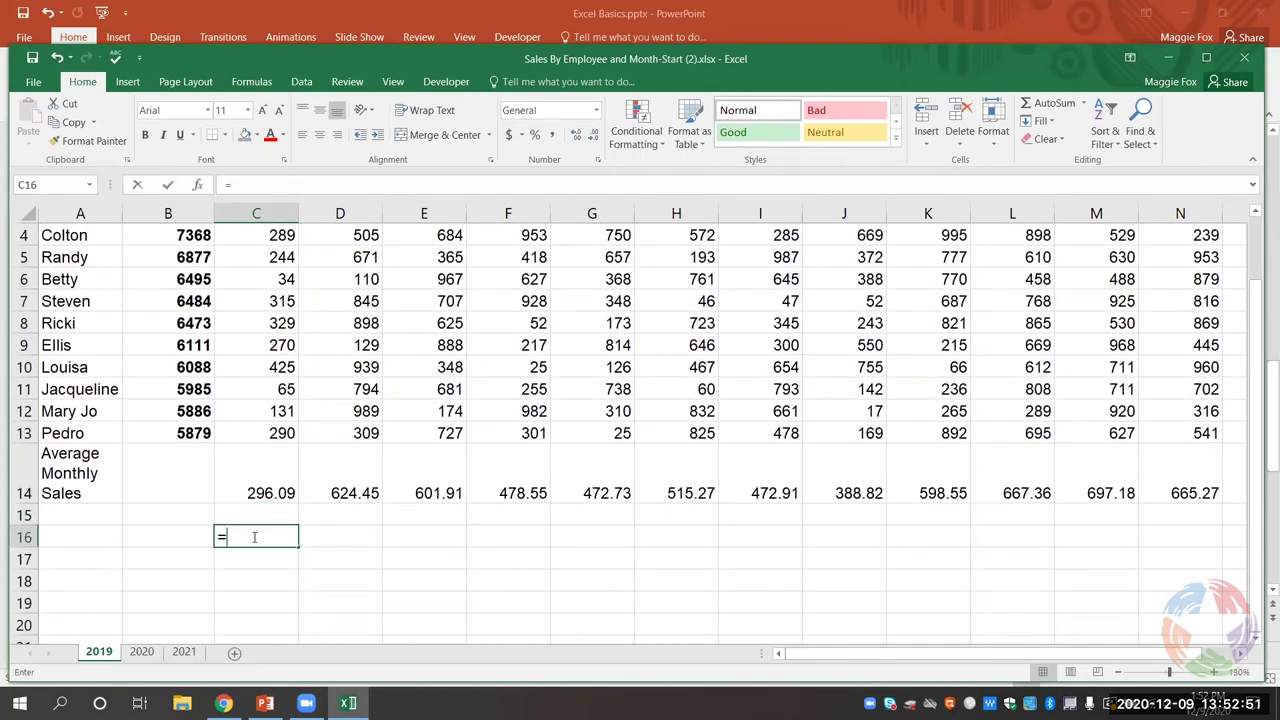
text(SUM)
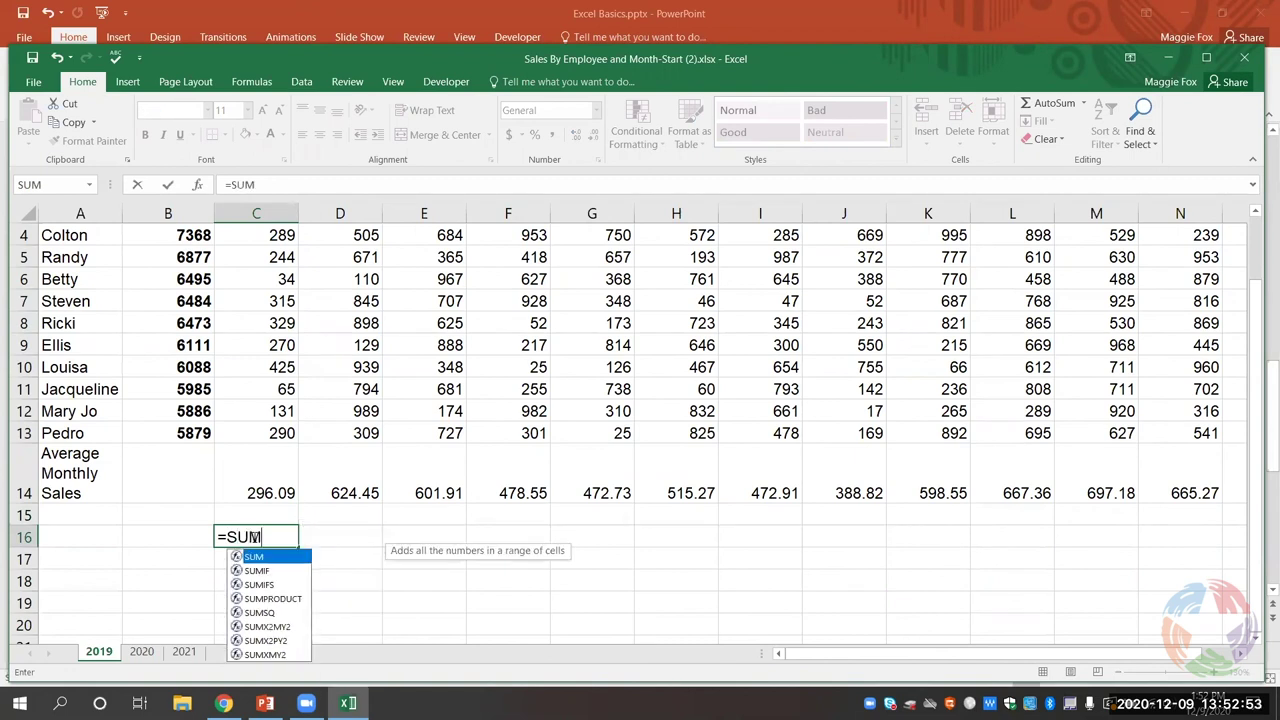
text(()
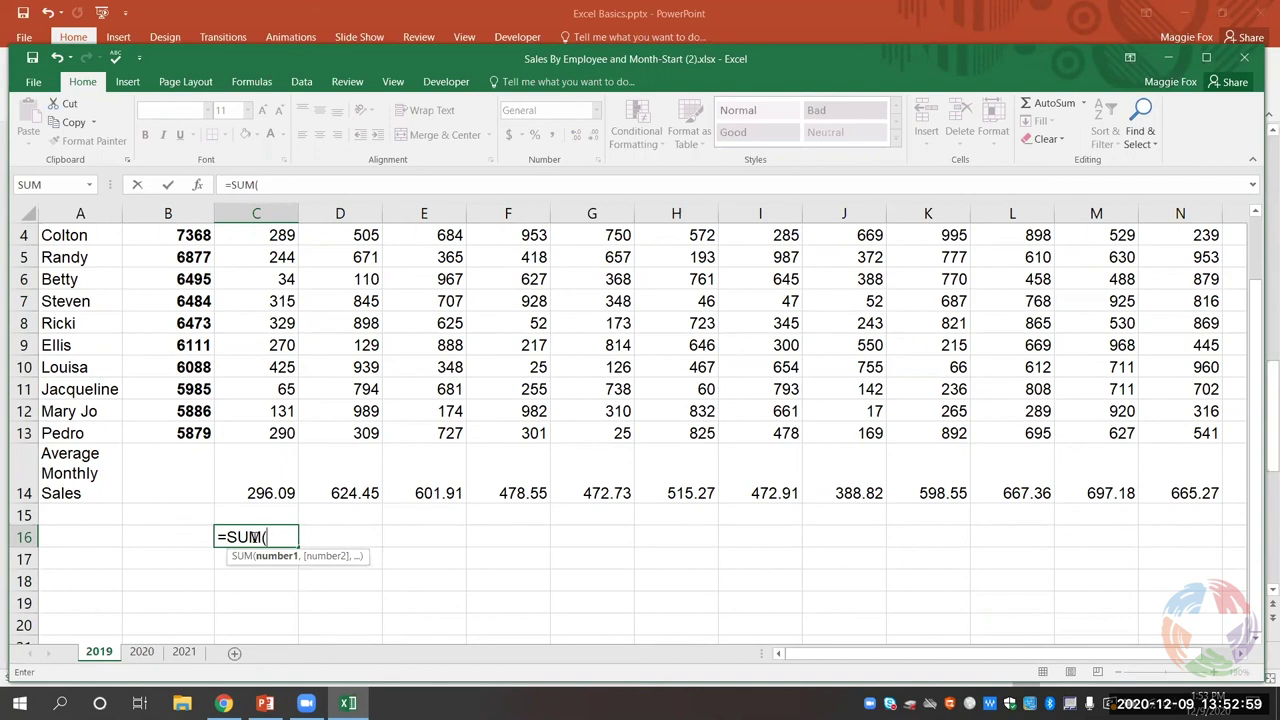
text(D)
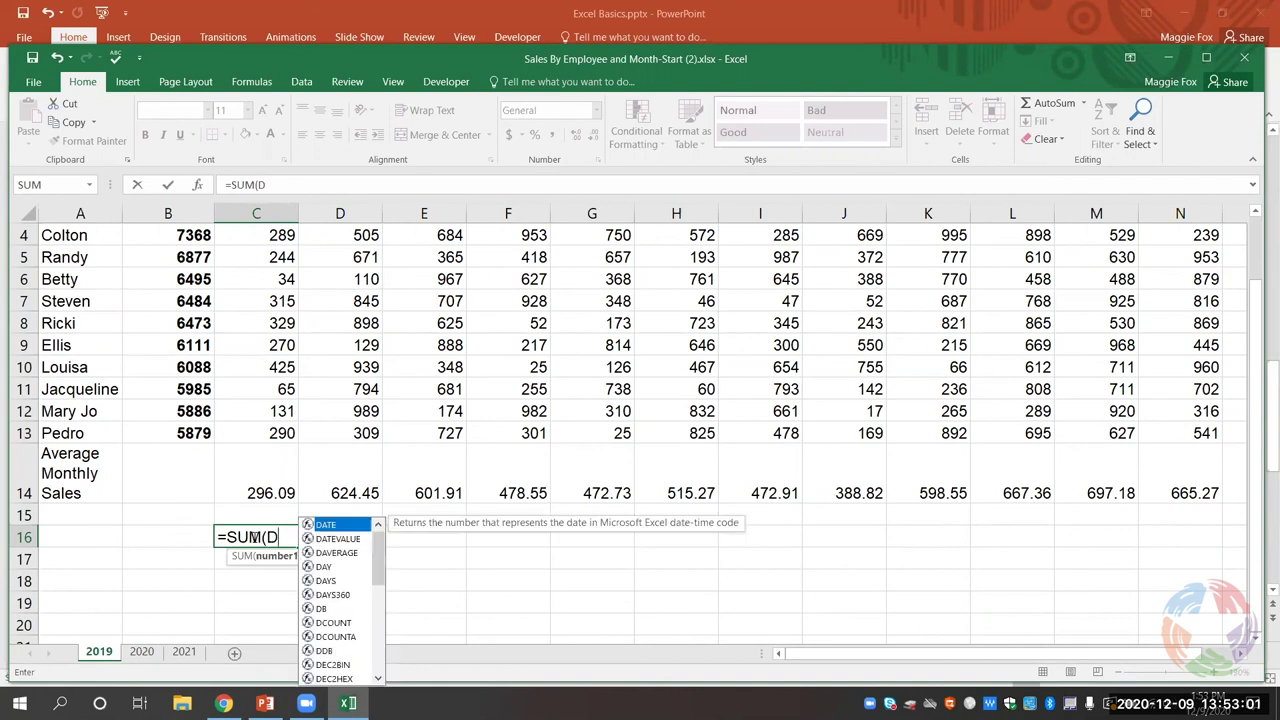
text(3)
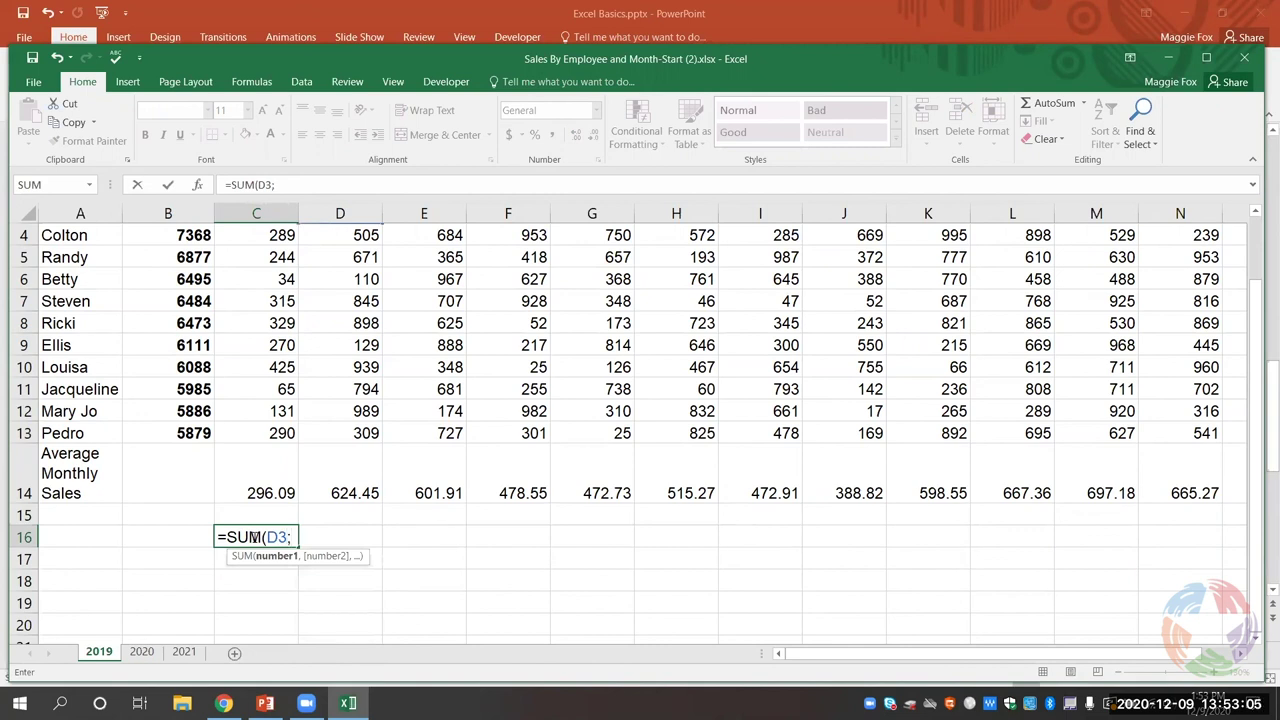
text(;F)
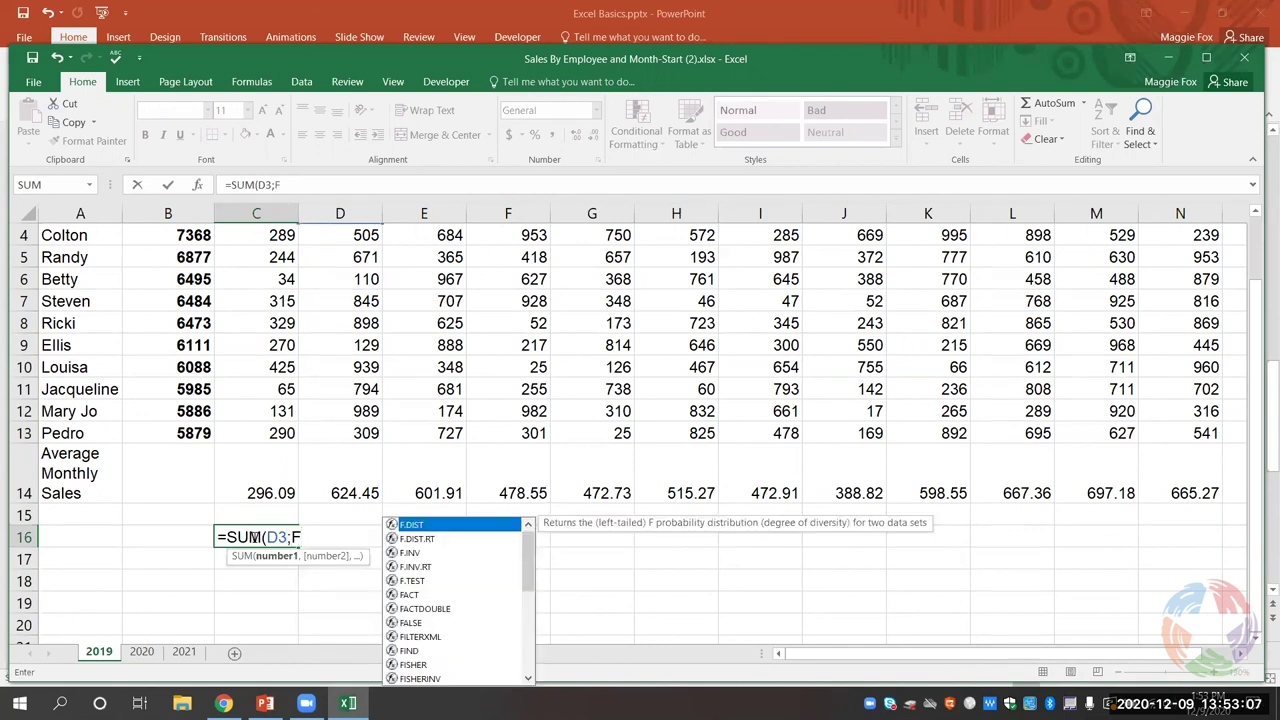
text(4))
key(Return)
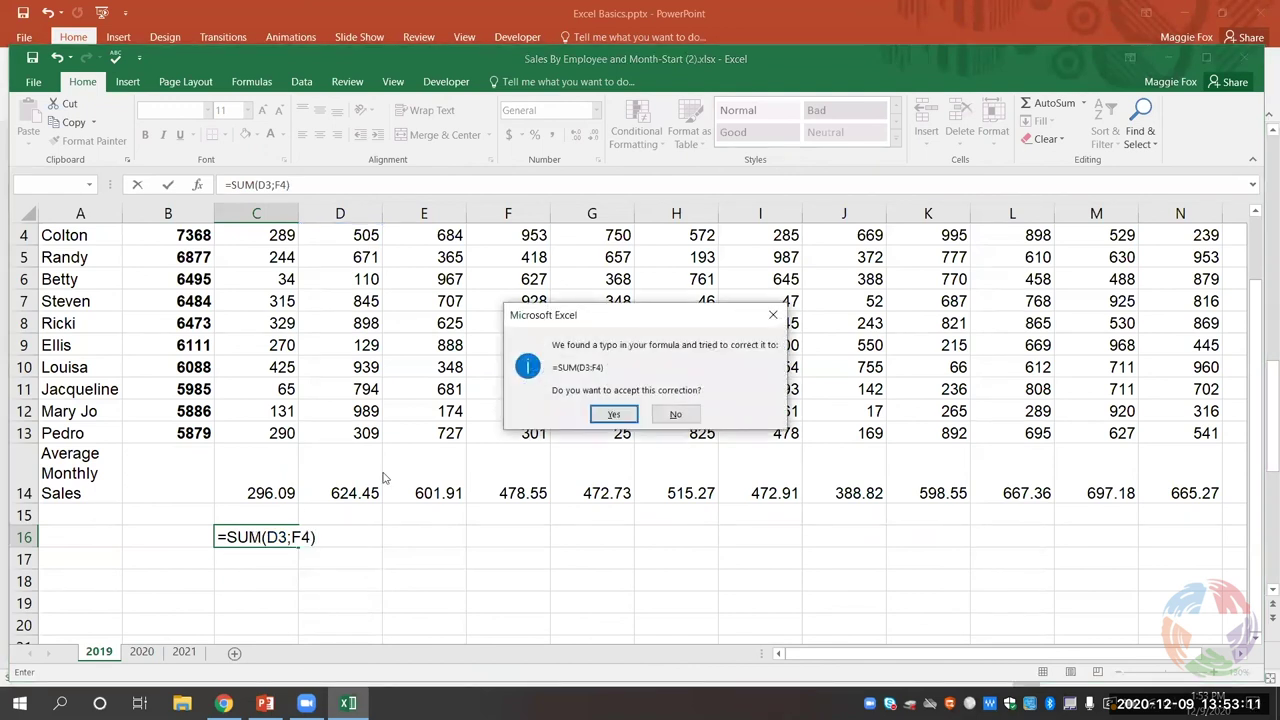
click(618, 413)
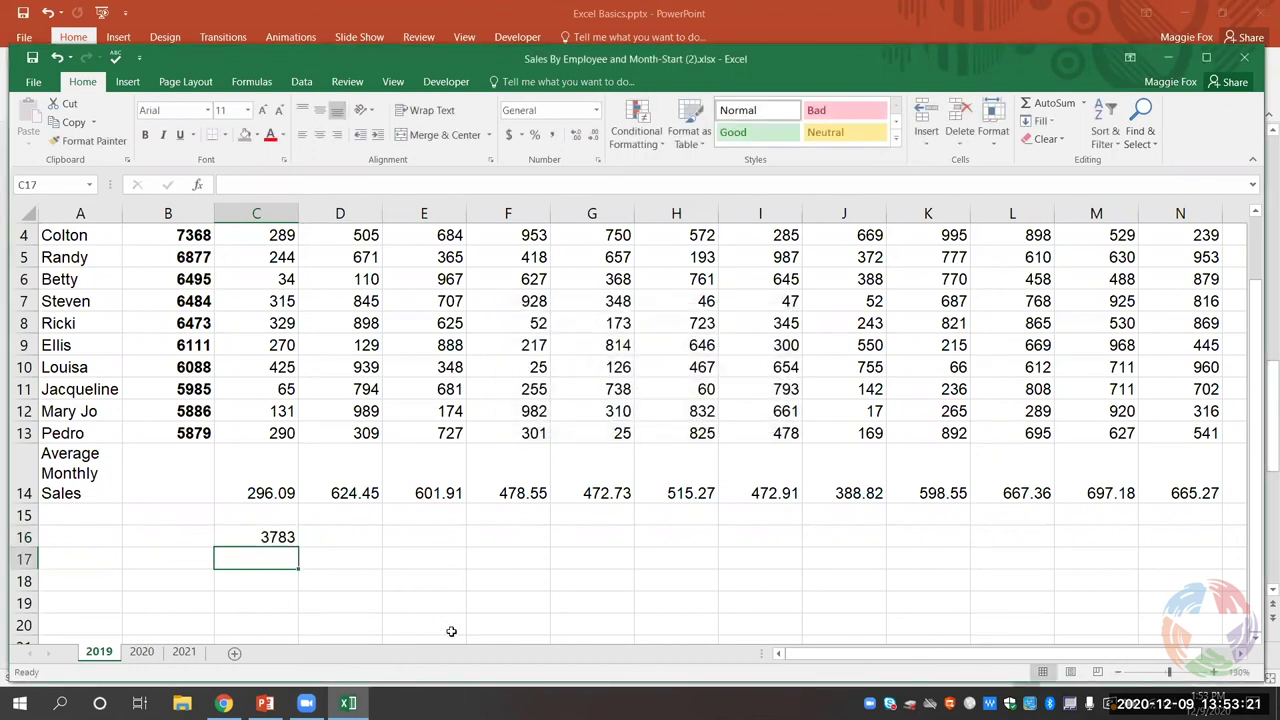
Step: Clear the handwritten SUM formula from cell C16
click(285, 540)
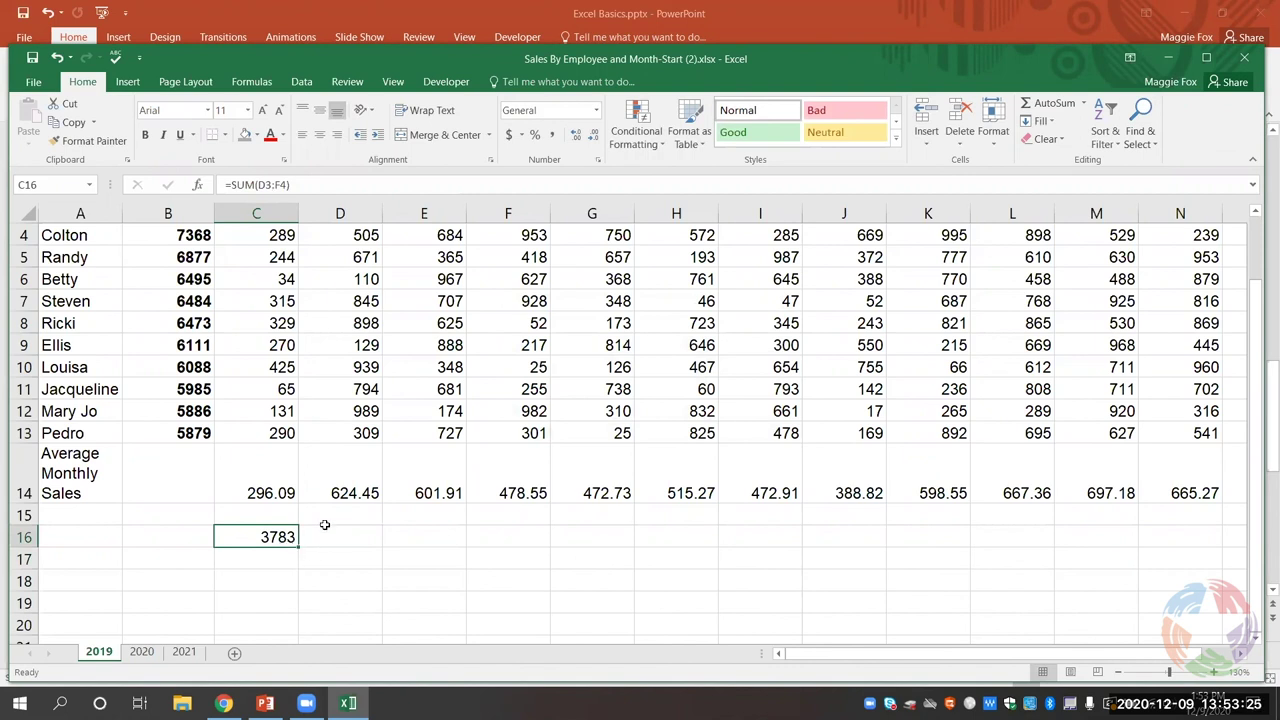
key(Delete)
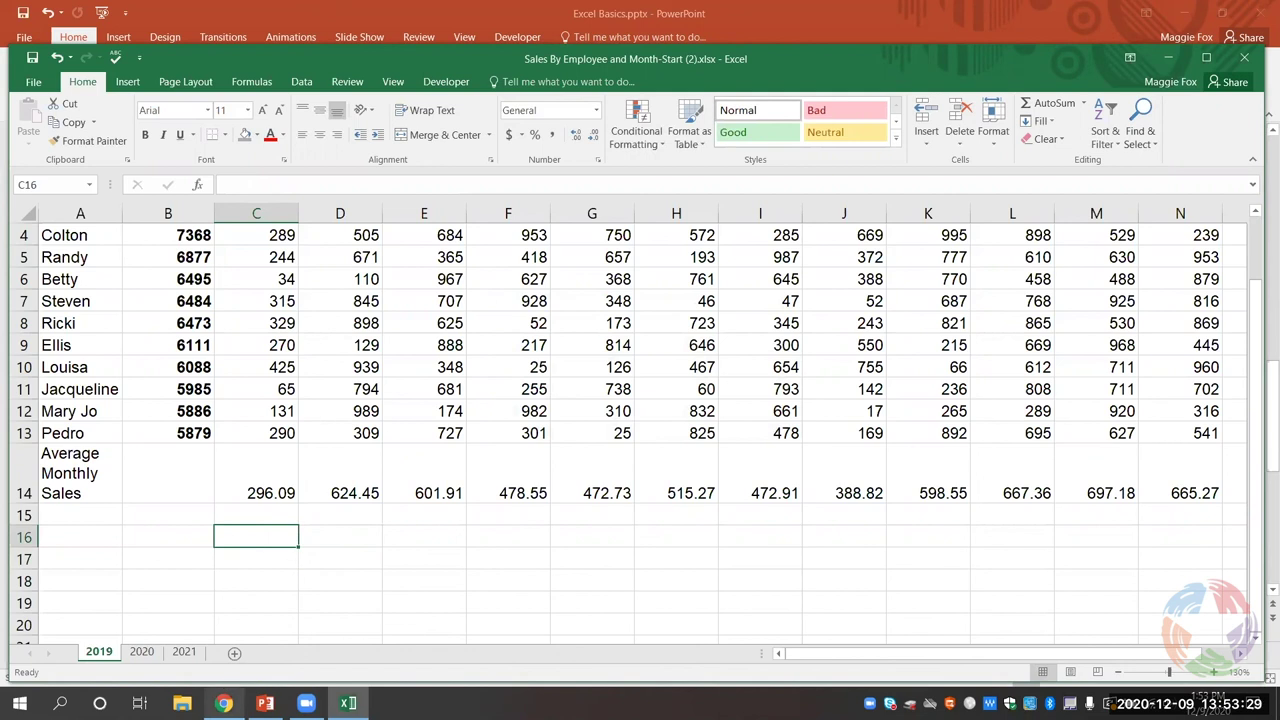
mouse_move(224, 703)
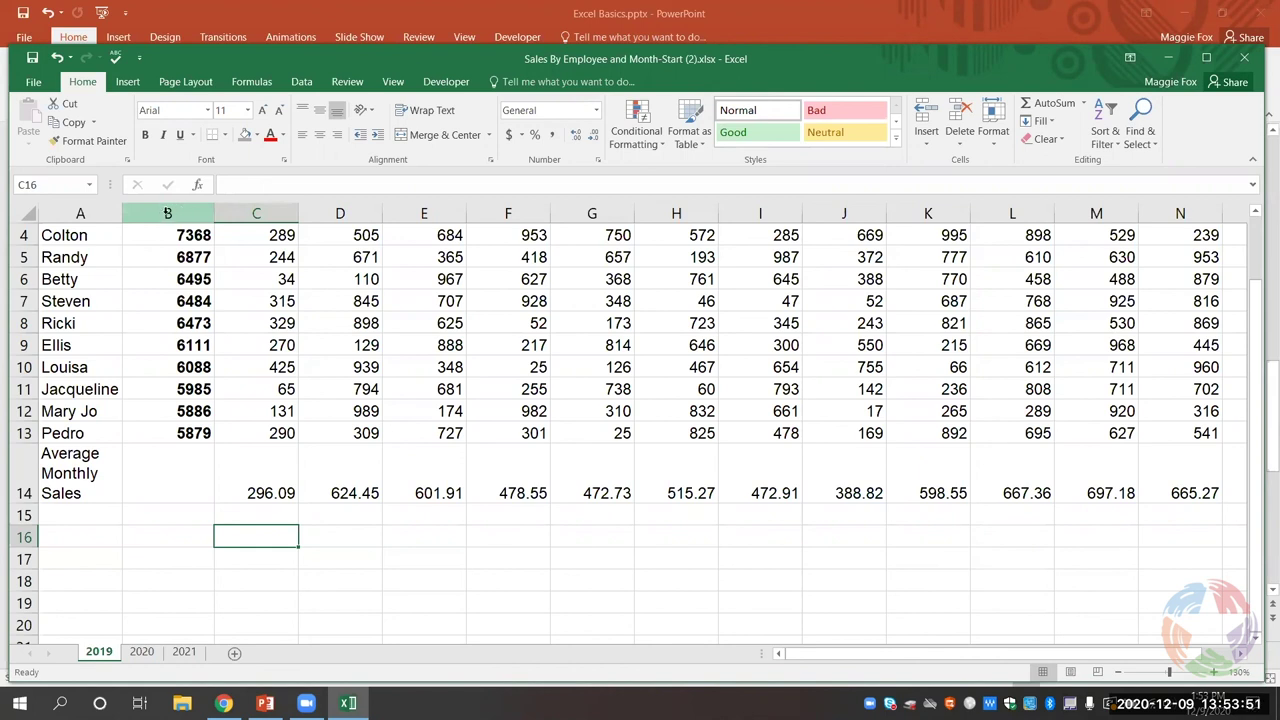
Step: Select the whole of column B and the entire rows 6 and 7 in turn, ending on cell A6
click(167, 213)
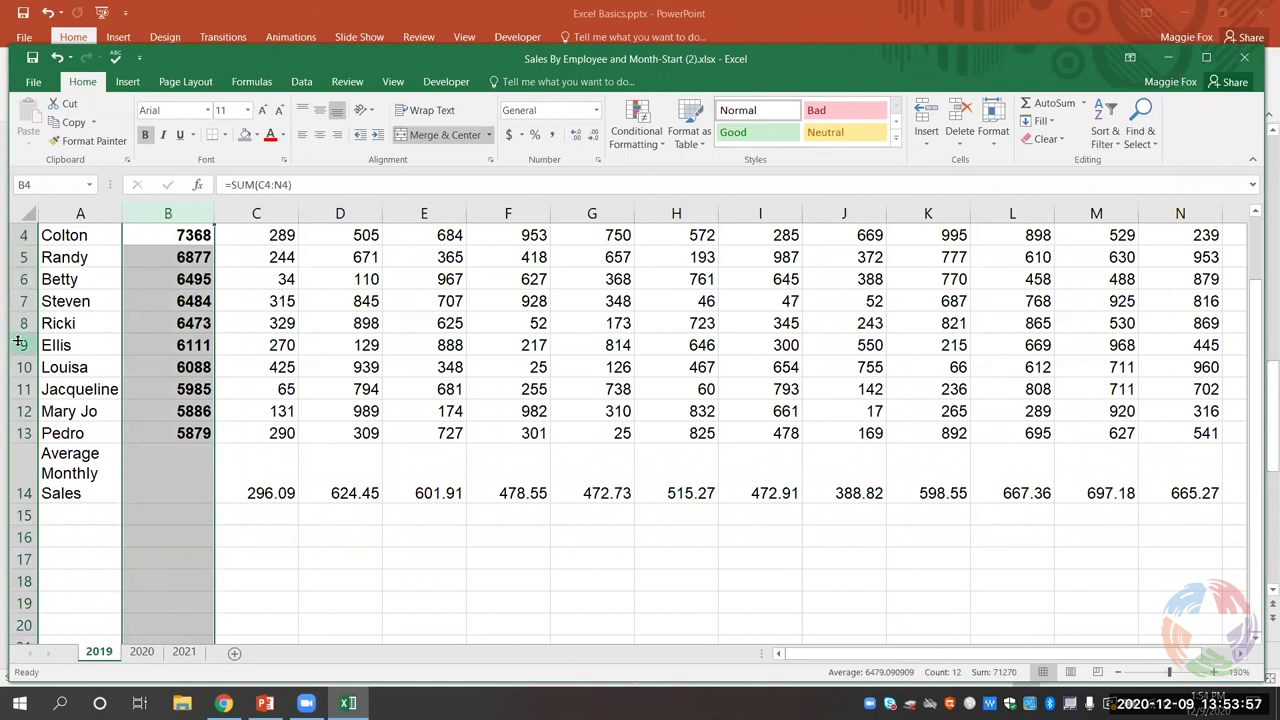
click(25, 279)
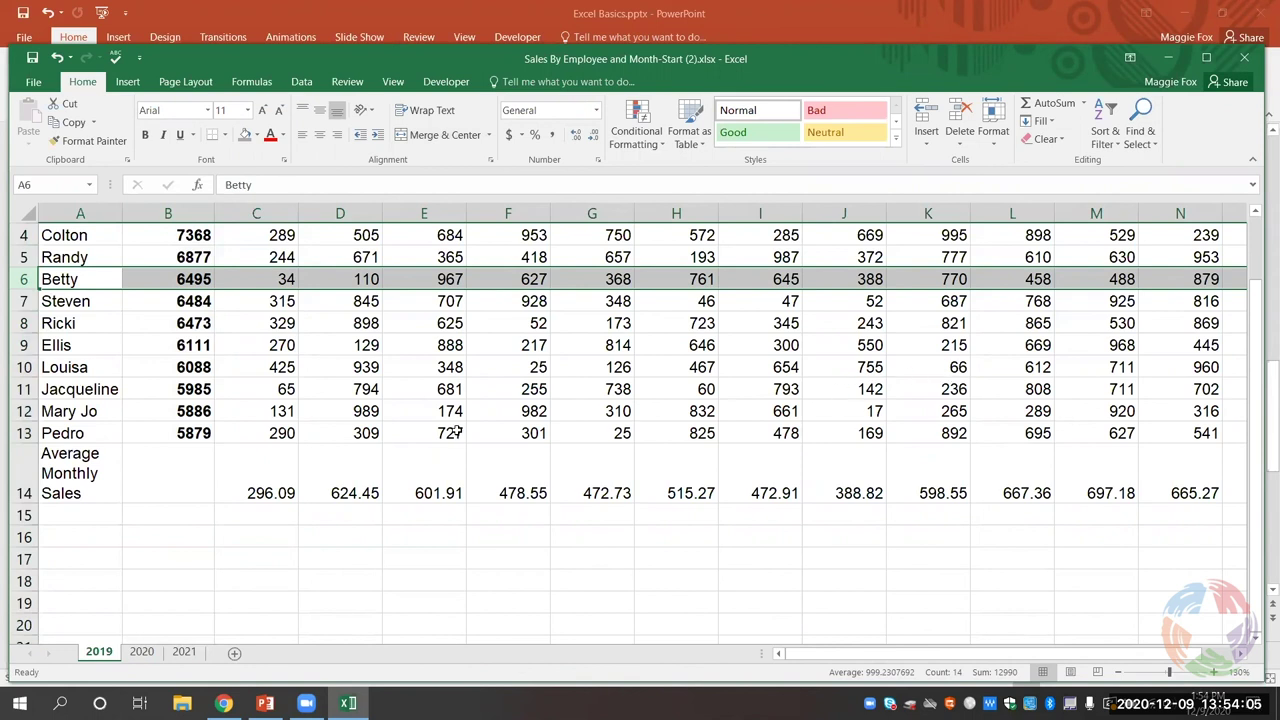
scroll(450, 433, up, 1)
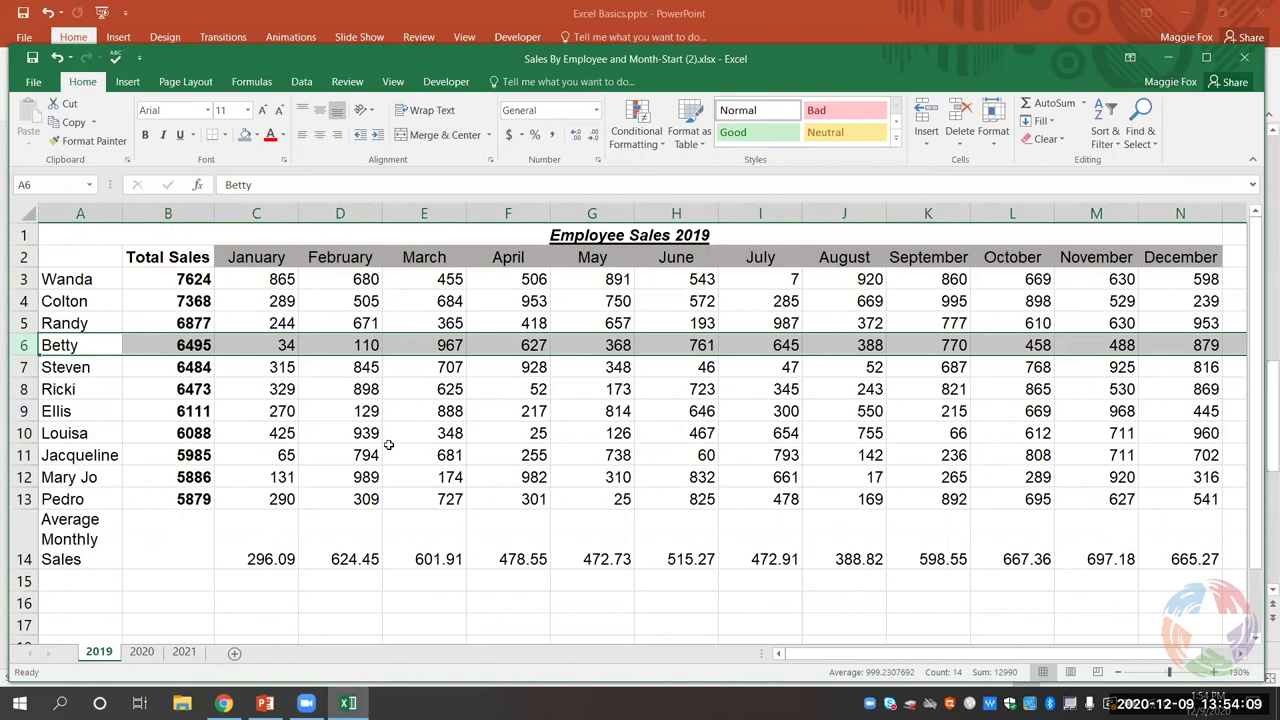
ctrl+click(22, 367)
ctrl+click(24, 345)
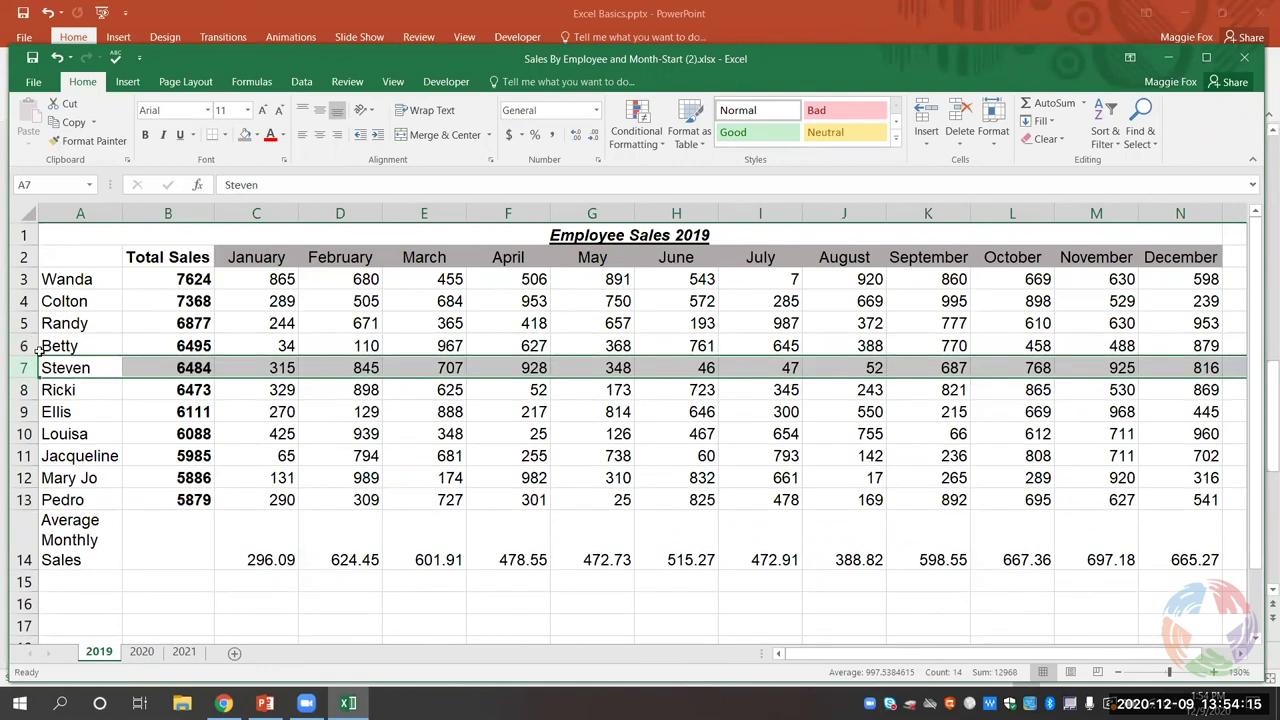
click(84, 350)
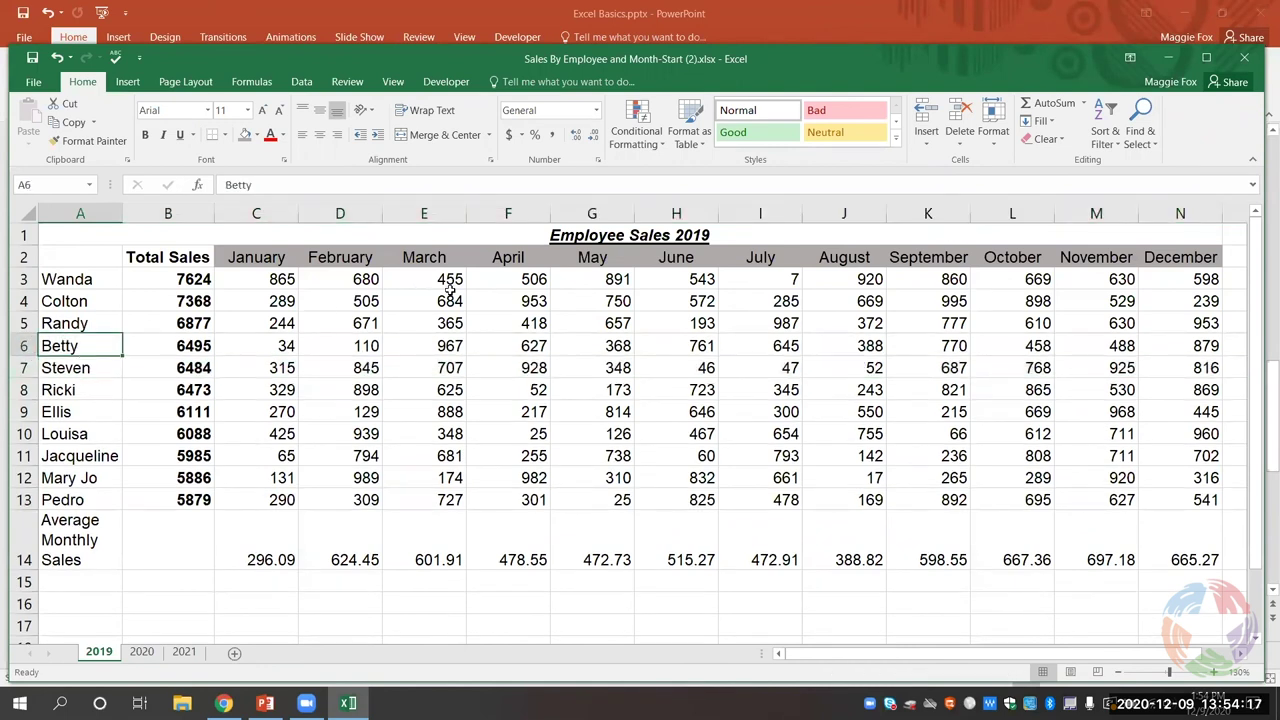
Step: Delete the entire row holding the merged title Employee Sales 2019 from the 2019 sheet
click(408, 236)
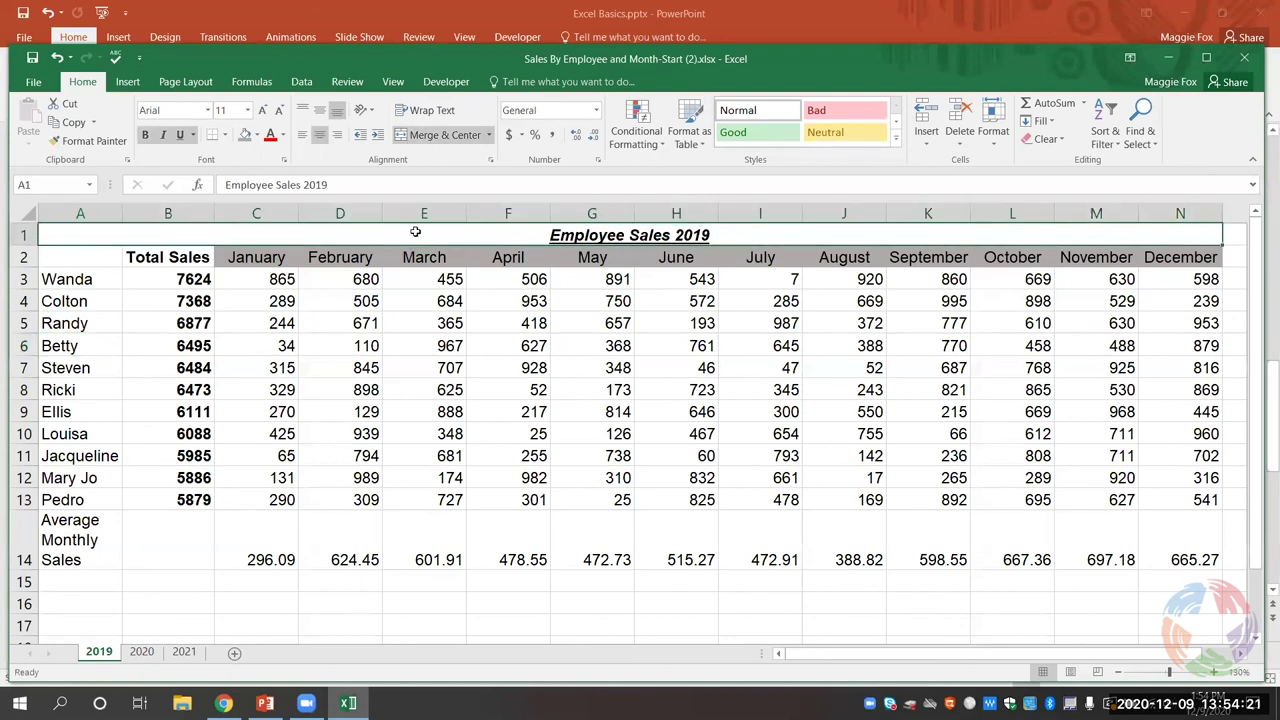
right_click(430, 235)
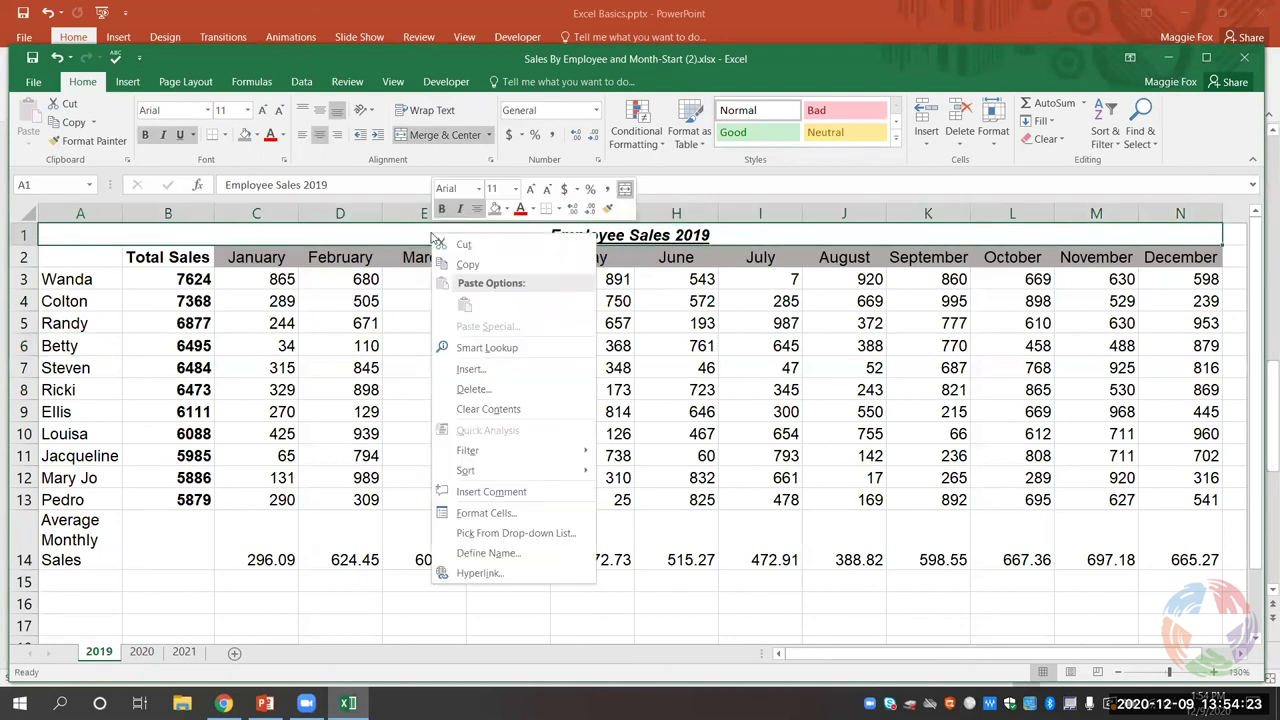
click(476, 390)
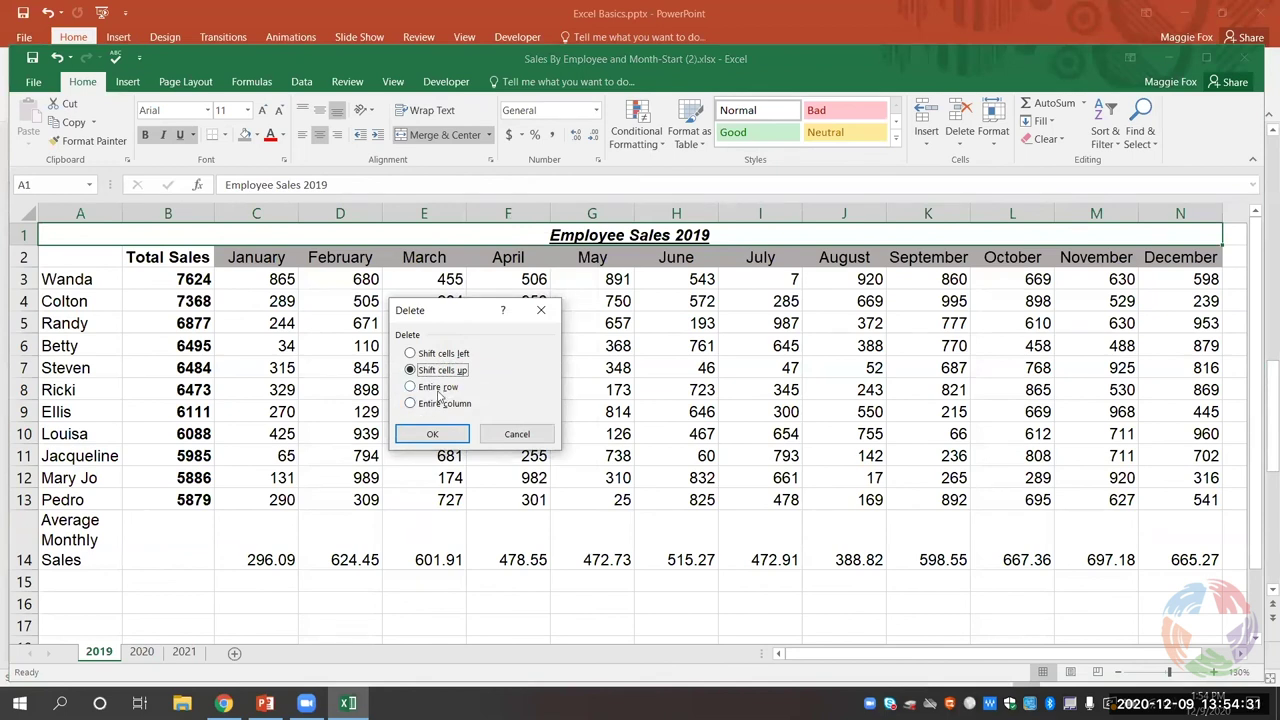
click(437, 388)
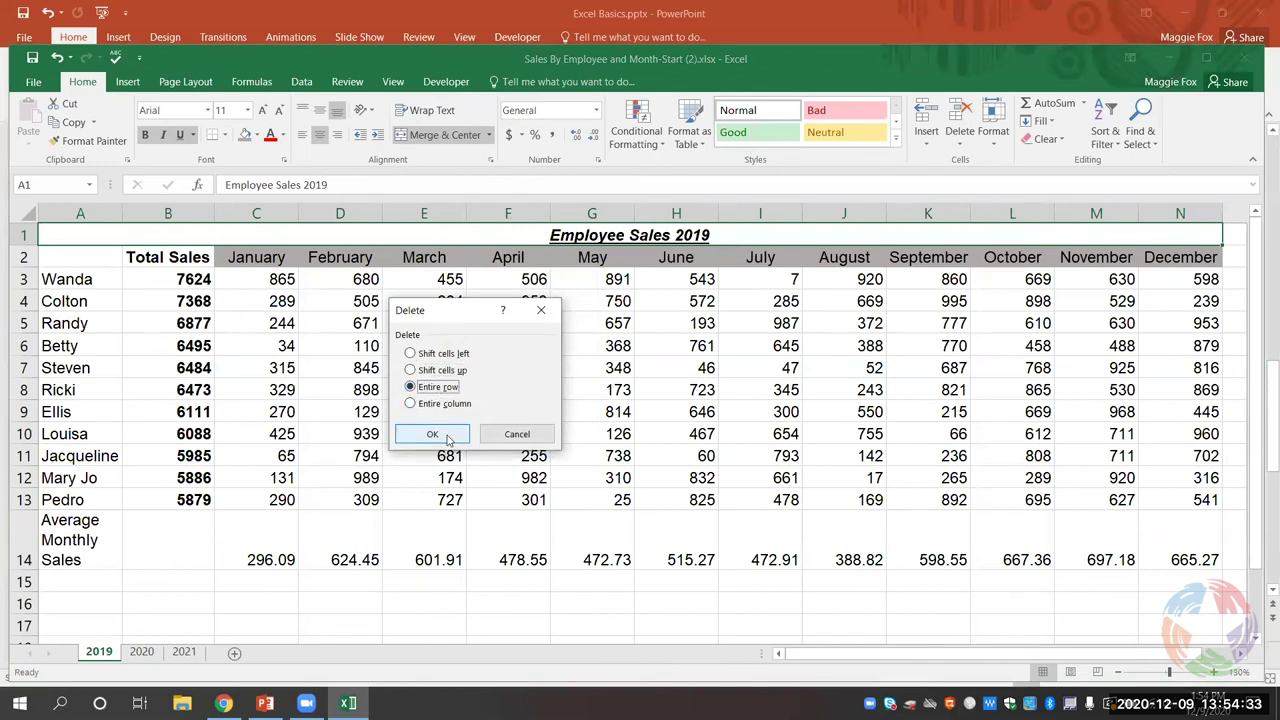
click(438, 434)
click(518, 345)
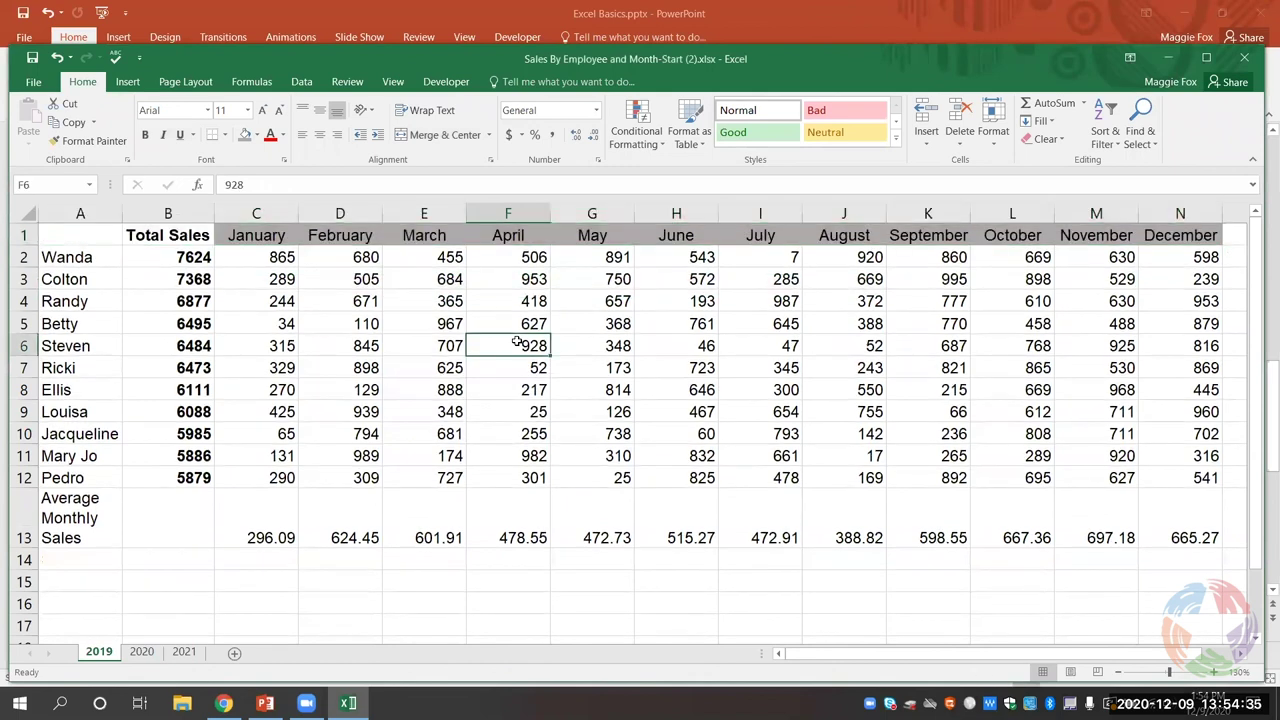
Step: Freeze the panes at cell B2 so the month header row and the employee name column are locked
click(393, 84)
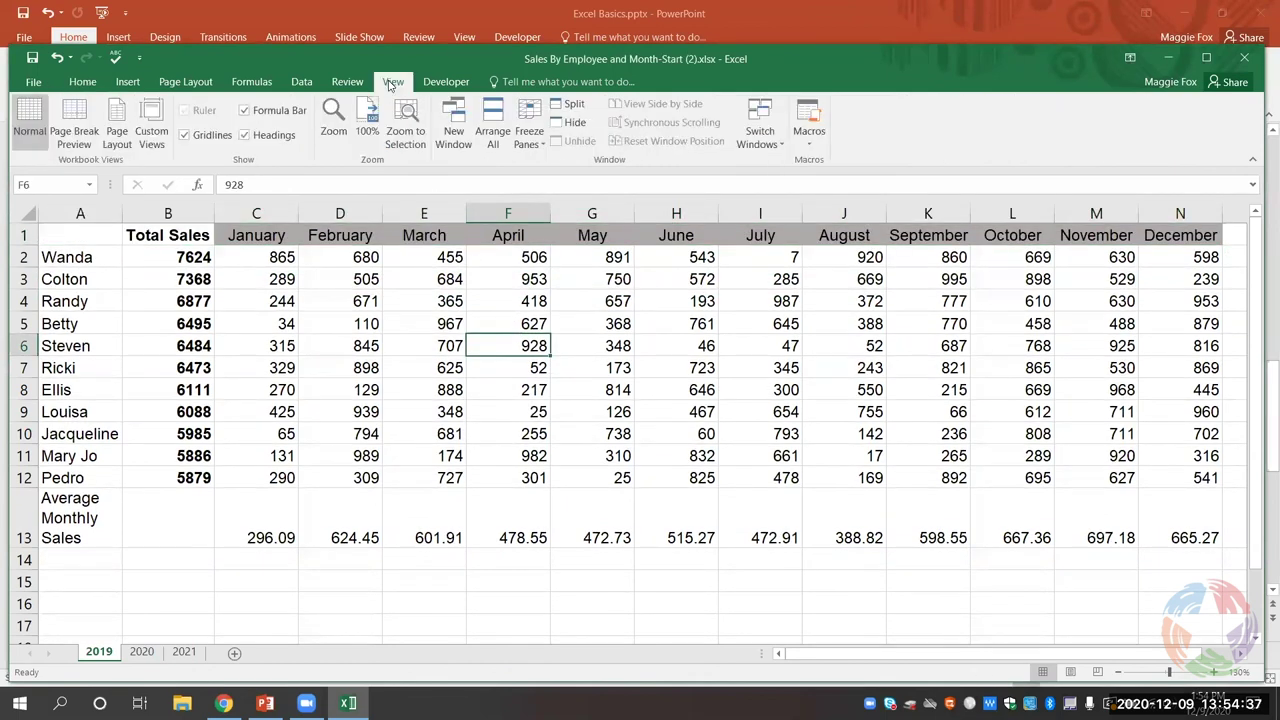
click(529, 140)
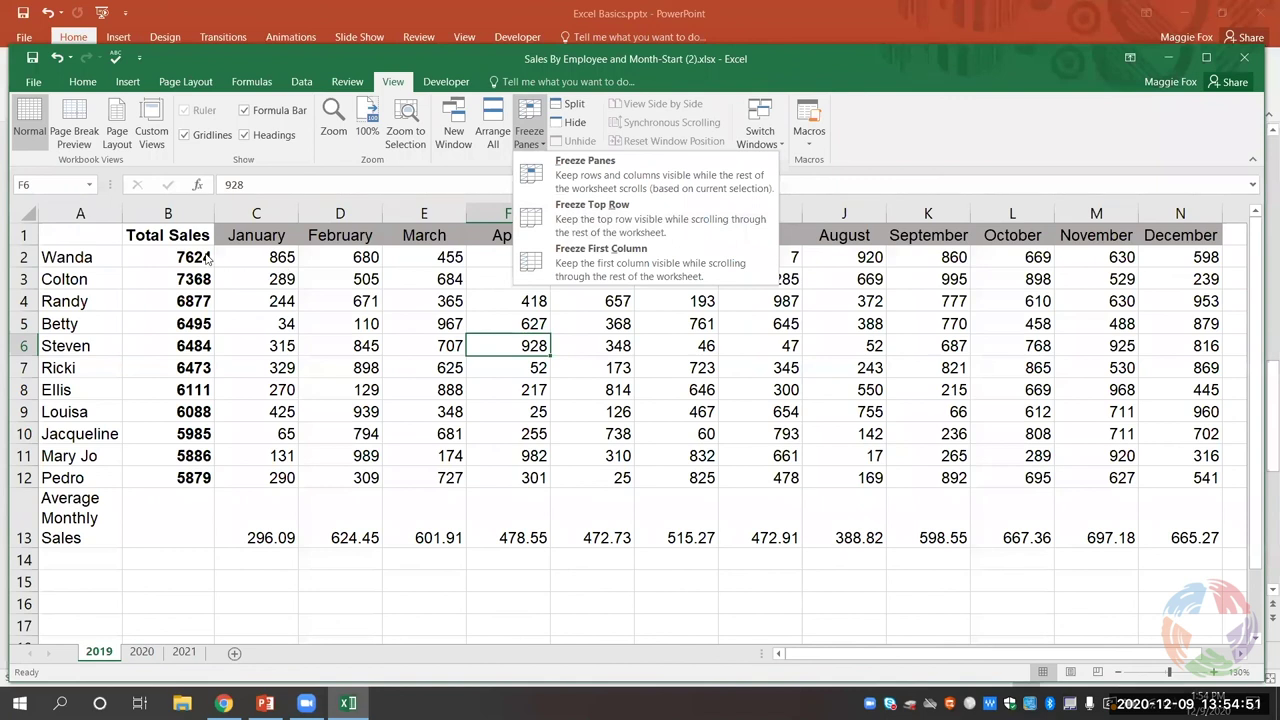
click(82, 244)
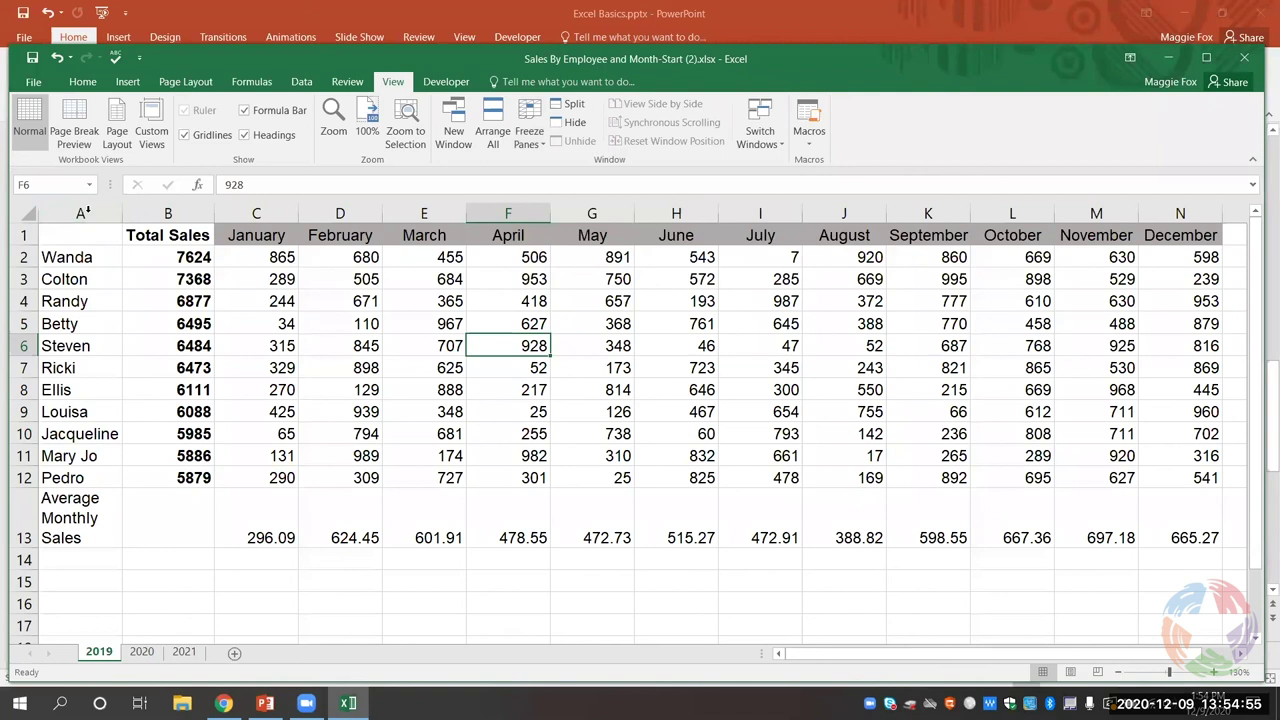
click(147, 257)
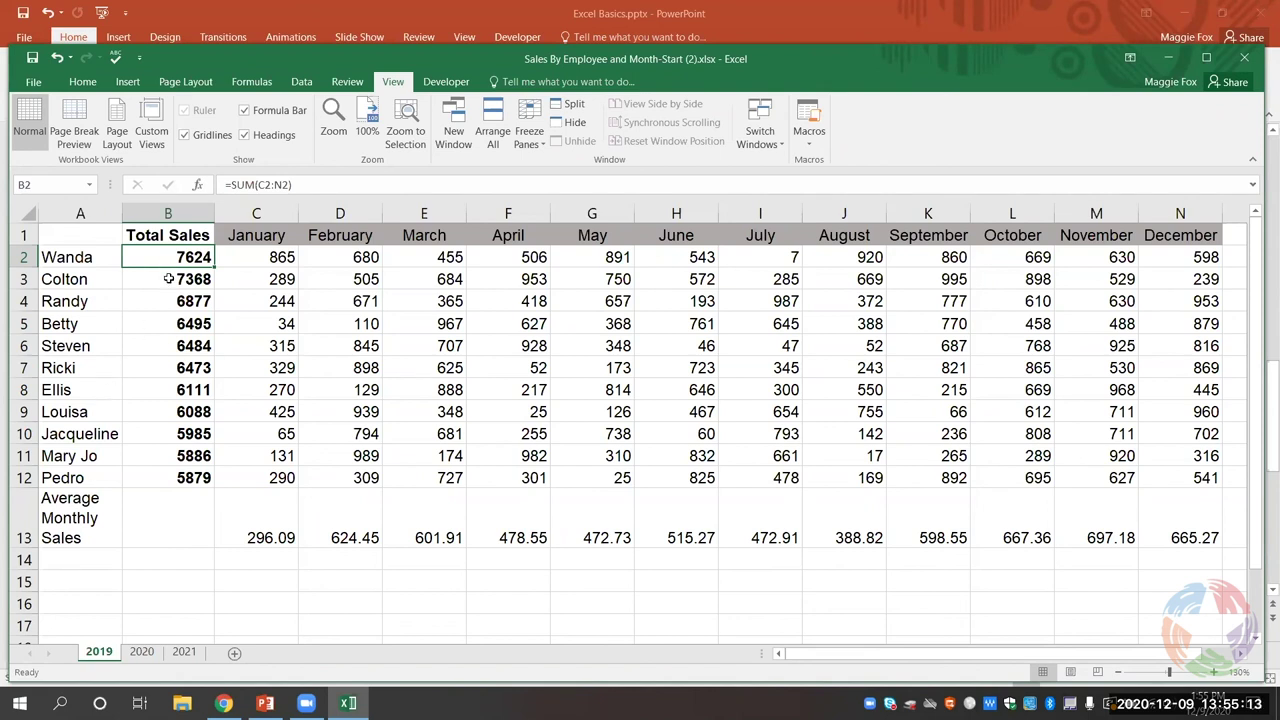
click(533, 138)
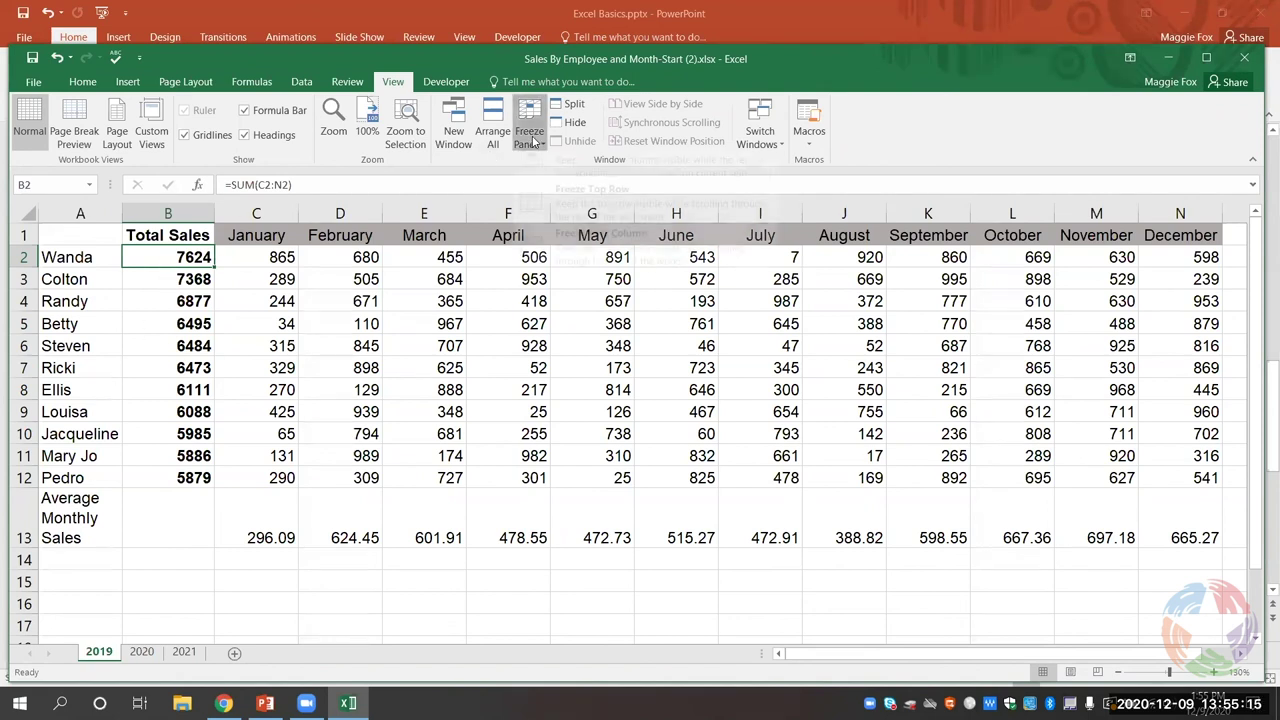
click(573, 175)
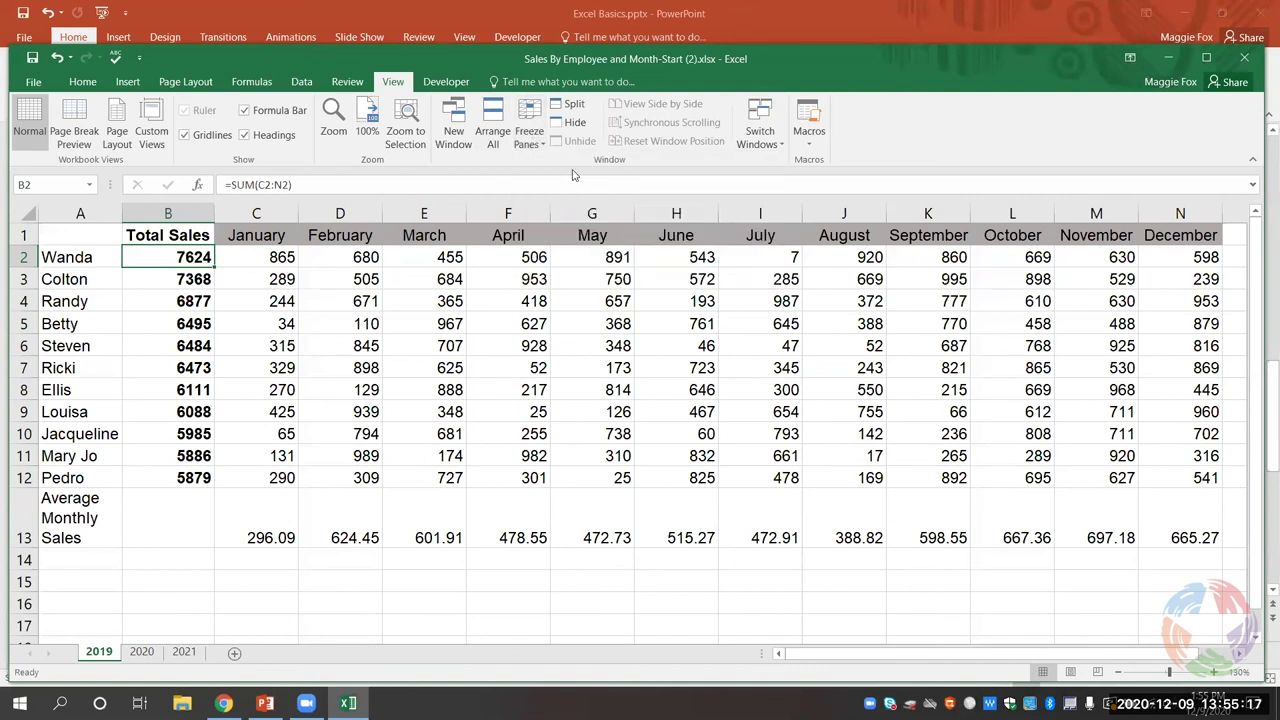
Step: Check how the frozen header row and name column behave while moving down and across the 2019 sheet
scroll(407, 344, down, 1)
scroll(407, 344, down, 1)
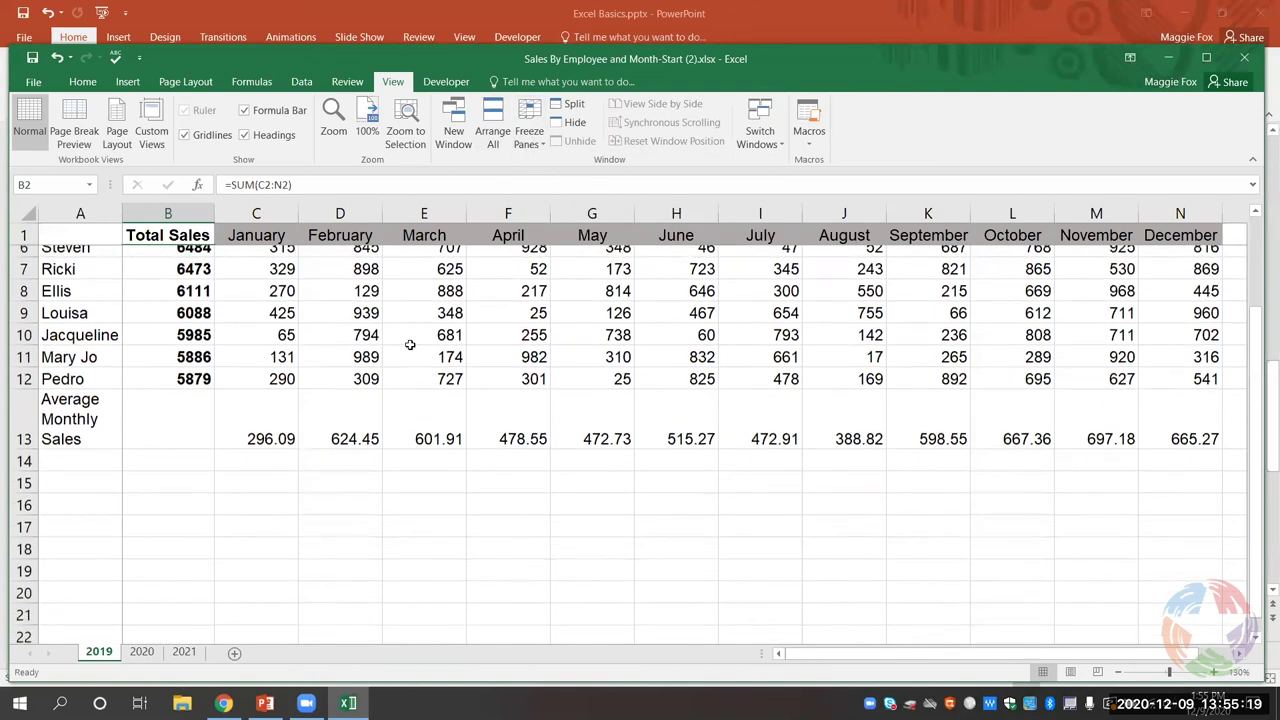
scroll(407, 344, up, 2)
drag(836, 658, 690, 655)
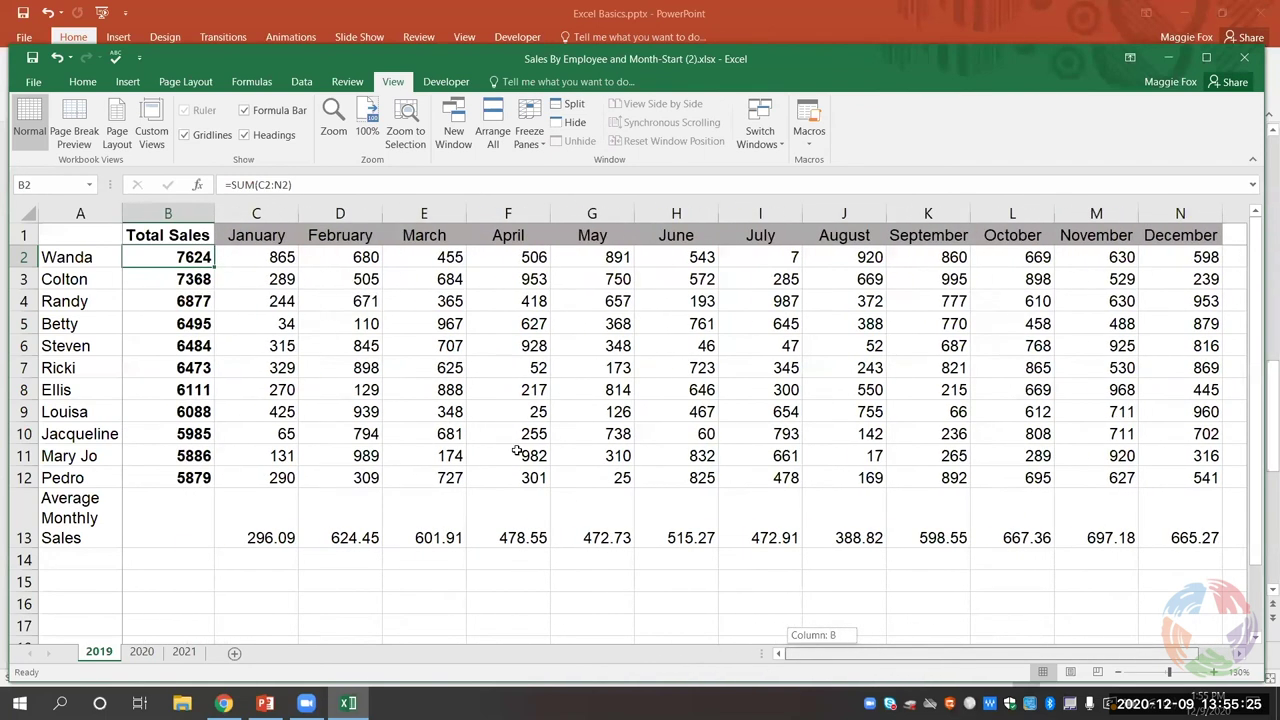
scroll(702, 503, down, 1)
scroll(702, 503, down, 4)
scroll(705, 503, up, 4)
scroll(706, 503, down, 15)
scroll(706, 490, up, 15)
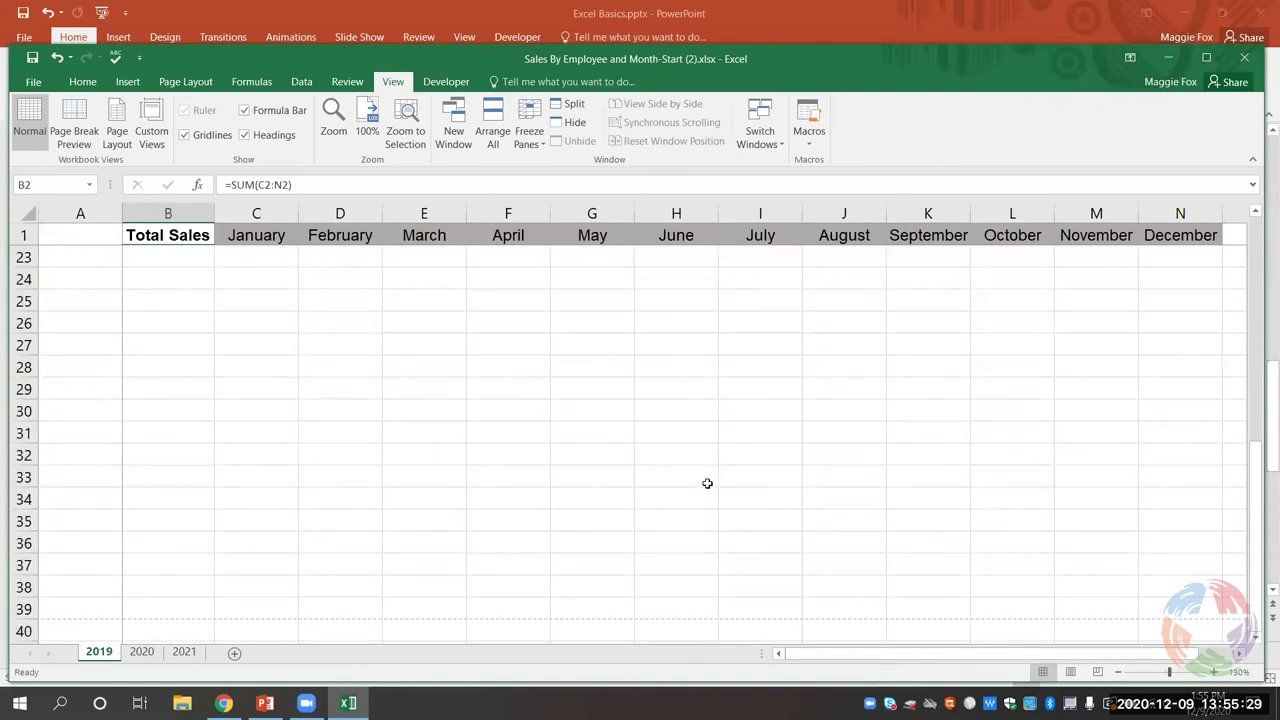
drag(897, 660, 724, 653)
scroll(747, 462, down, 7)
scroll(750, 460, up, 7)
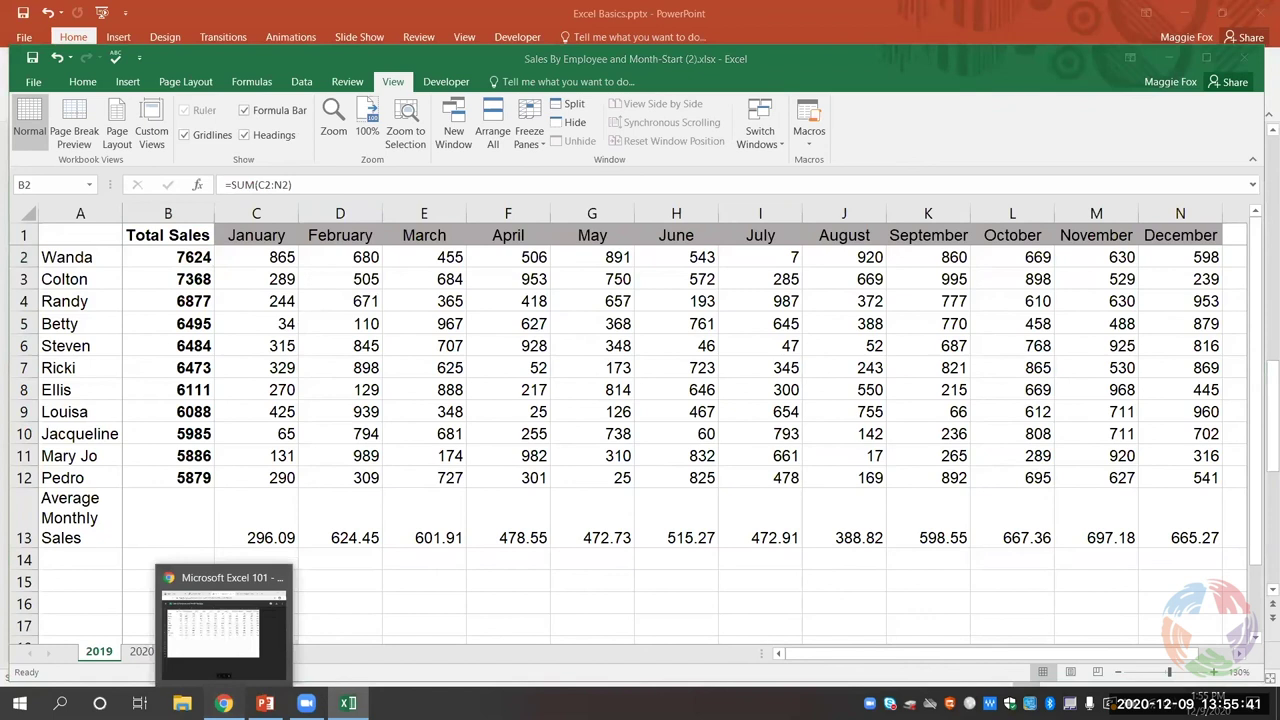
Step: Switch to Chrome and show the Lynda.com search results for excel
click(224, 703)
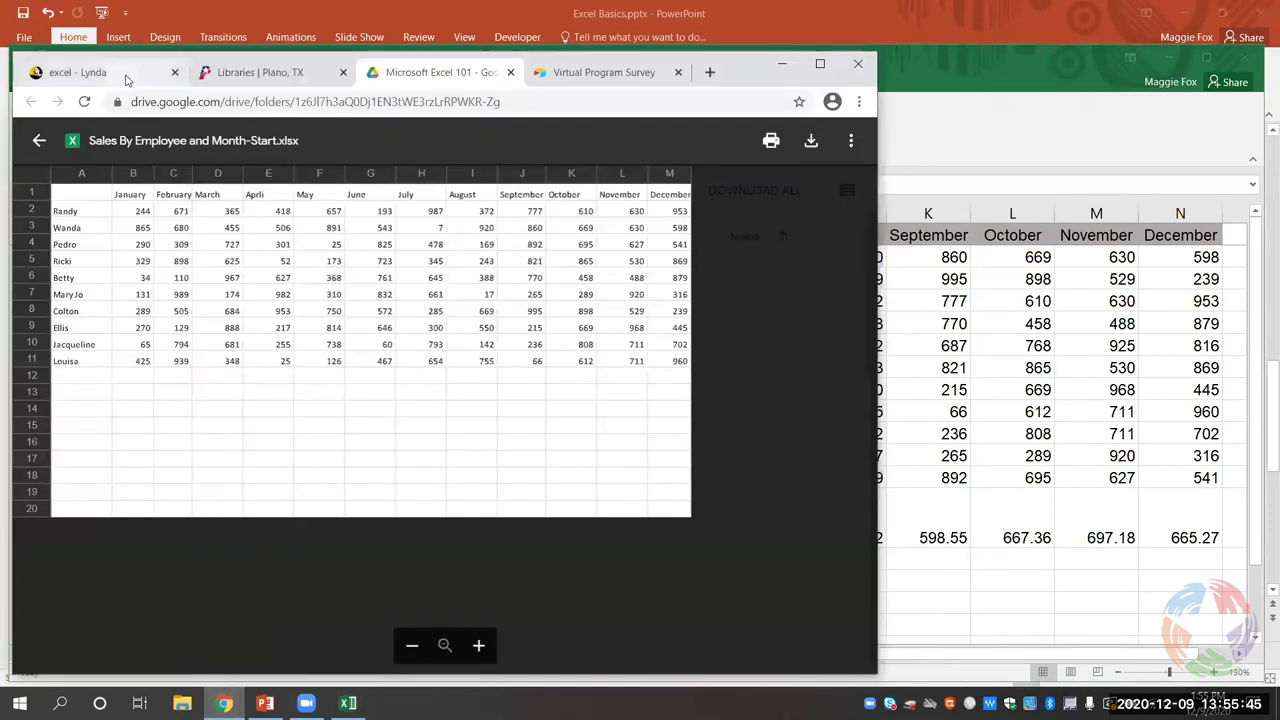
click(90, 72)
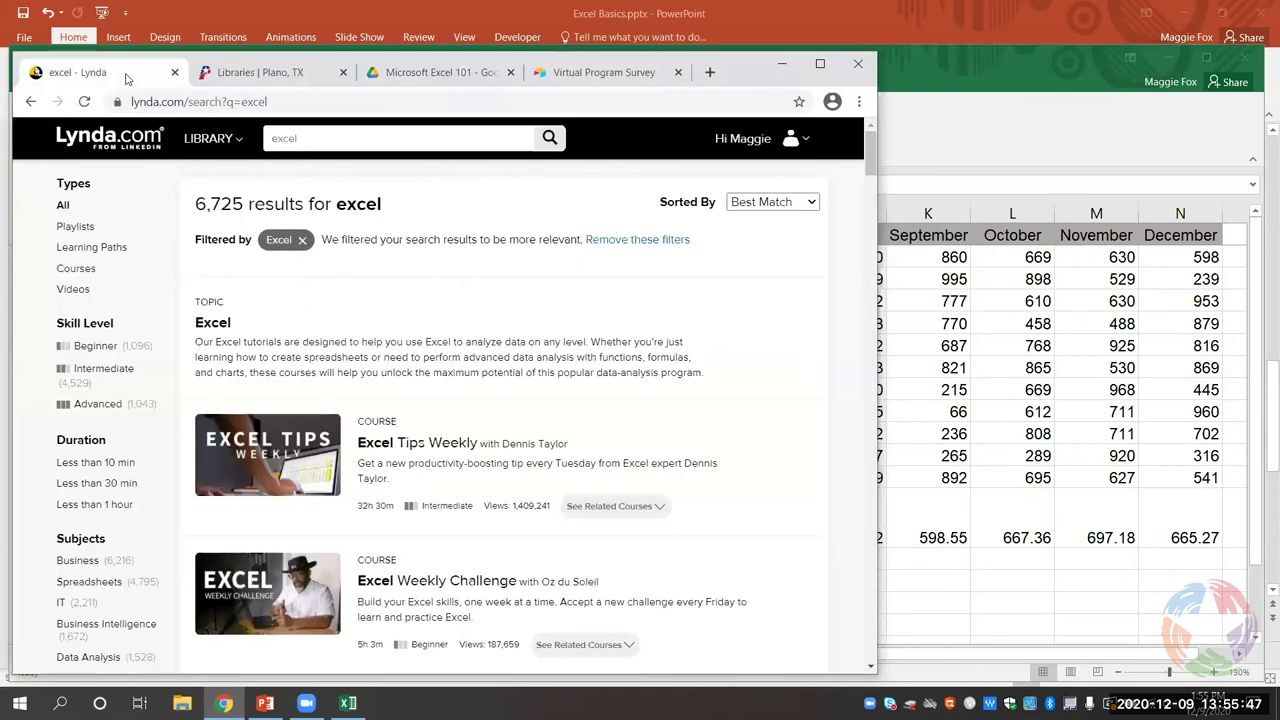
Step: Open the Plano library site's Learn page and go to its Research & Learn resources
click(286, 76)
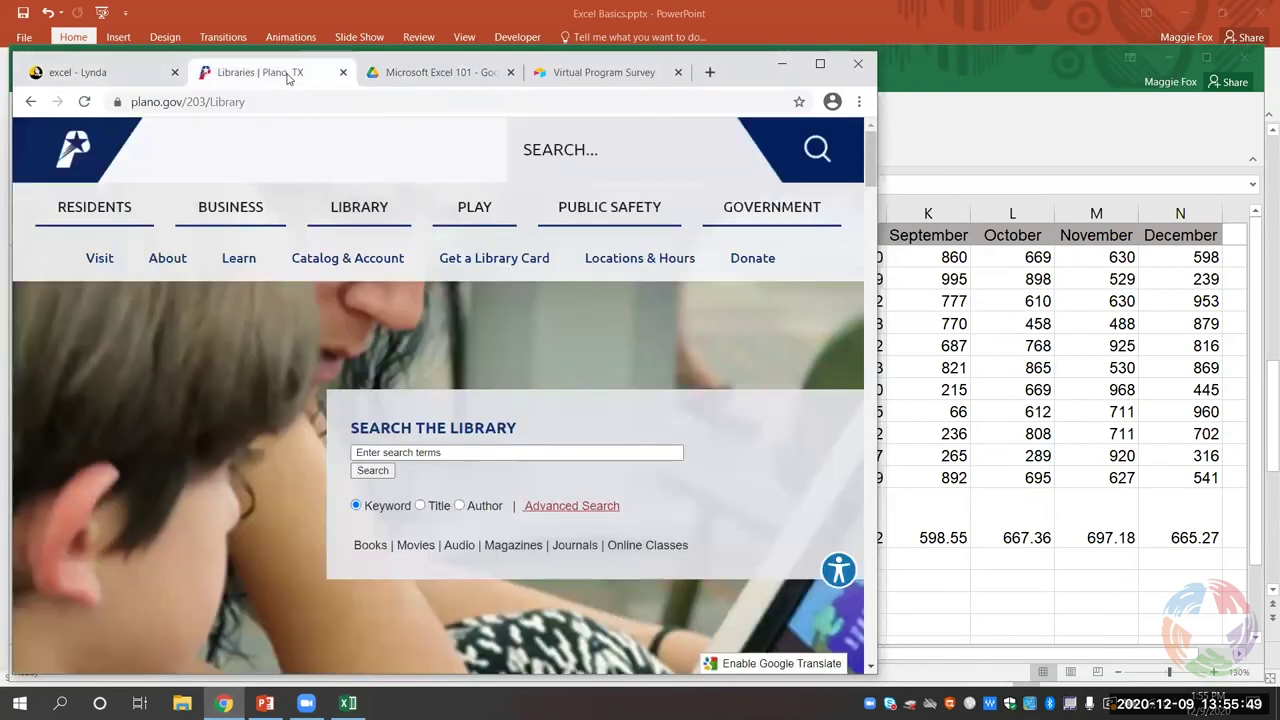
click(238, 258)
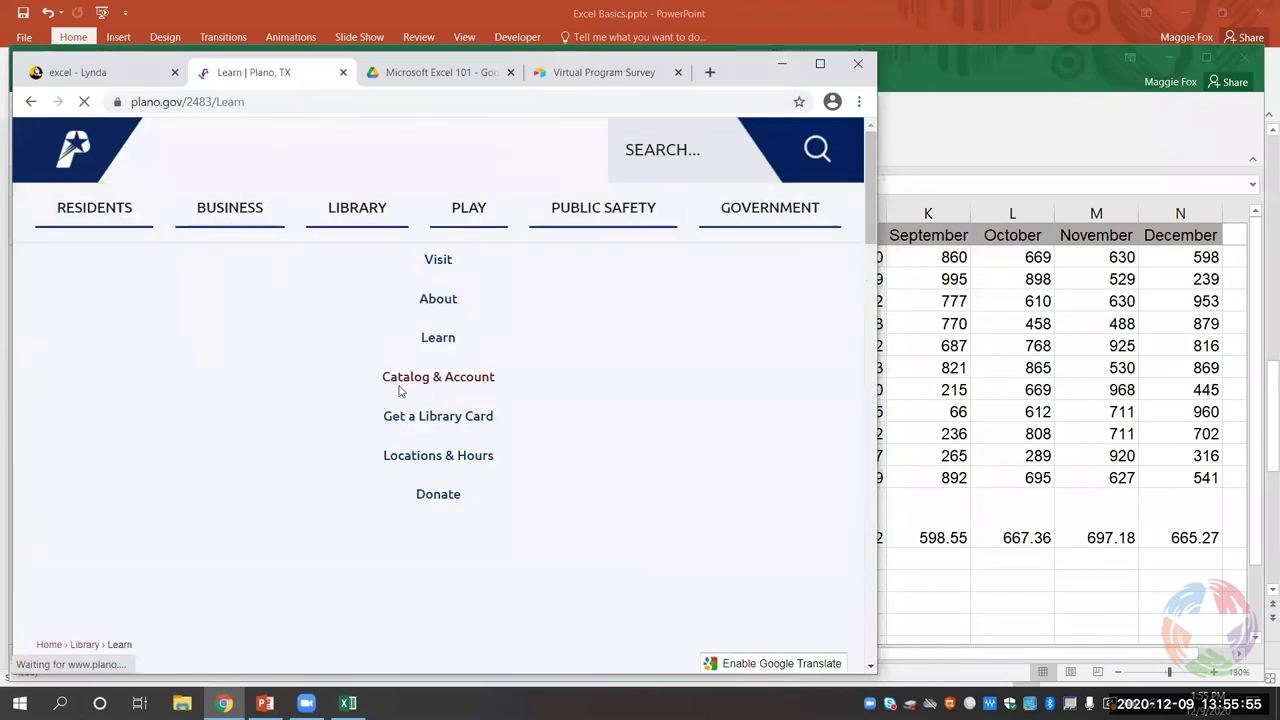
scroll(306, 386, down, 2)
scroll(178, 455, down, 3)
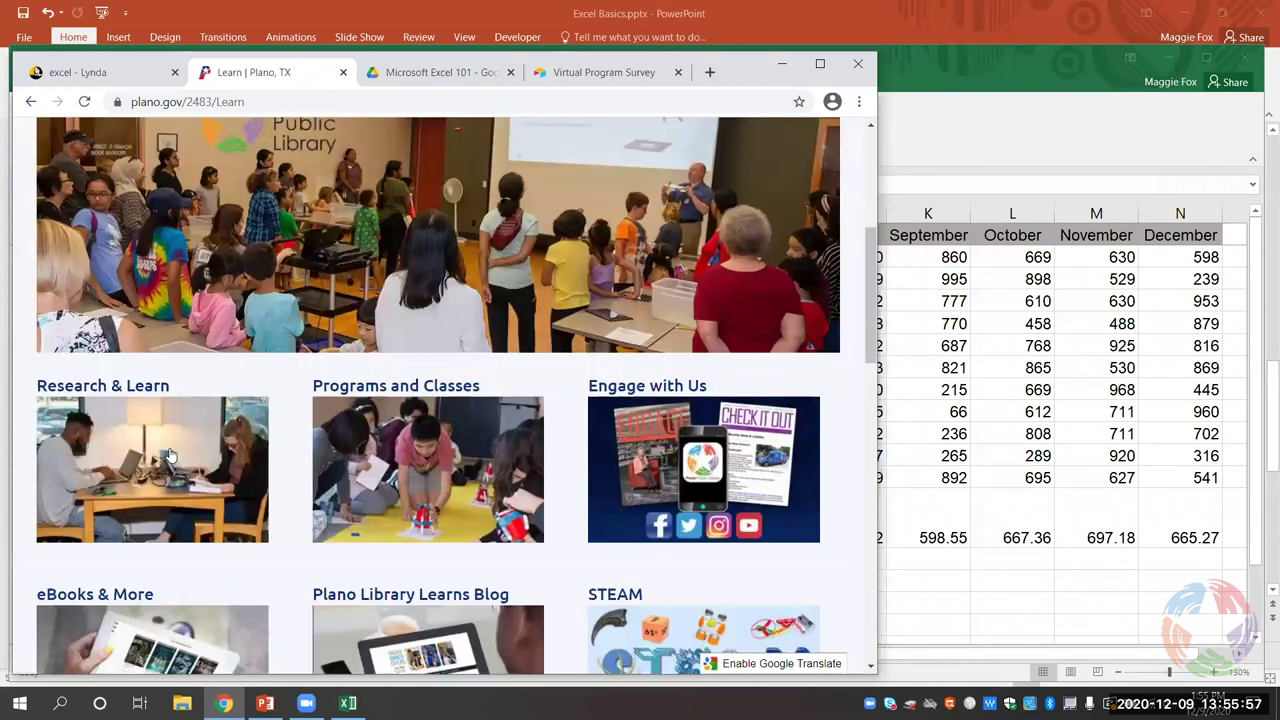
click(171, 455)
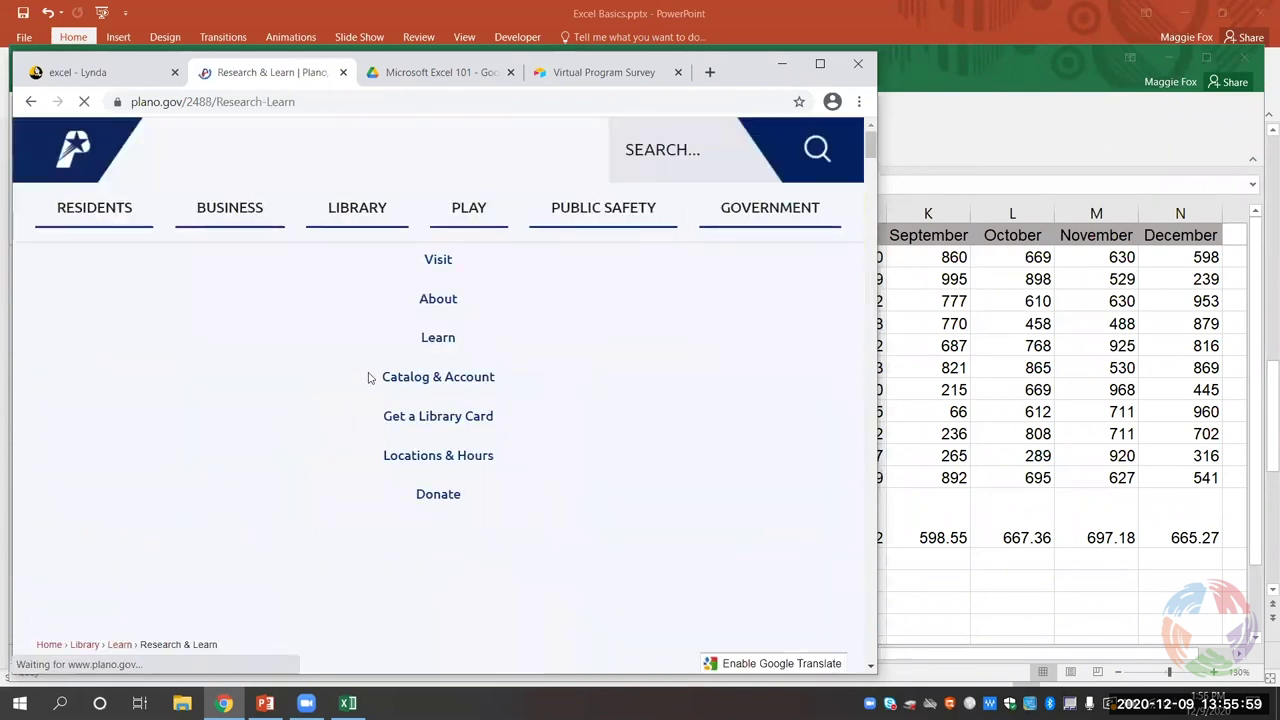
scroll(366, 374, down, 2)
scroll(362, 360, down, 5)
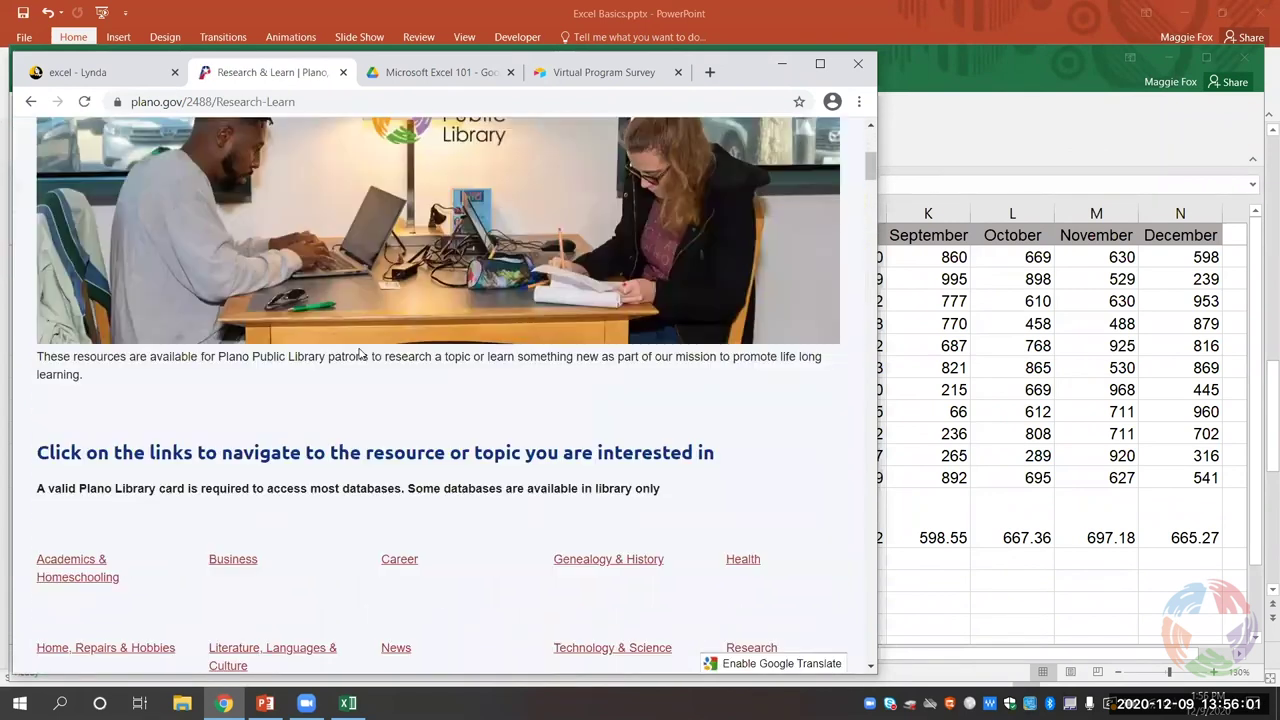
Step: Find Lynda.com among the Business resources and open its library card login page
scroll(418, 327, down, 2)
scroll(509, 363, down, 4)
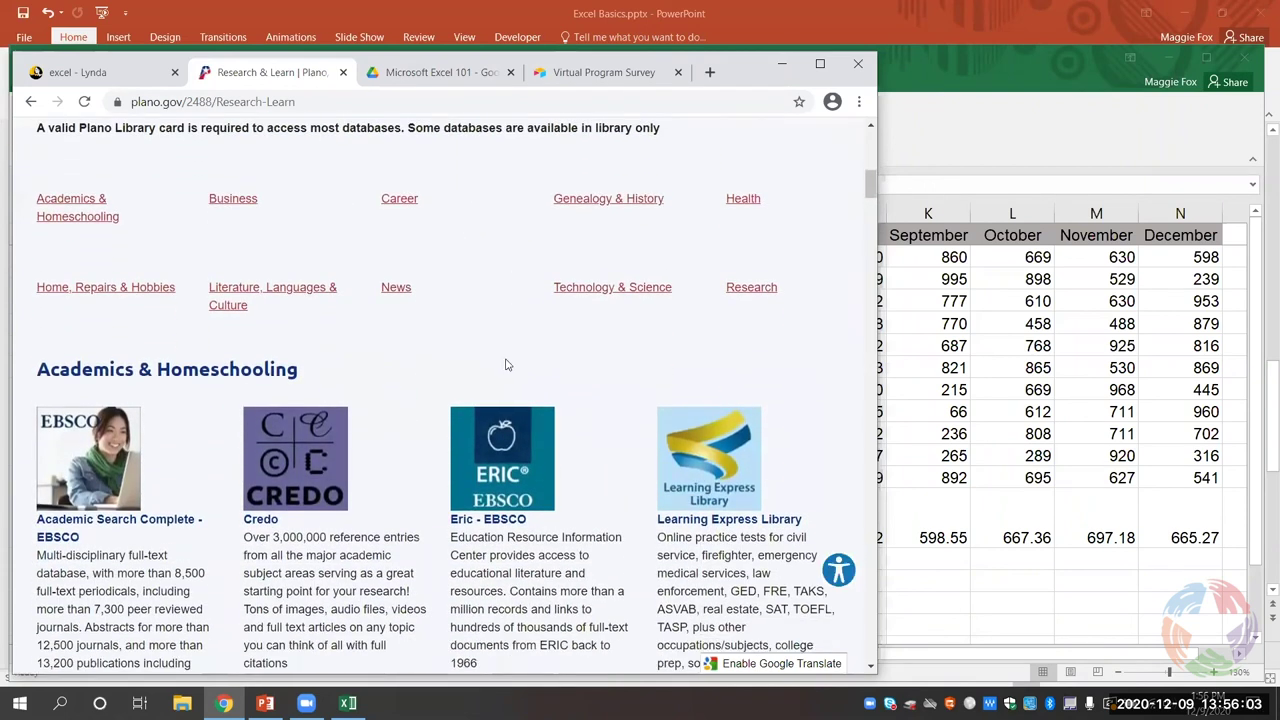
scroll(490, 318, down, 5)
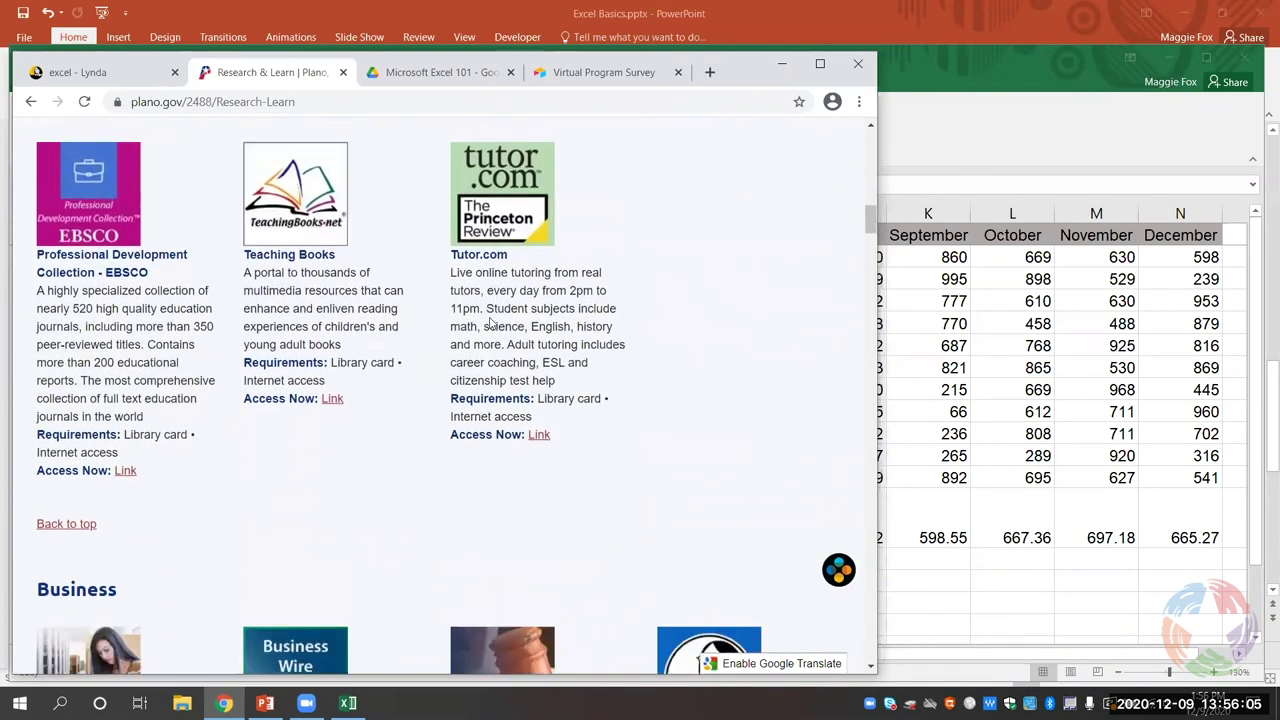
scroll(694, 333, down, 2)
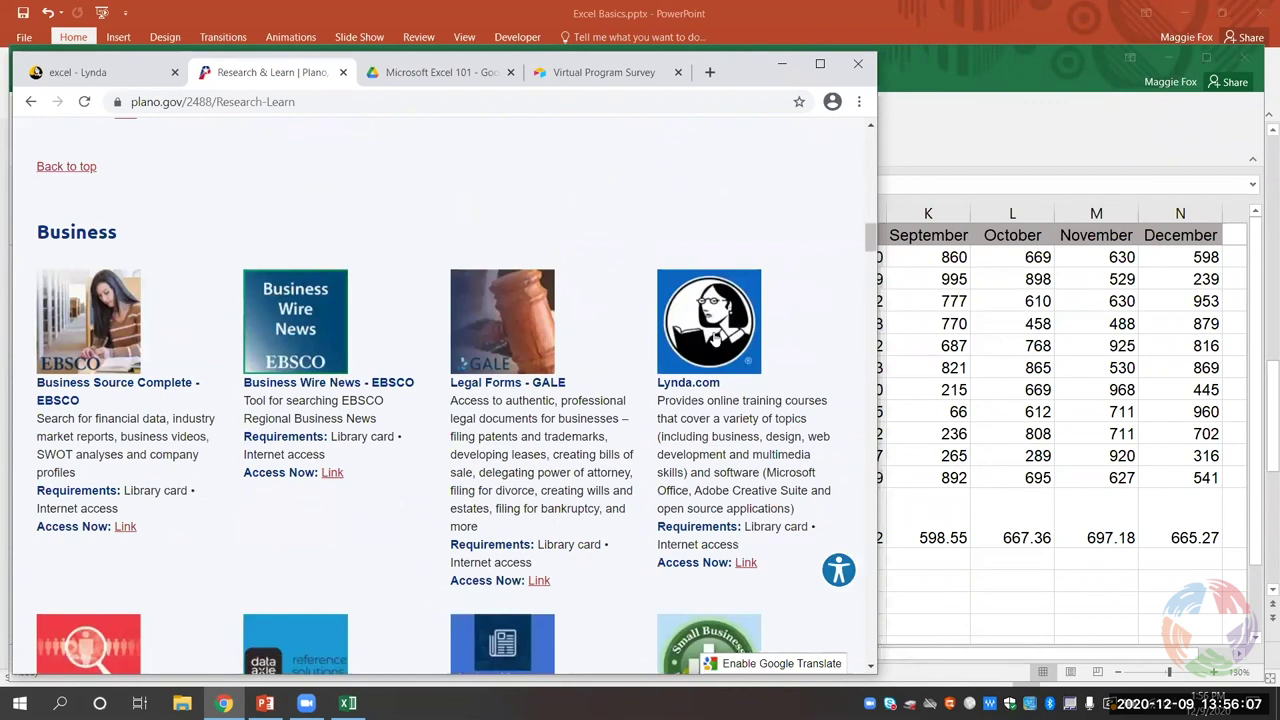
click(722, 332)
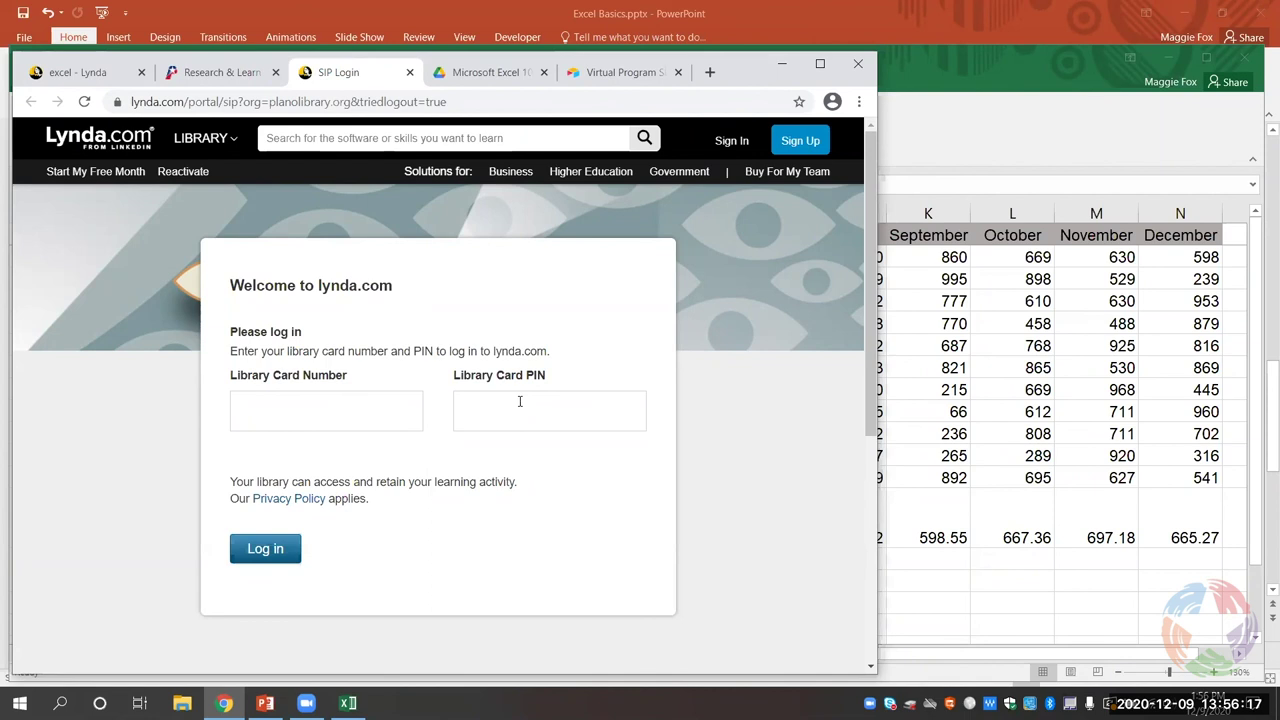
Step: Return to the Lynda.com excel search results, filter them to the Beginner skill level and browse the listed courses
click(106, 76)
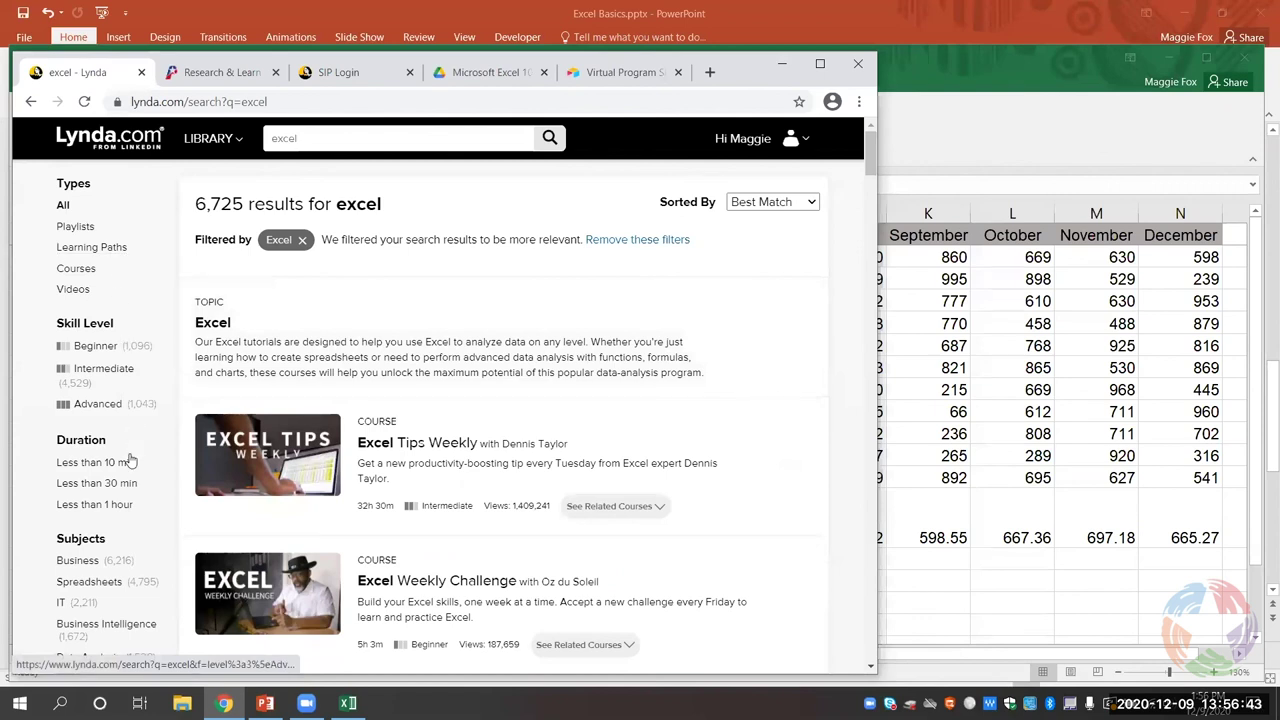
click(105, 349)
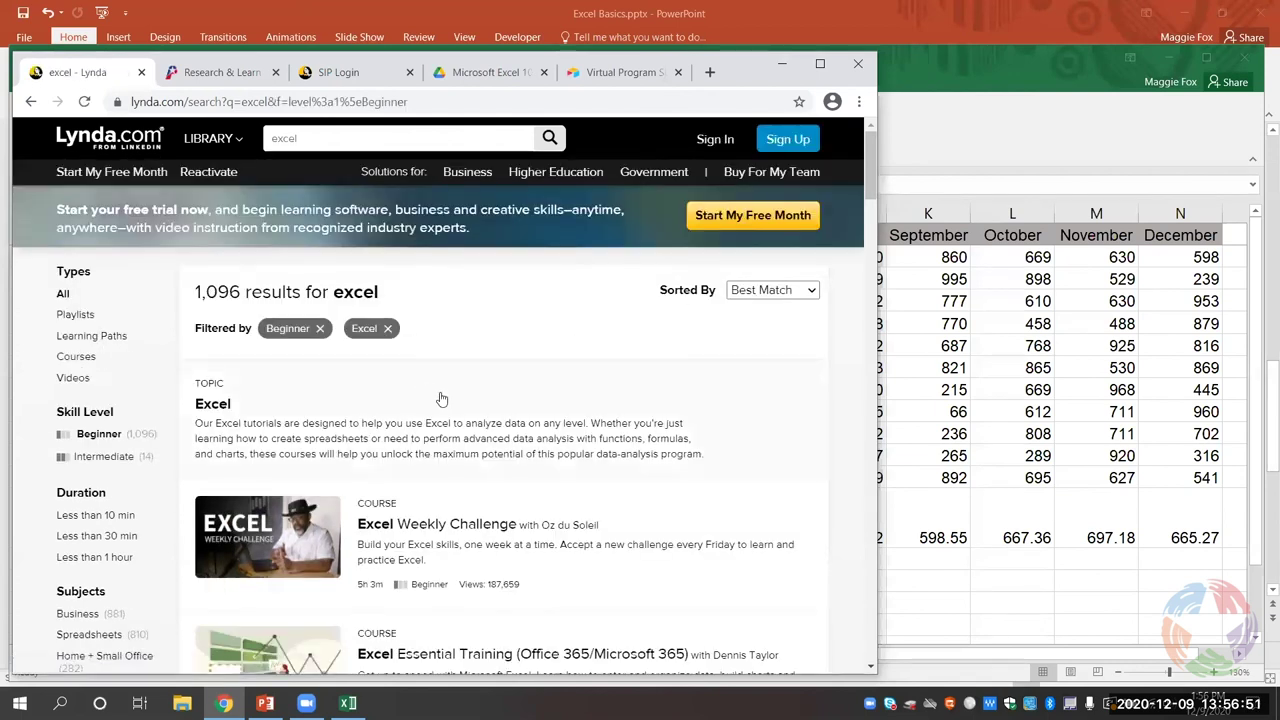
scroll(452, 412, down, 3)
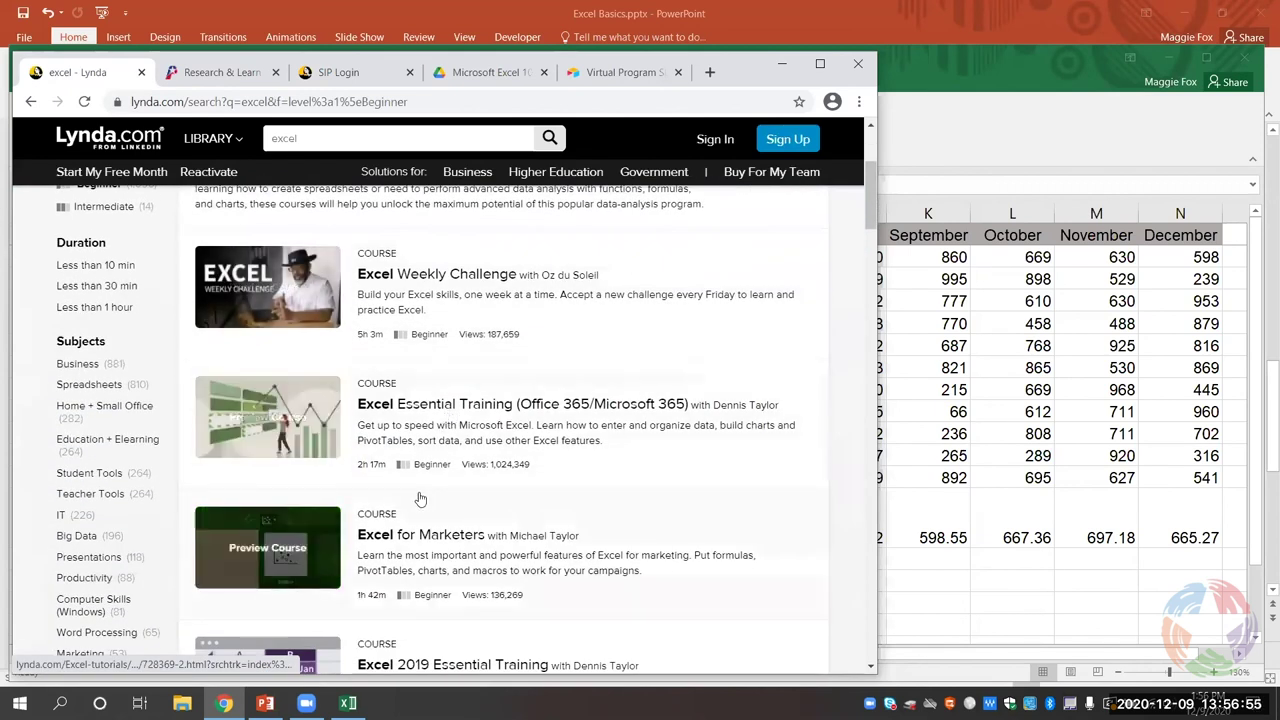
scroll(435, 483, down, 2)
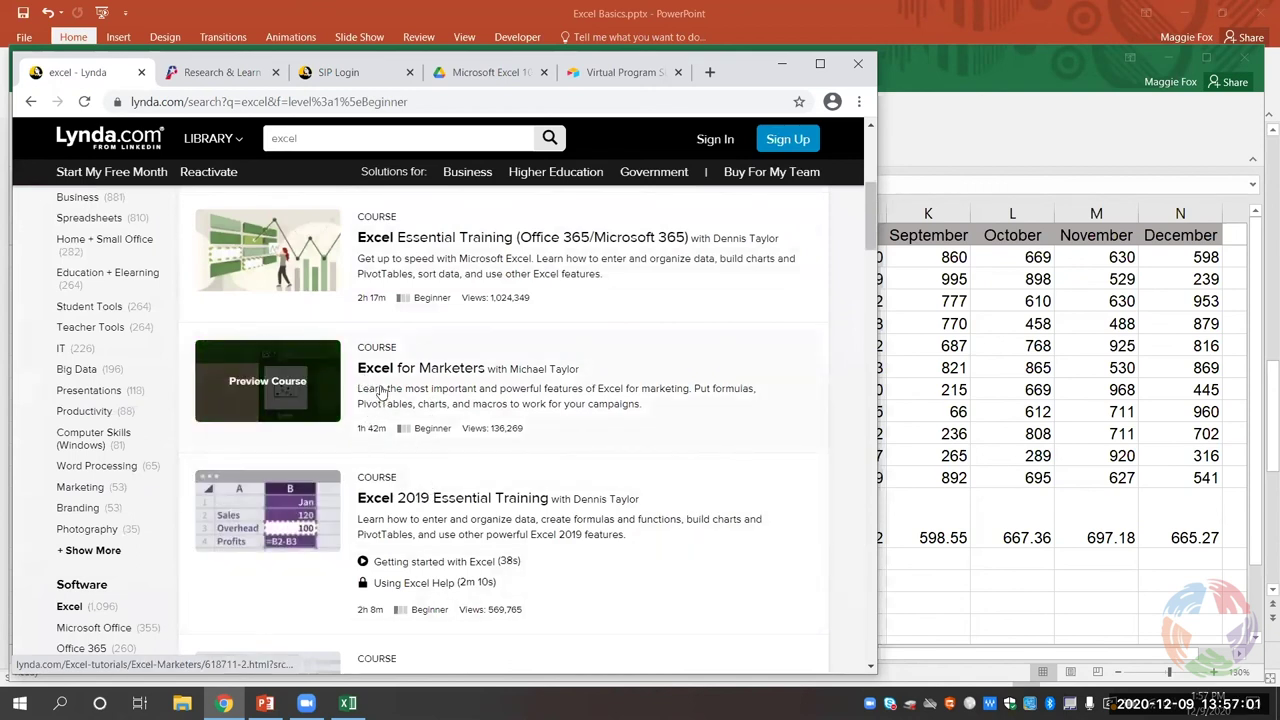
scroll(475, 400, up, 1)
scroll(286, 426, up, 3)
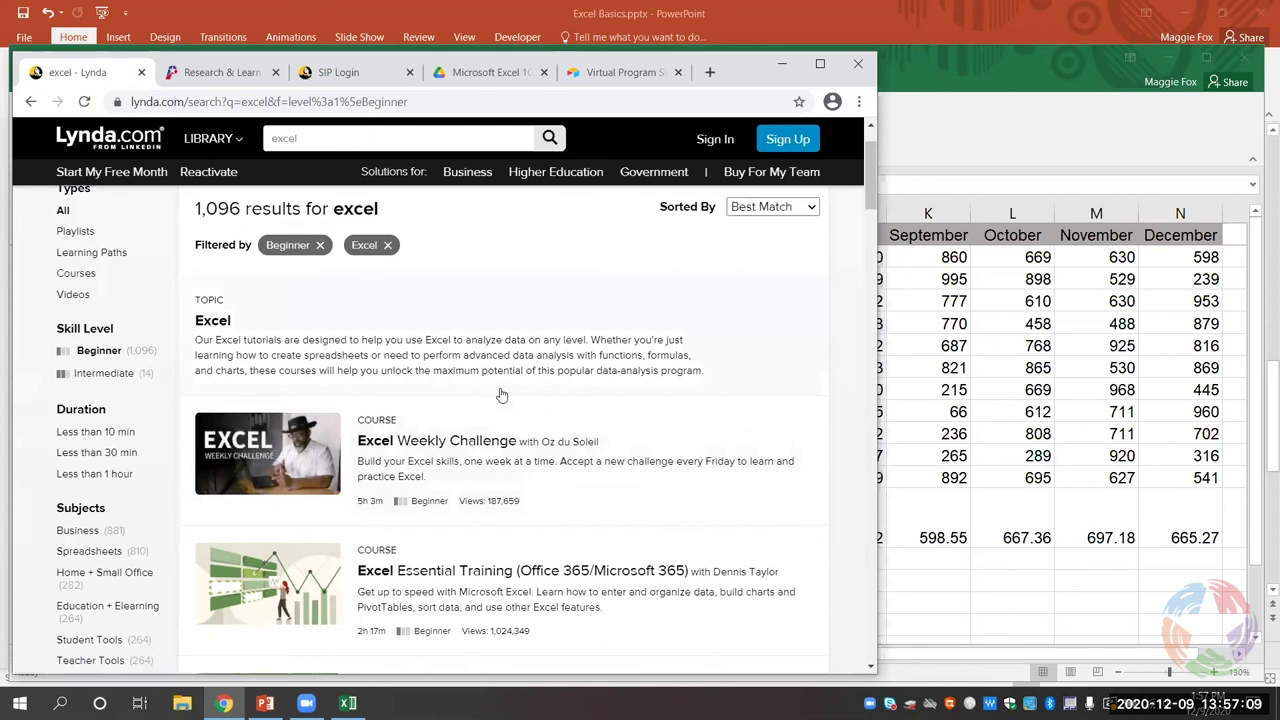
scroll(500, 397, down, 5)
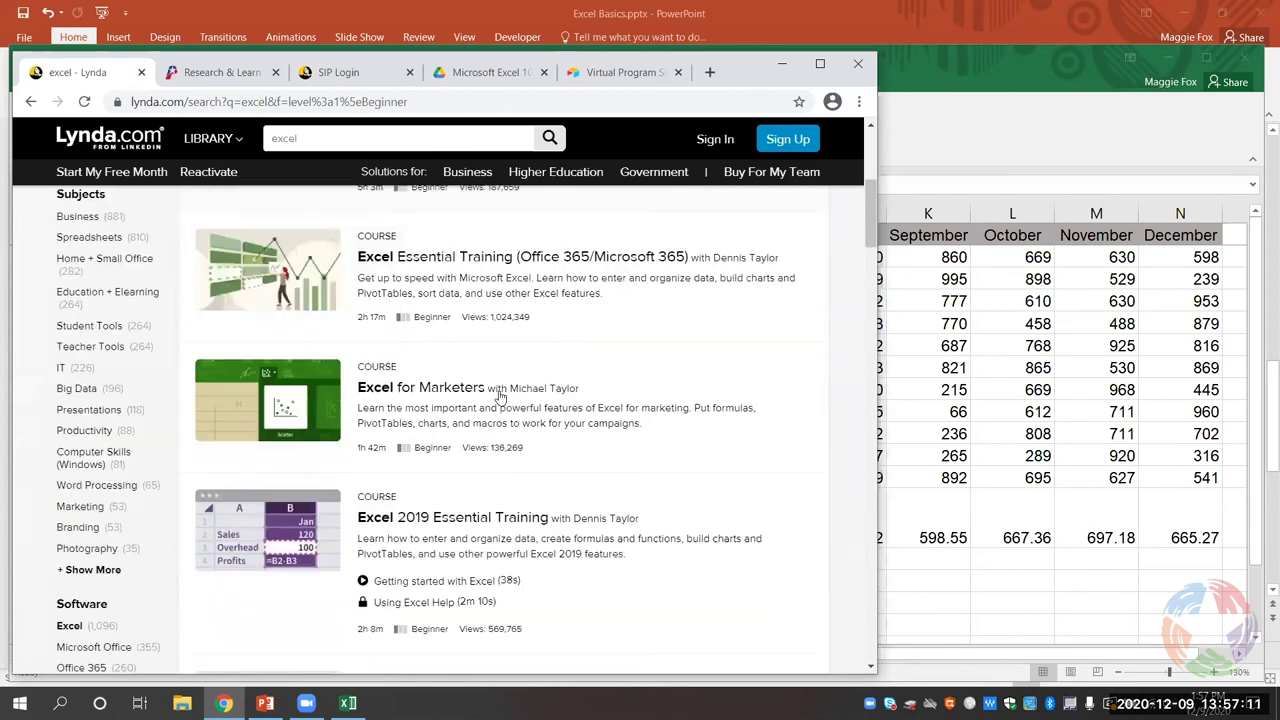
scroll(500, 397, down, 4)
scroll(500, 397, up, 10)
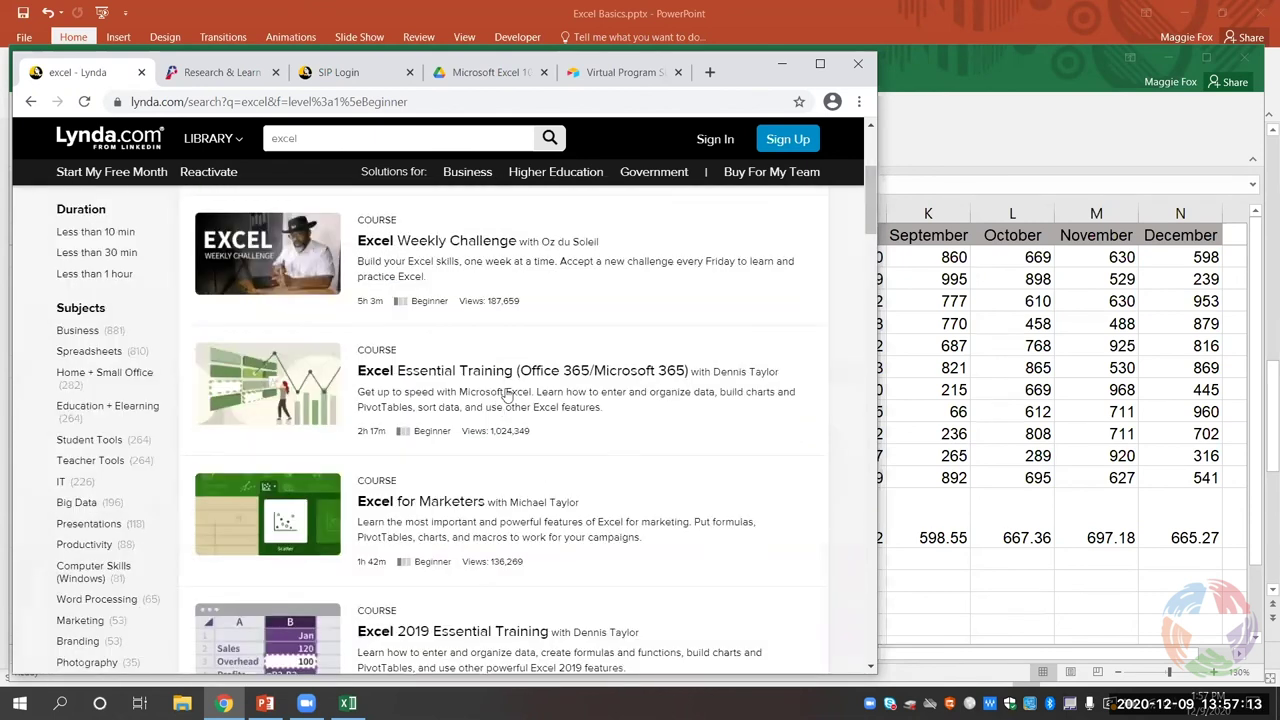
Step: Go back to the Plano library home page and open its About page
click(228, 78)
scroll(305, 287, down, 5)
scroll(307, 285, up, 15)
click(340, 206)
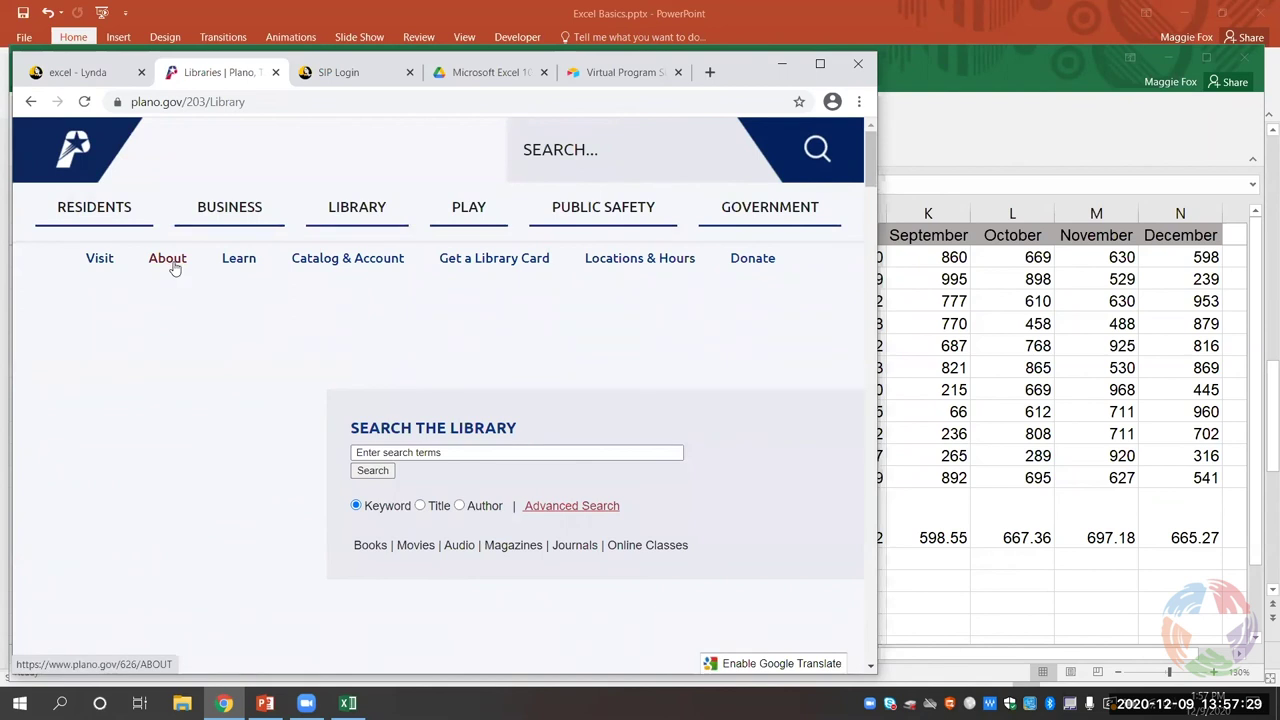
click(168, 259)
scroll(690, 513, down, 3)
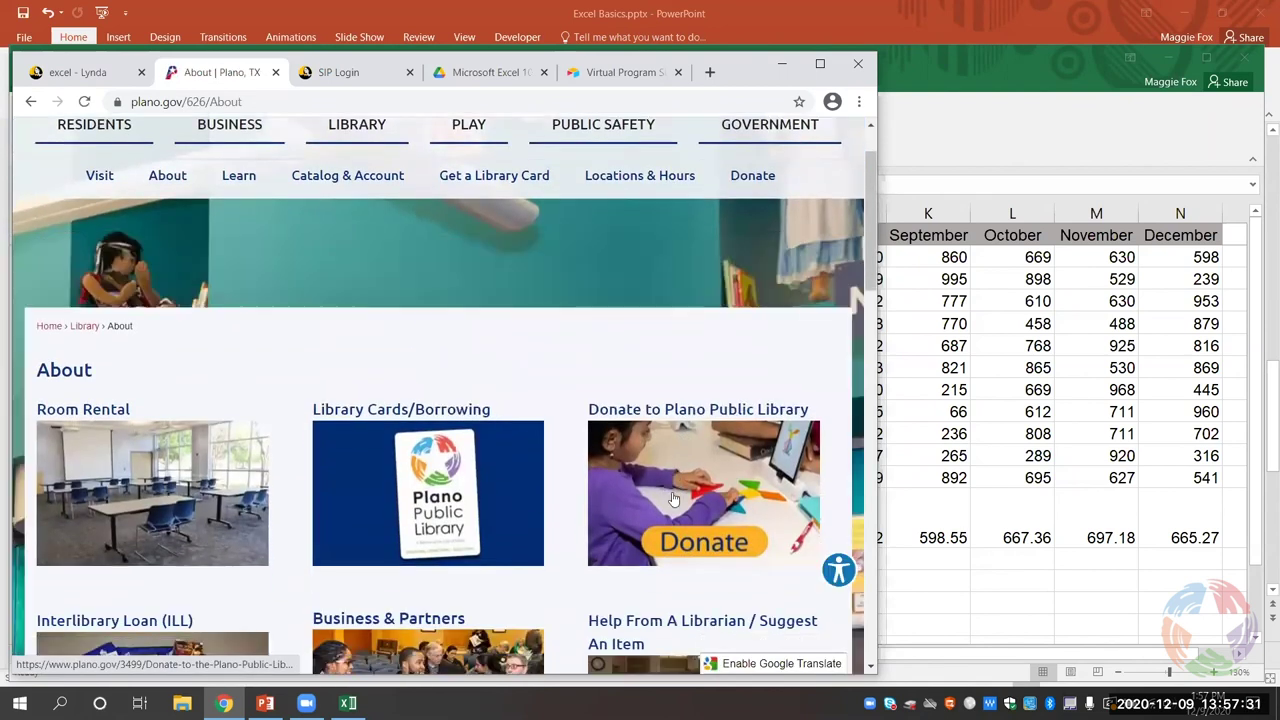
Step: Open the Virtual Book a Librarian form from Help From A Librarian / Suggest an Item and review its description and fields
scroll(670, 465, down, 1)
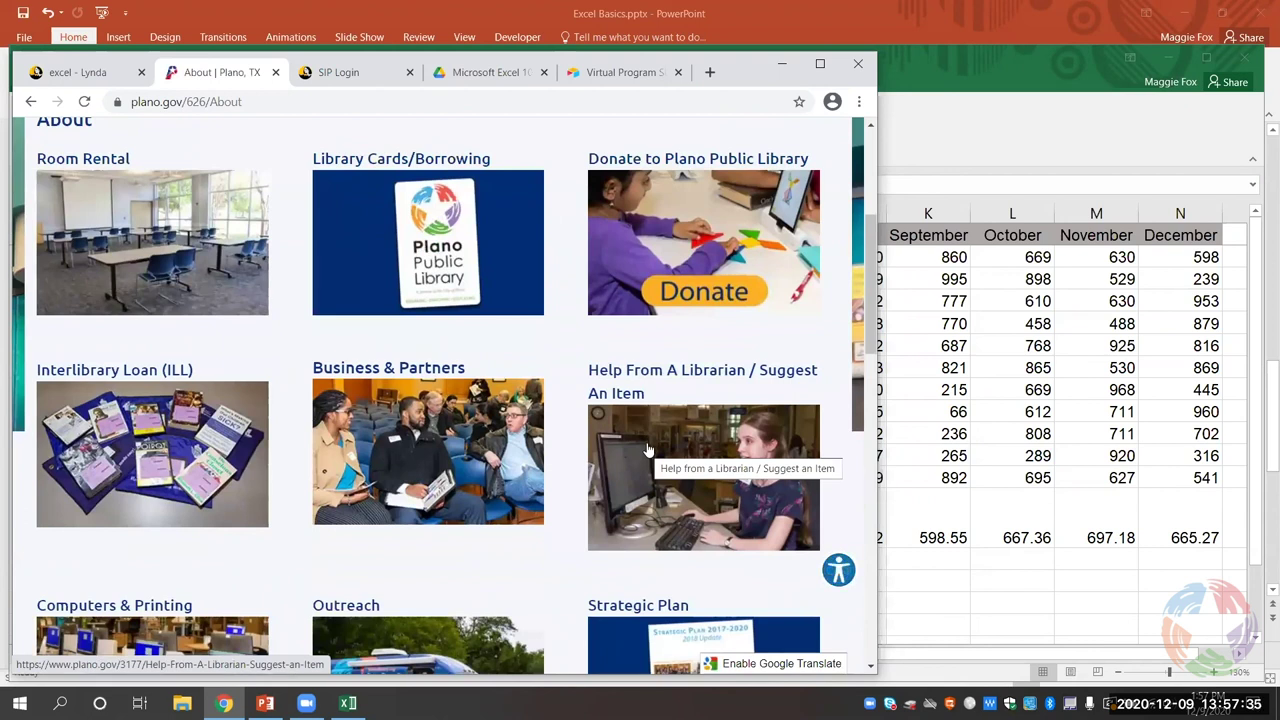
click(648, 449)
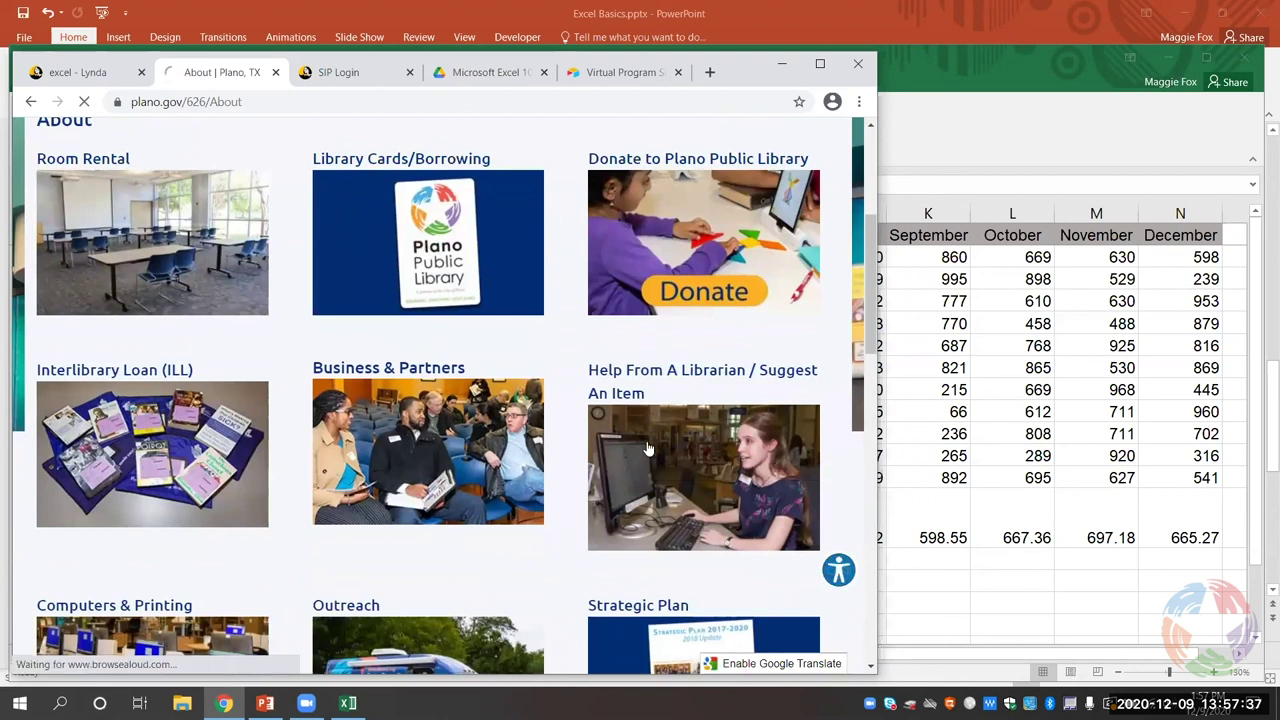
scroll(560, 432, down, 5)
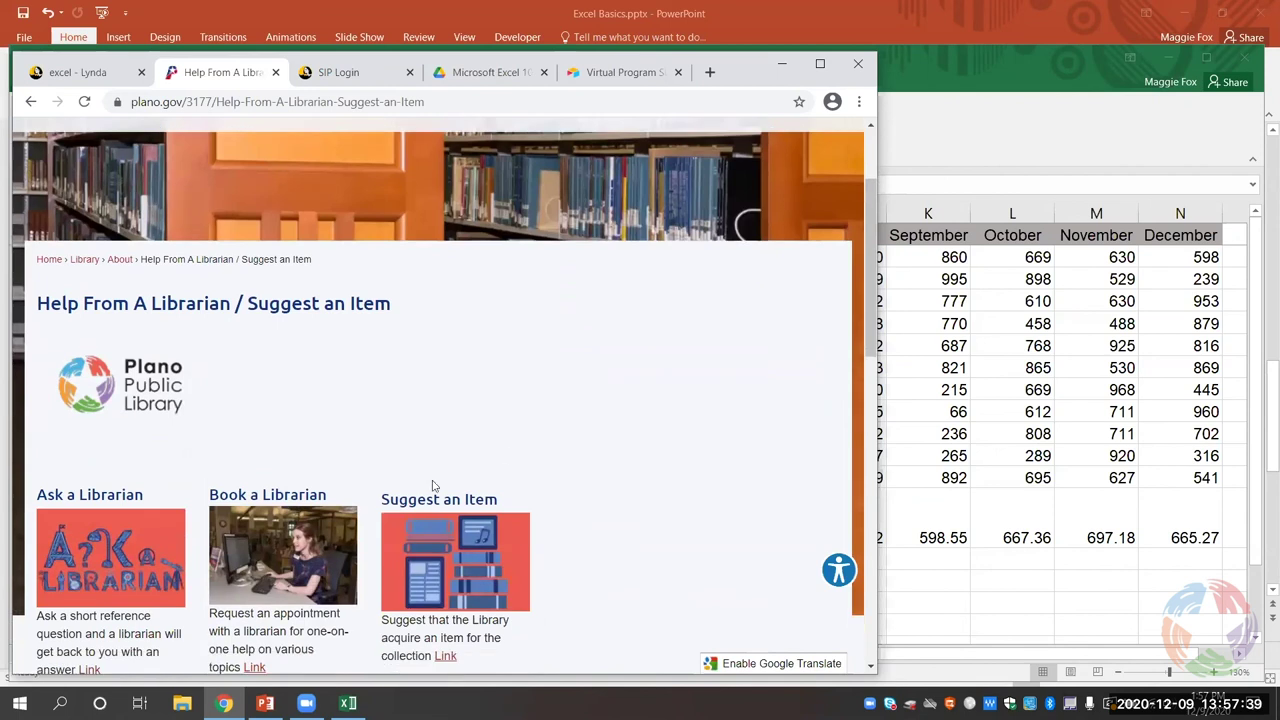
click(275, 476)
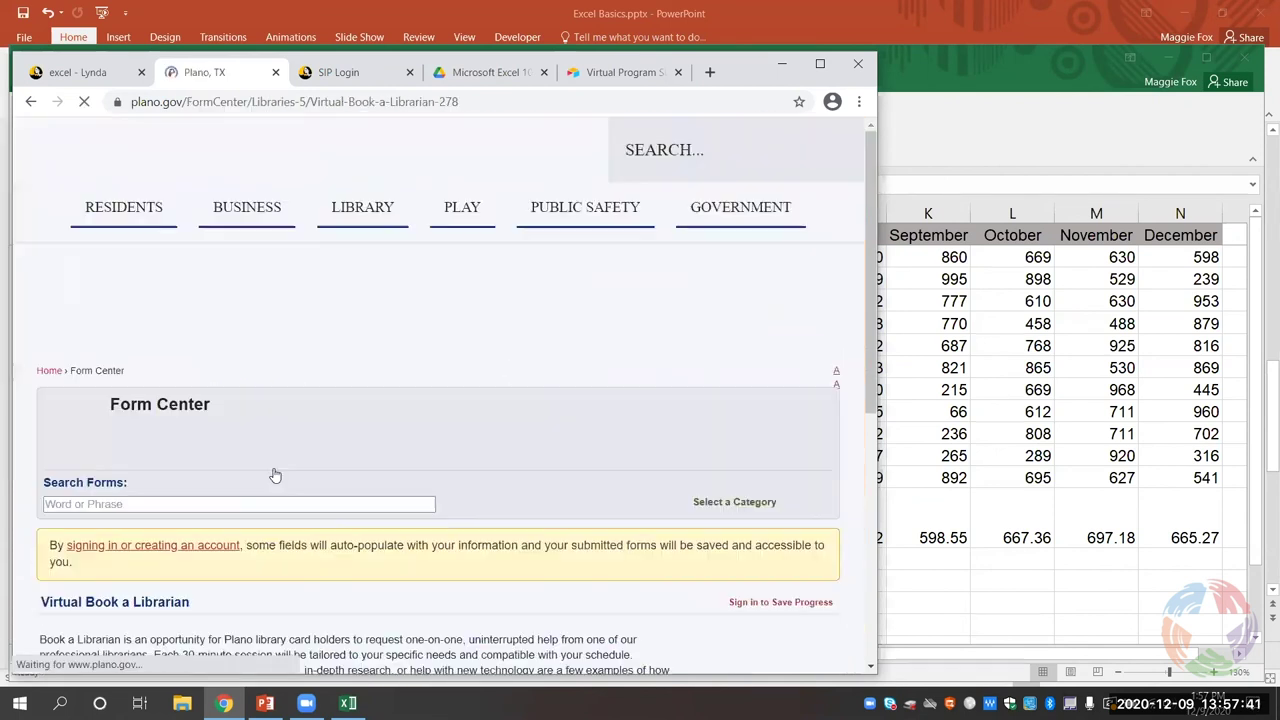
scroll(277, 467, down, 3)
scroll(450, 467, down, 2)
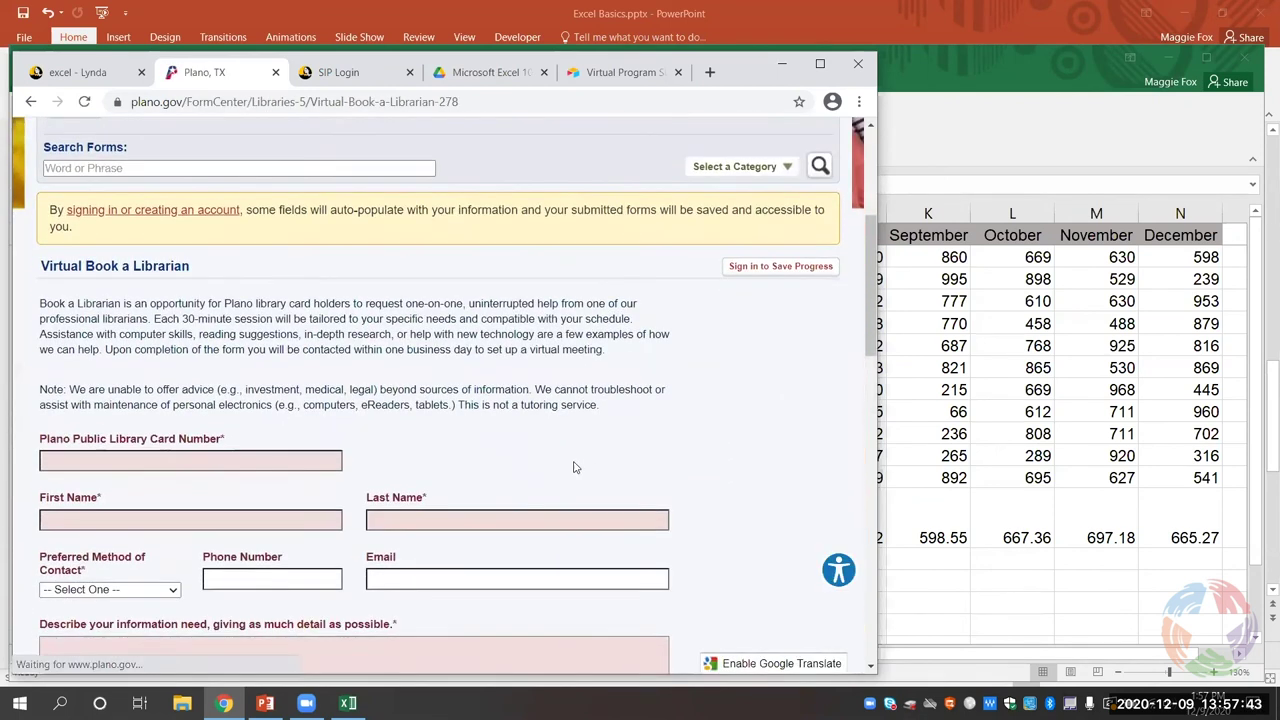
scroll(586, 466, down, 1)
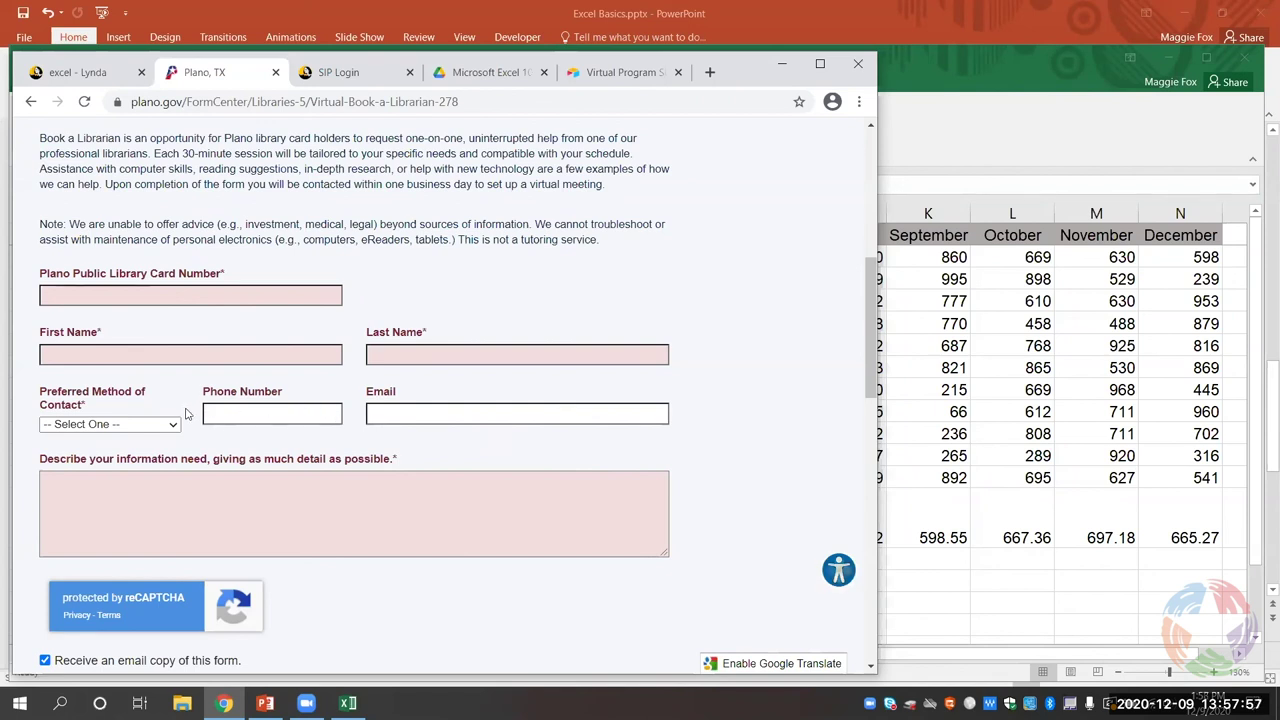
scroll(205, 396, up, 1)
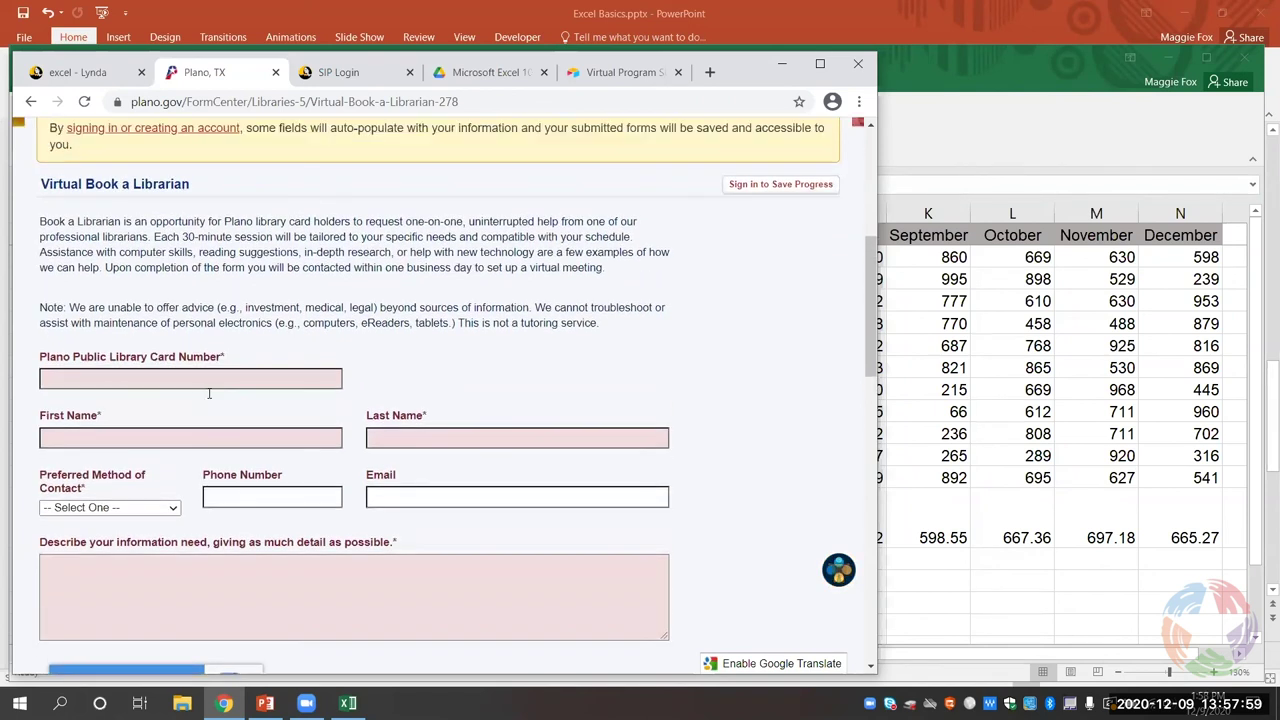
scroll(205, 396, up, 3)
scroll(236, 389, up, 3)
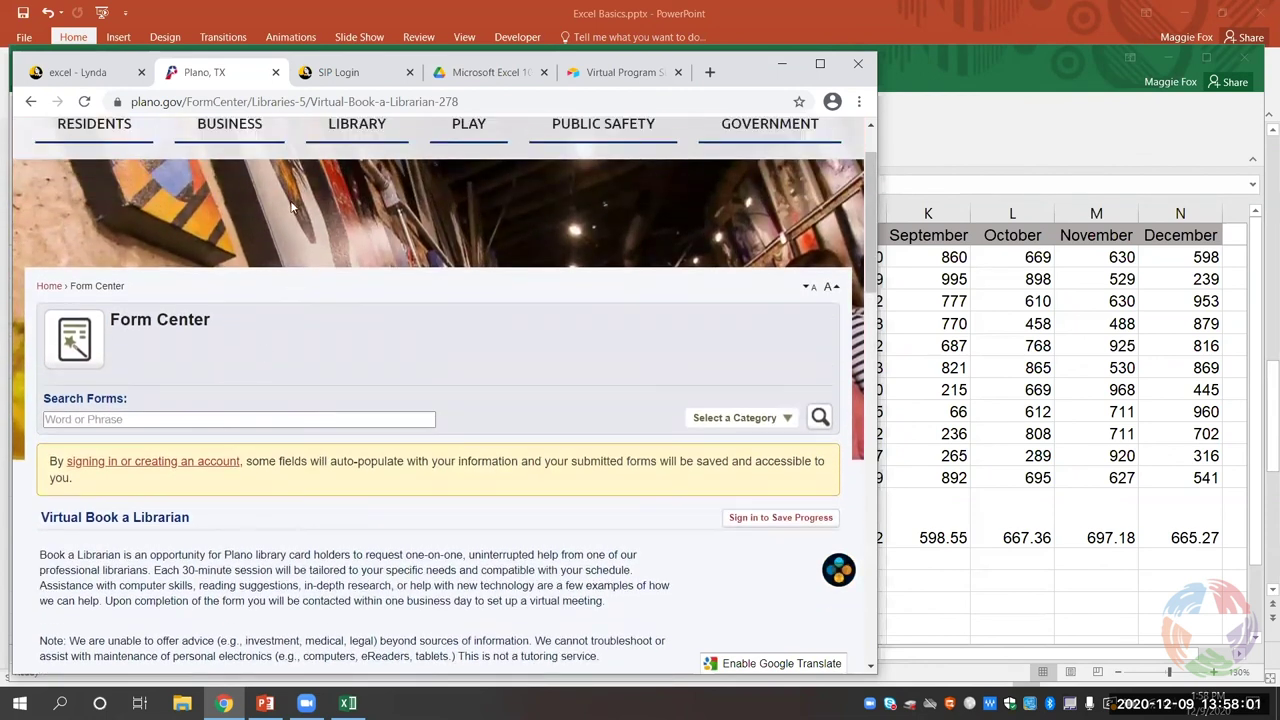
Step: Open December 30 in the library home page's December 2020 activities calendar and view the Microsoft Excel - Pivot Tables program
click(380, 212)
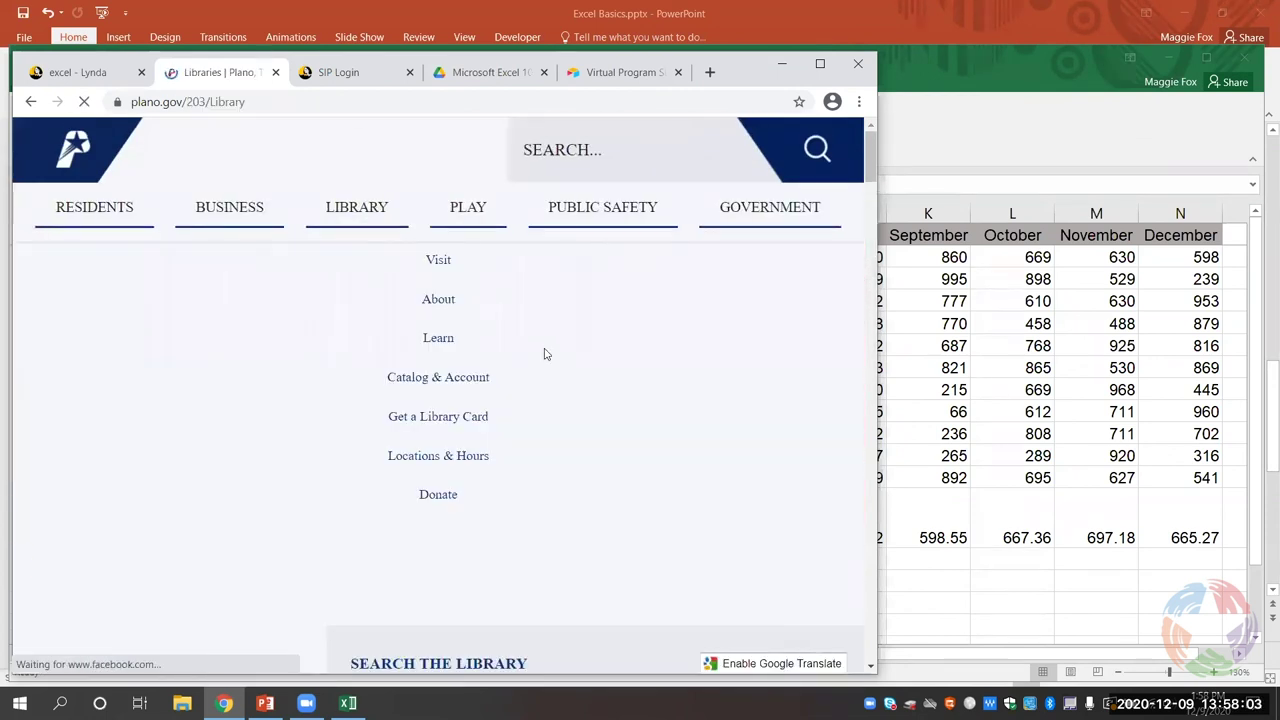
scroll(540, 356, down, 2)
scroll(536, 352, down, 5)
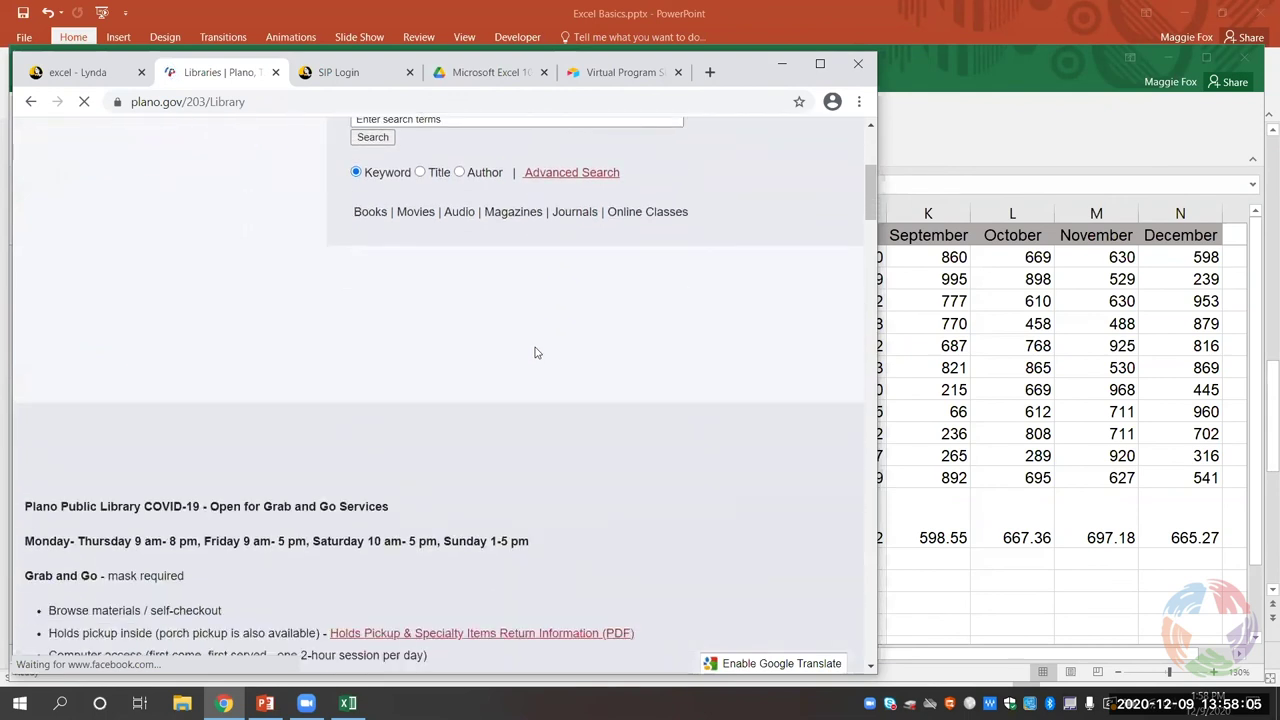
scroll(522, 342, down, 6)
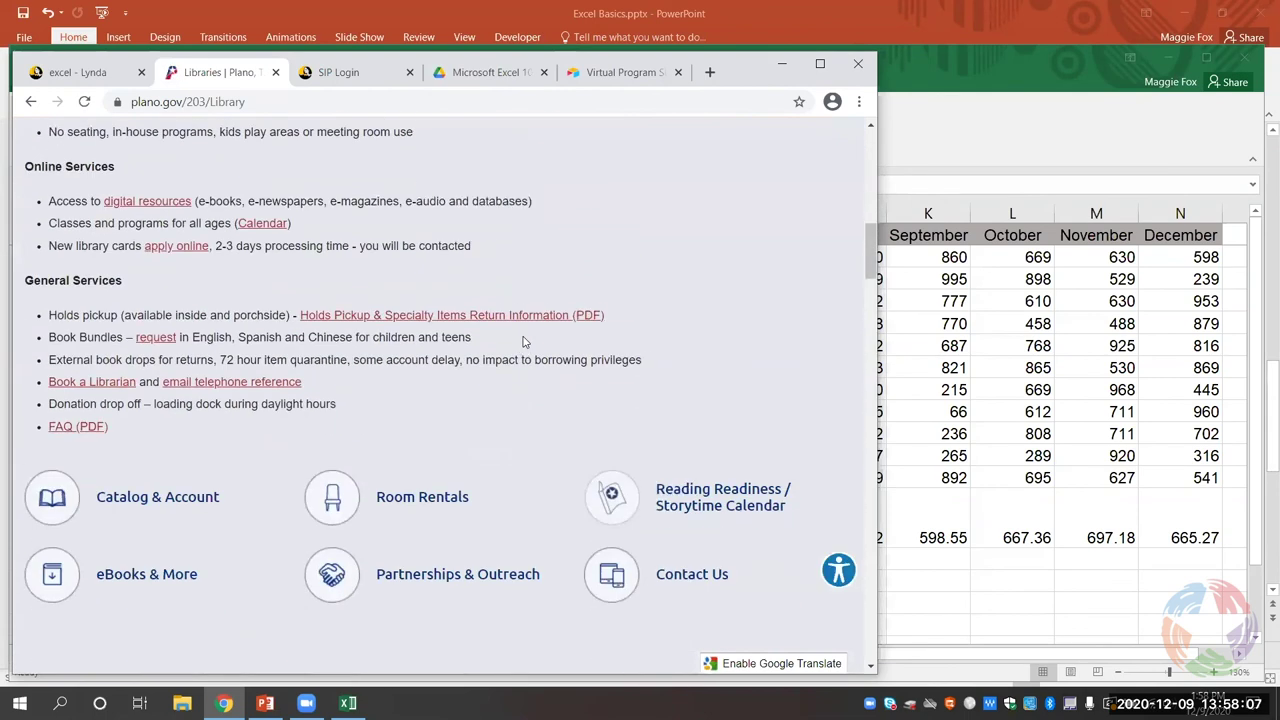
scroll(522, 340, down, 8)
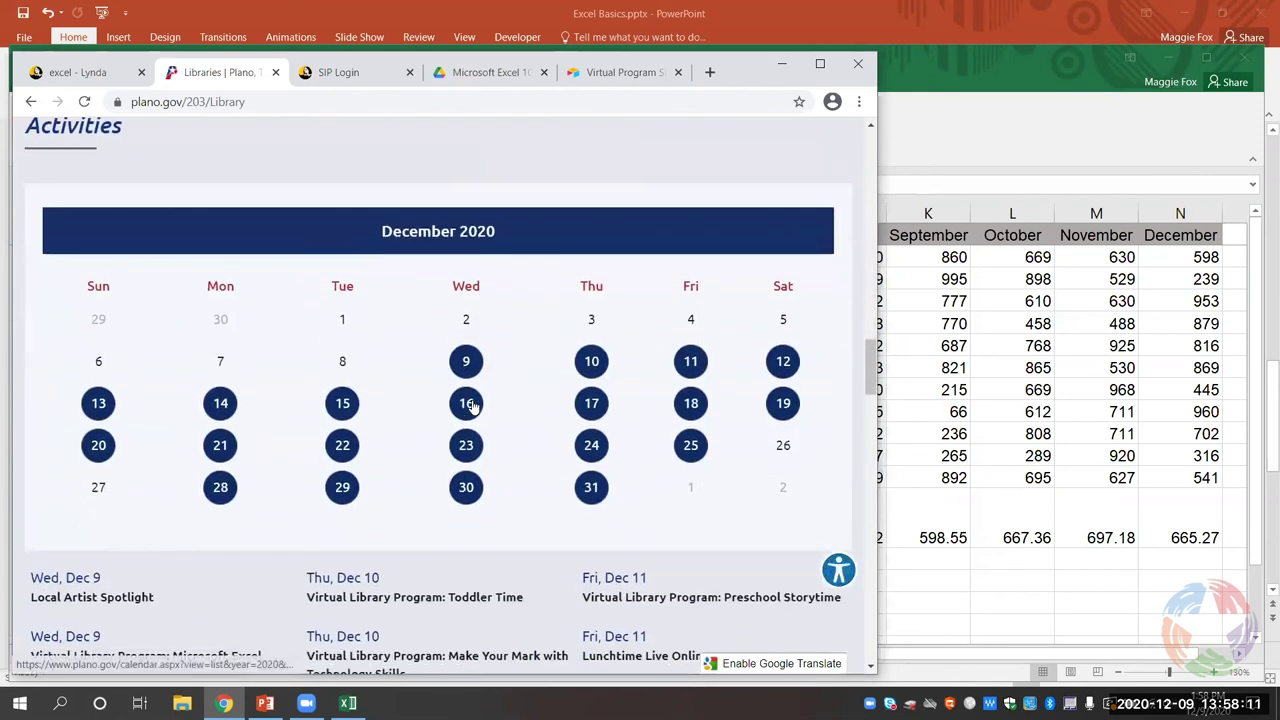
scroll(472, 403, down, 1)
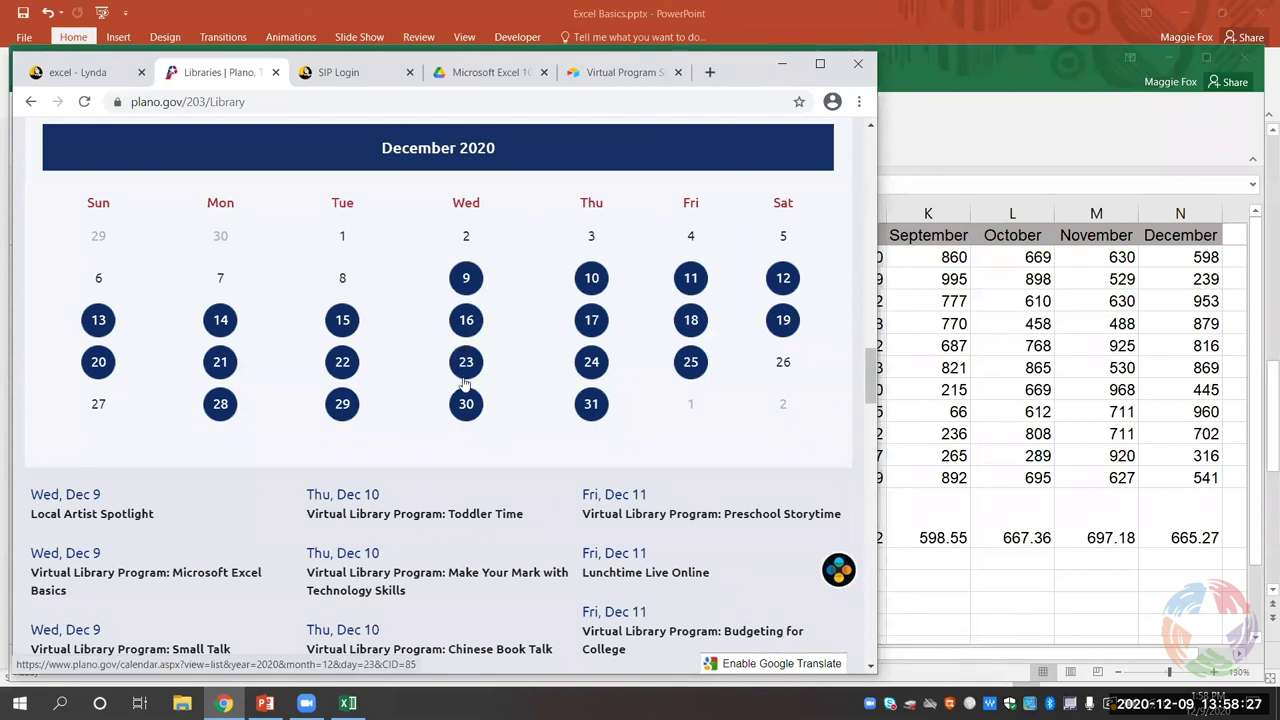
click(467, 410)
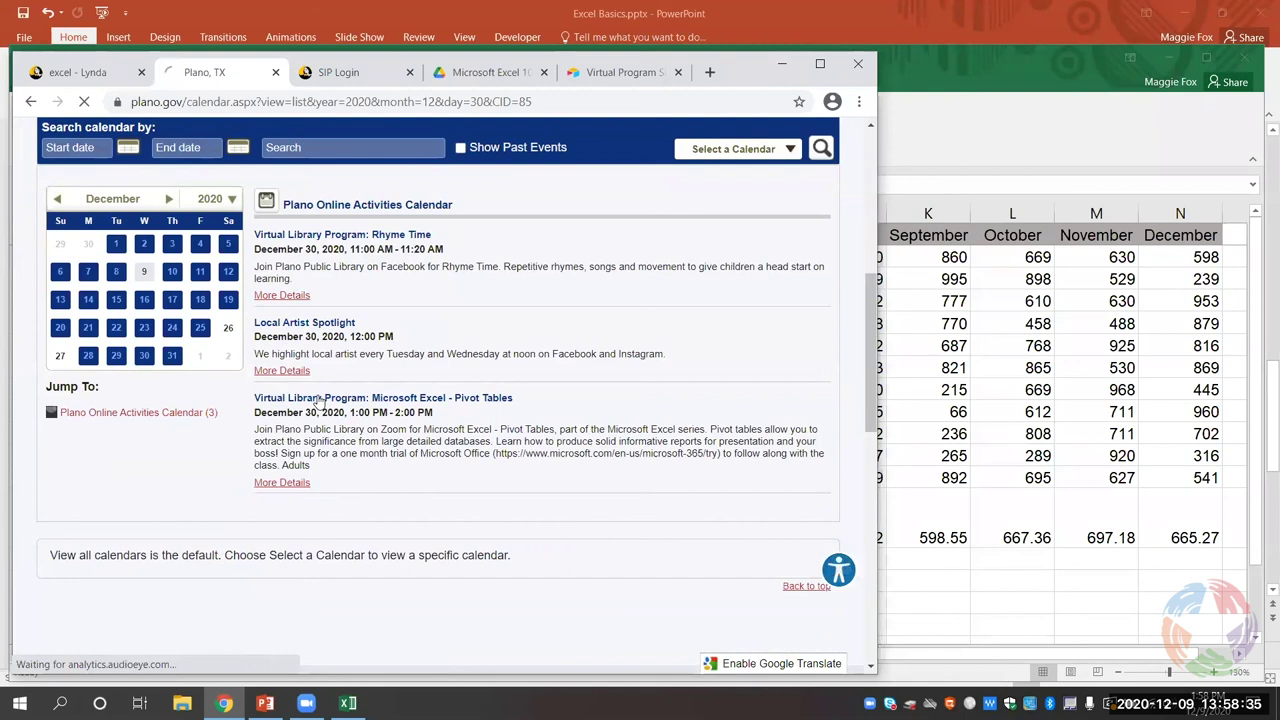
click(320, 400)
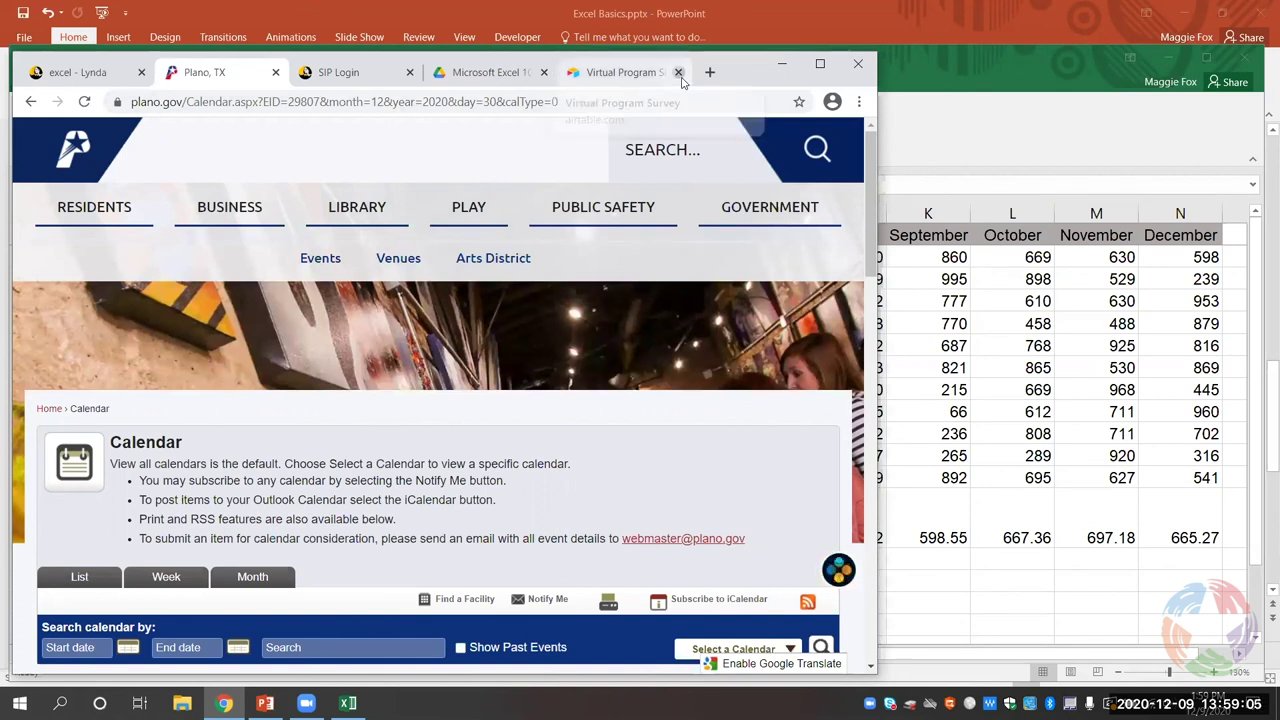
Step: Close the Virtual Program Survey page and minimize the browser to return to the Excel sales workbook
click(679, 73)
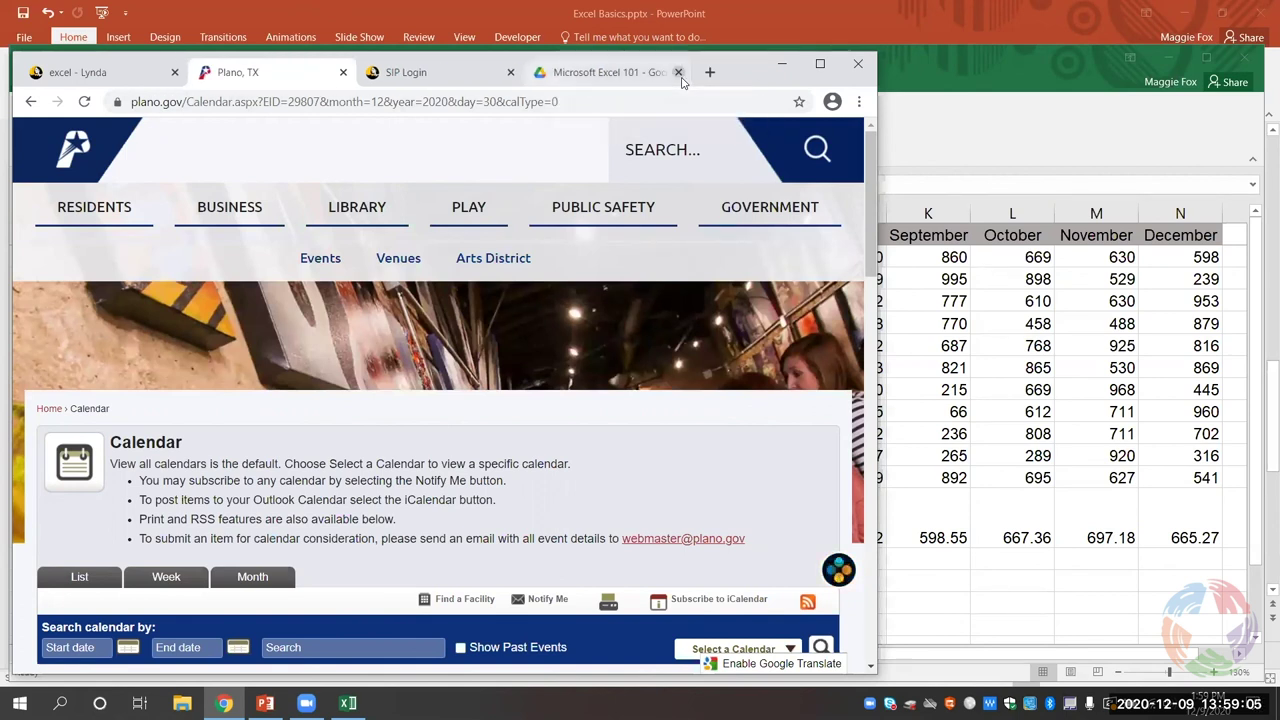
click(781, 65)
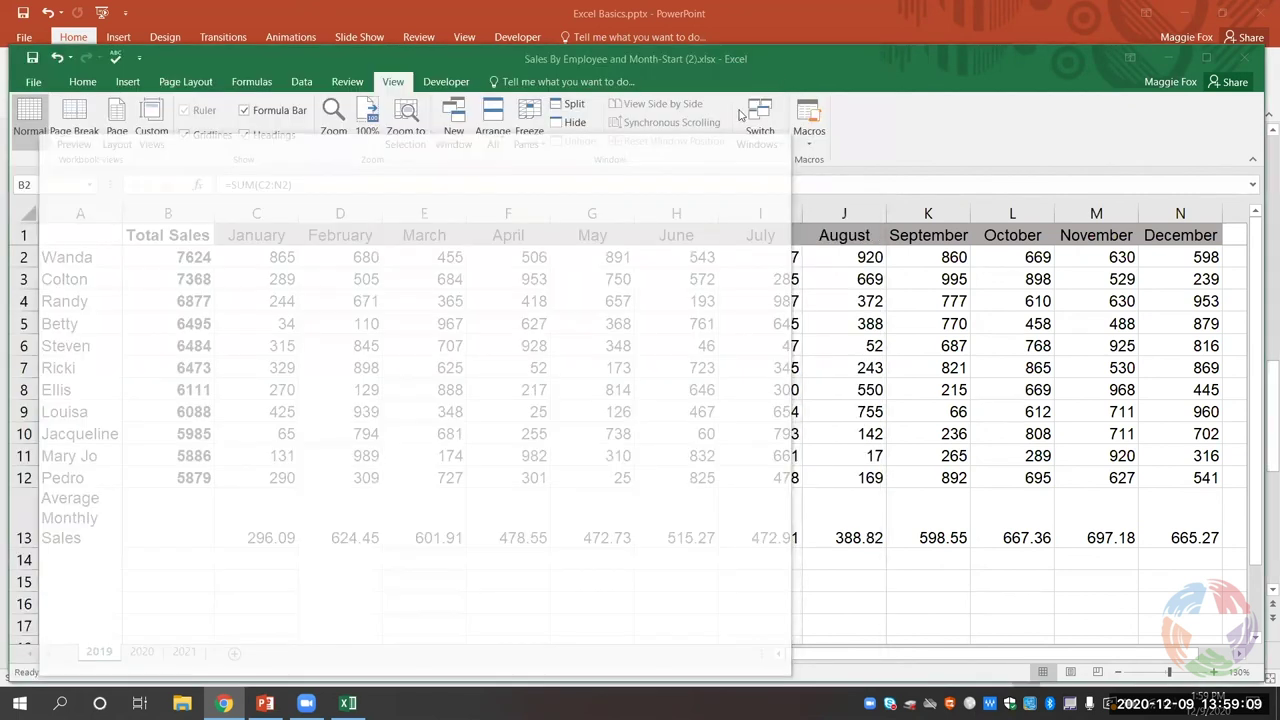
Step: Copy the entire Total Sales column B on the 2019 sheet and paste it into empty column O after December
click(508, 213)
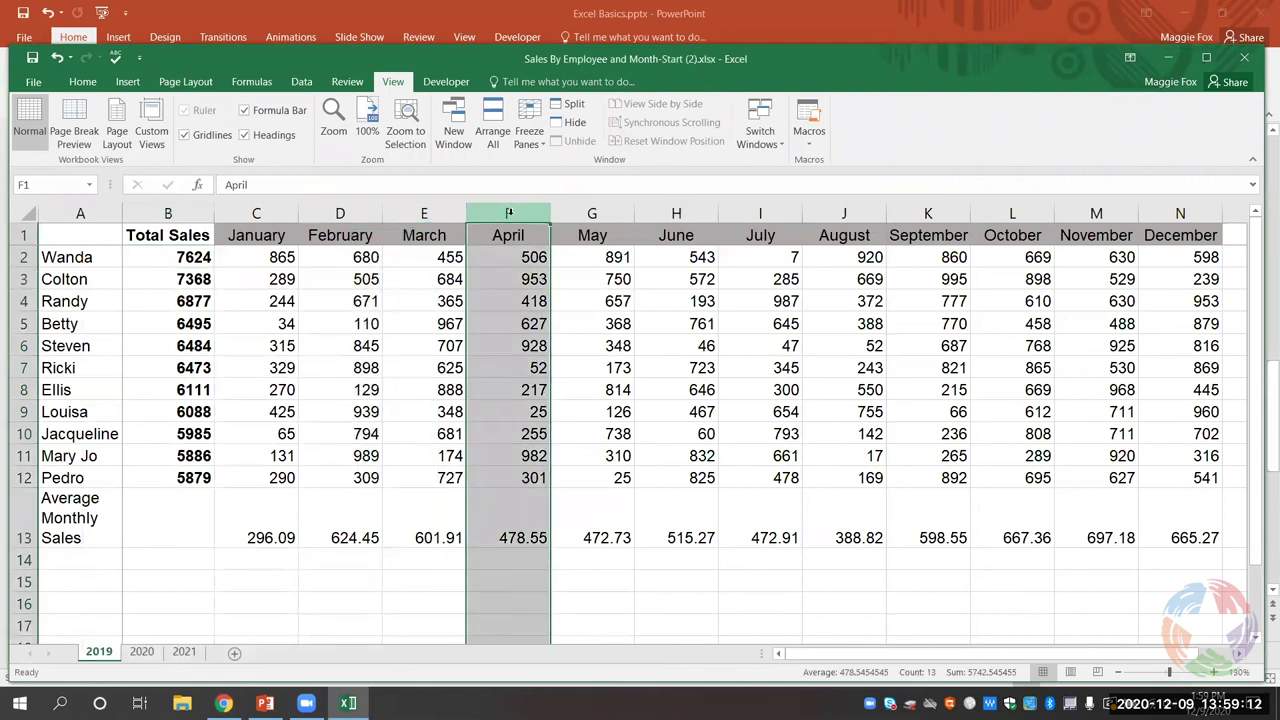
click(174, 208)
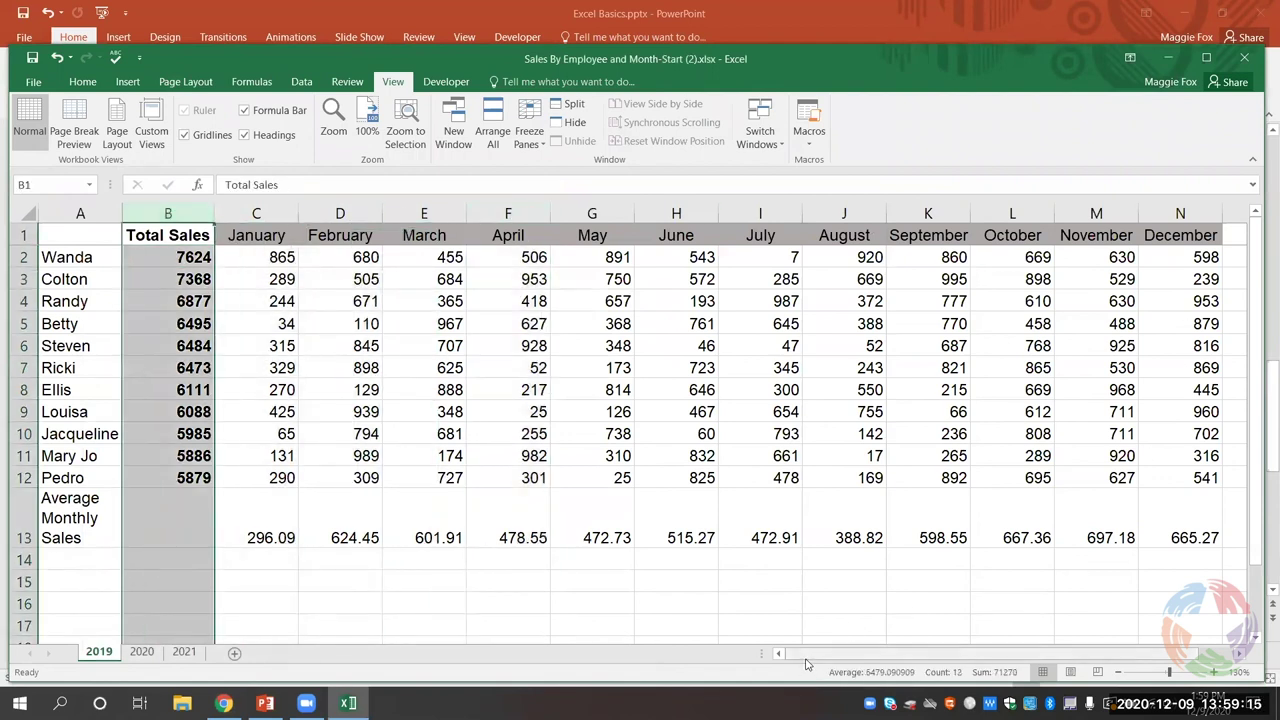
mouse_move(810, 663)
mouse_down()
mouse_move(935, 650)
mouse_move(812, 660)
mouse_up()
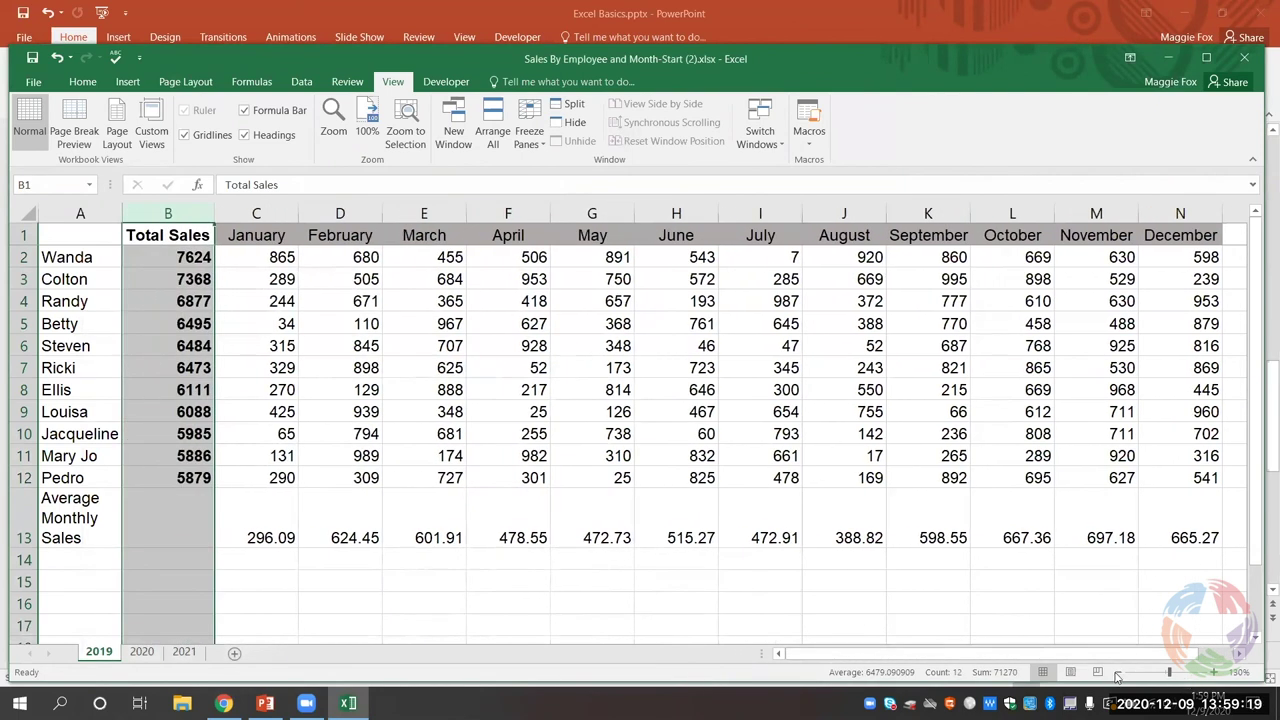
click(1119, 672)
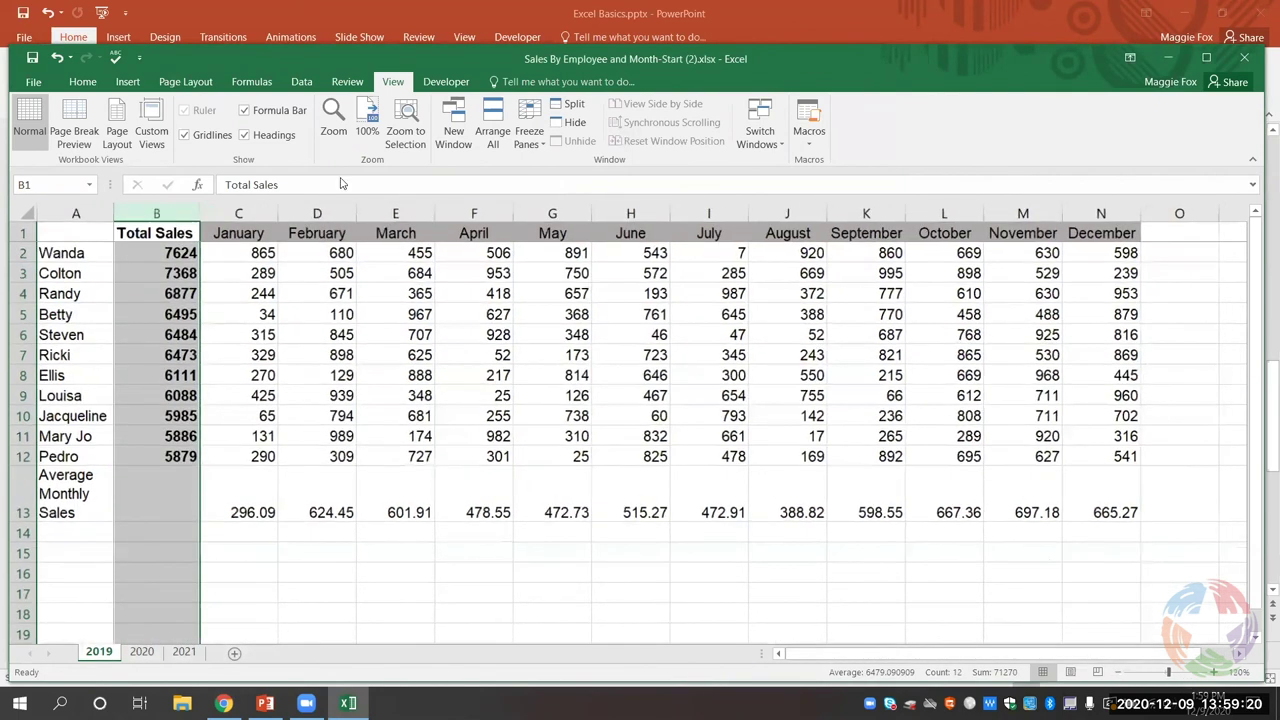
right_click(158, 214)
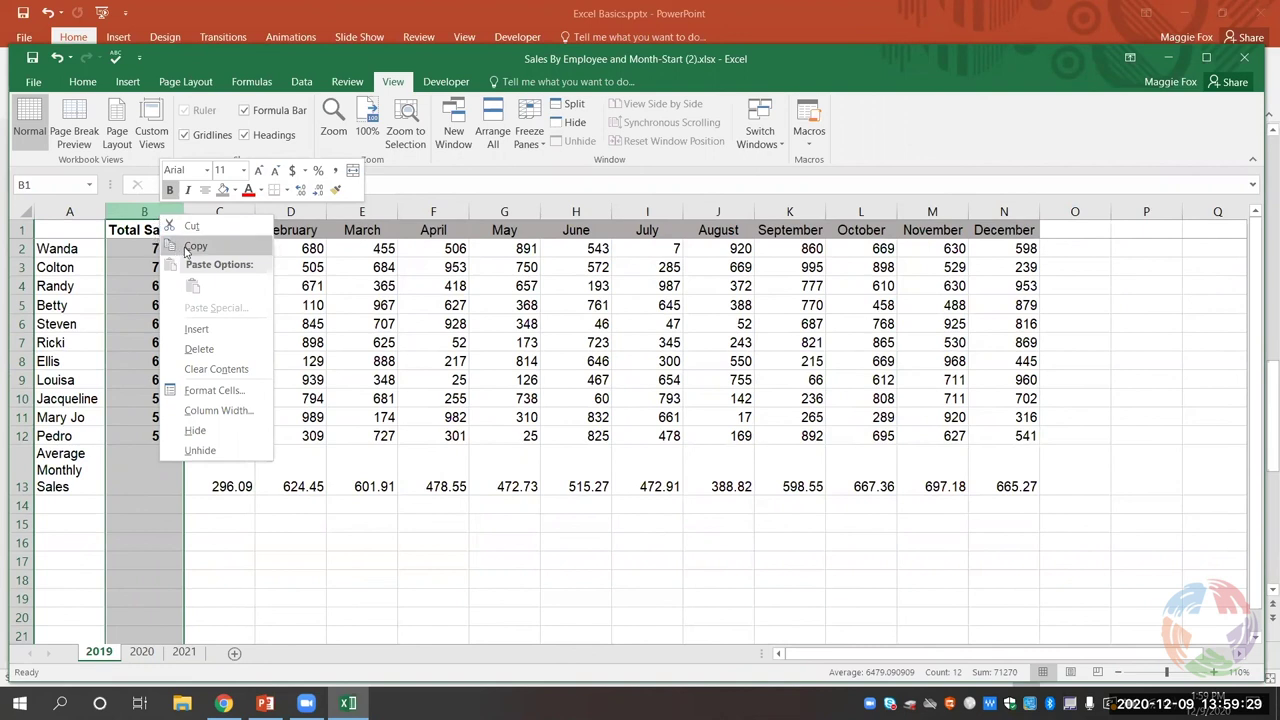
right_click(145, 215)
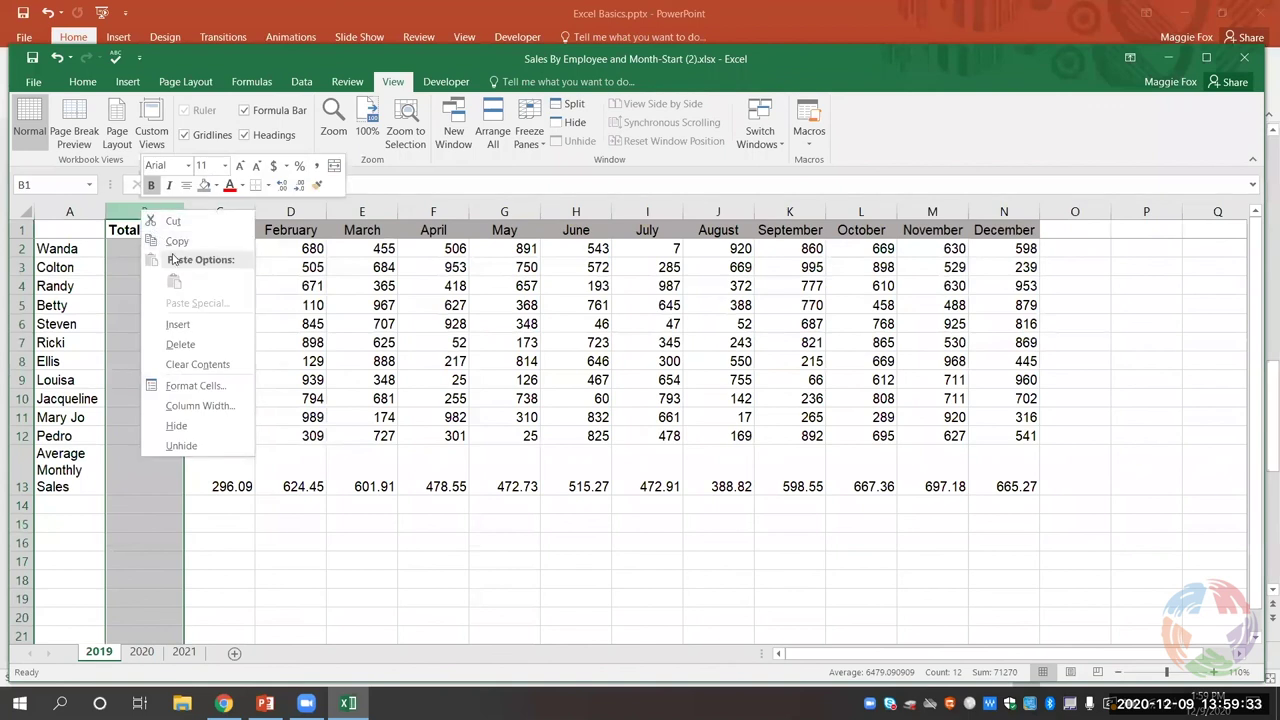
click(128, 202)
right_click(138, 212)
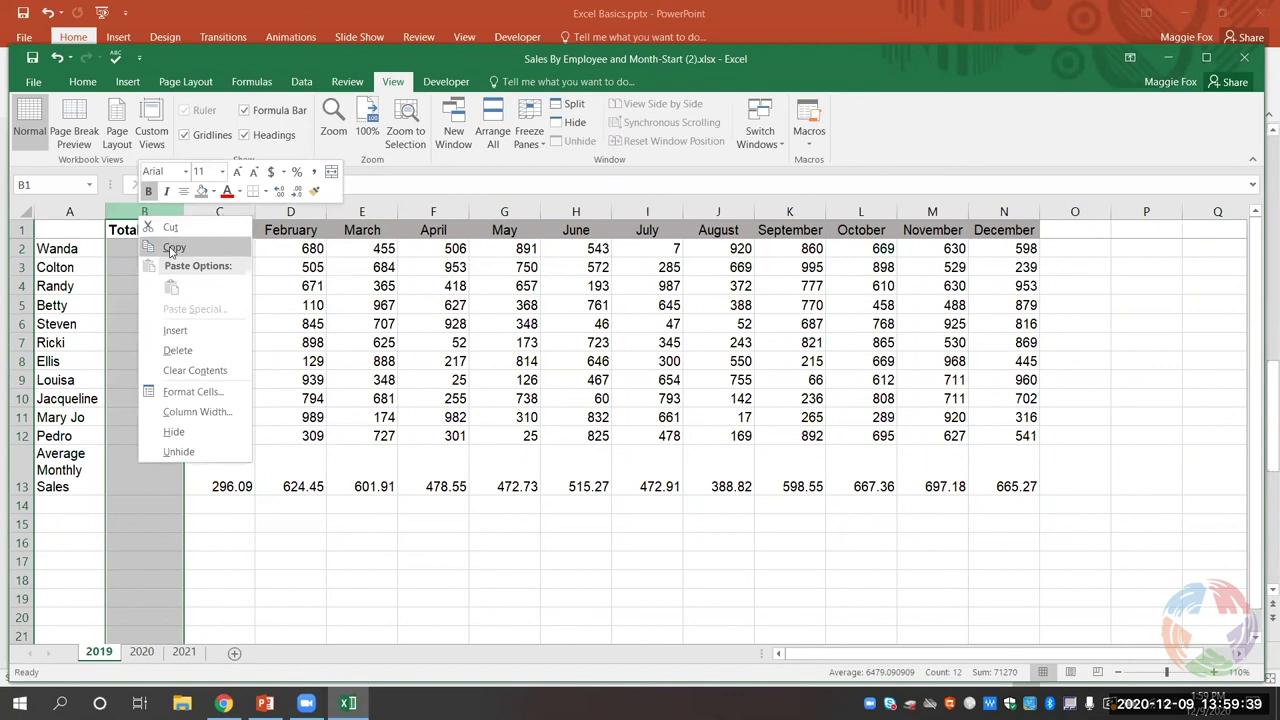
click(170, 248)
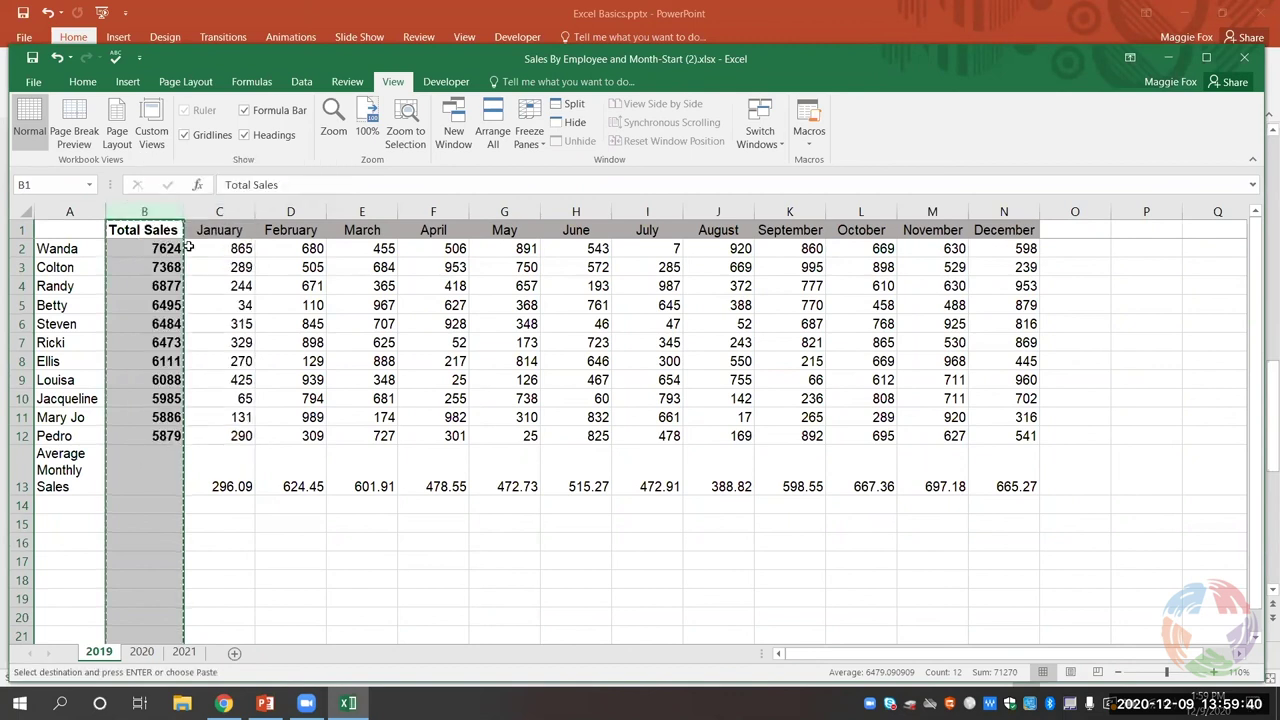
right_click(1075, 213)
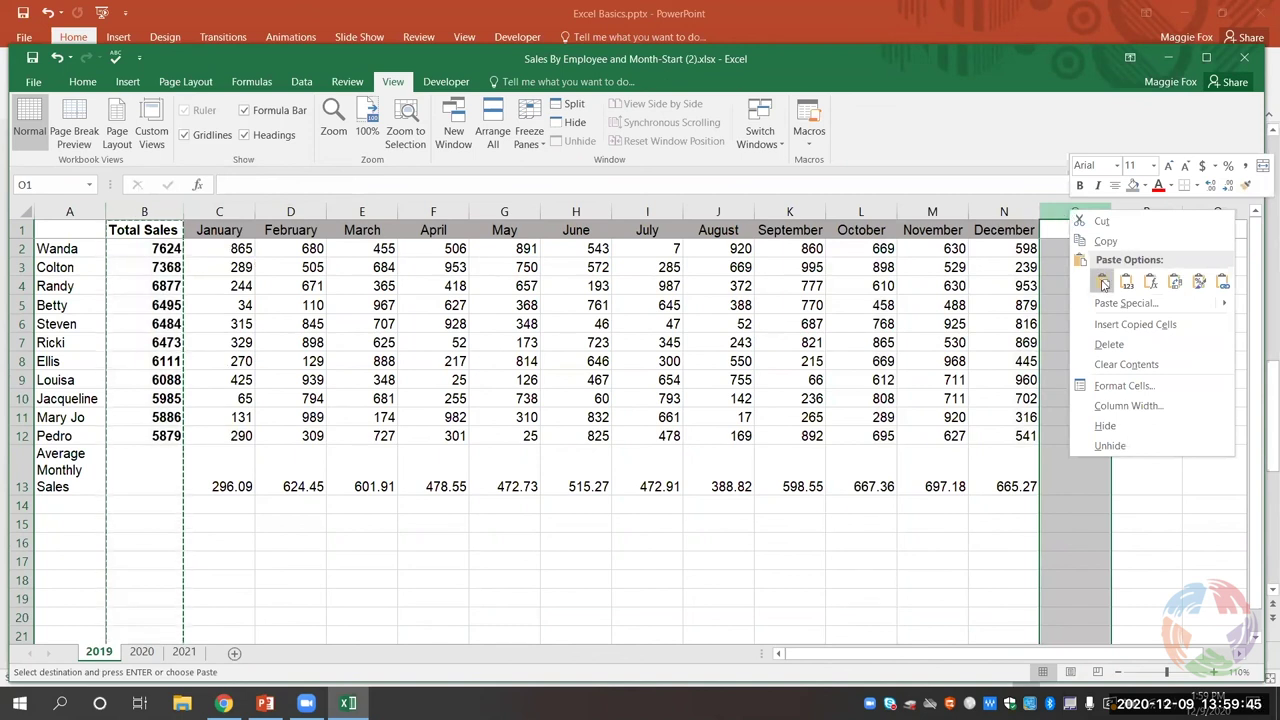
click(1101, 284)
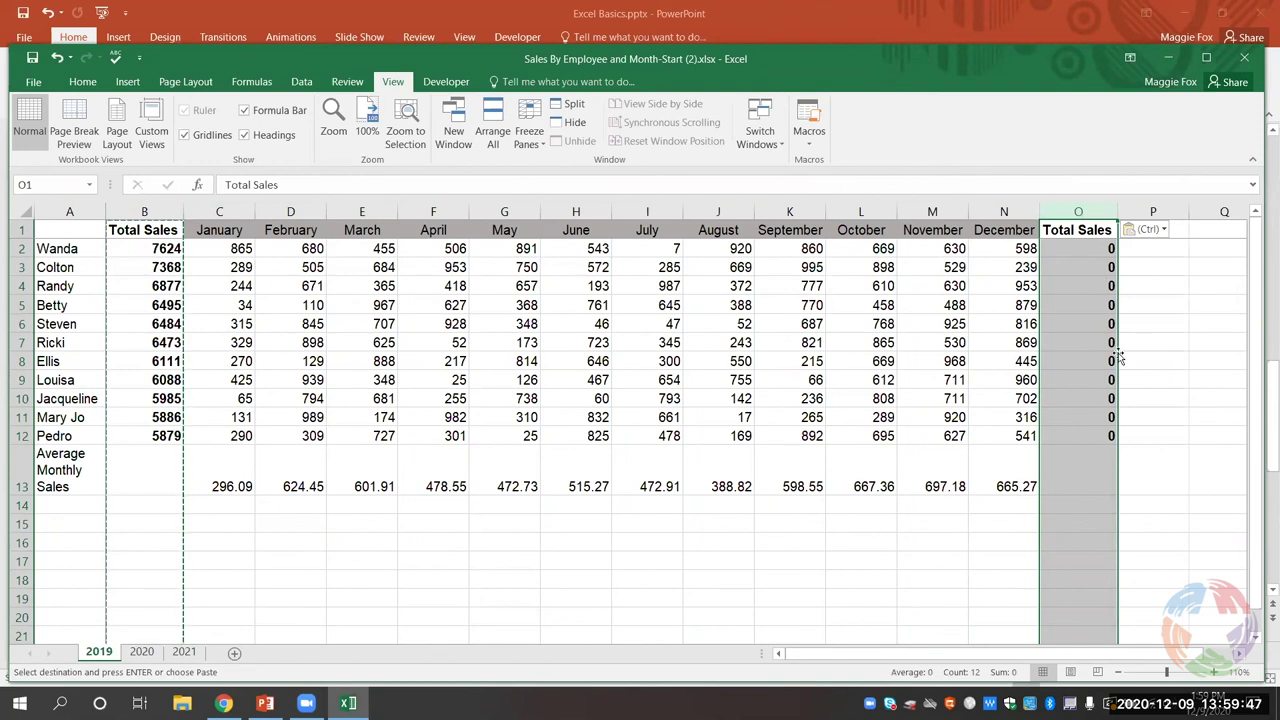
Step: Select the pasted Total Sales column O and open its paste and editing options
click(1104, 233)
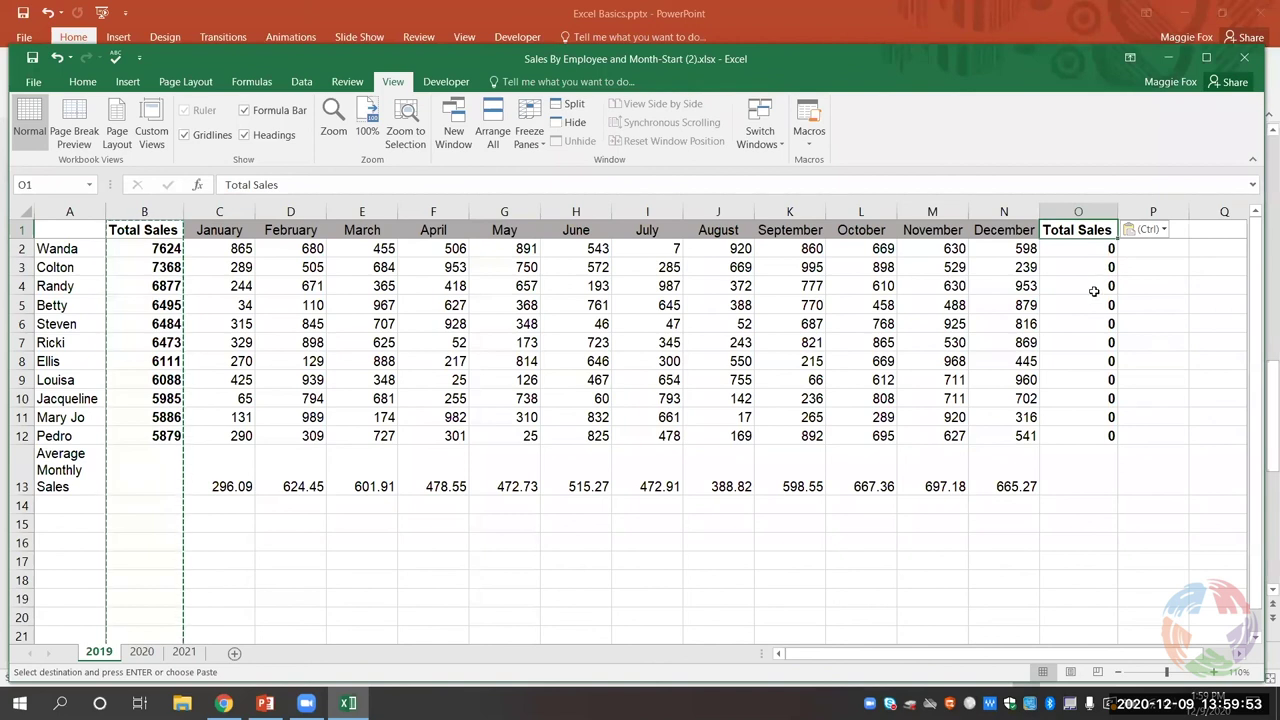
right_click(1072, 210)
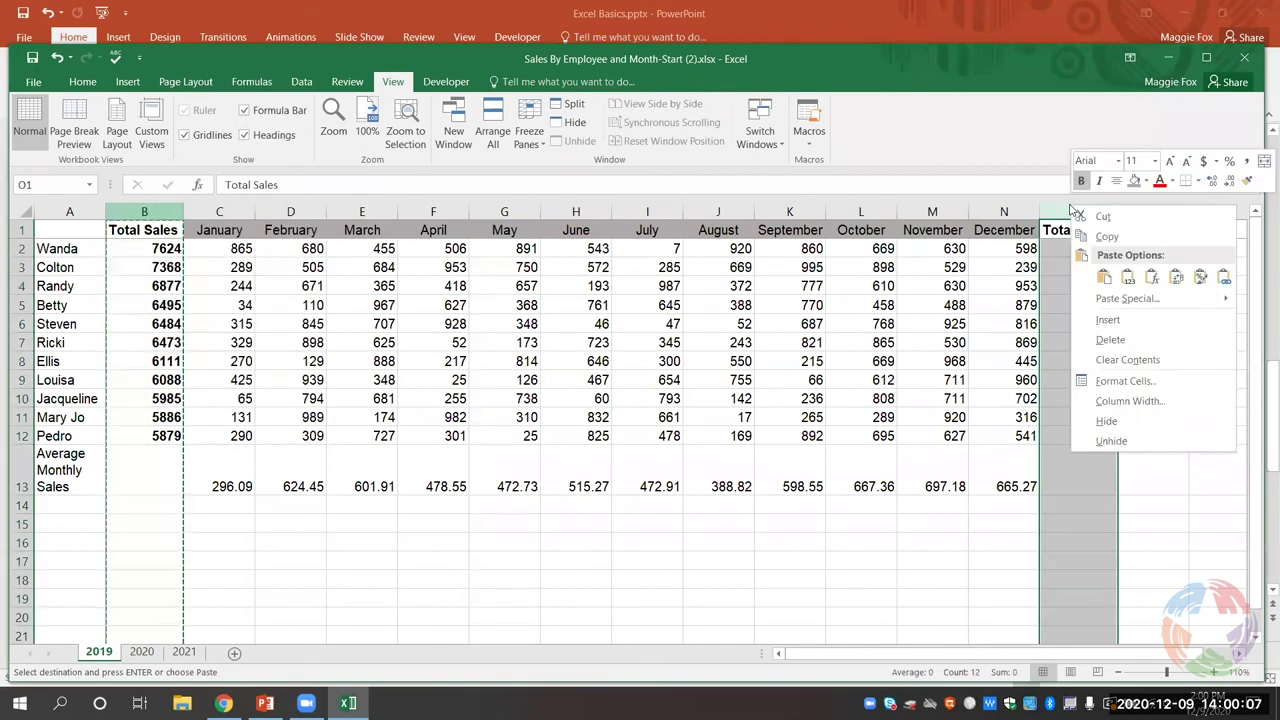